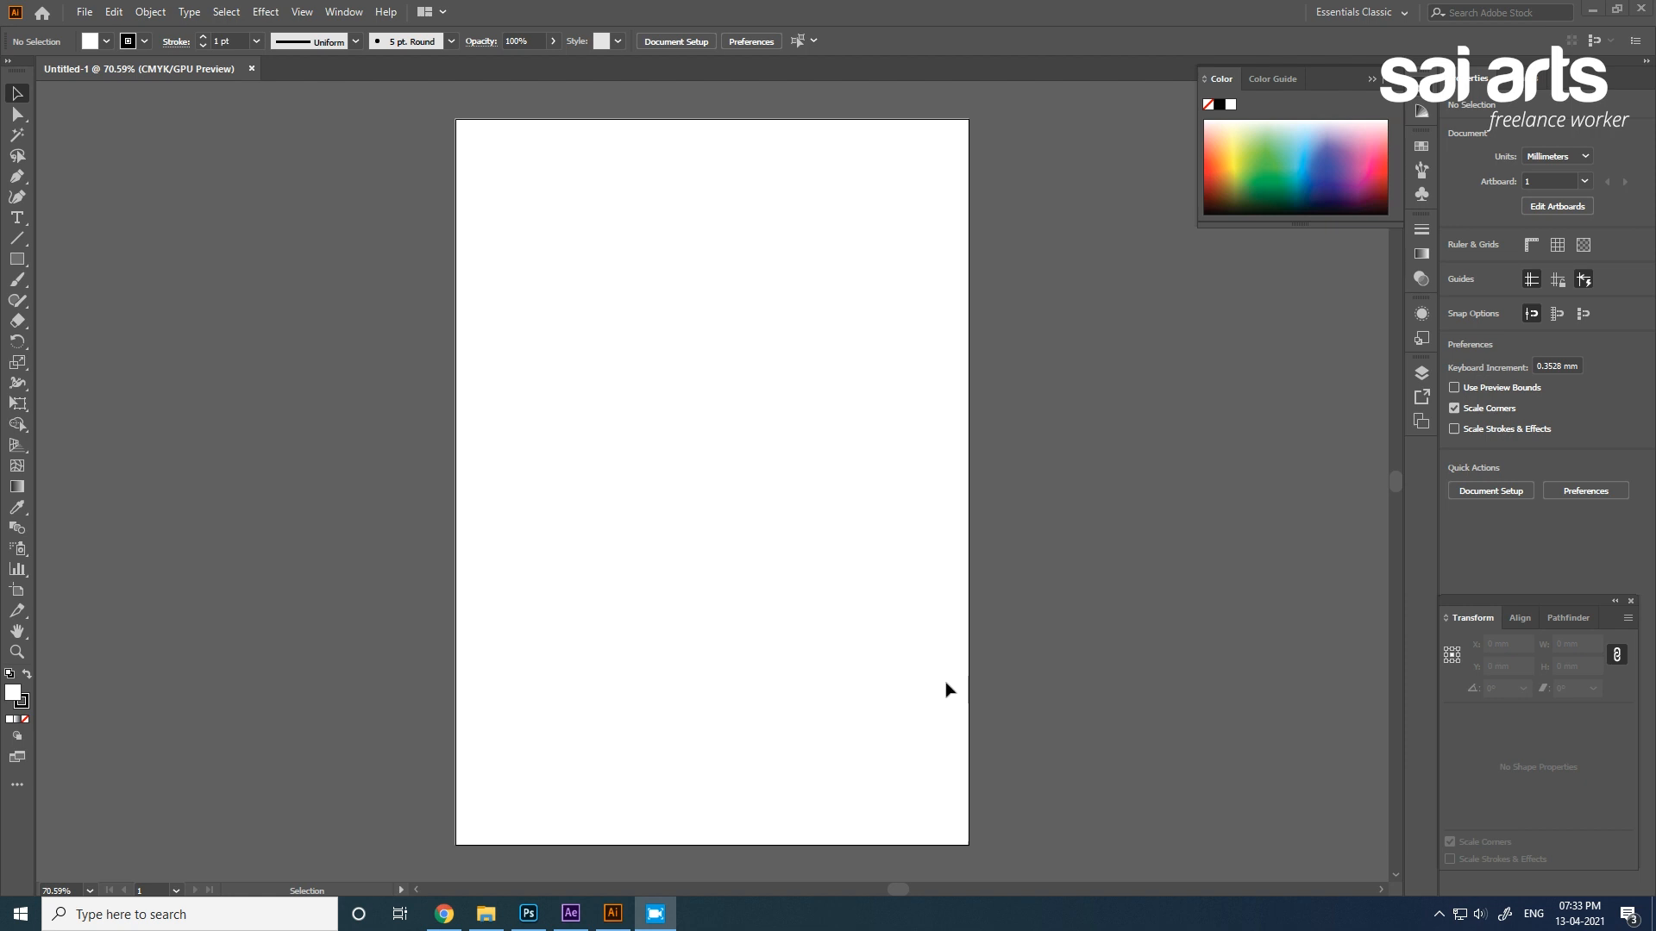
Place the scan image from the AI reffer folder as a linked file near the middle of the artboard.
click(90, 12)
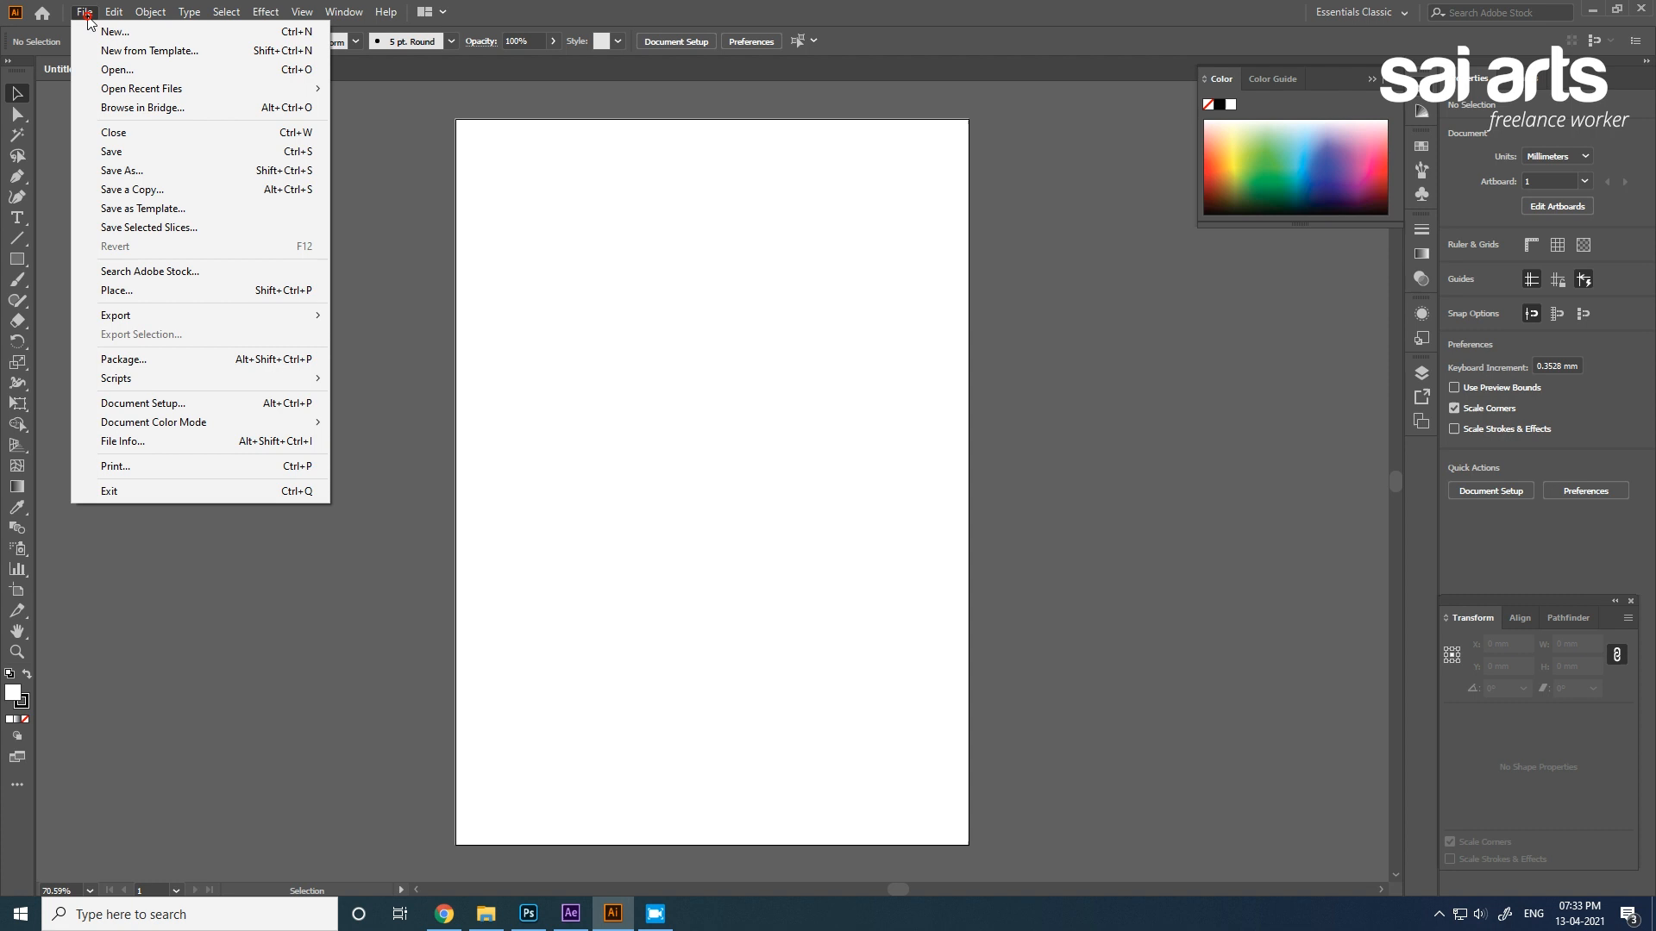
click(121, 292)
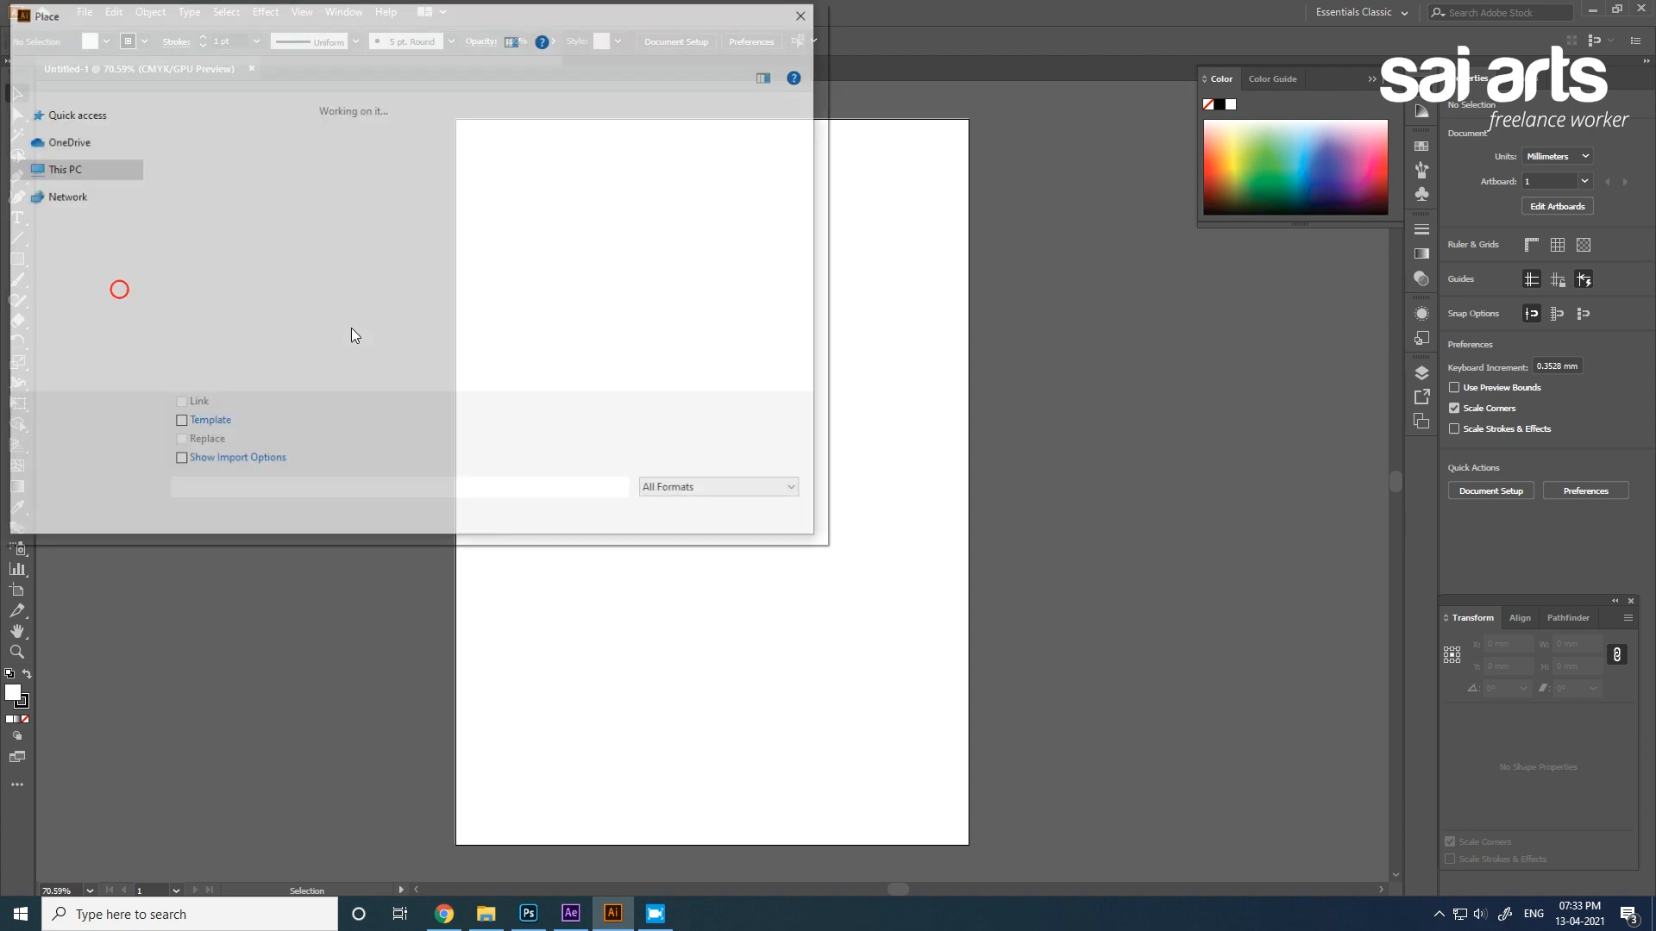
right_click(205, 490)
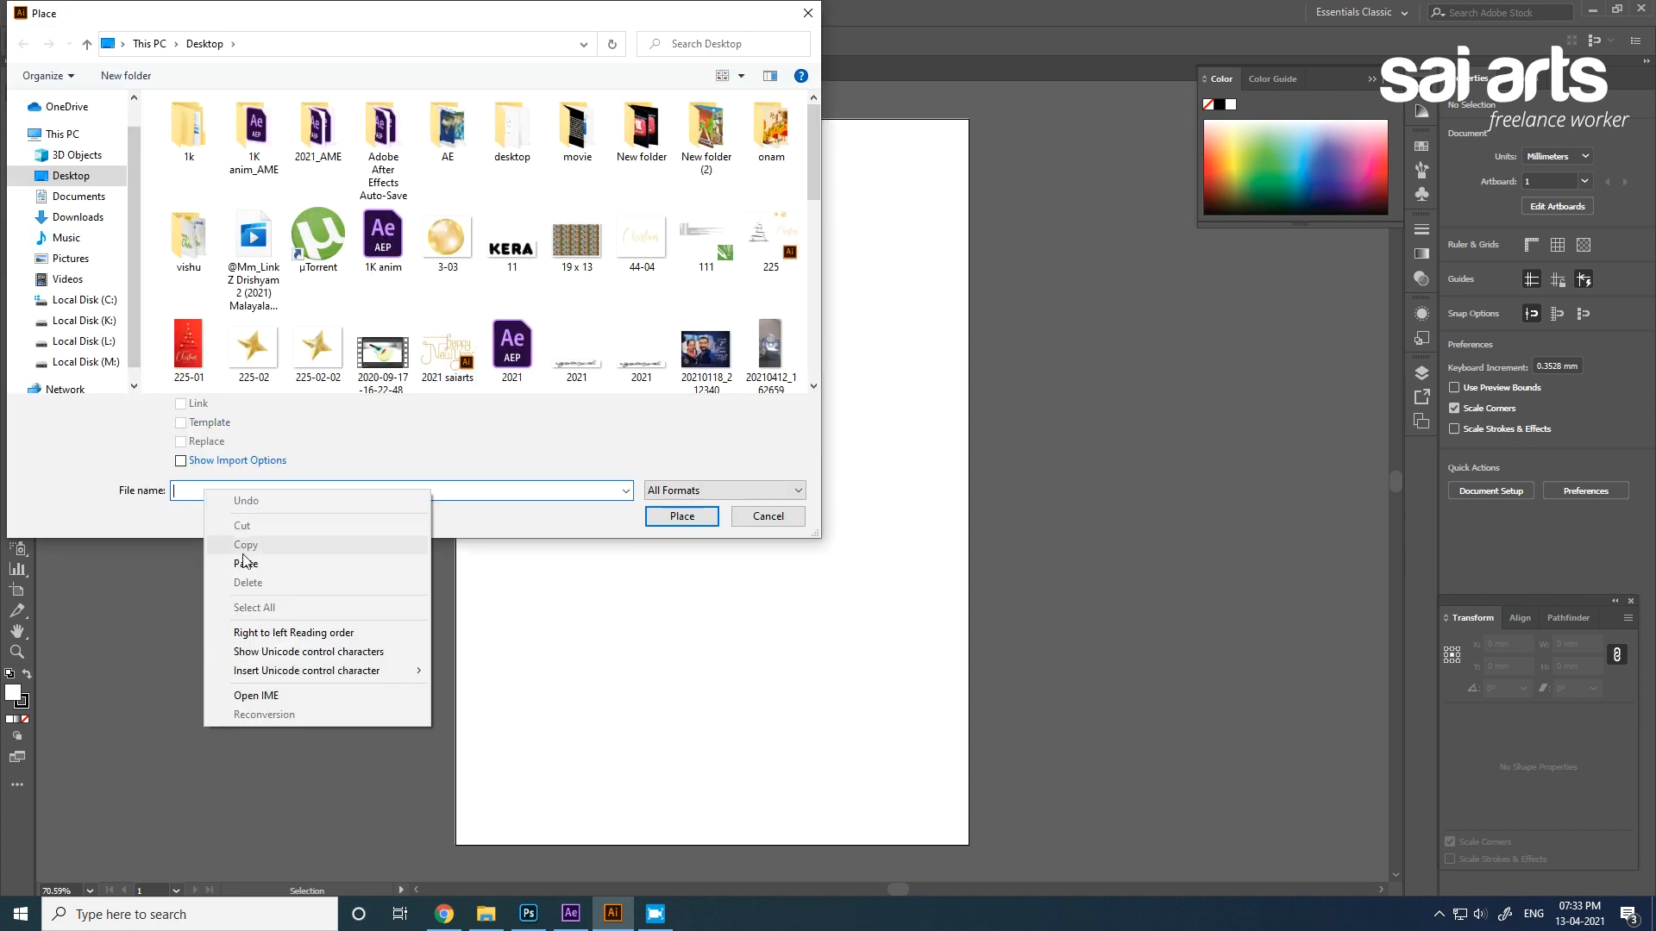
click(259, 569)
click(662, 520)
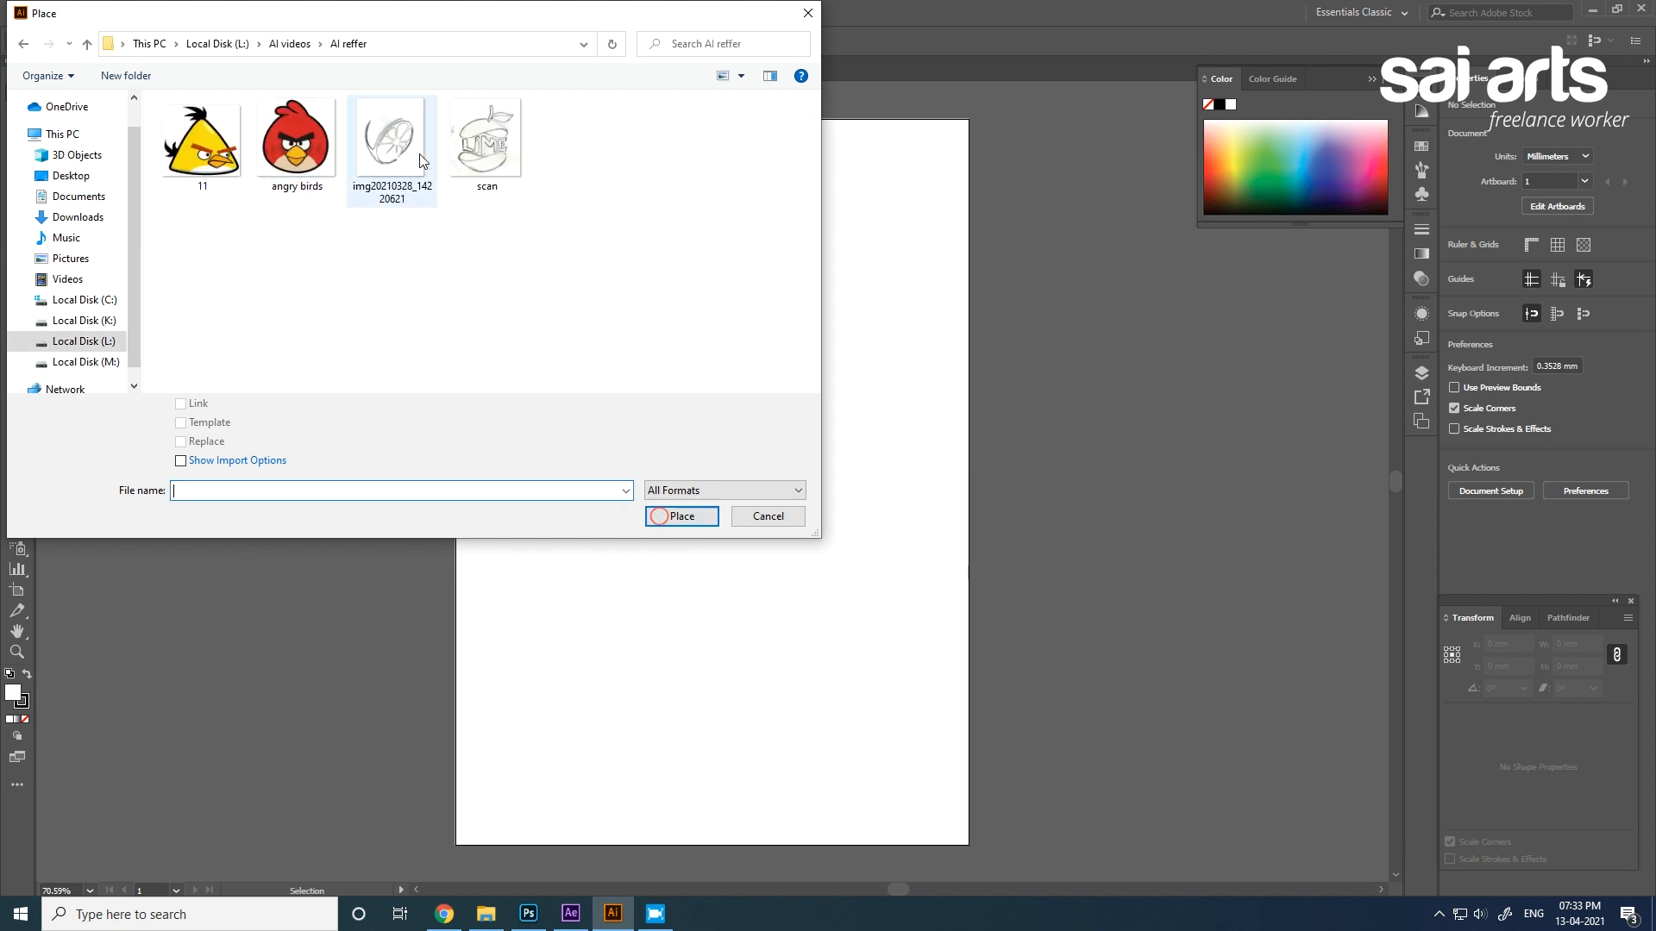
click(464, 168)
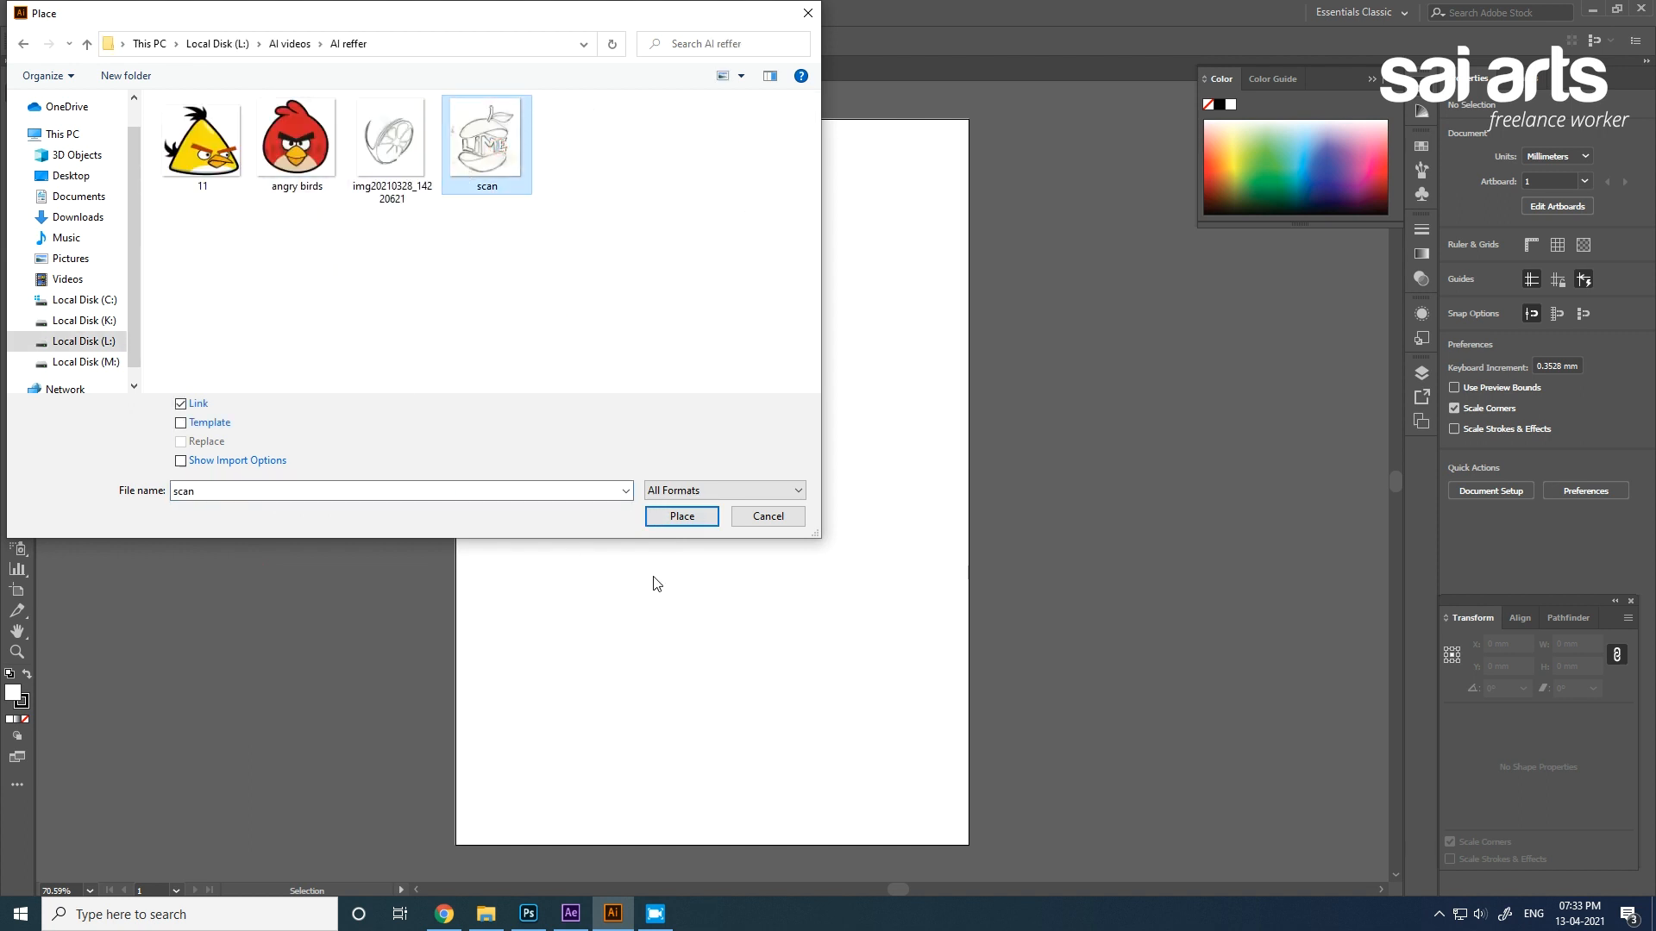
click(686, 522)
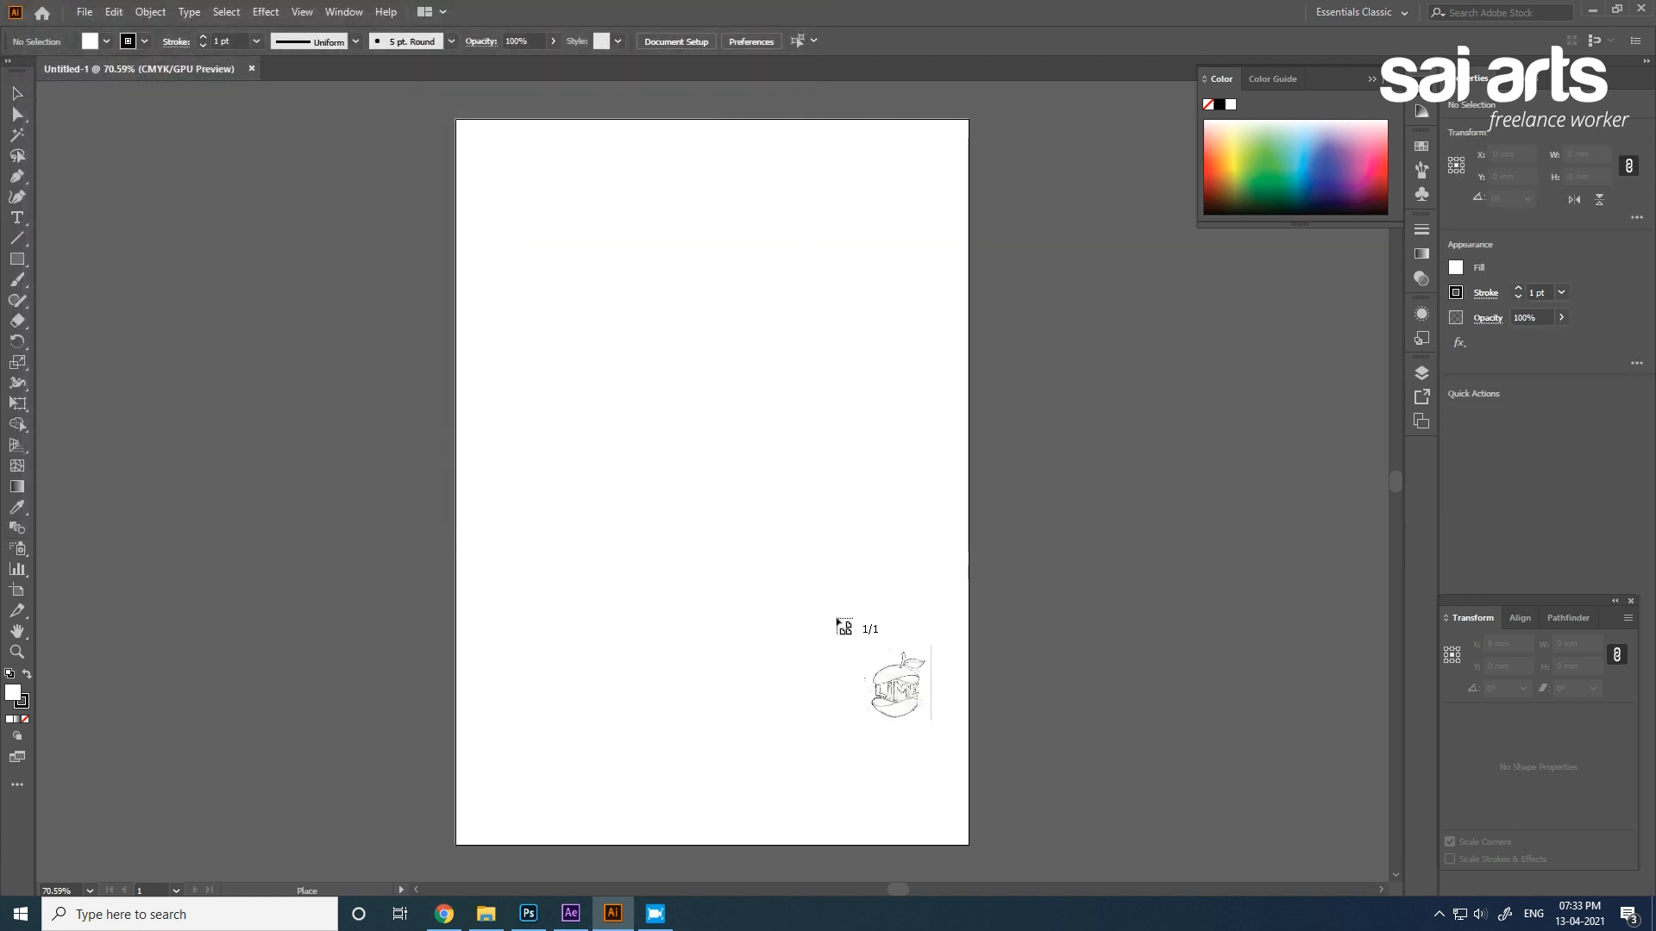
click(604, 345)
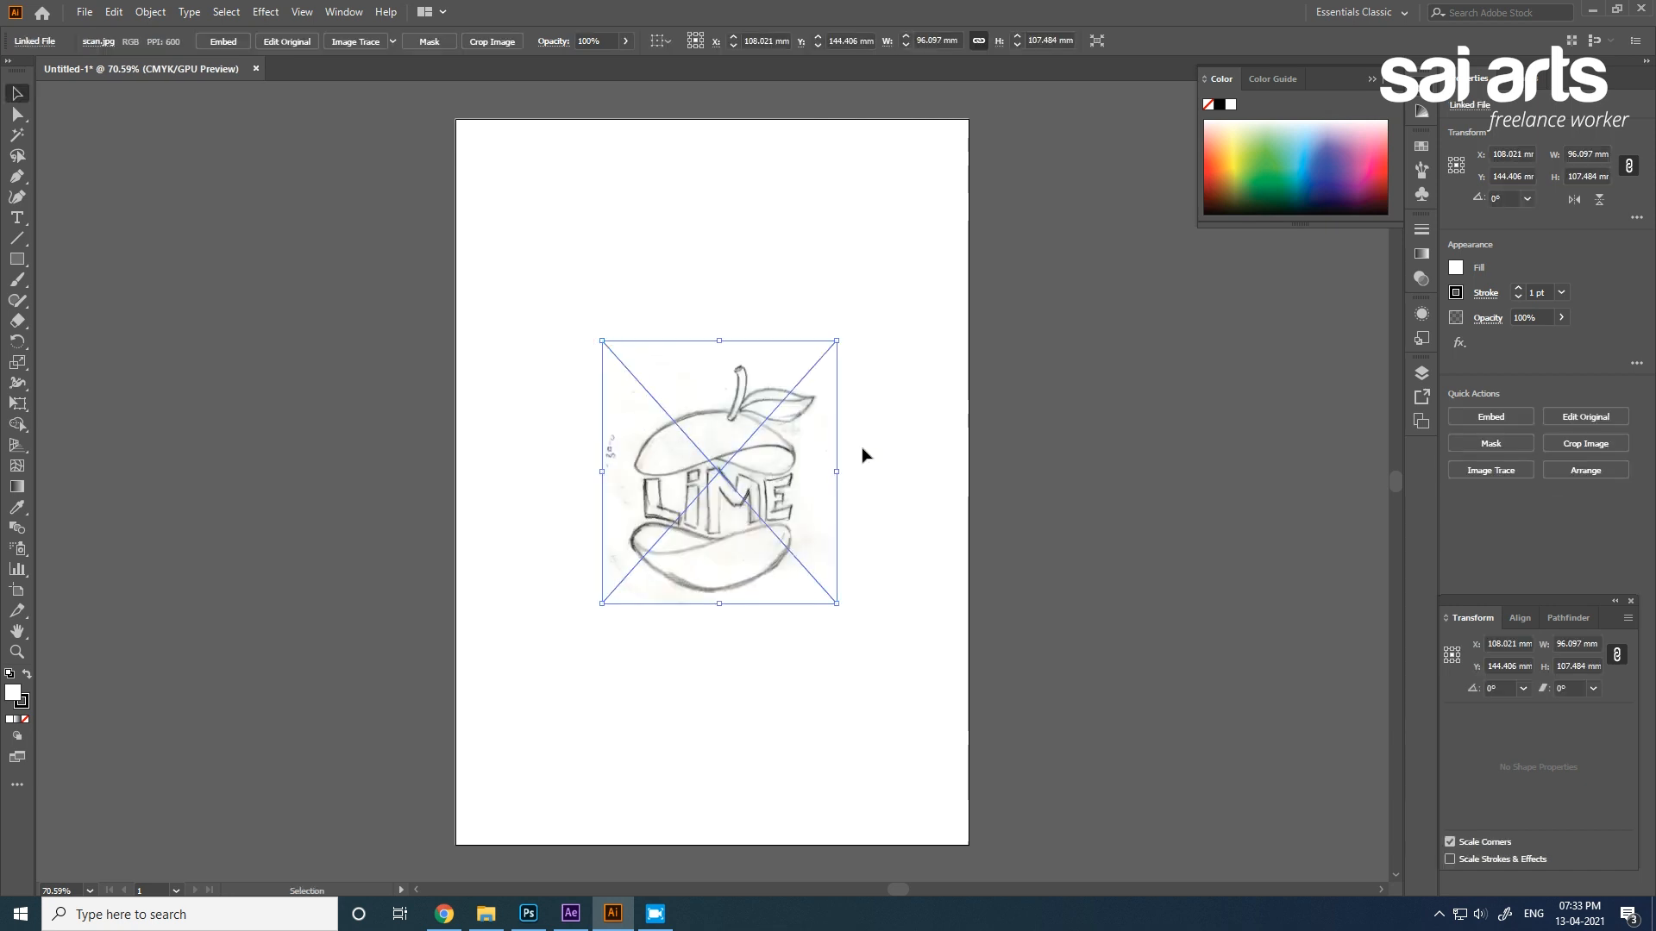
Lock the linked sketch image within Layer 1 so it stays fixed as a tracing template.
scroll(753, 510, up, 2)
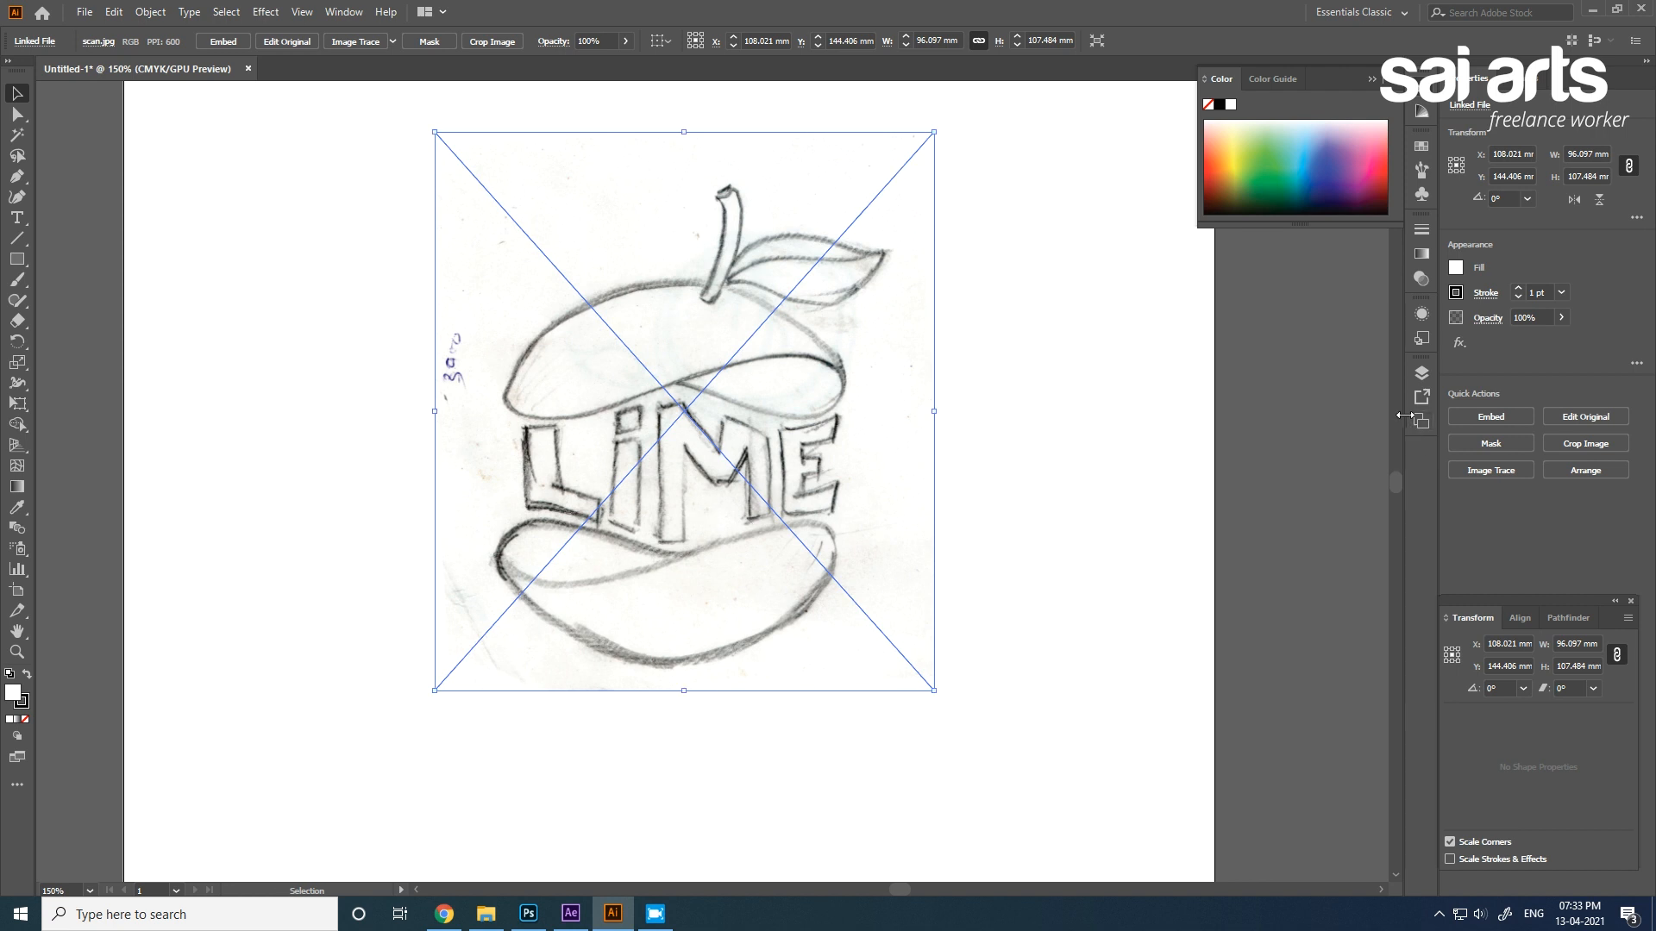
click(1421, 374)
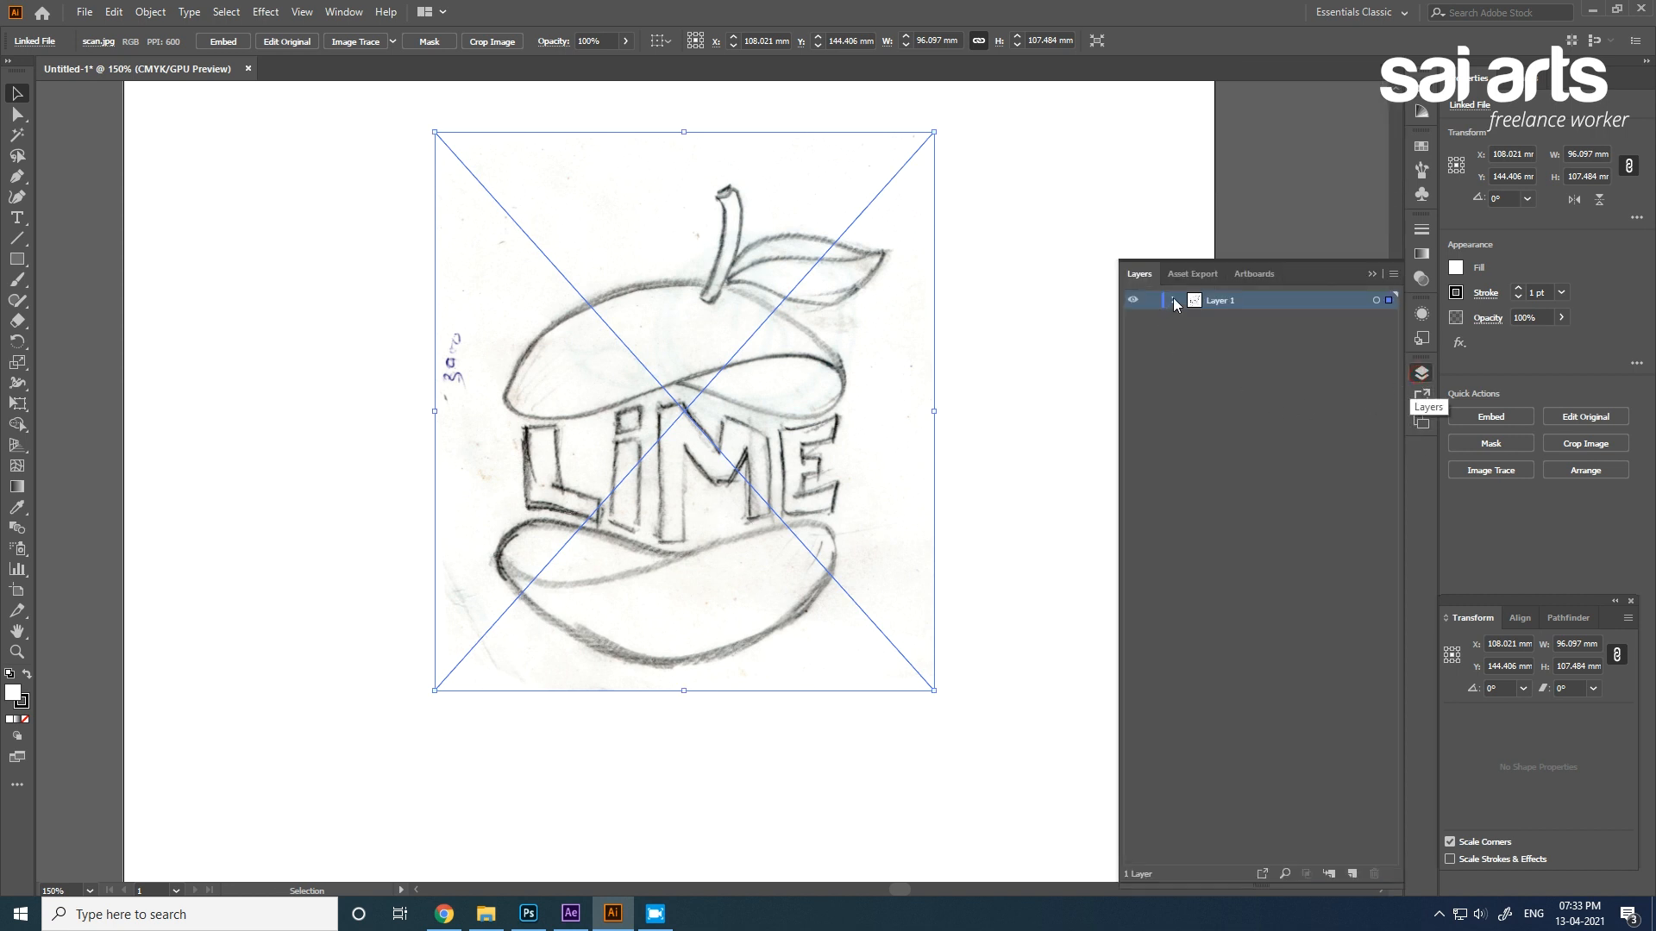
click(1172, 300)
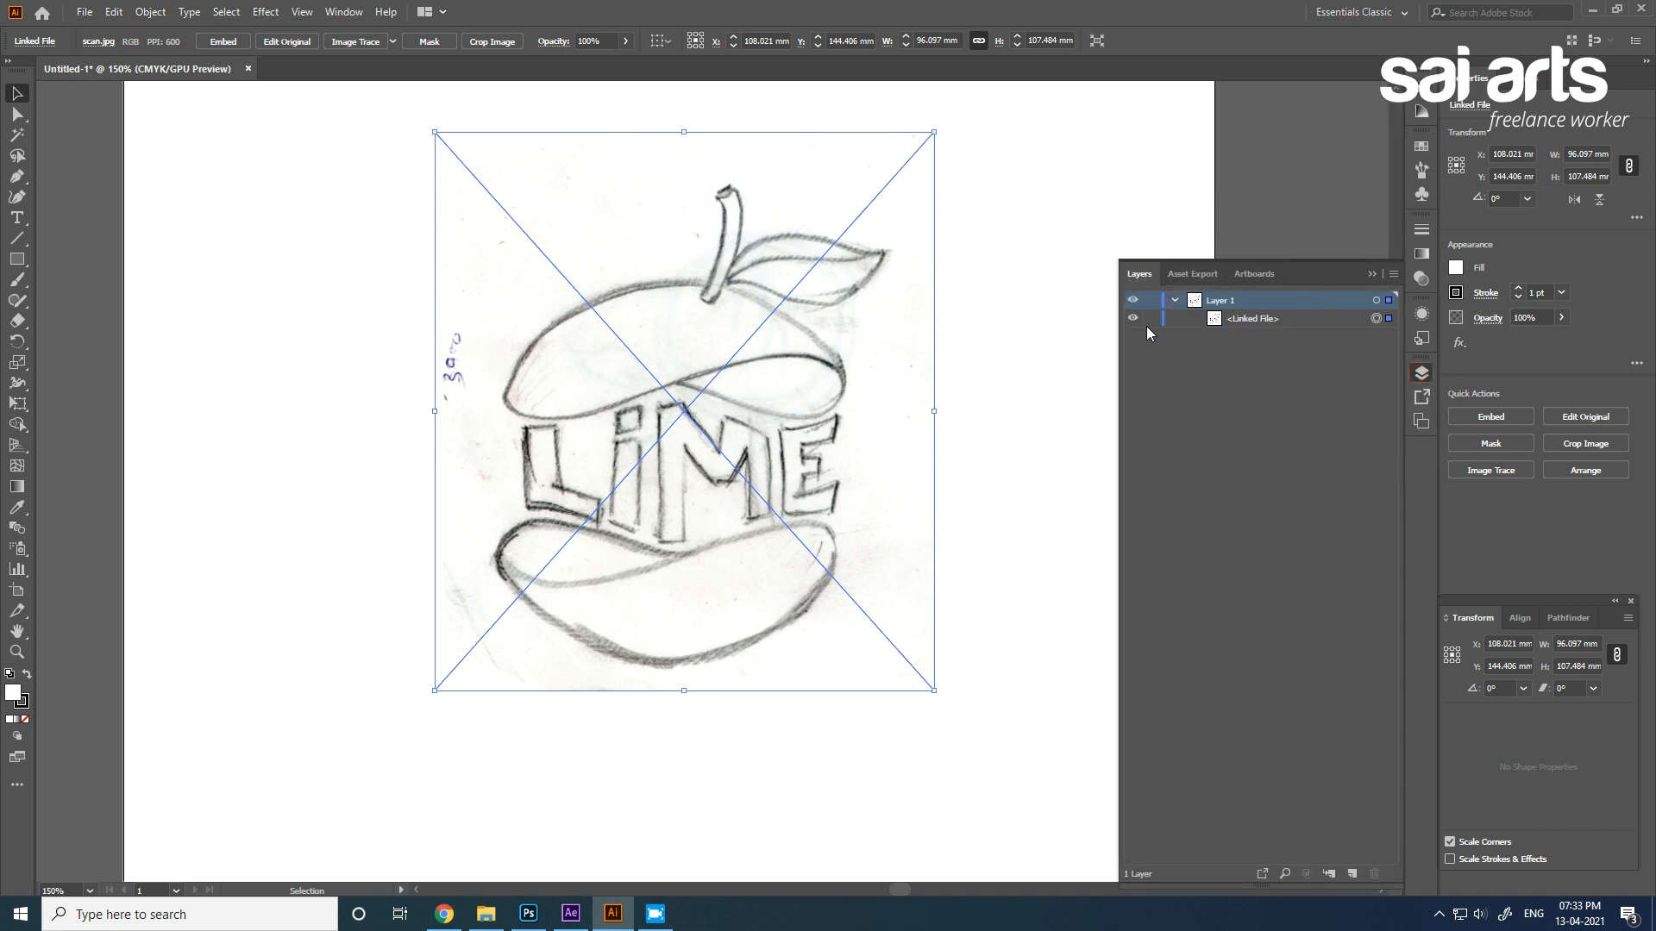
click(1150, 318)
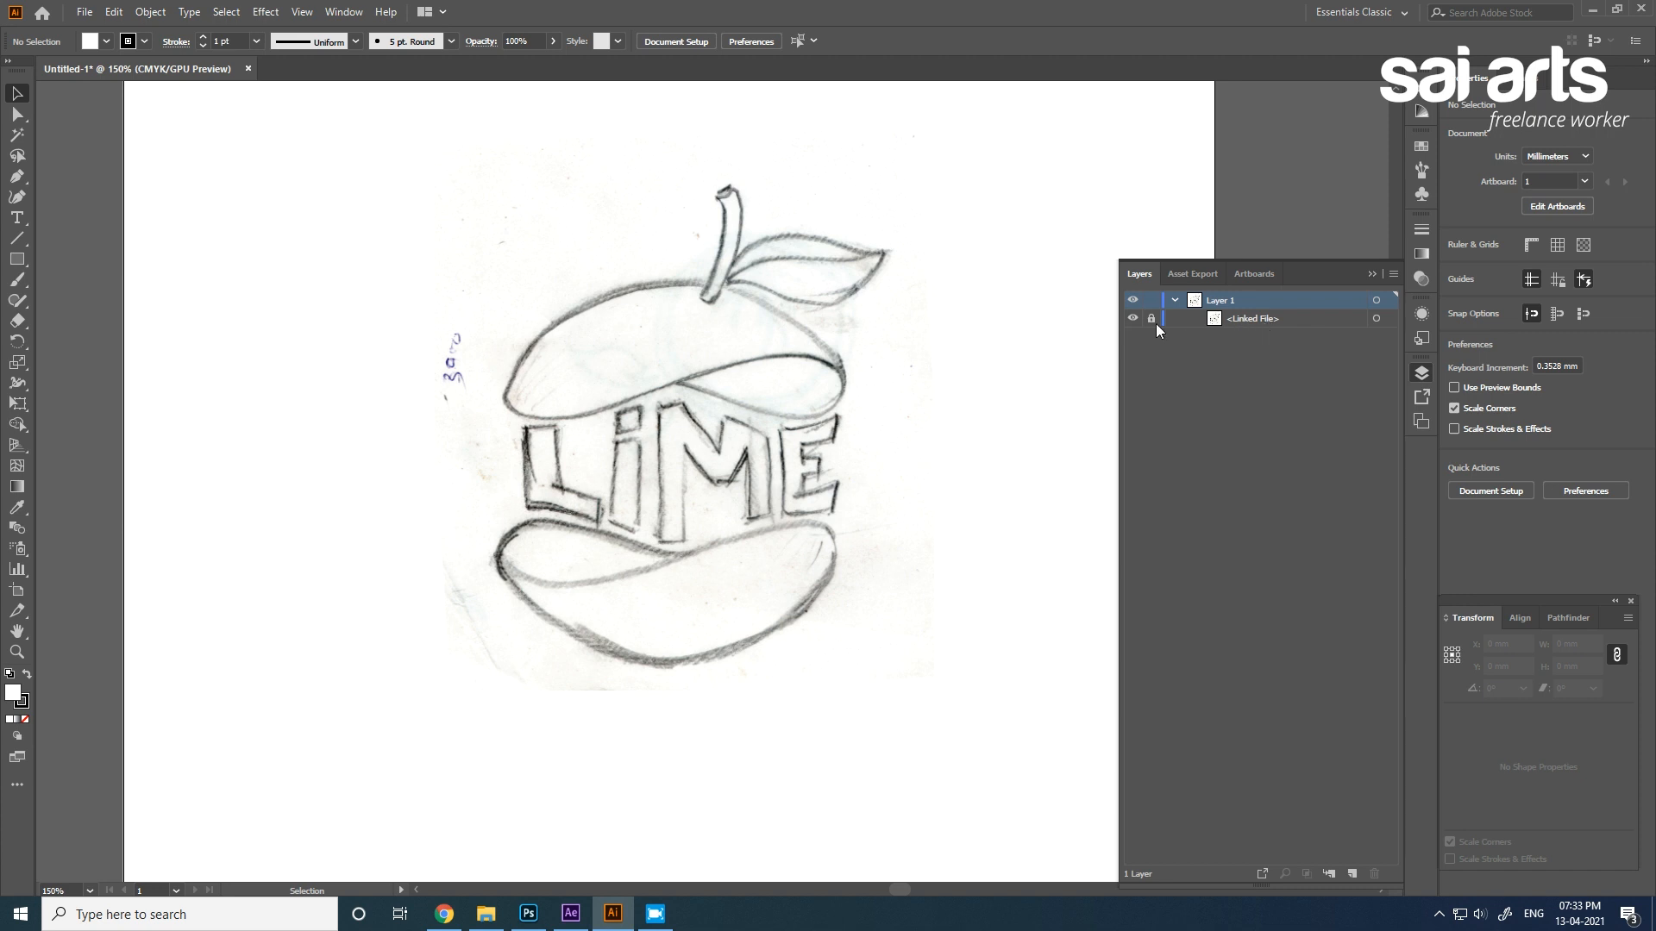
click(1369, 276)
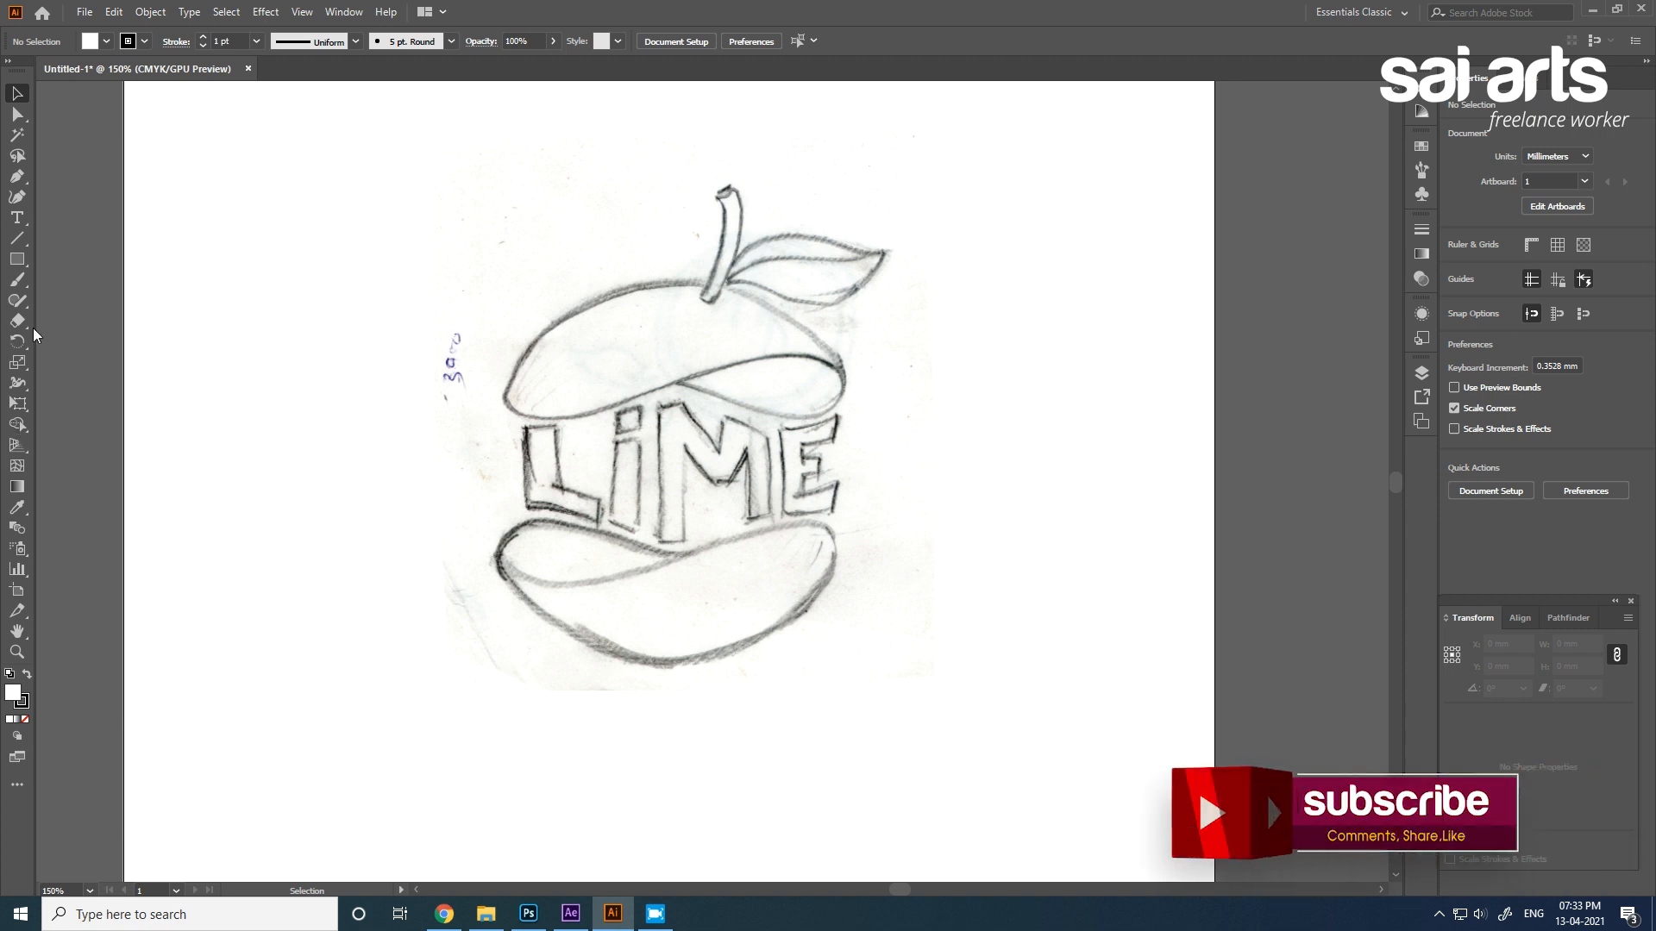
Activate the Pen tool for tracing the upper half of the fruit sketch.
click(15, 180)
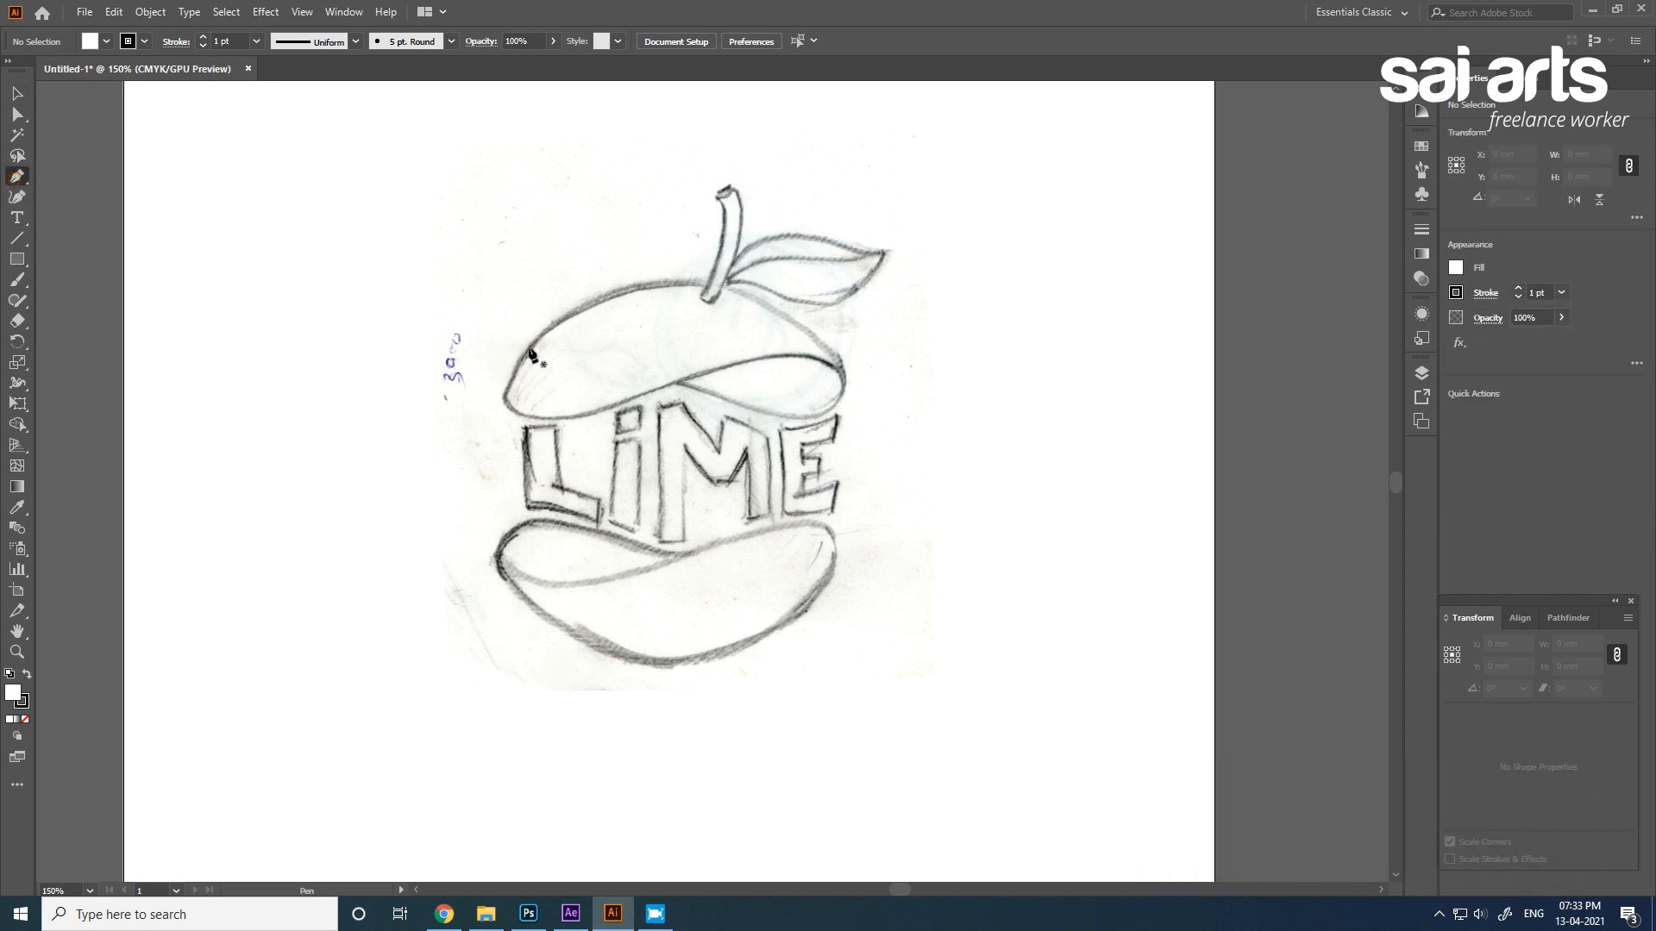
scroll(617, 349, up, 1)
drag(739, 276, 681, 432)
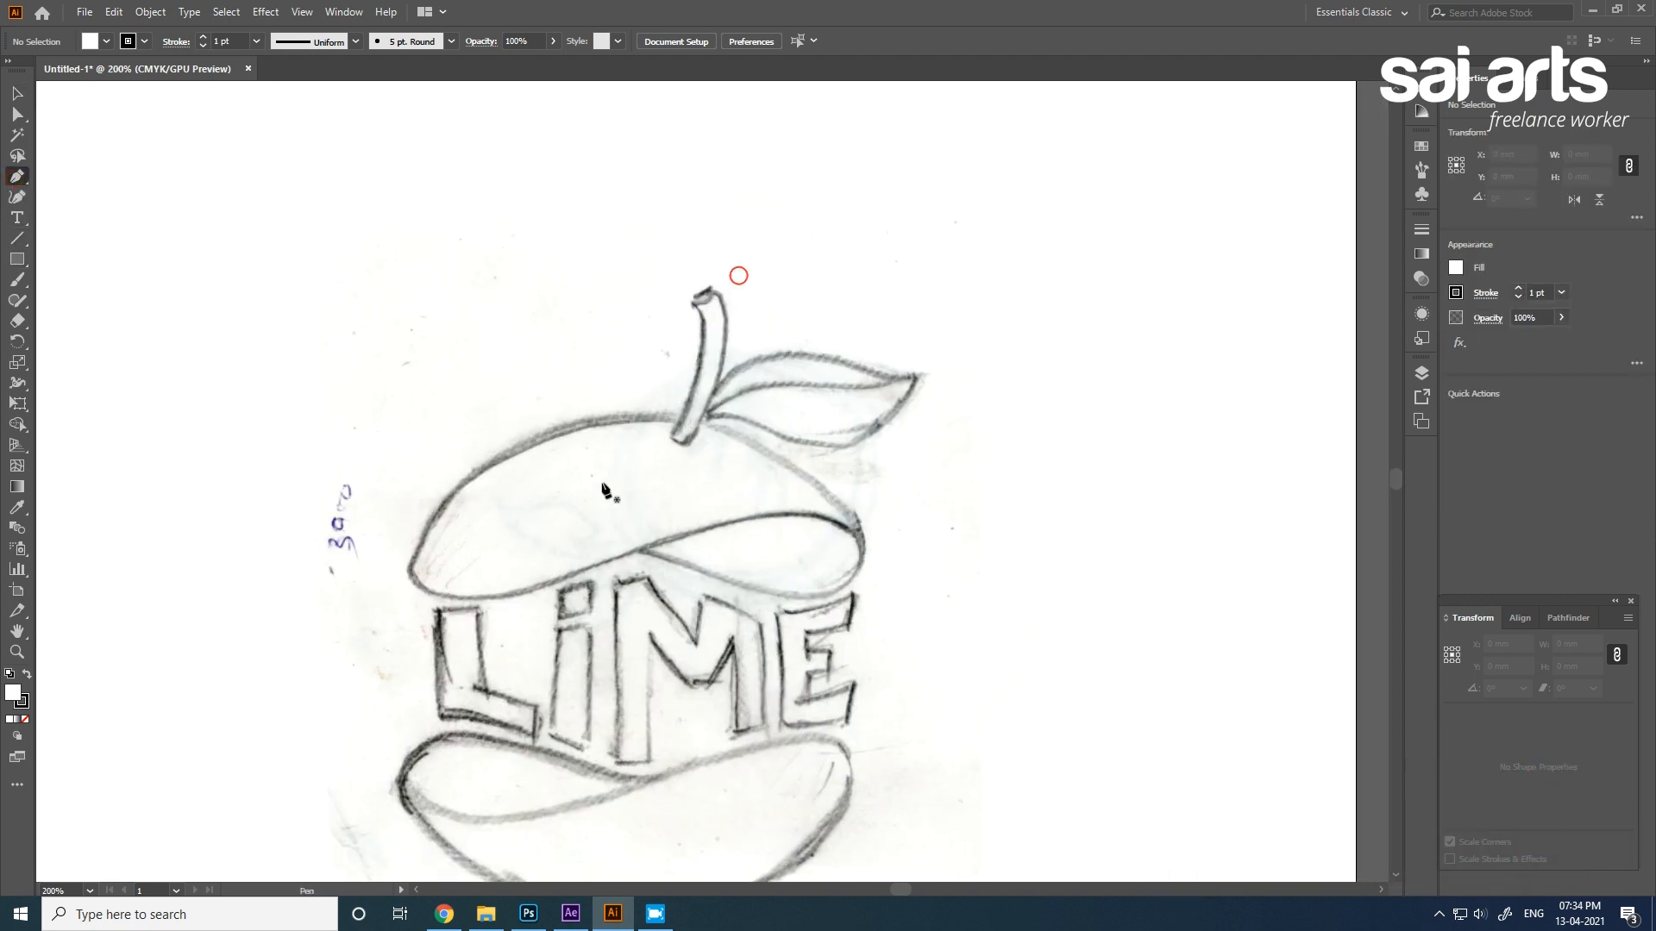
click(408, 570)
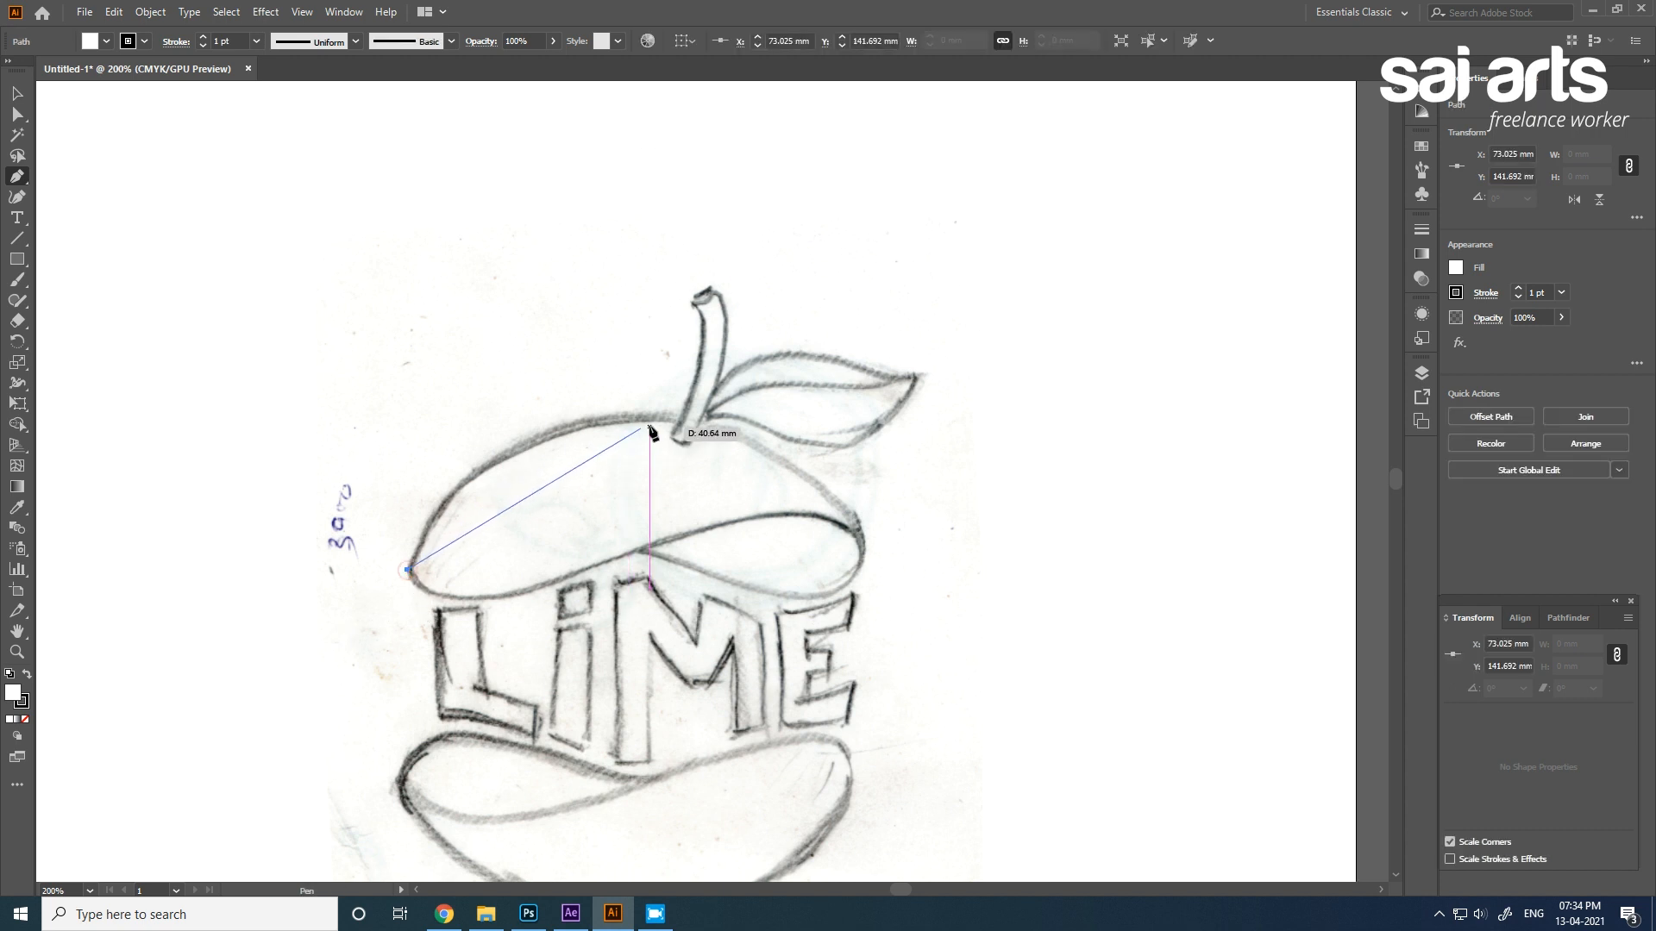
drag(678, 427, 914, 432)
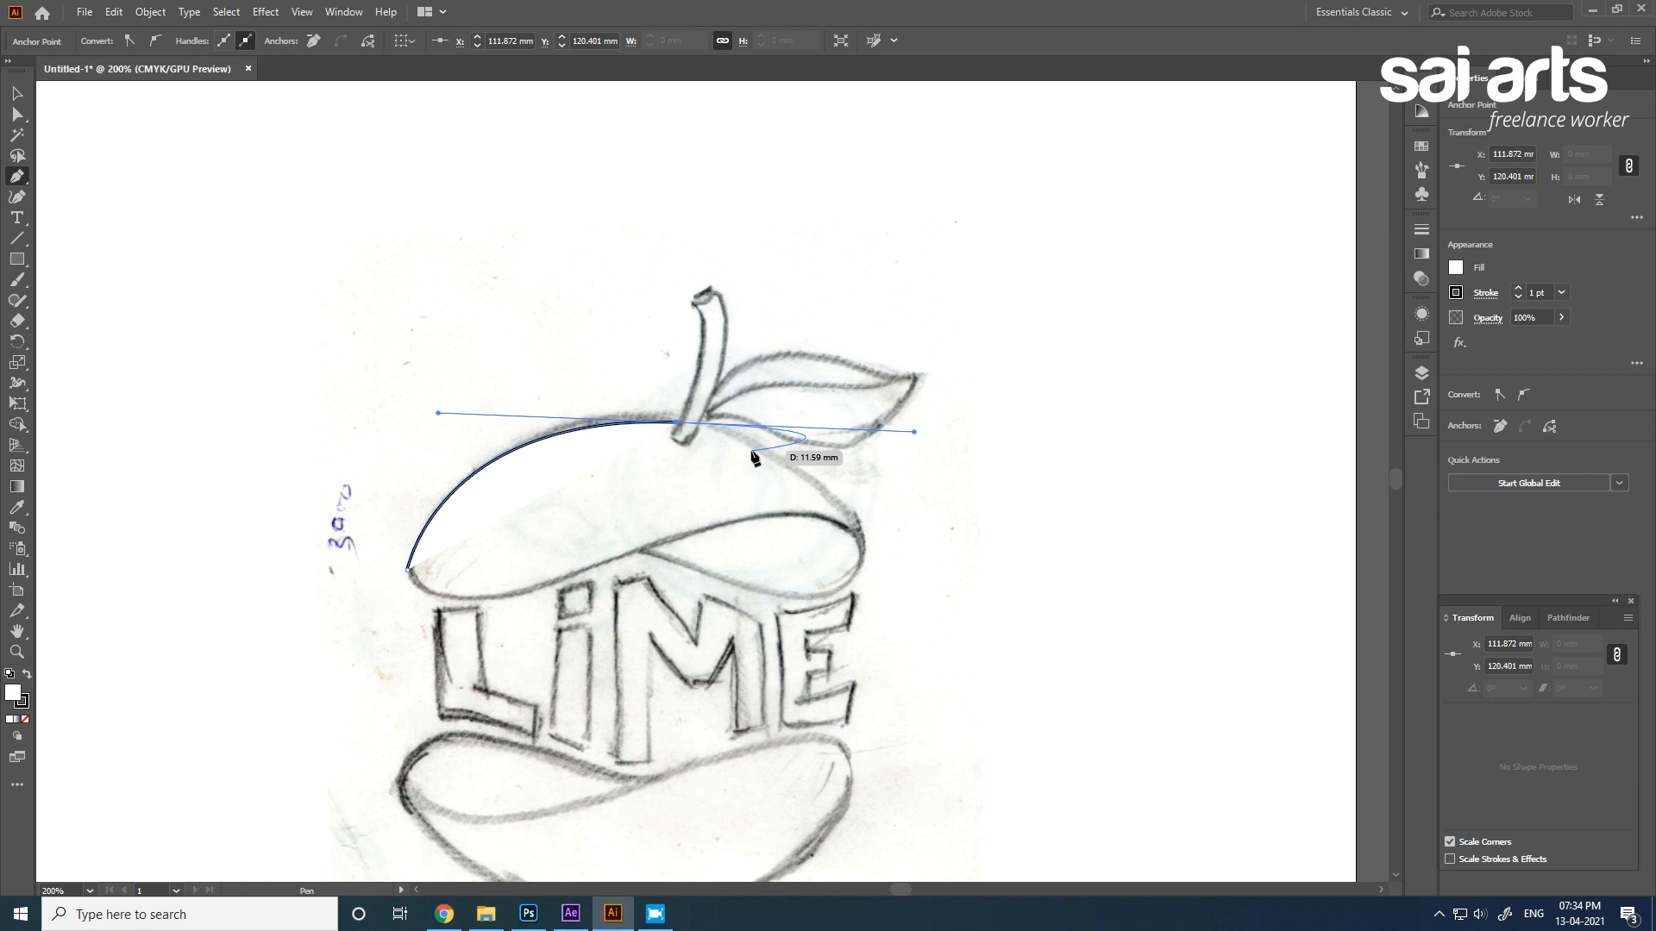
key(ctrl+z)
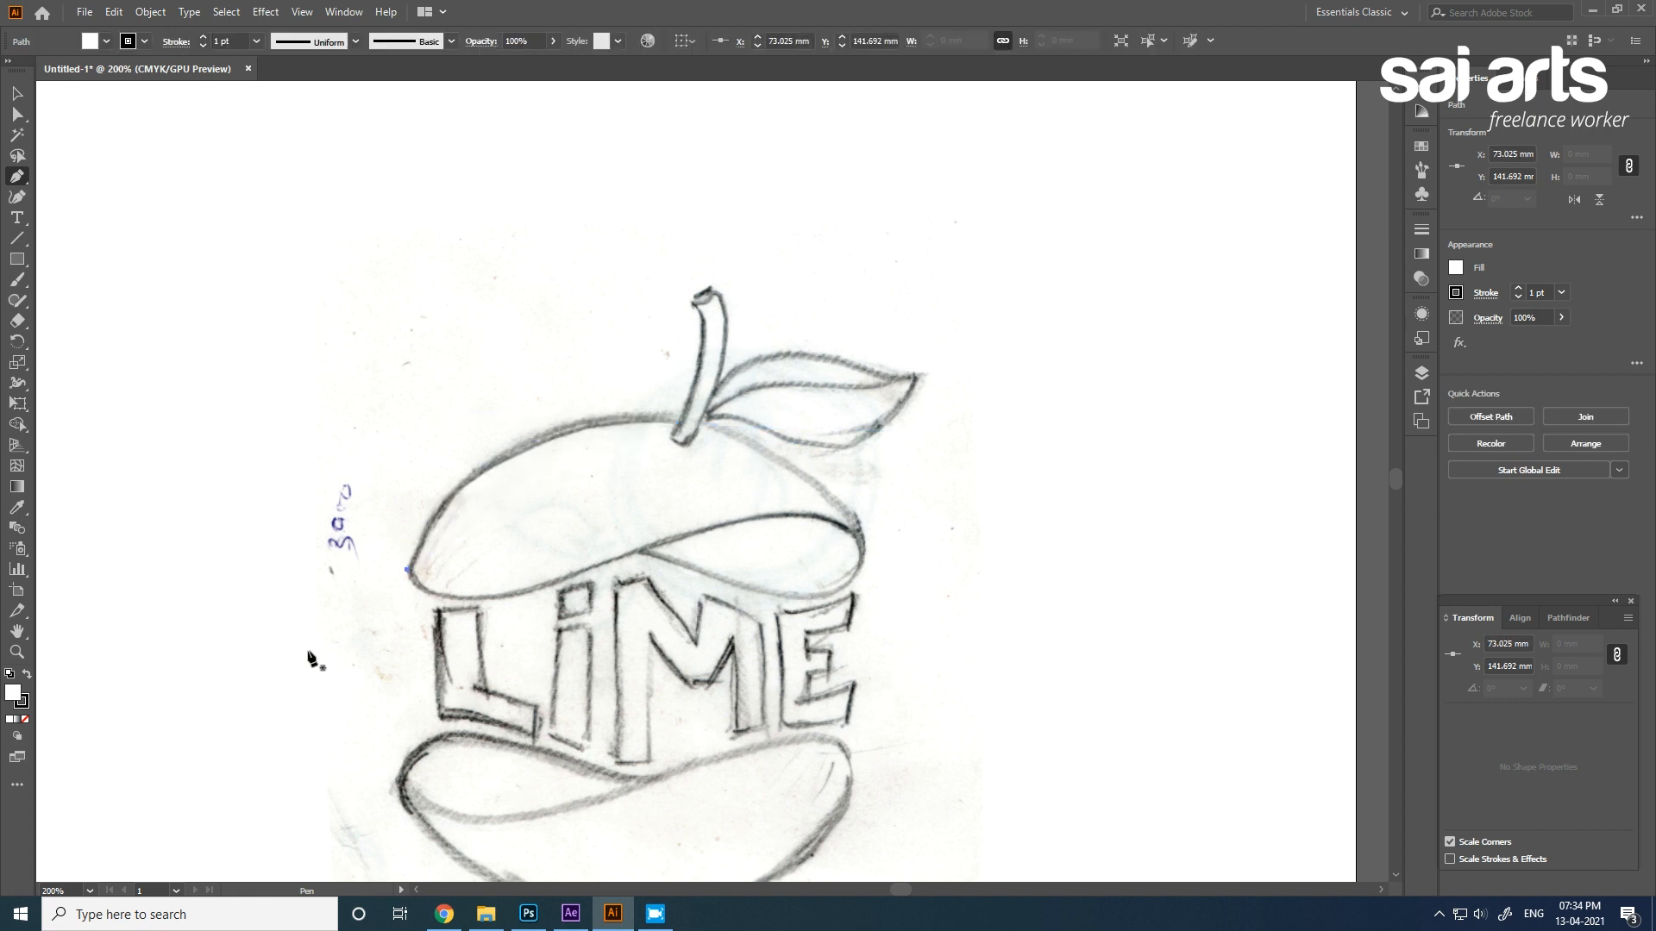
key(ctrl+z)
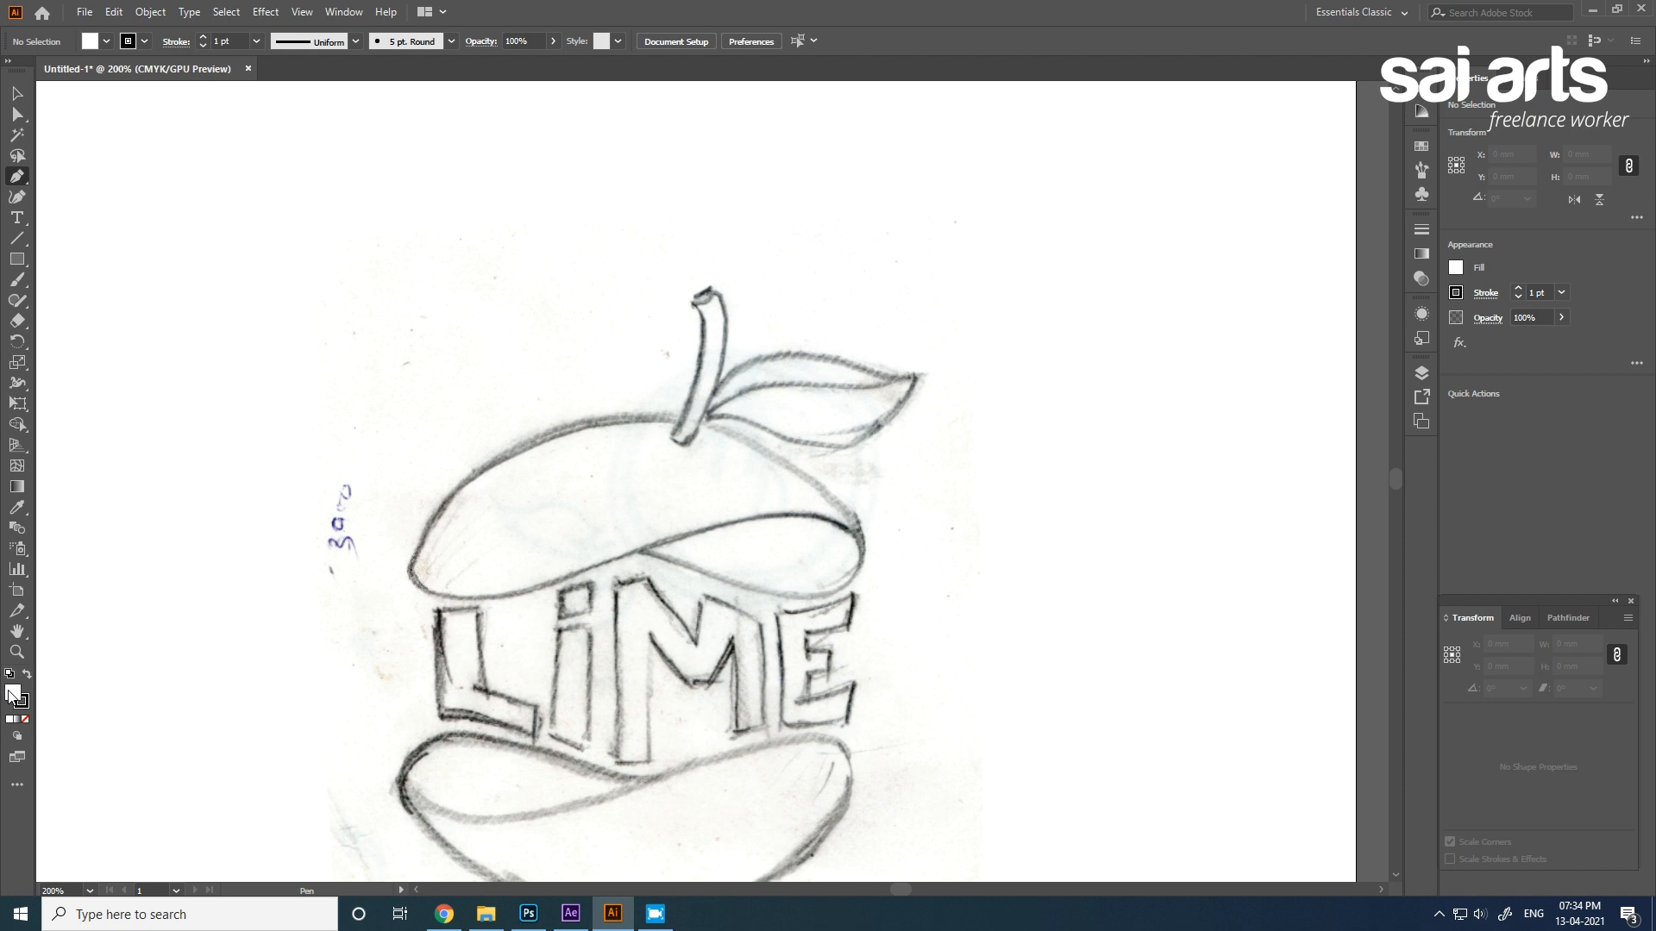
Set the fill to None and trace the sketch's upper body as a closed curved path about 66 mm wide and 26 mm high.
click(25, 719)
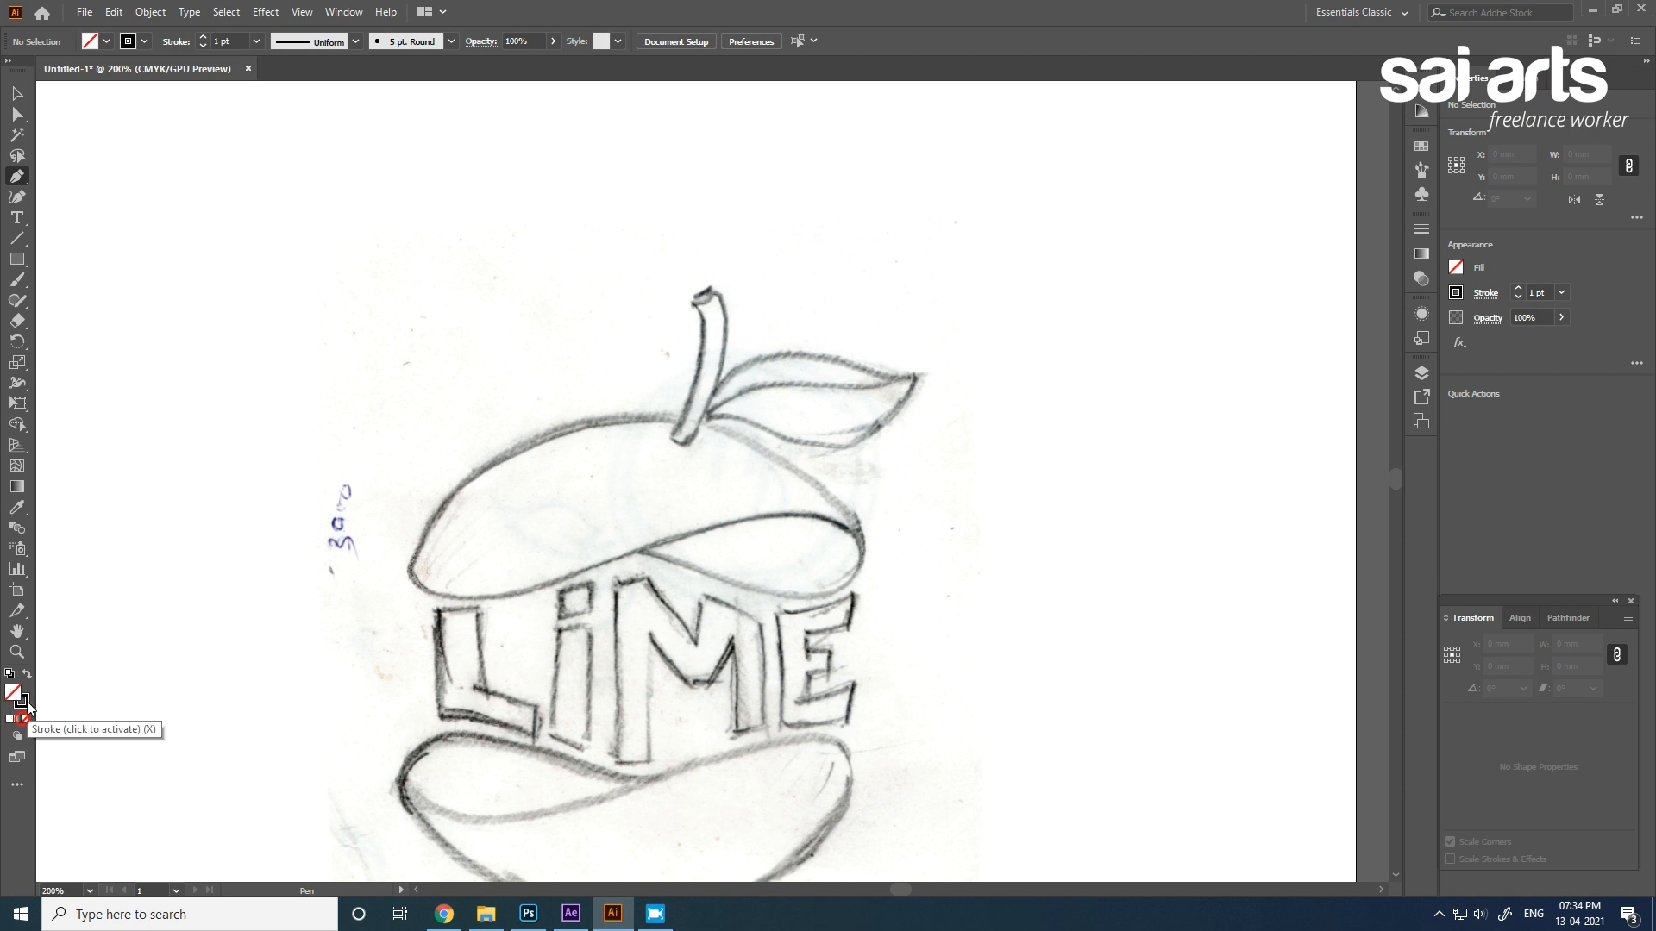
click(407, 571)
drag(543, 439, 653, 413)
drag(861, 546, 897, 668)
drag(861, 545, 858, 553)
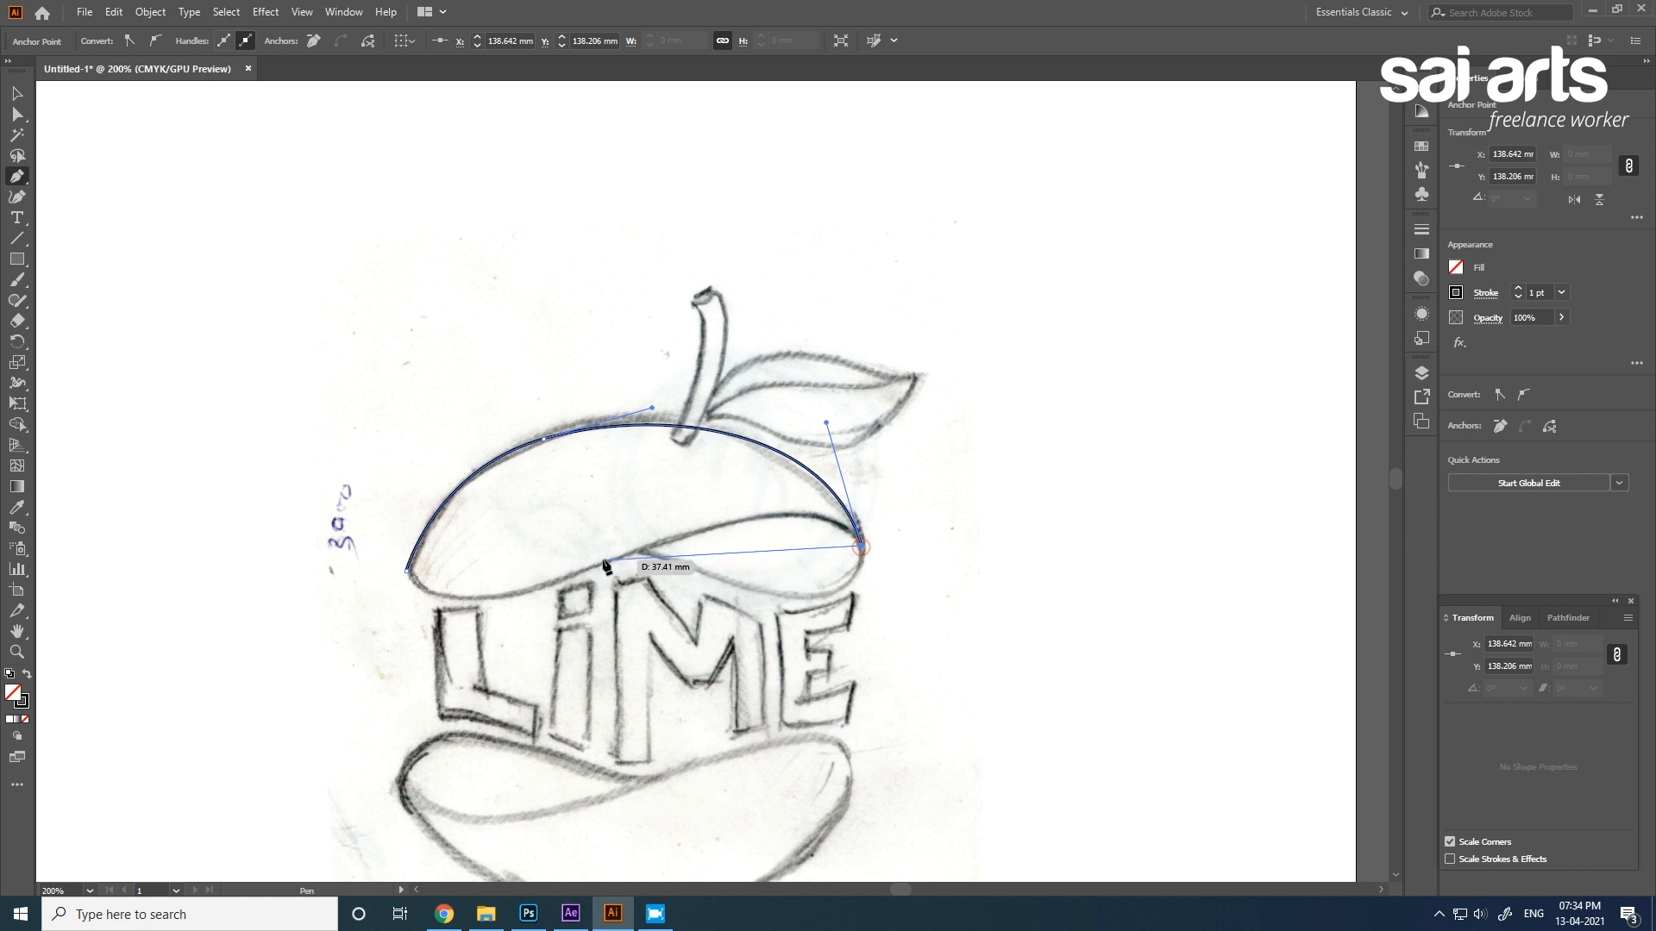
drag(606, 561, 393, 658)
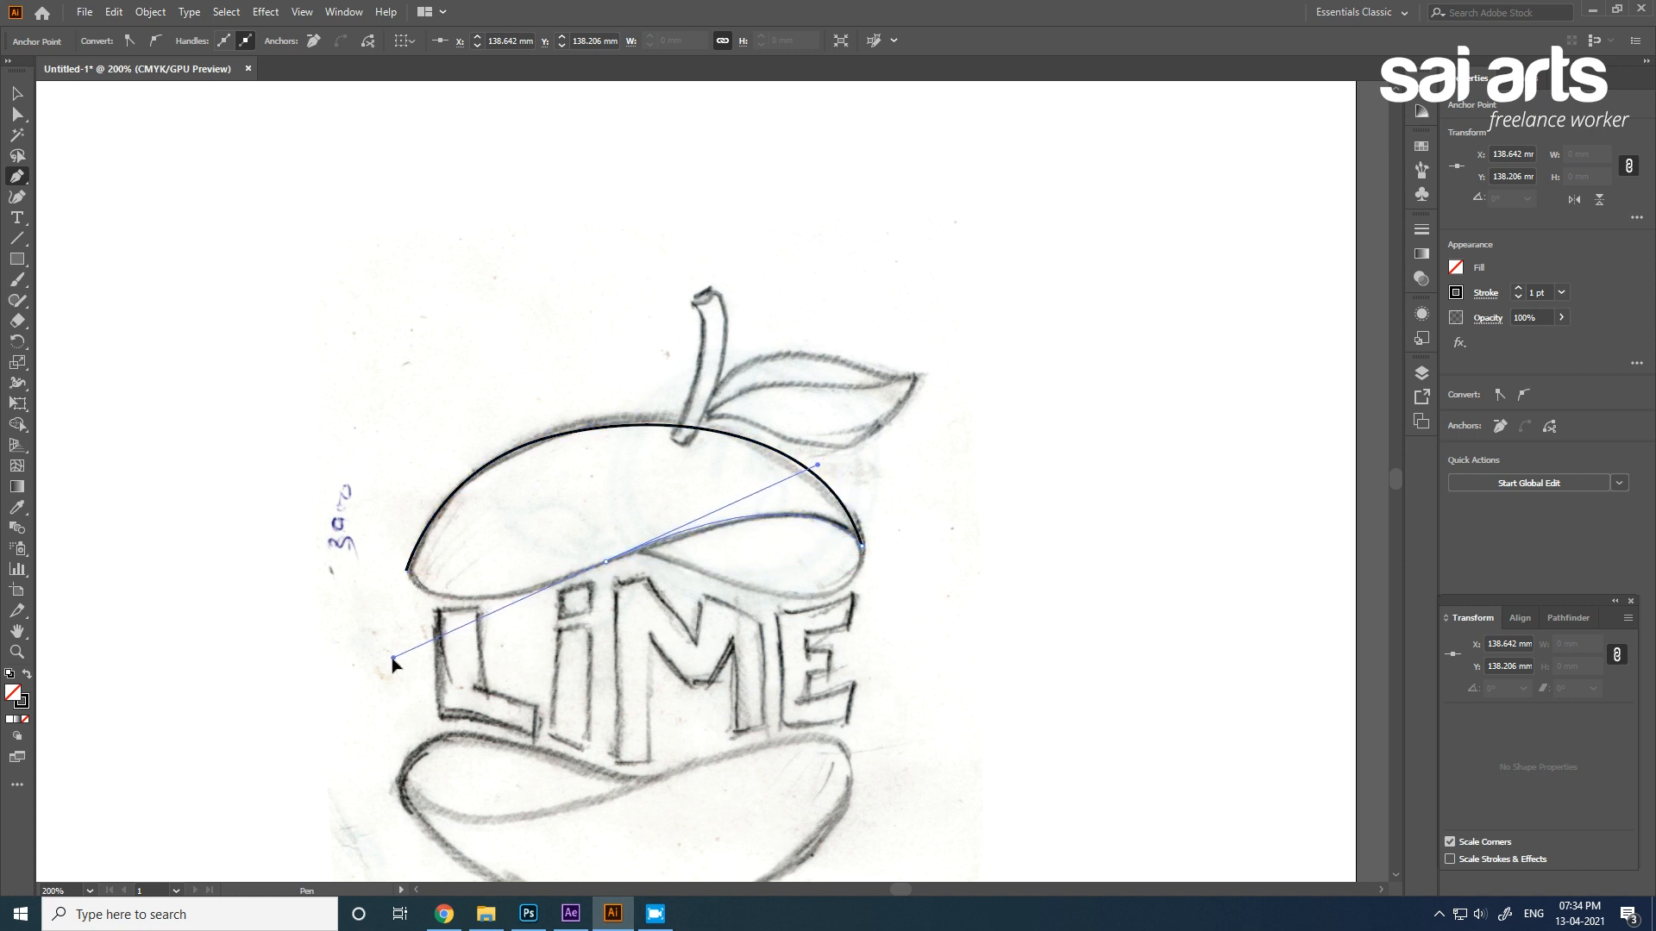
click(406, 571)
Trace the folded lobe at the upper body's right end as a closed path overlapping the main outline, then deselect it.
drag(669, 571, 586, 515)
scroll(561, 503, up, 1)
scroll(560, 509, up, 1)
click(498, 483)
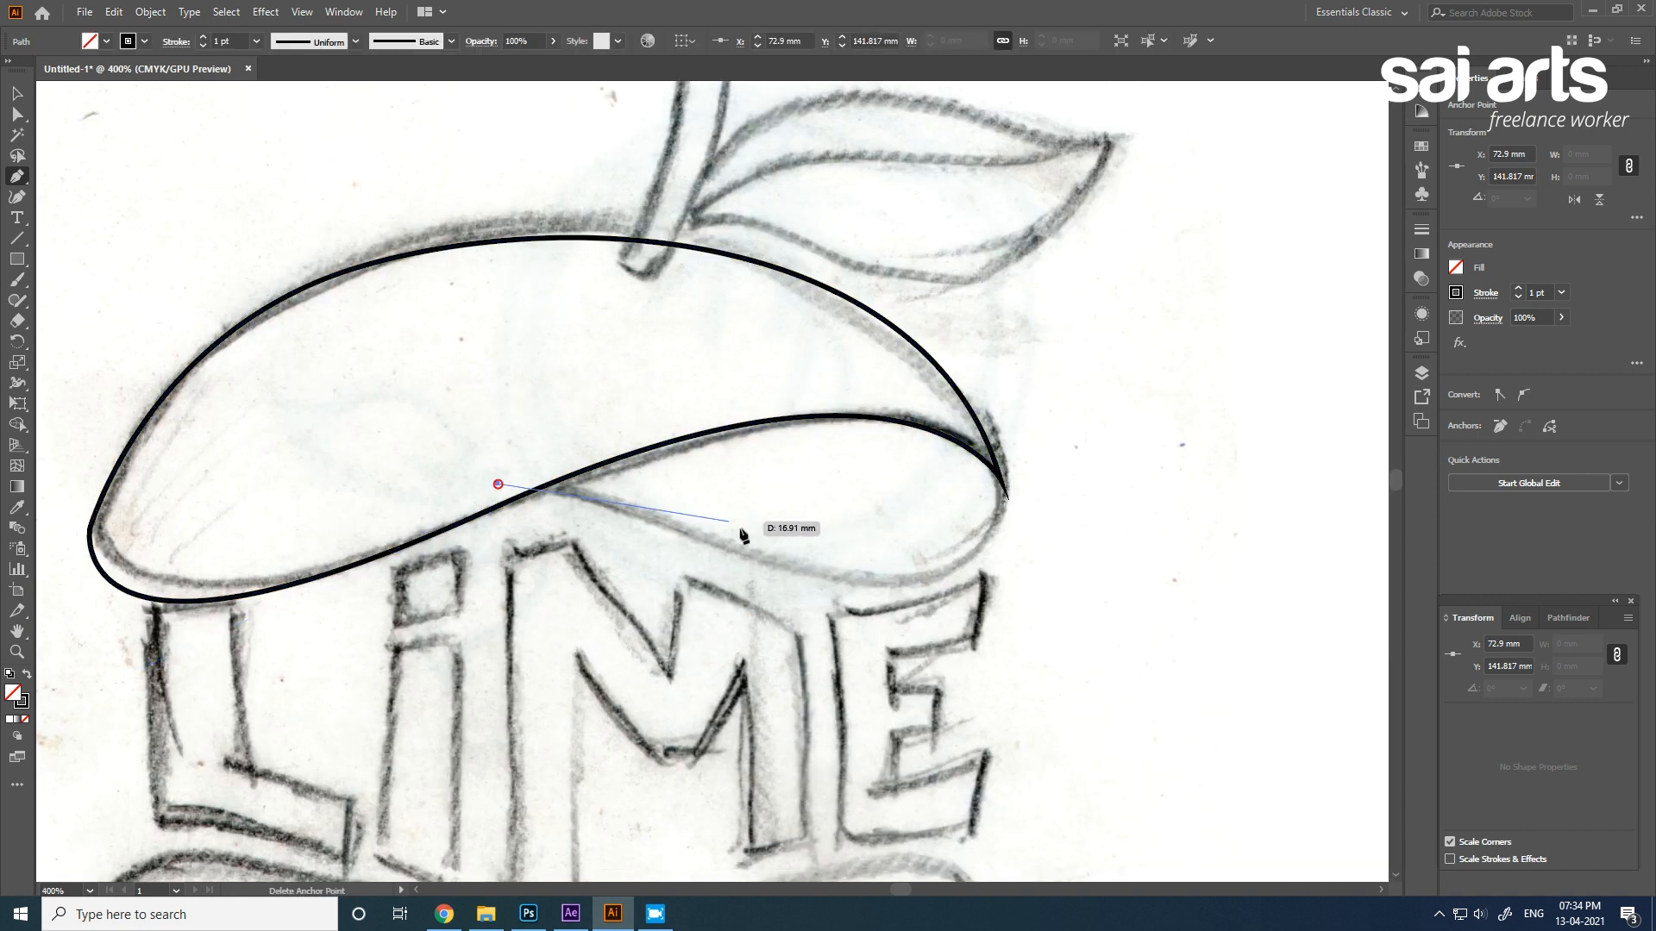
drag(719, 539, 894, 608)
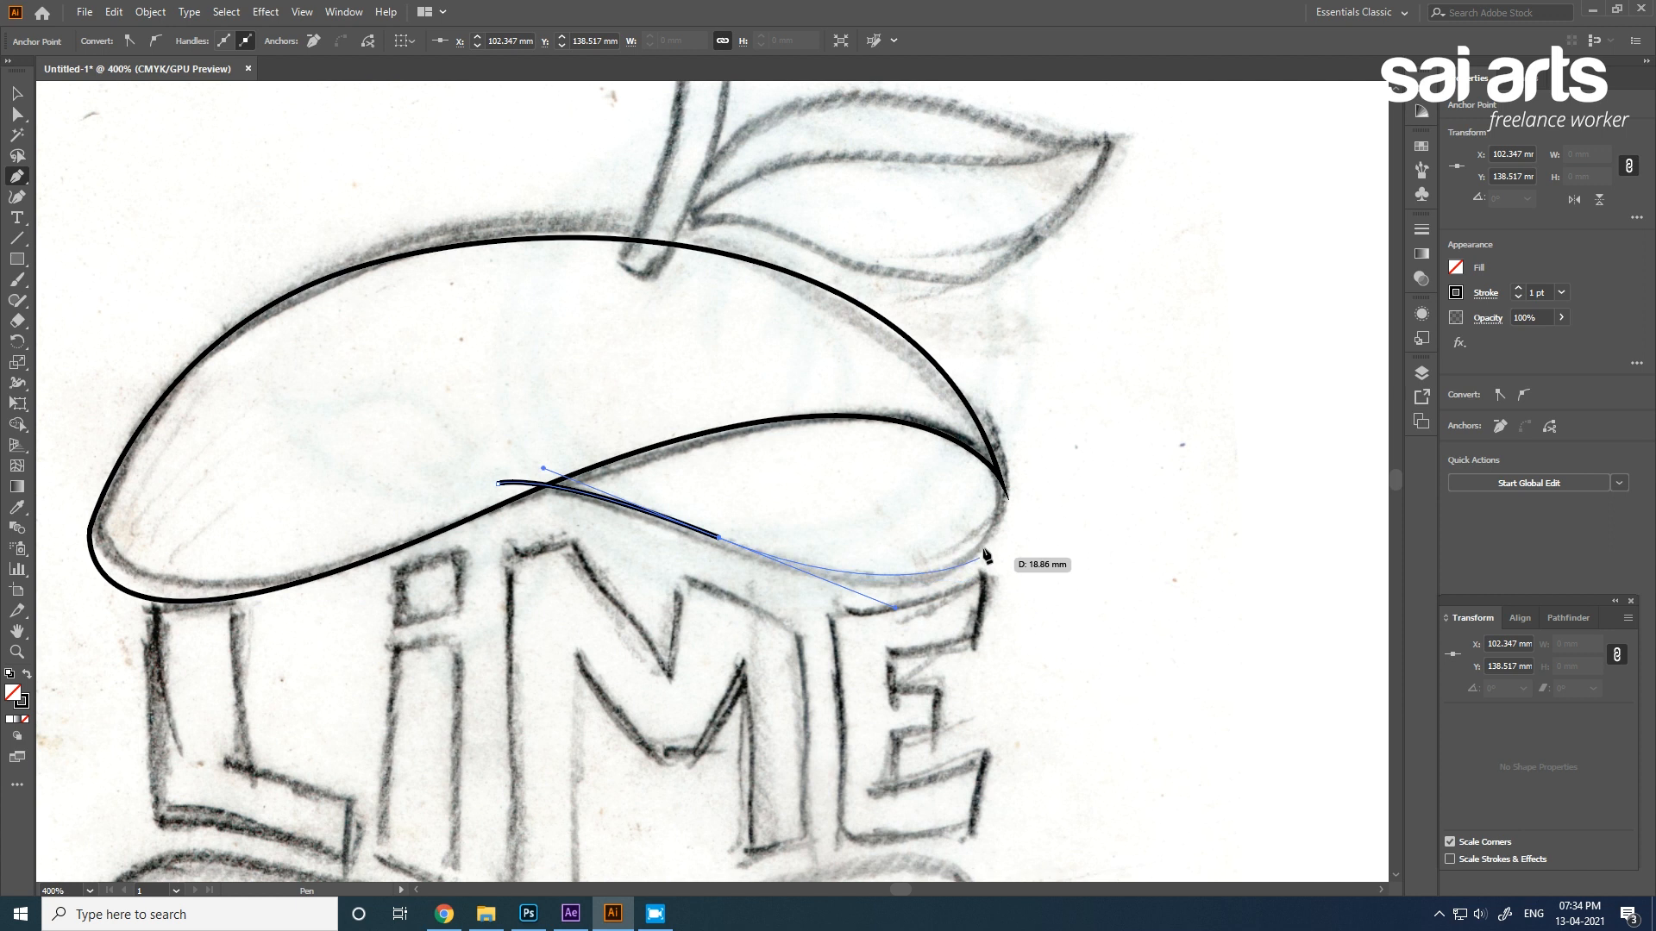
drag(1003, 486, 984, 399)
click(905, 338)
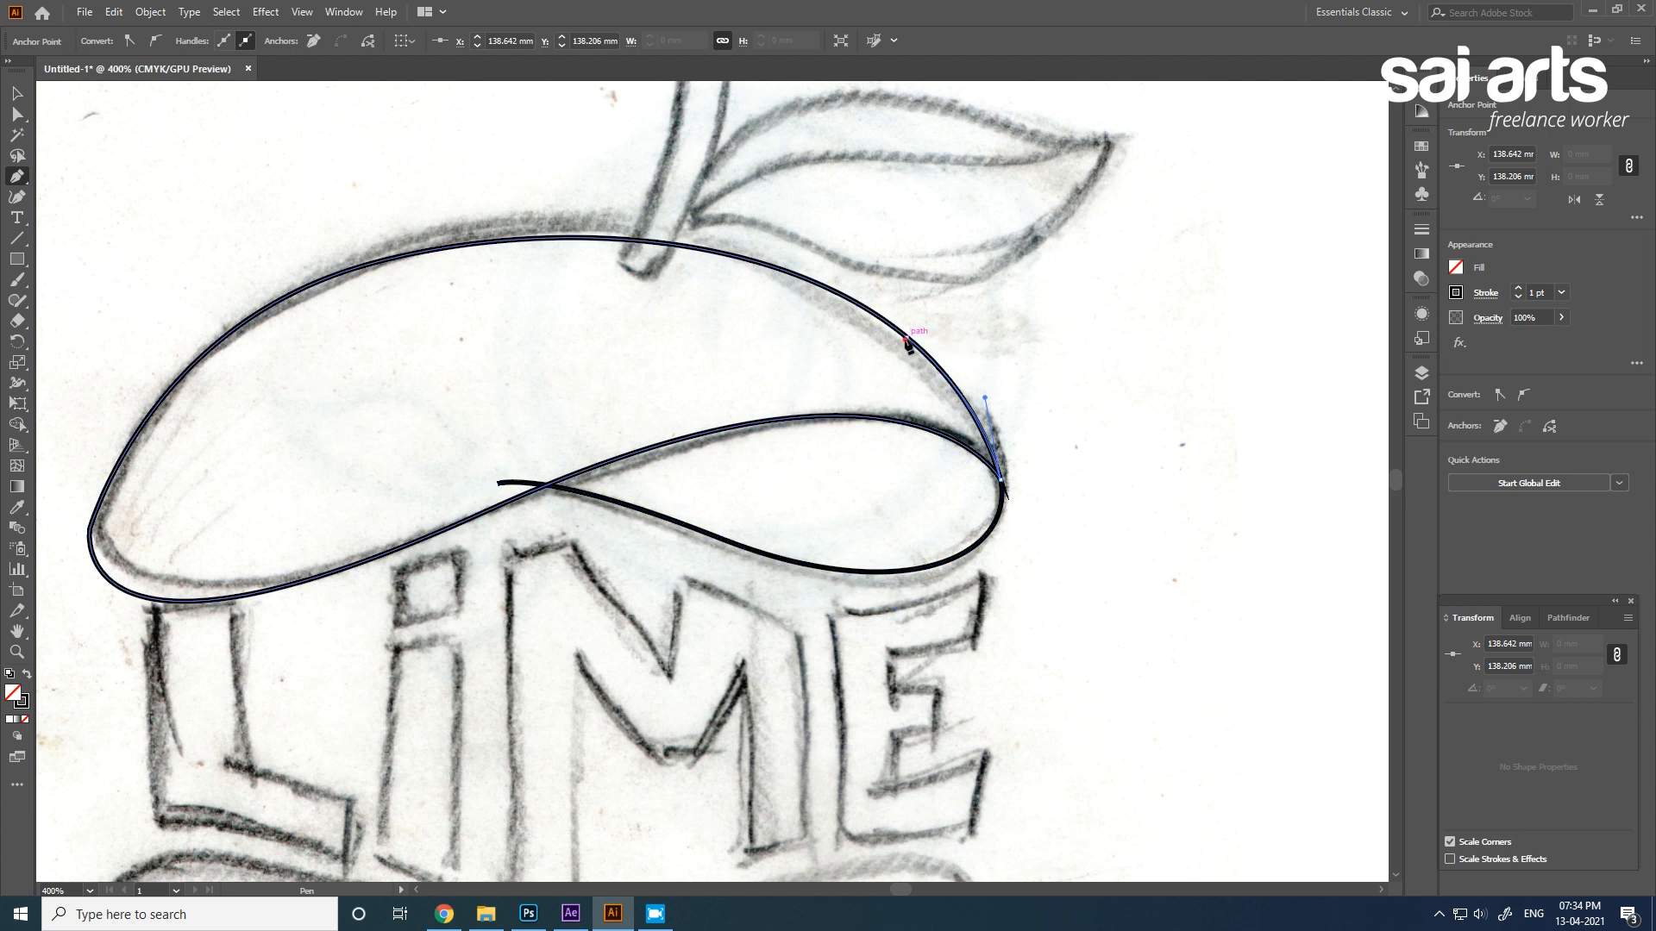
click(498, 485)
drag(552, 611, 683, 418)
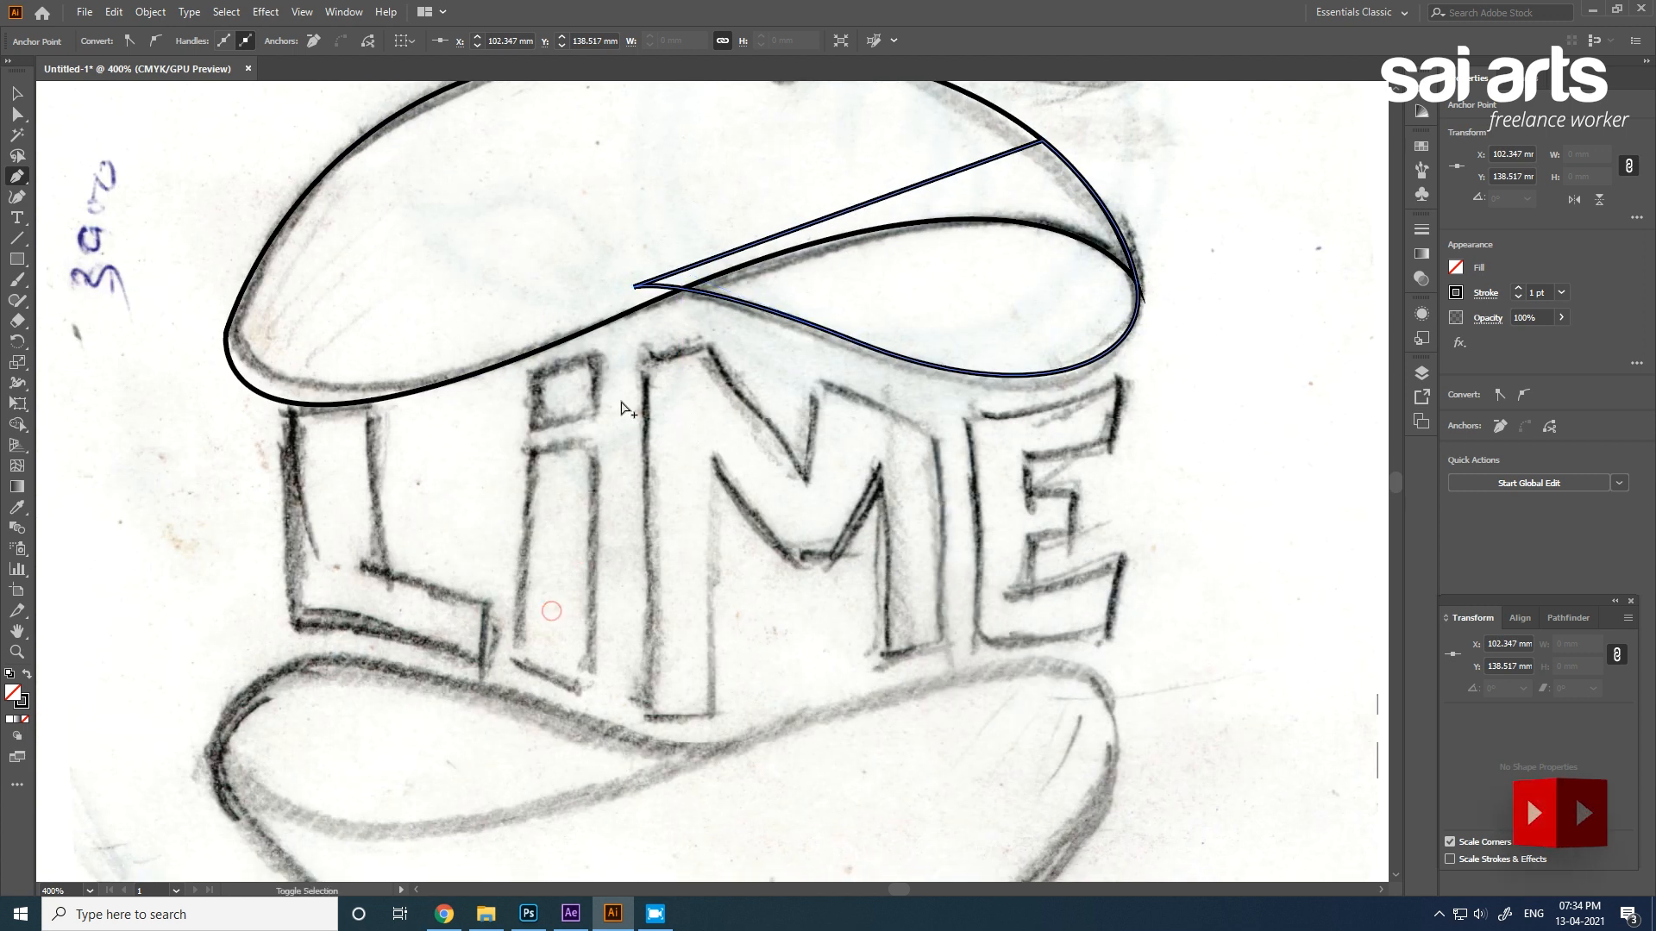
scroll(622, 406, down, 2)
click(17, 93)
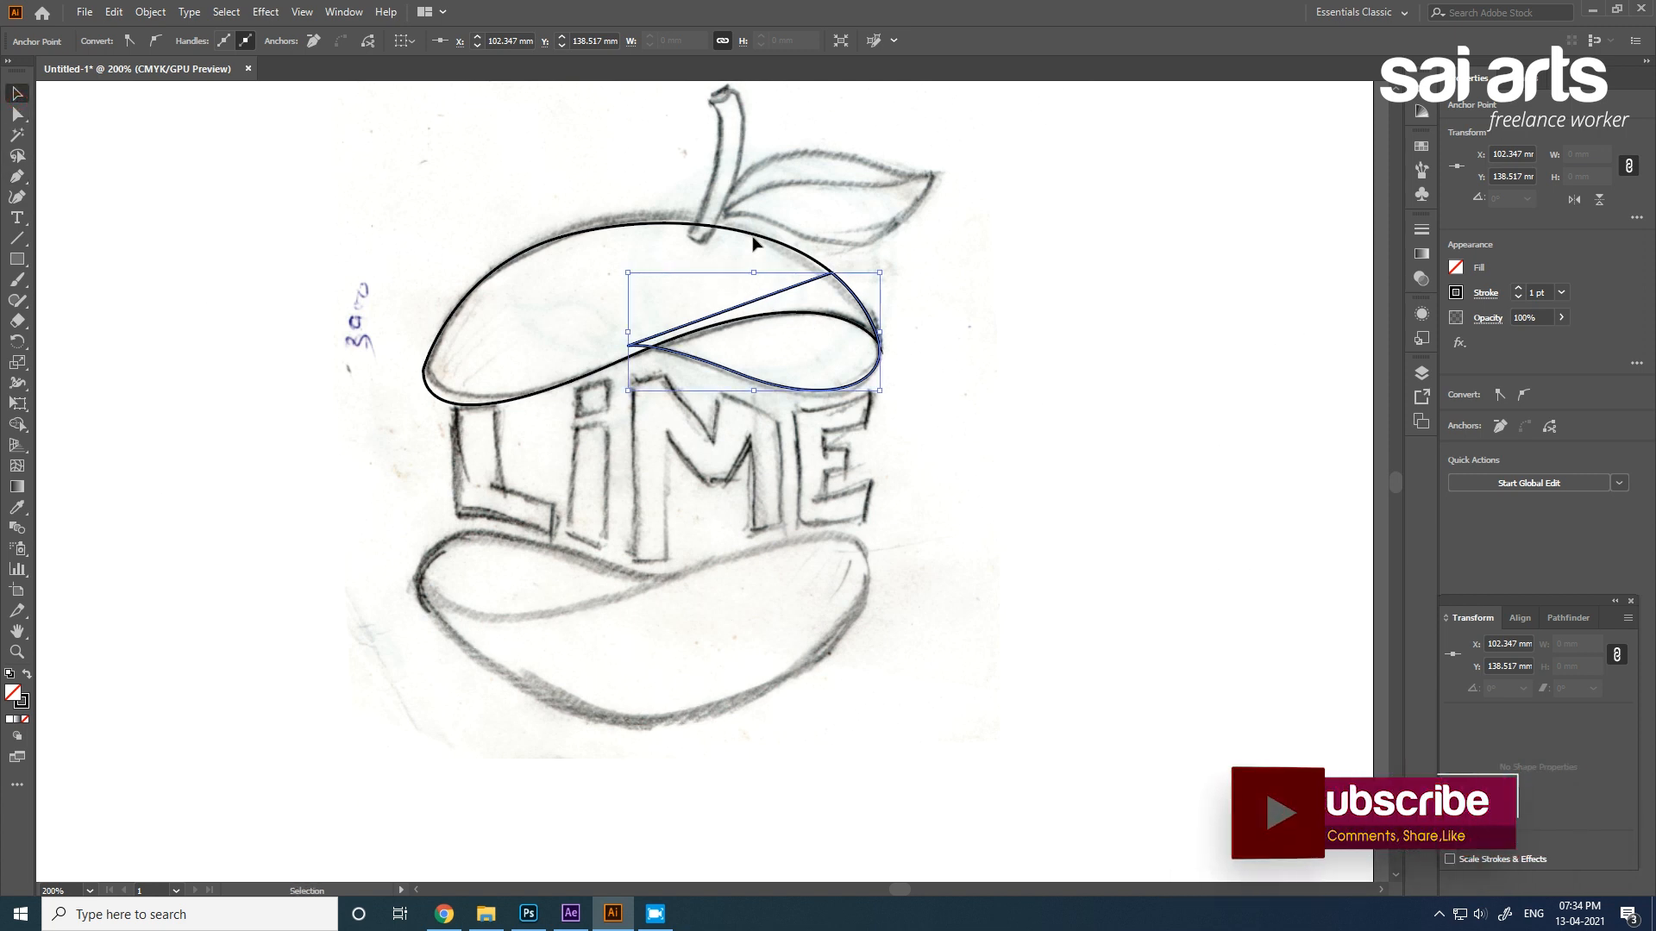
click(1009, 298)
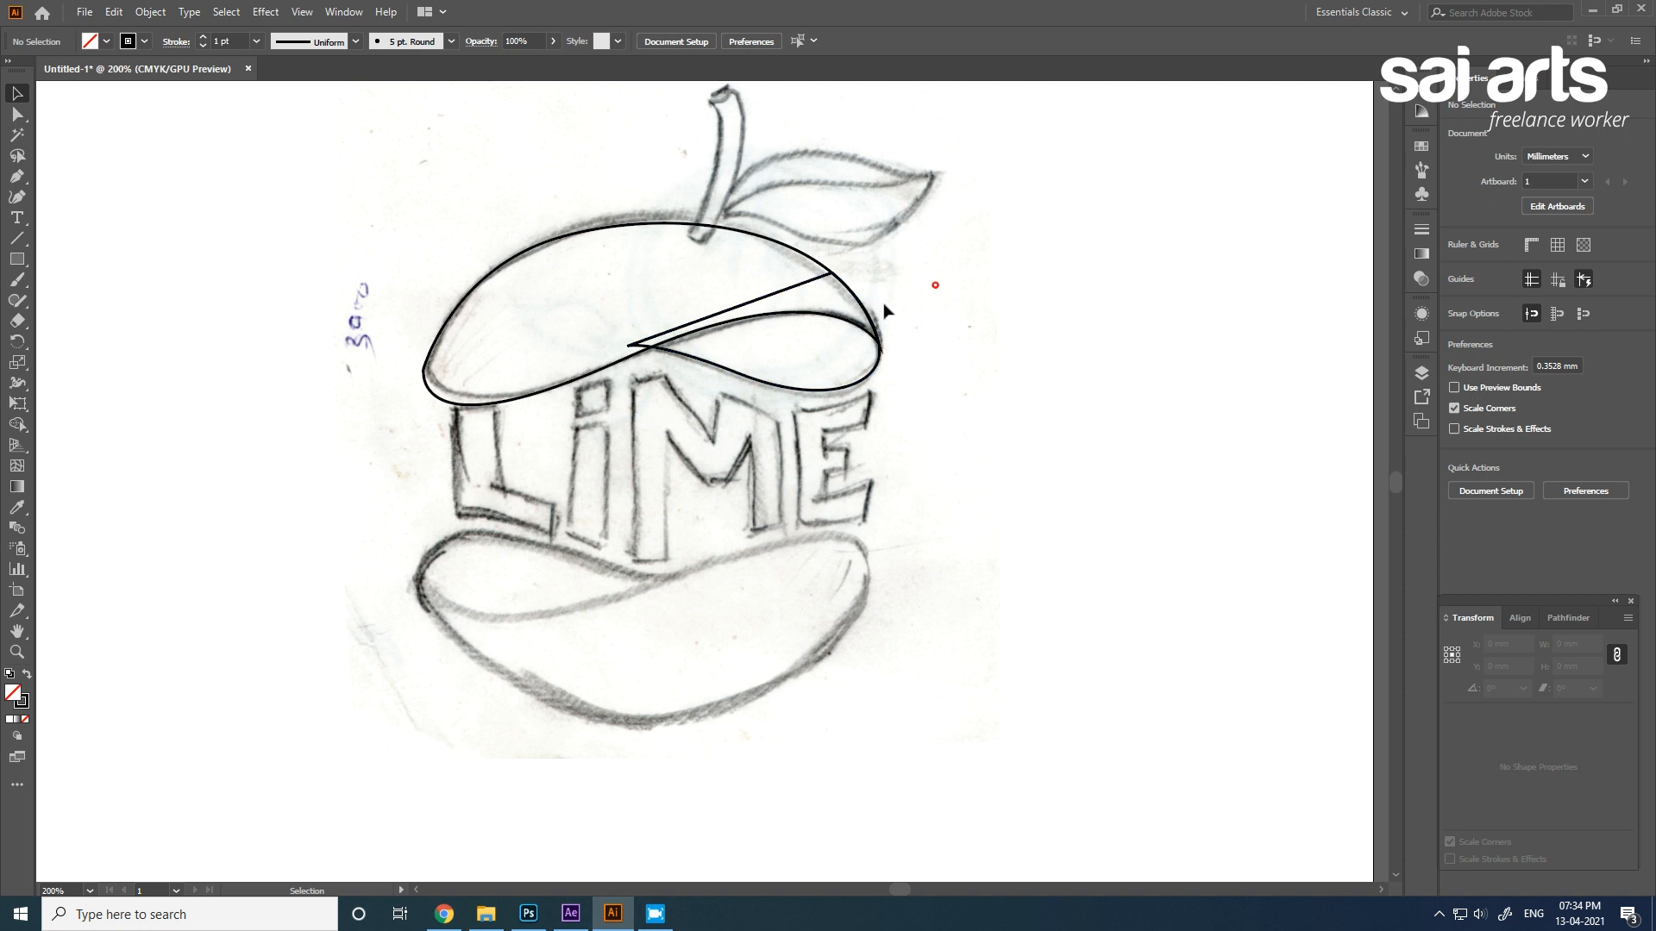
Make a copy of both upper outlines reflected across the horizontal axis and move it about 48 mm down onto the sketch's lower half.
click(826, 277)
right_click(829, 284)
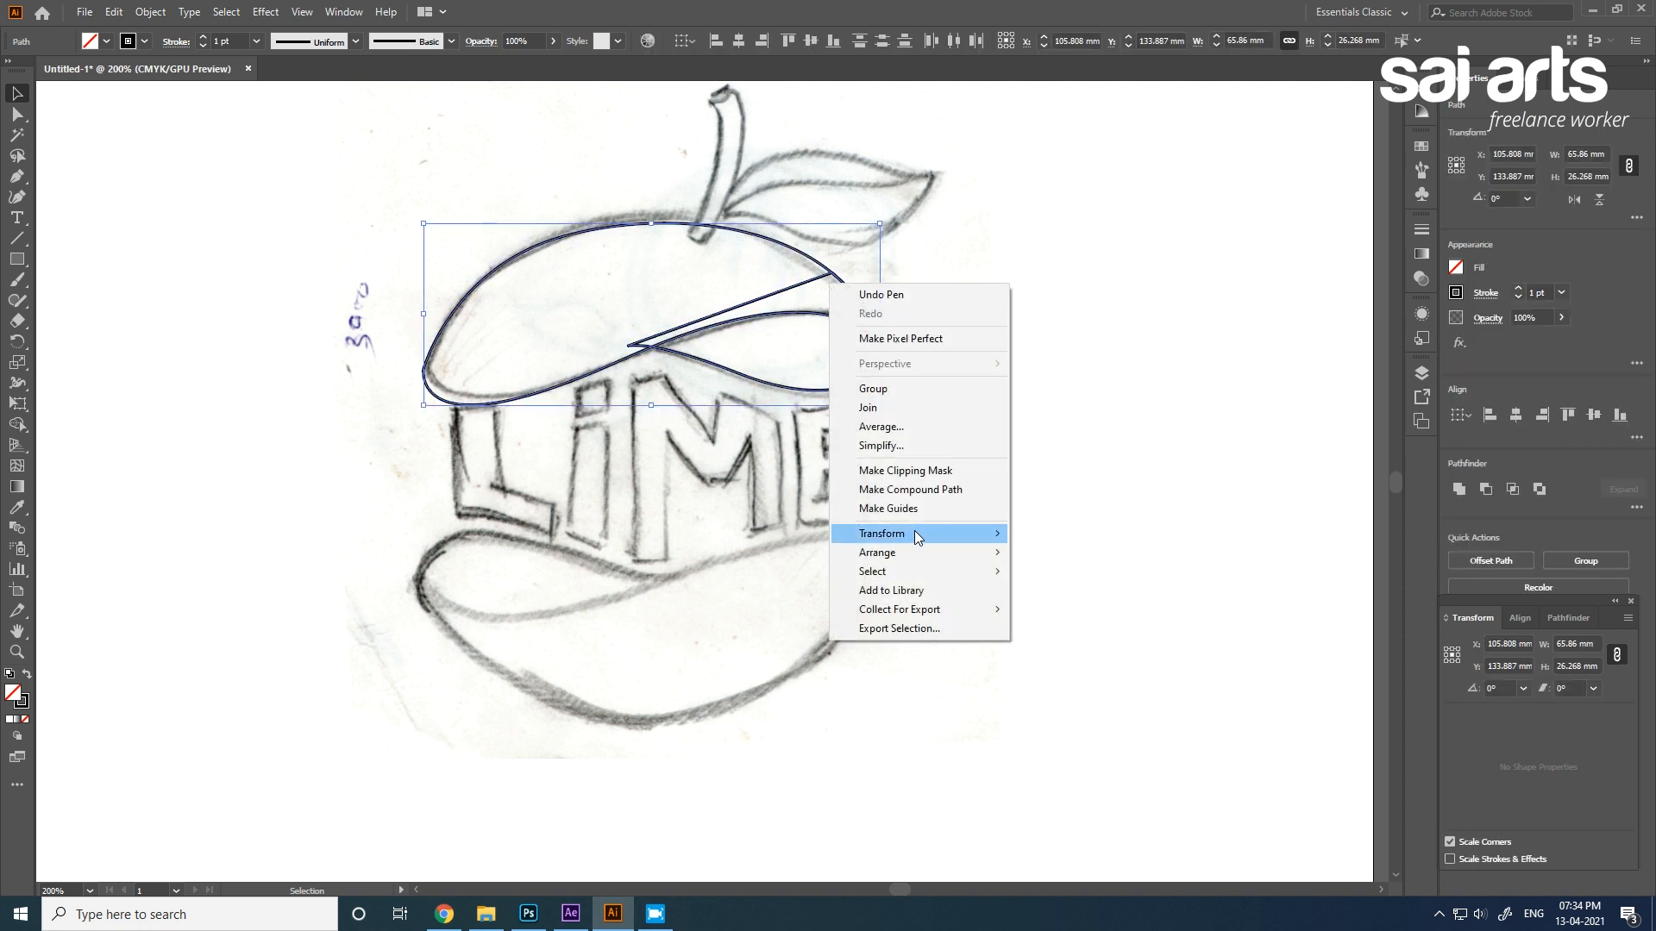
mouse_move(917, 537)
click(1089, 596)
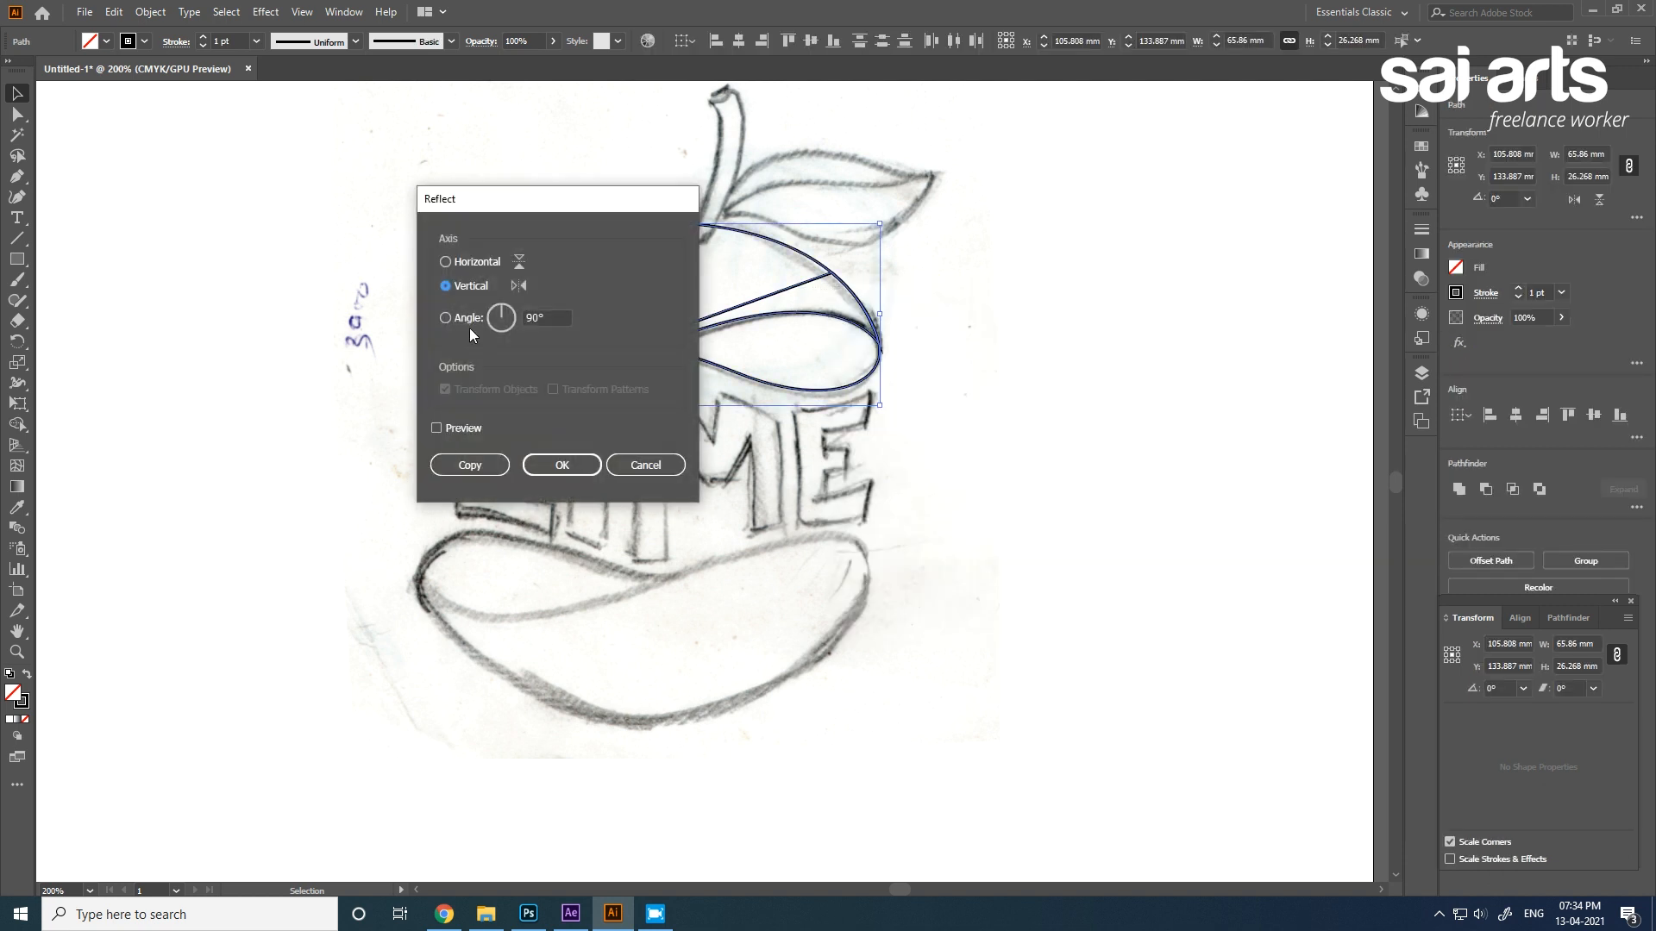
click(455, 263)
click(457, 429)
drag(559, 208, 1174, 205)
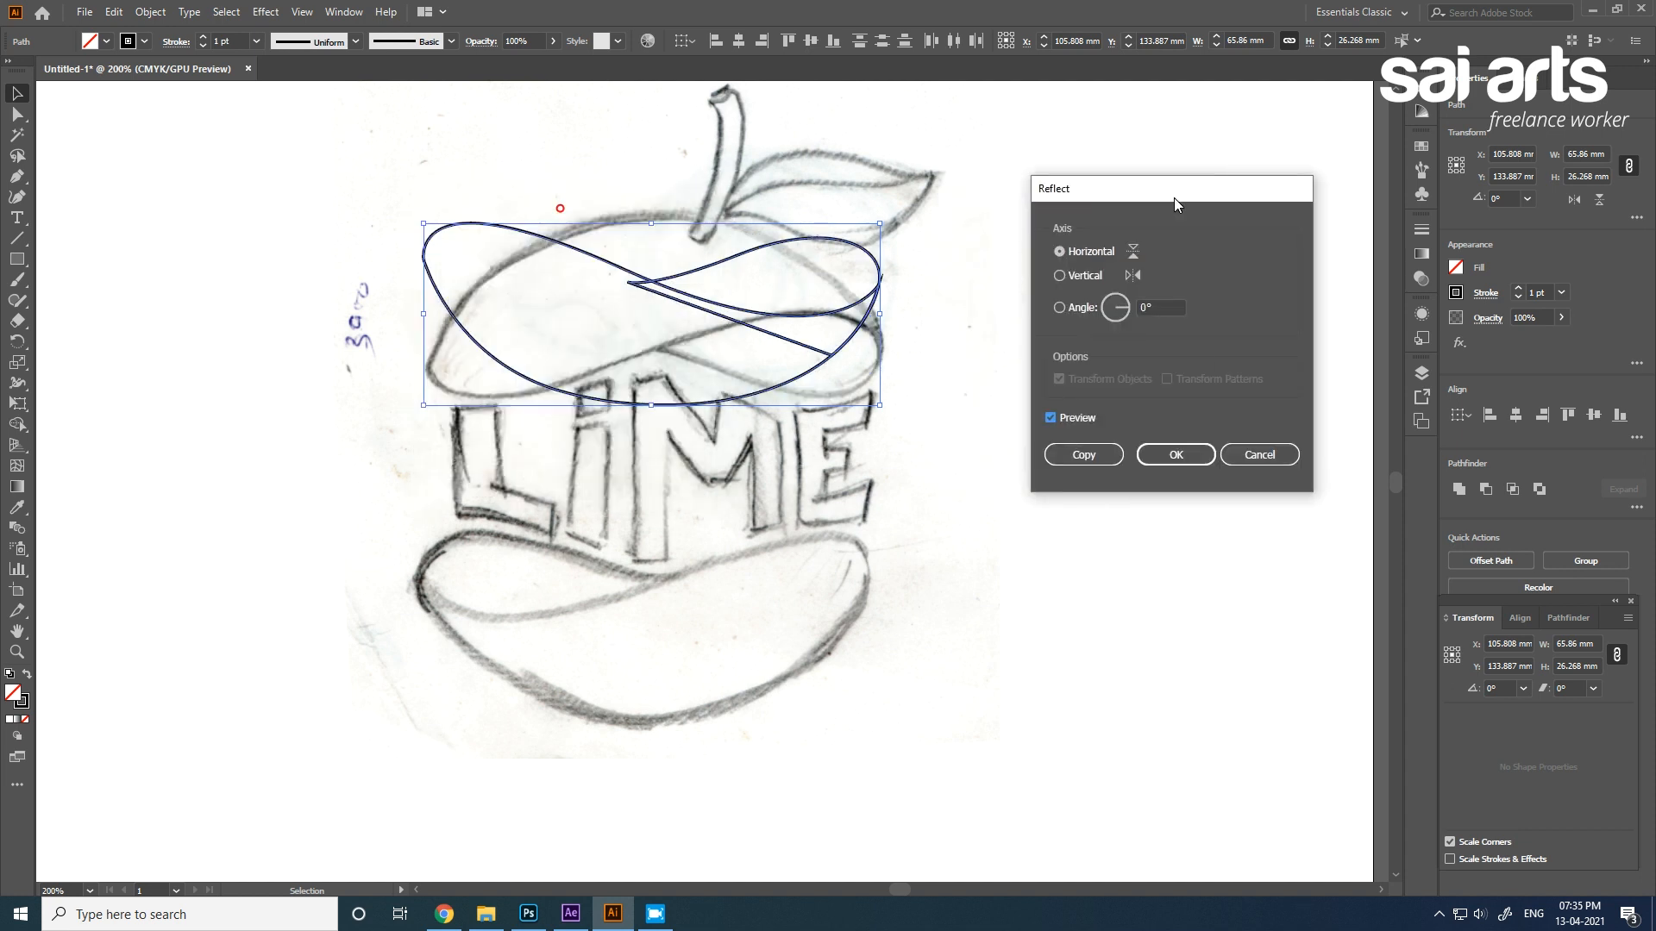
click(1084, 455)
drag(658, 284, 669, 630)
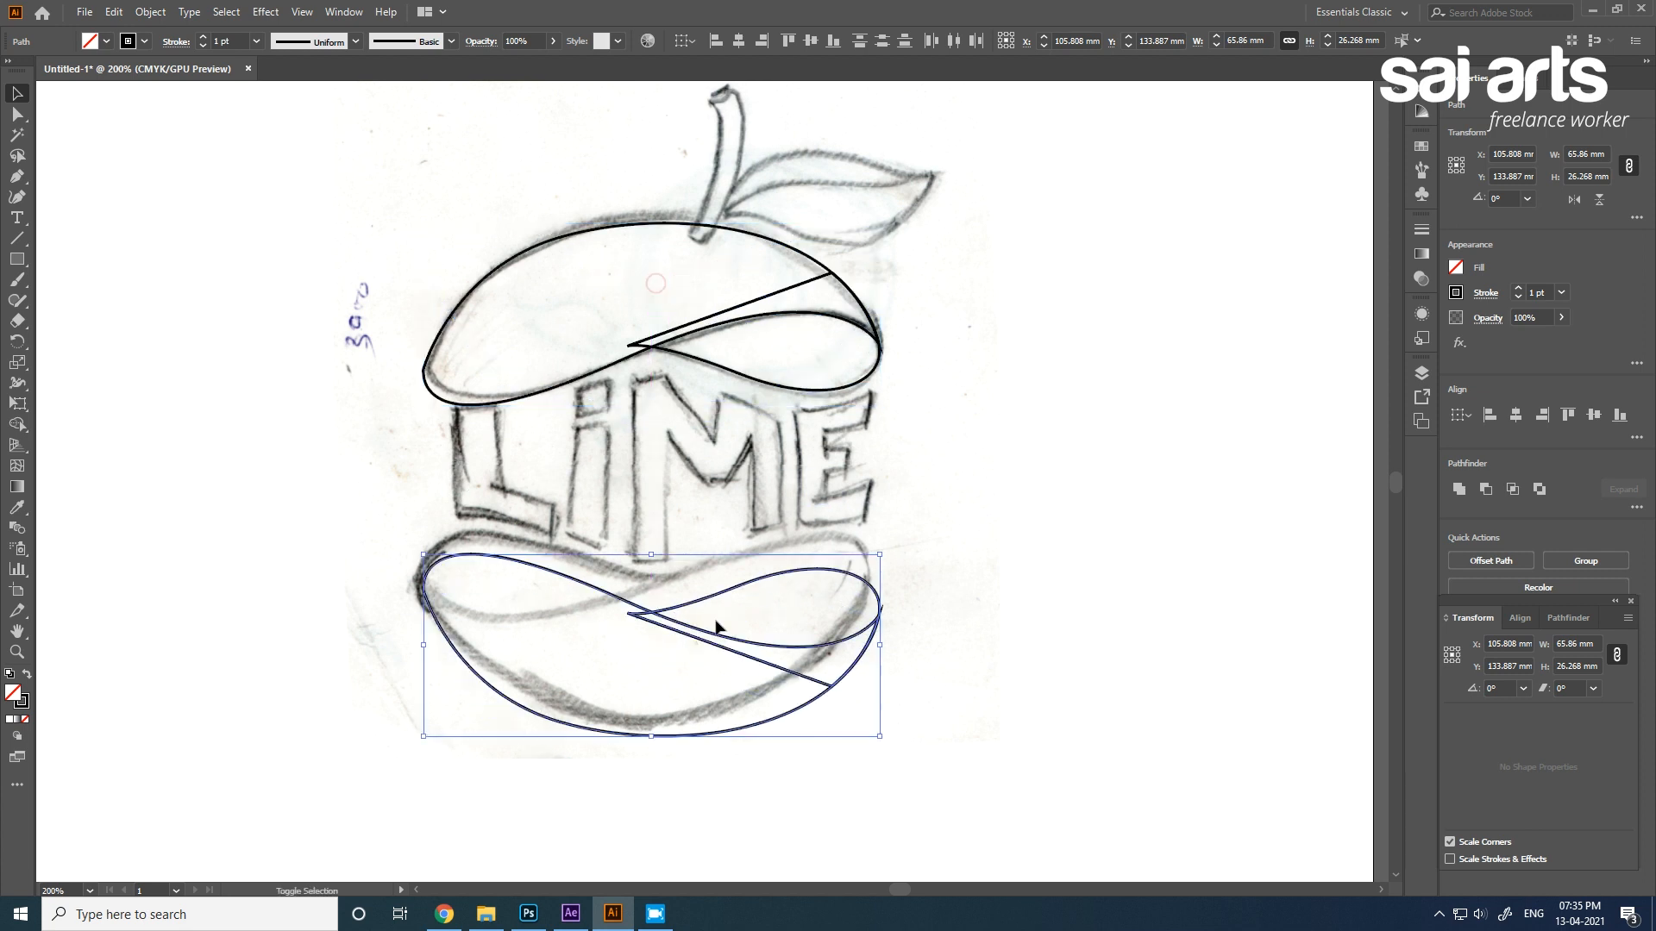
Reflect the lower outlines across the vertical axis and move them up about 4 mm to match the sketched lower half.
right_click(668, 628)
mouse_move(724, 513)
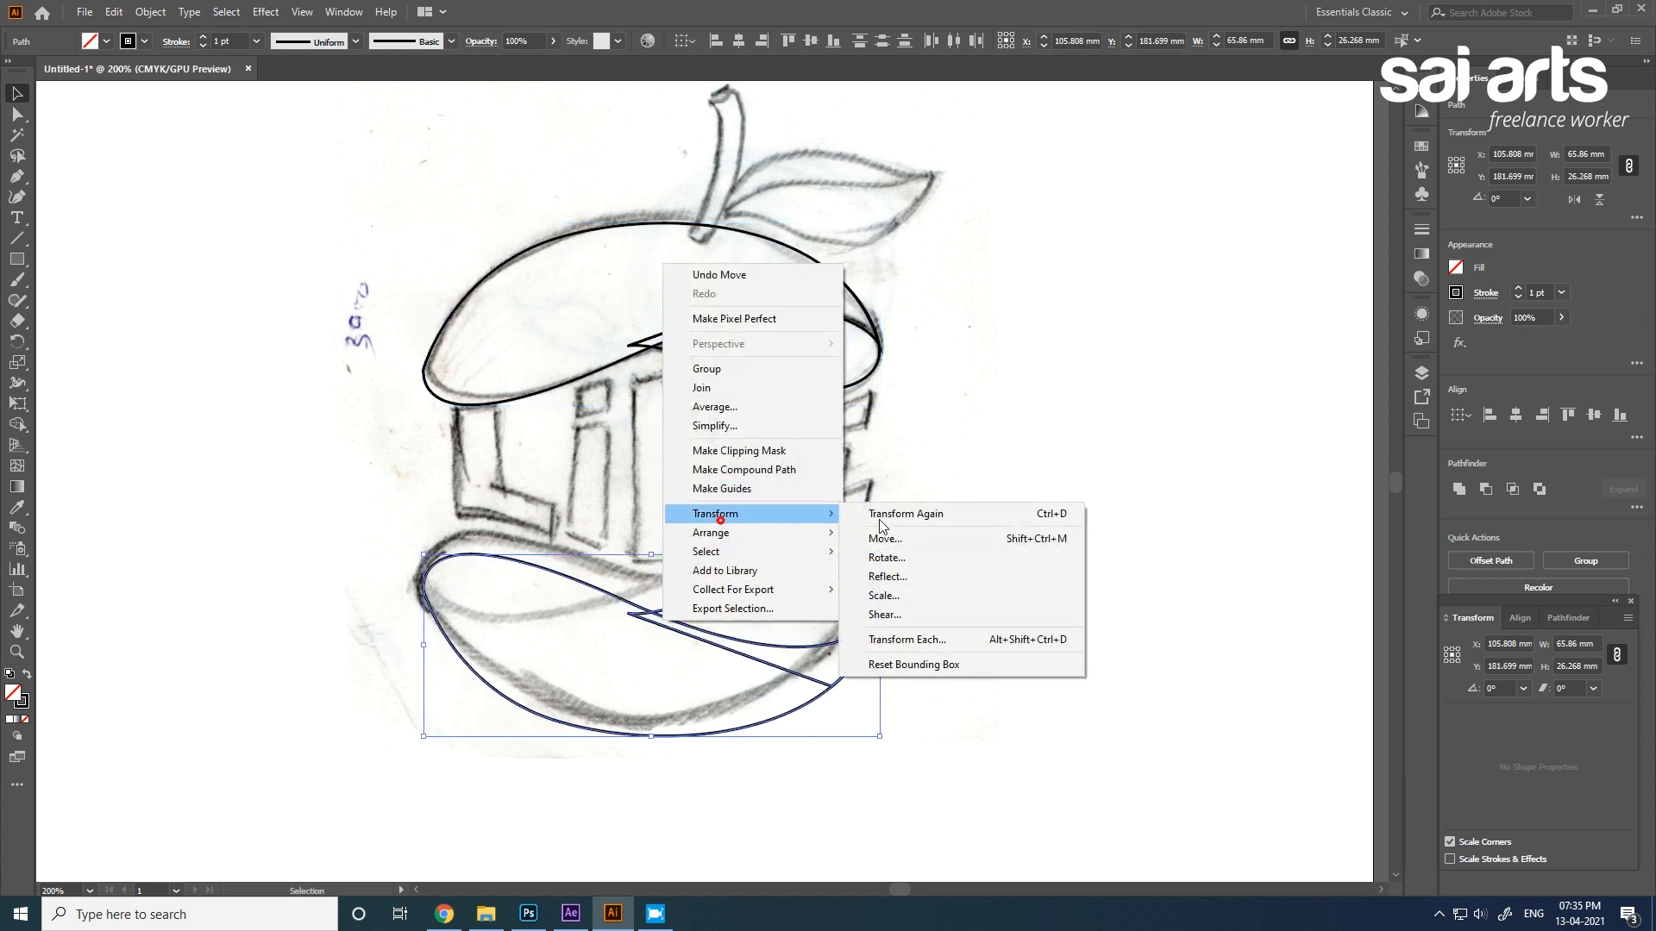
click(903, 575)
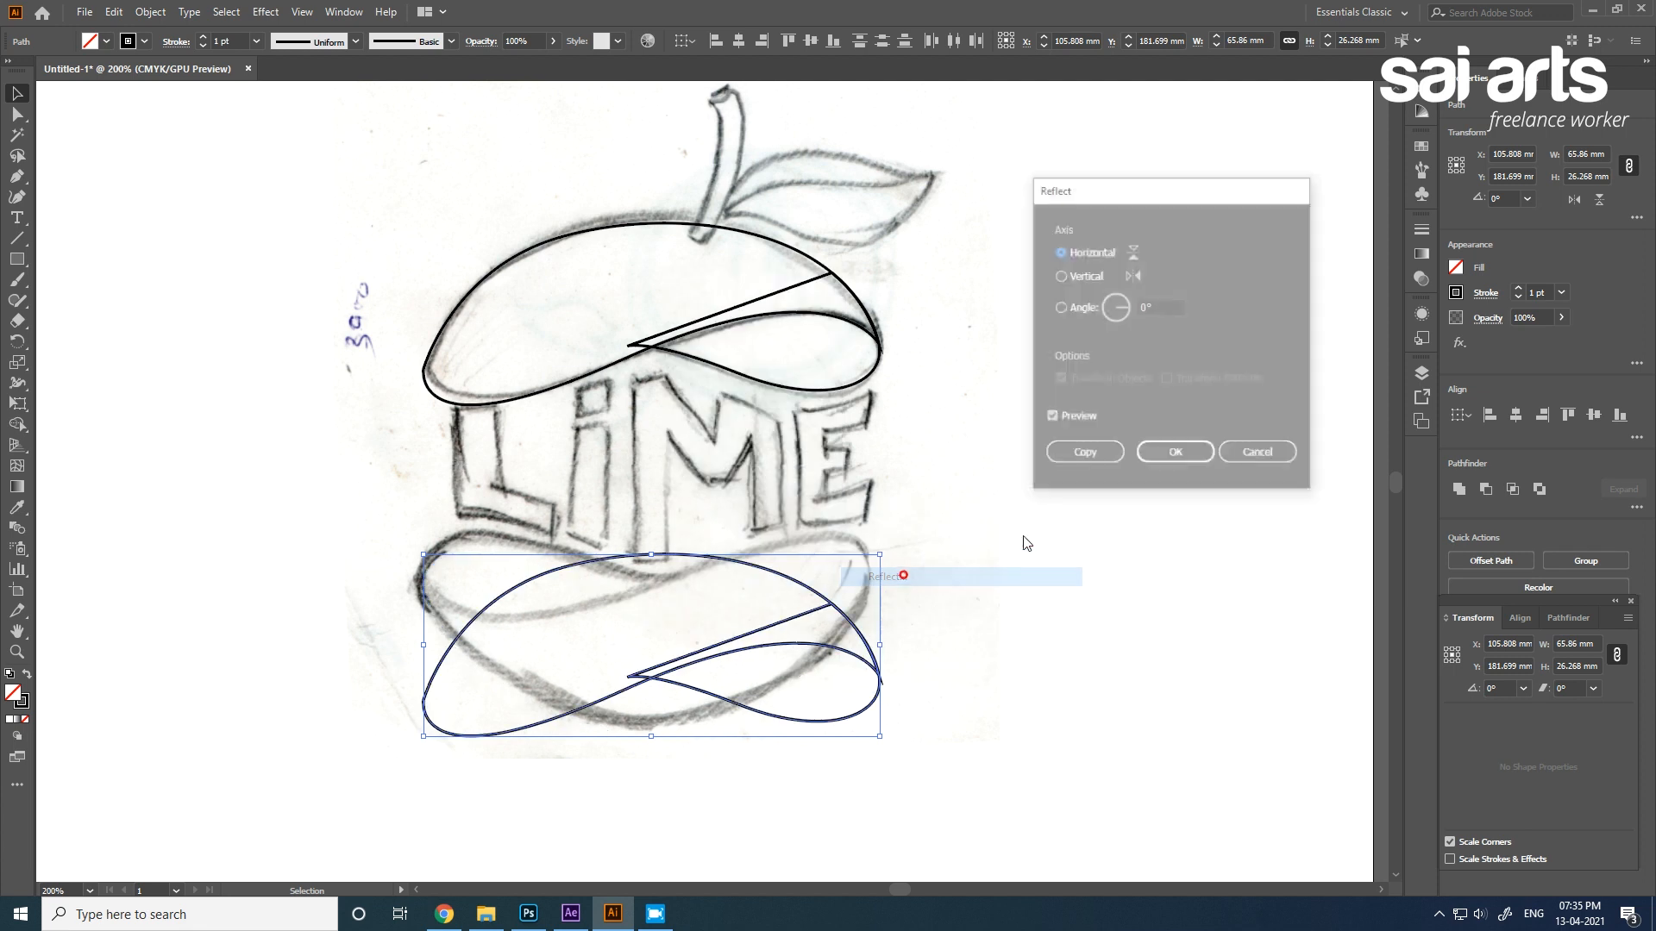
click(1069, 276)
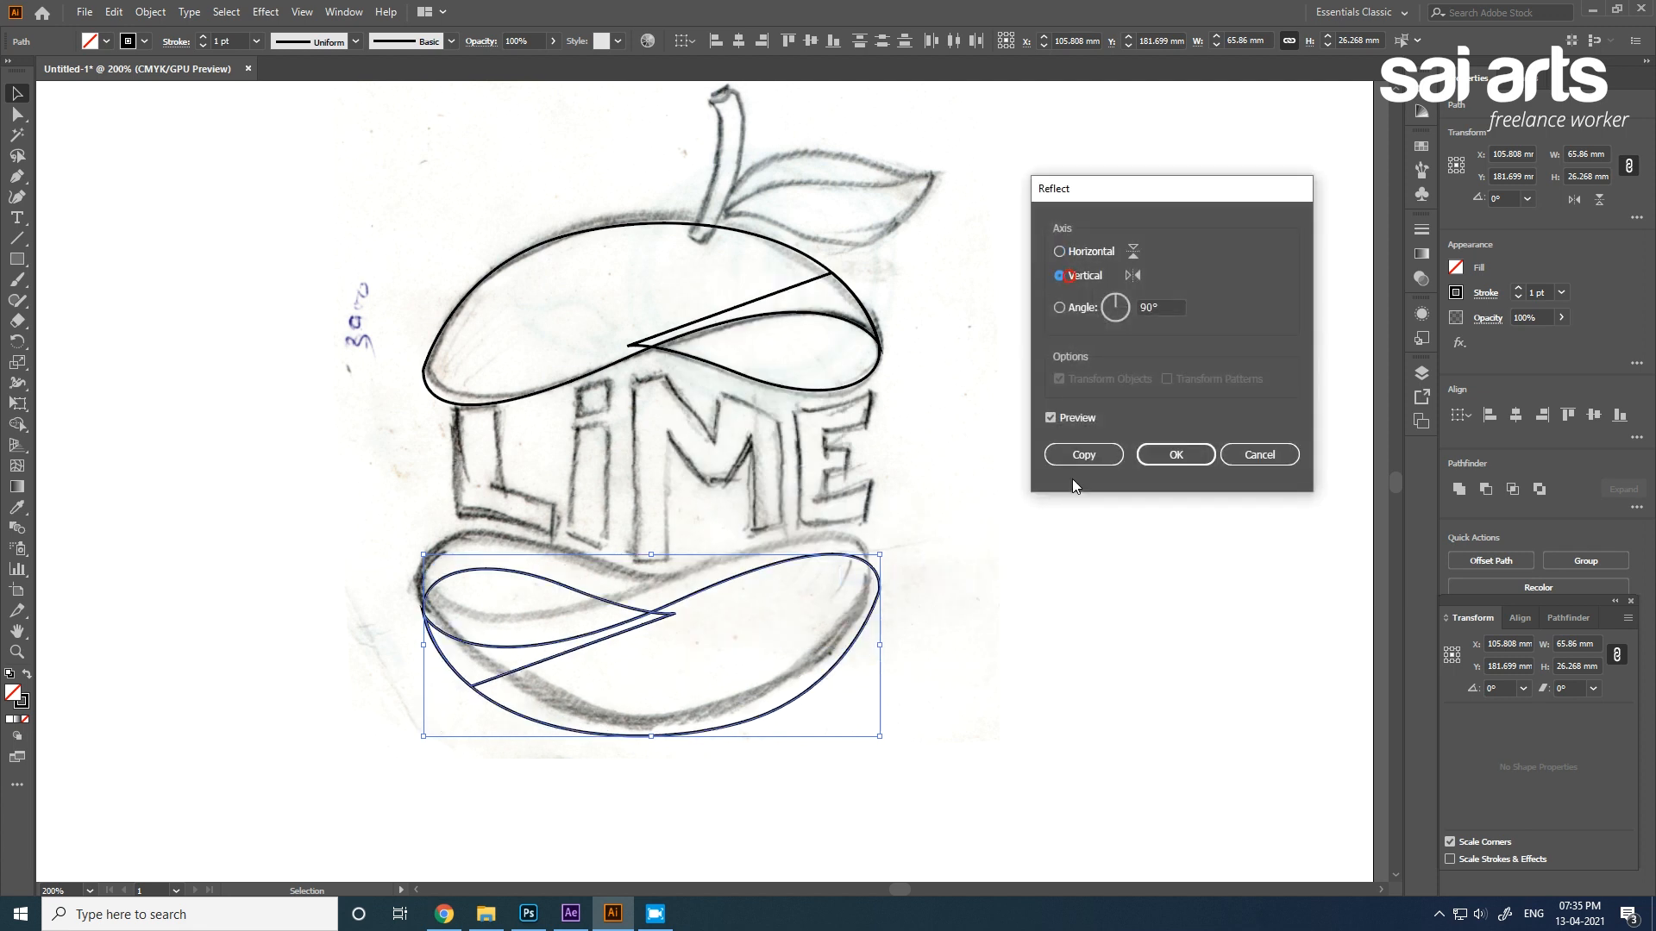
click(1156, 457)
drag(632, 610, 627, 585)
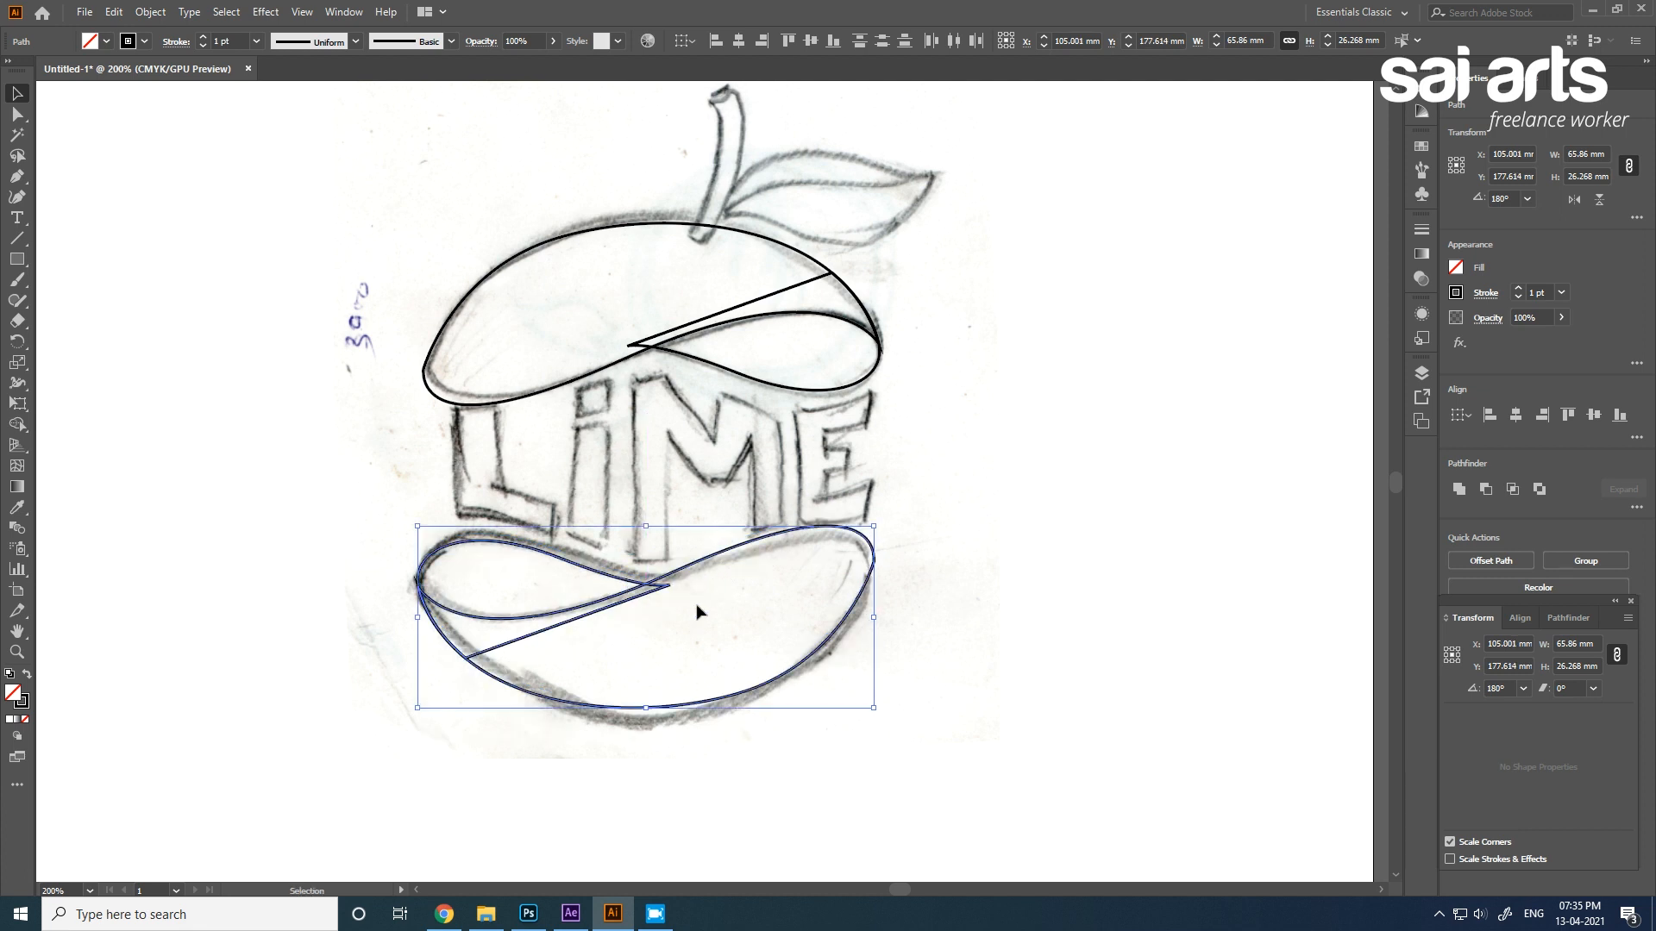
Deselect the lower outlines and trace the sketched stem's left edge as an open curve about 4 mm wide and 20 mm high.
click(1012, 555)
drag(923, 336, 877, 424)
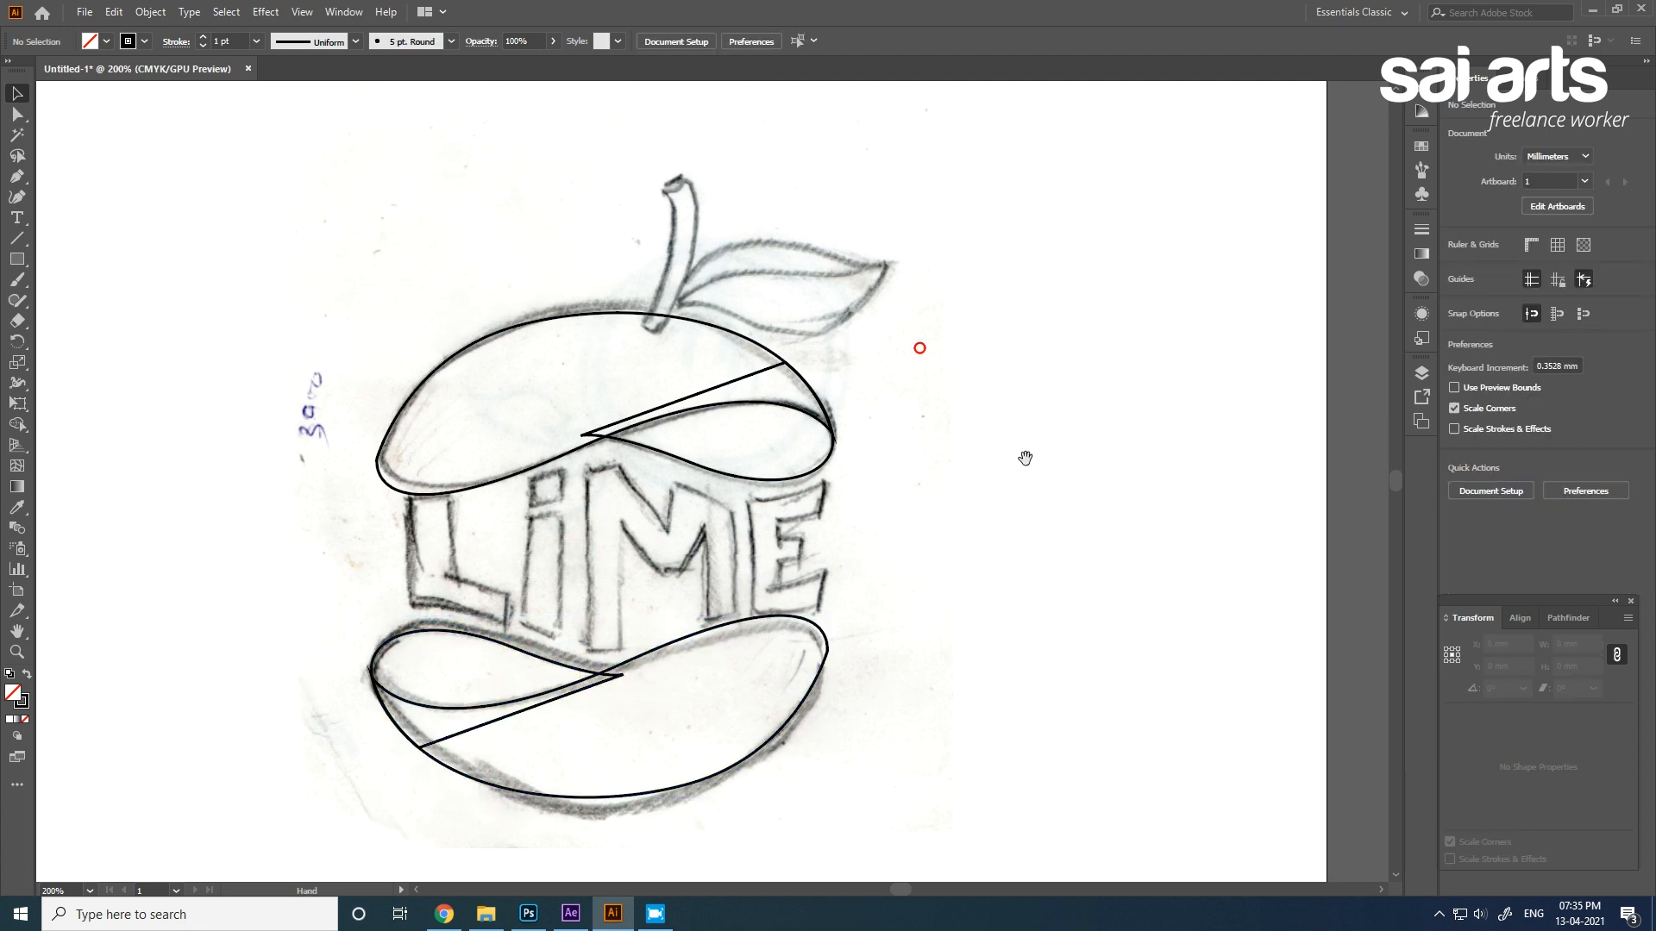
click(17, 177)
scroll(665, 211, up, 1)
click(660, 176)
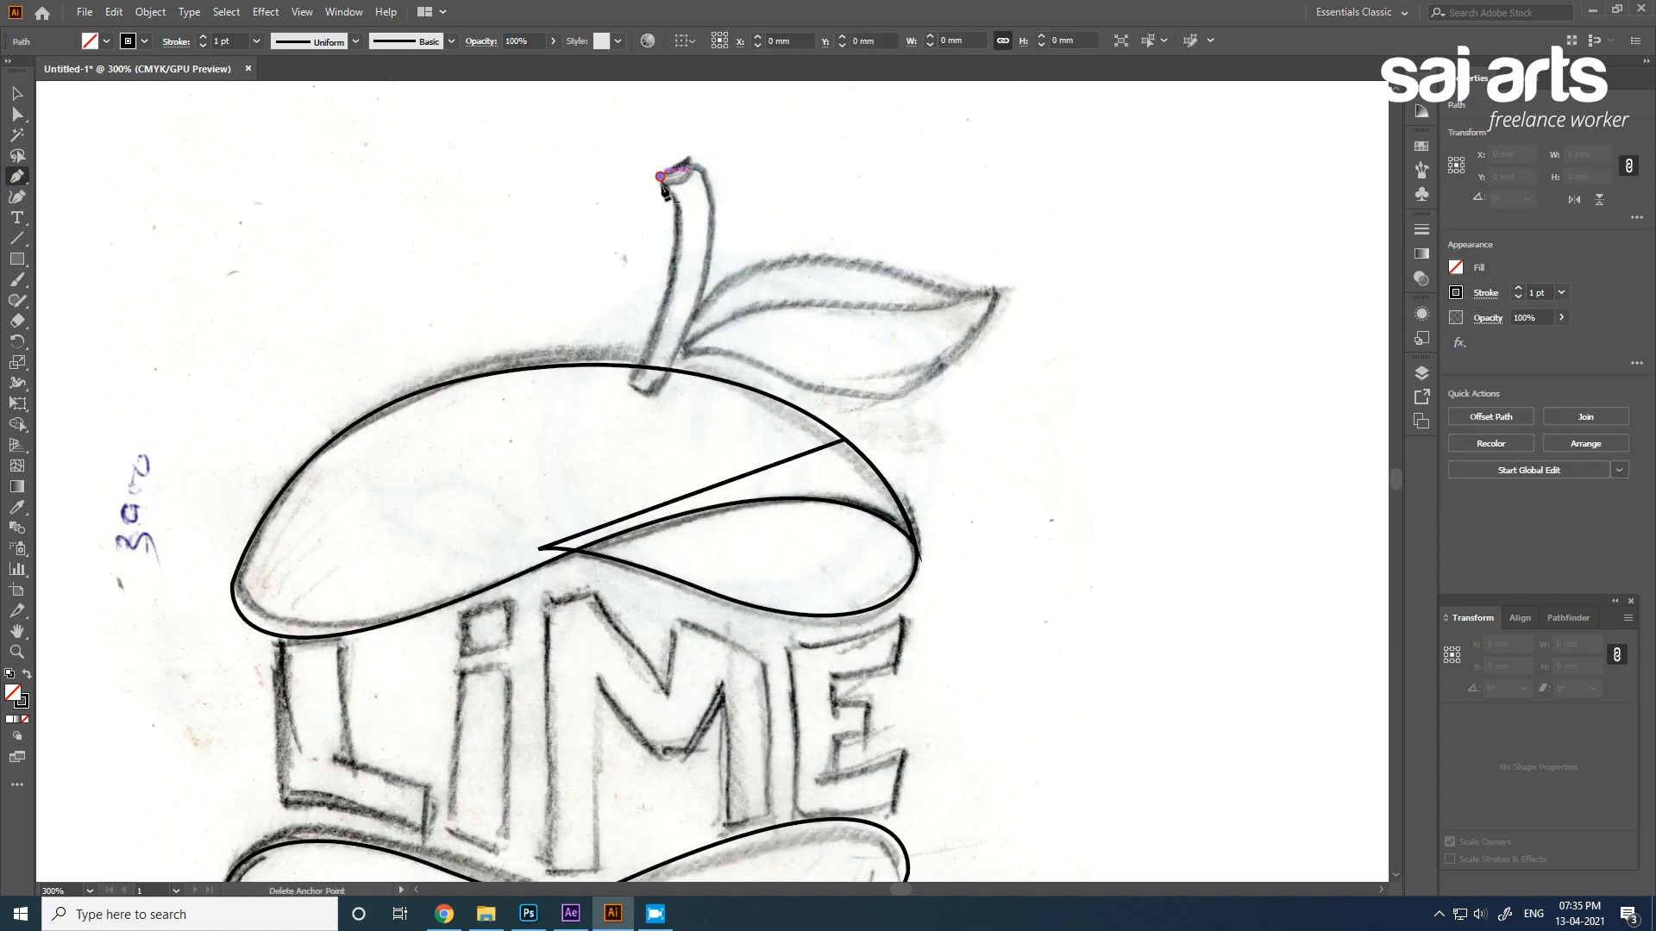
drag(633, 380, 551, 524)
click(635, 386)
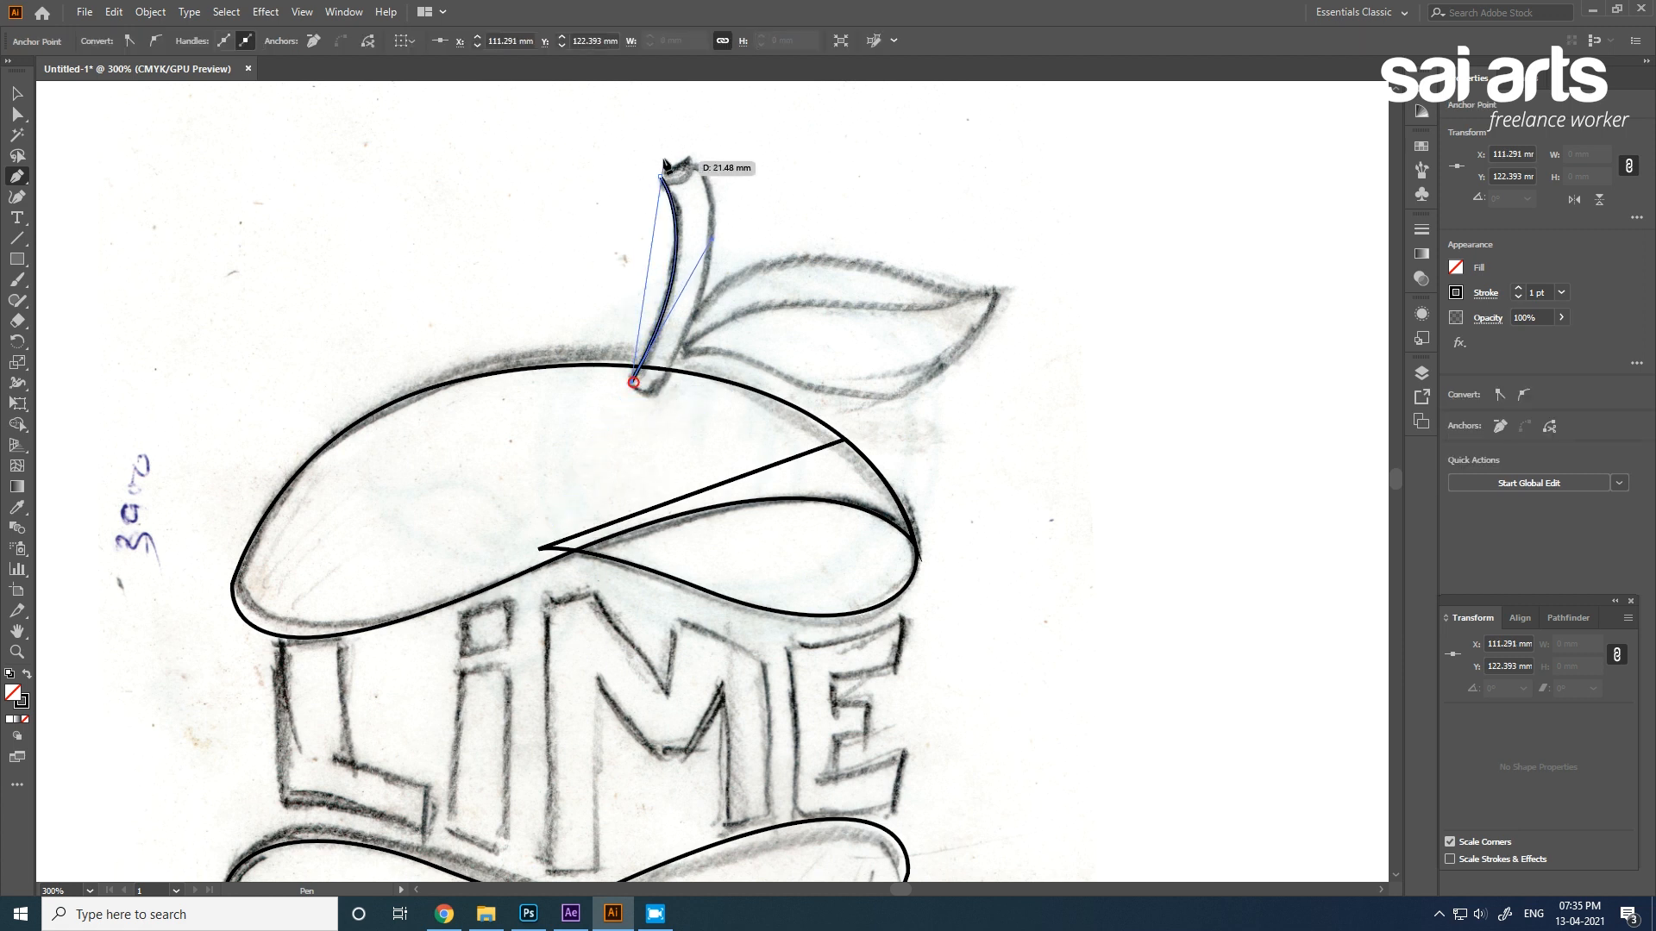
click(19, 96)
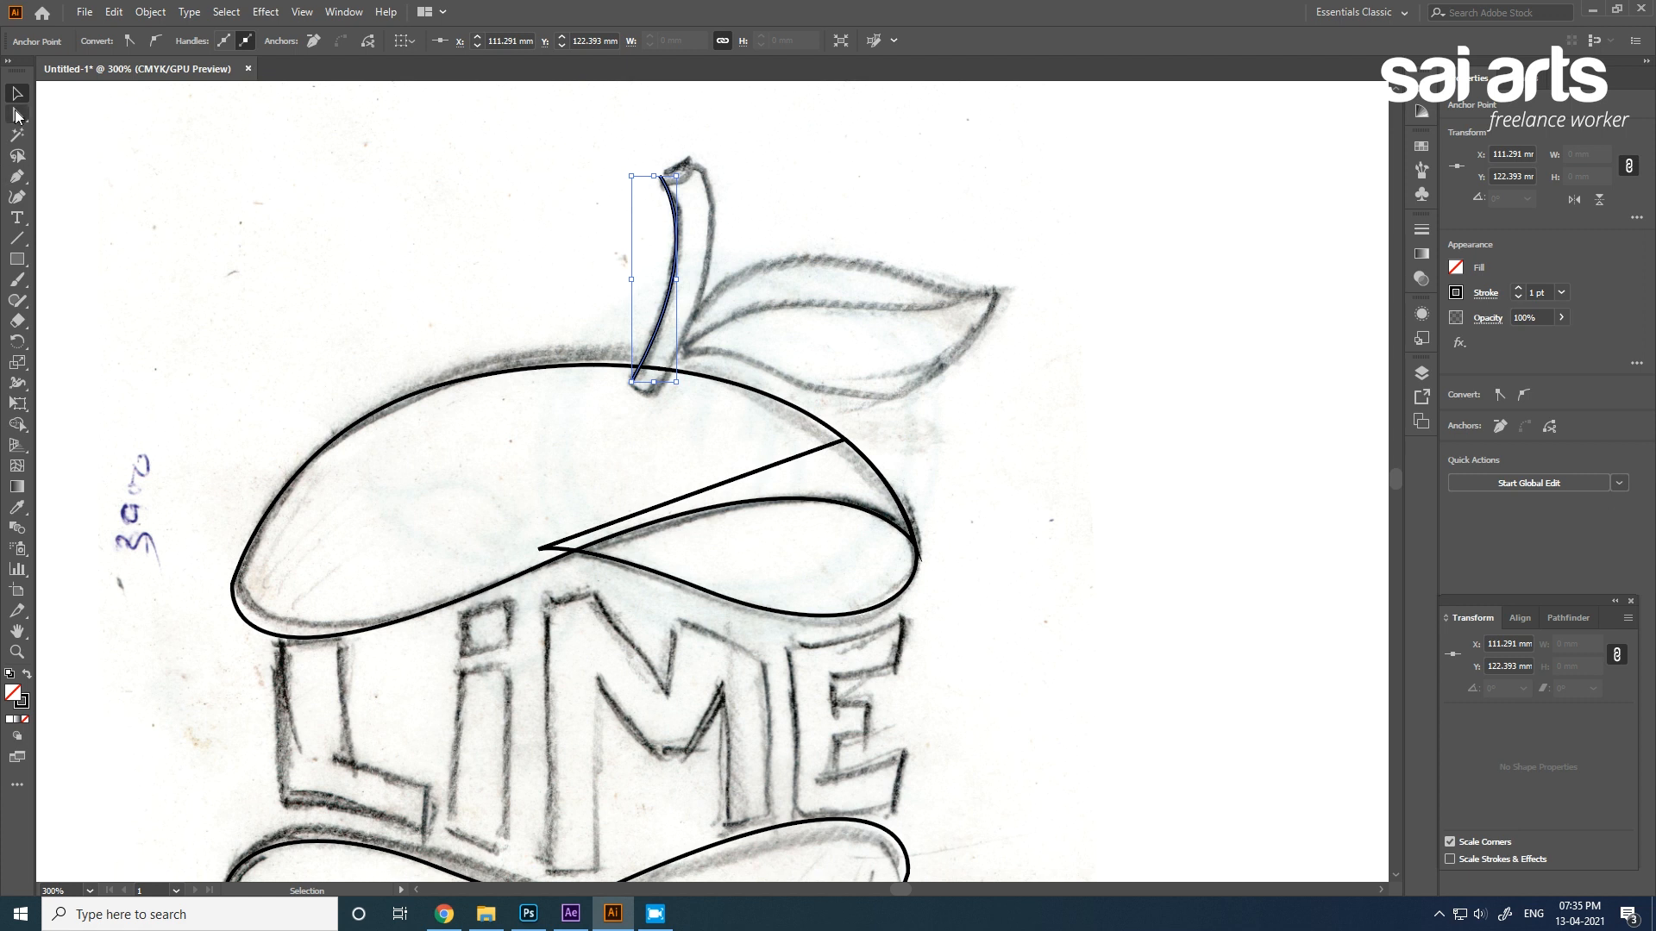
click(790, 226)
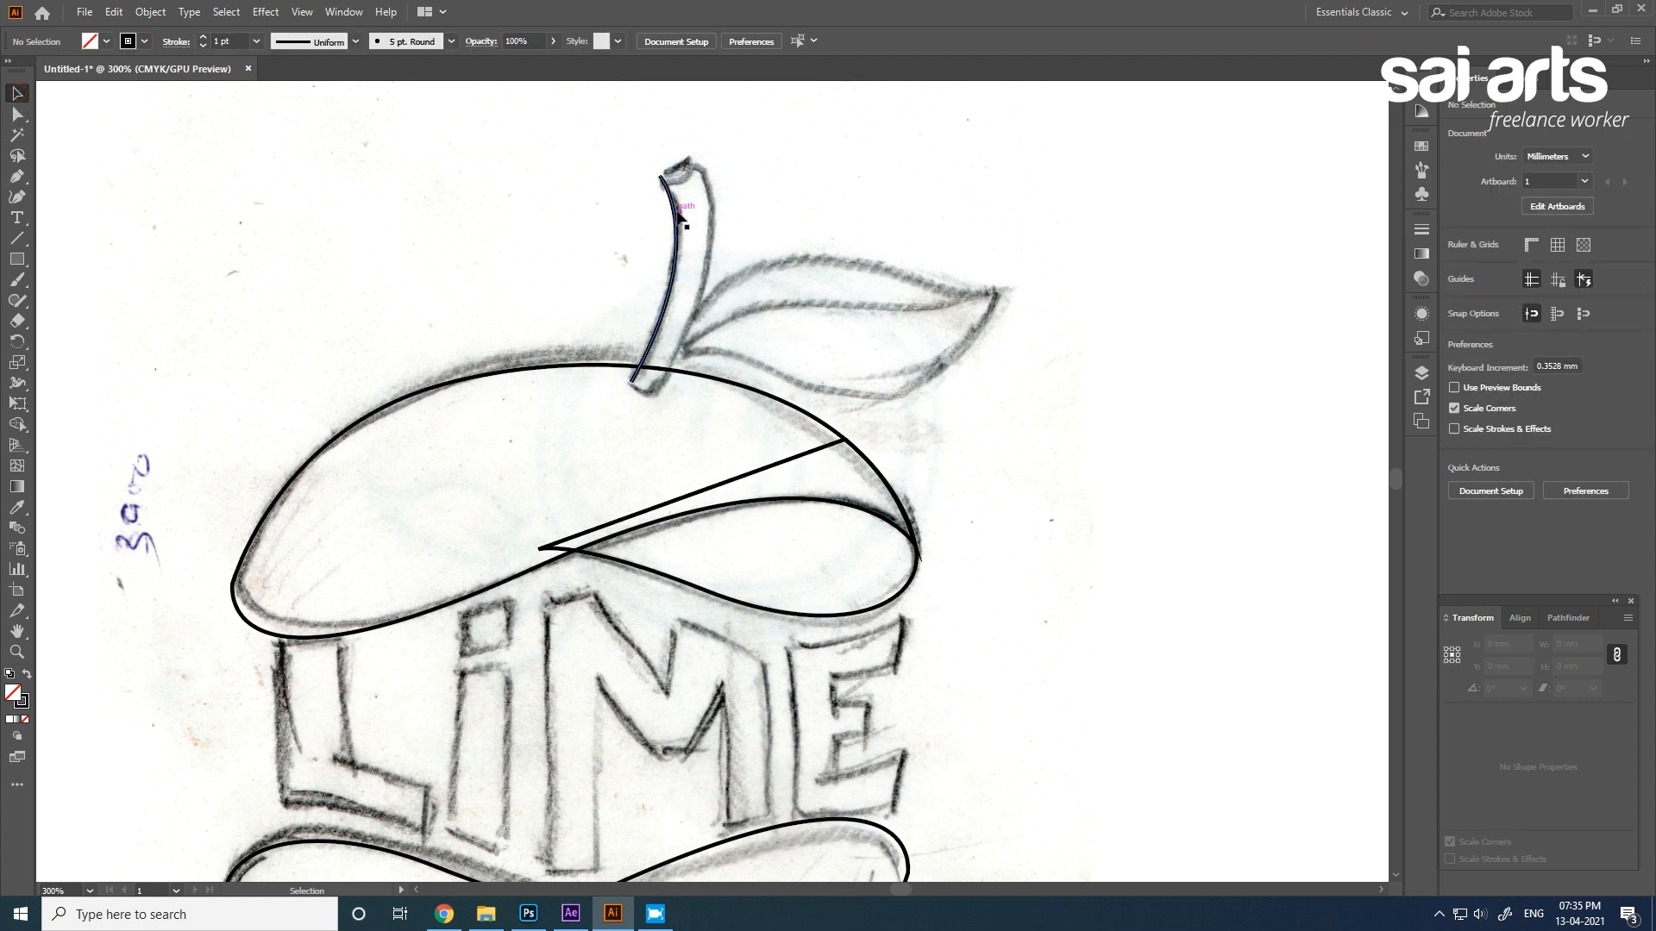
Set the stem curve's stroke weight to 10 pt and move it about 1.4 mm right to cover the sketched stem.
click(677, 214)
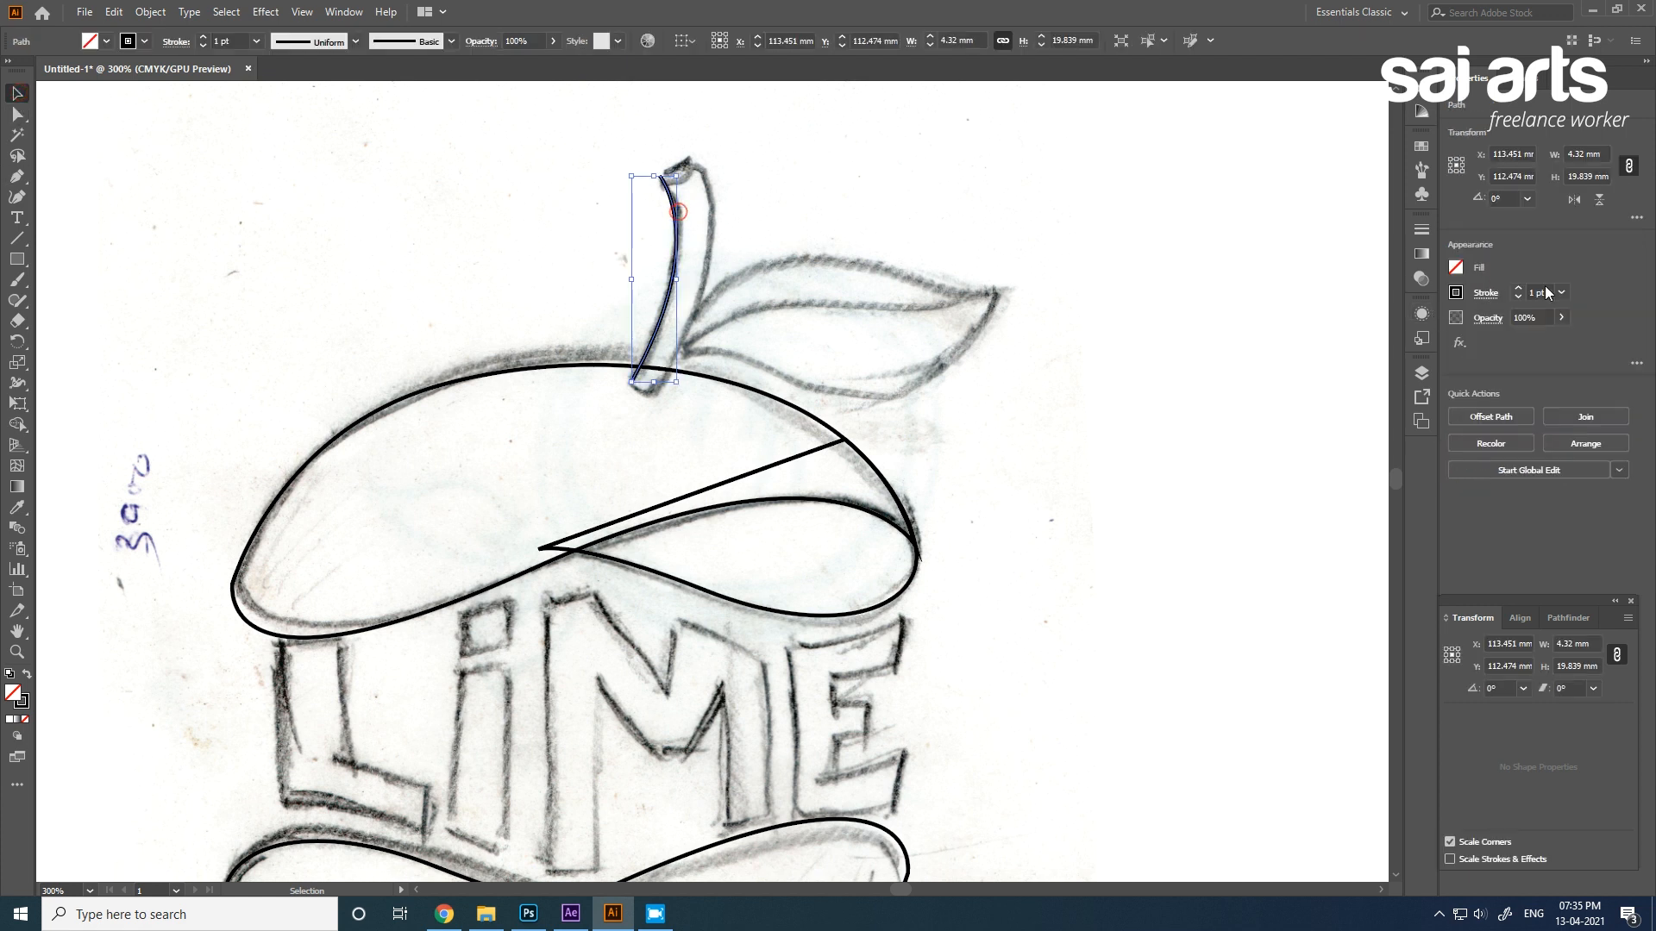
click(1518, 290)
click(1517, 289)
click(1518, 289)
click(1517, 290)
click(1518, 290)
click(1518, 289)
click(1517, 289)
click(1518, 290)
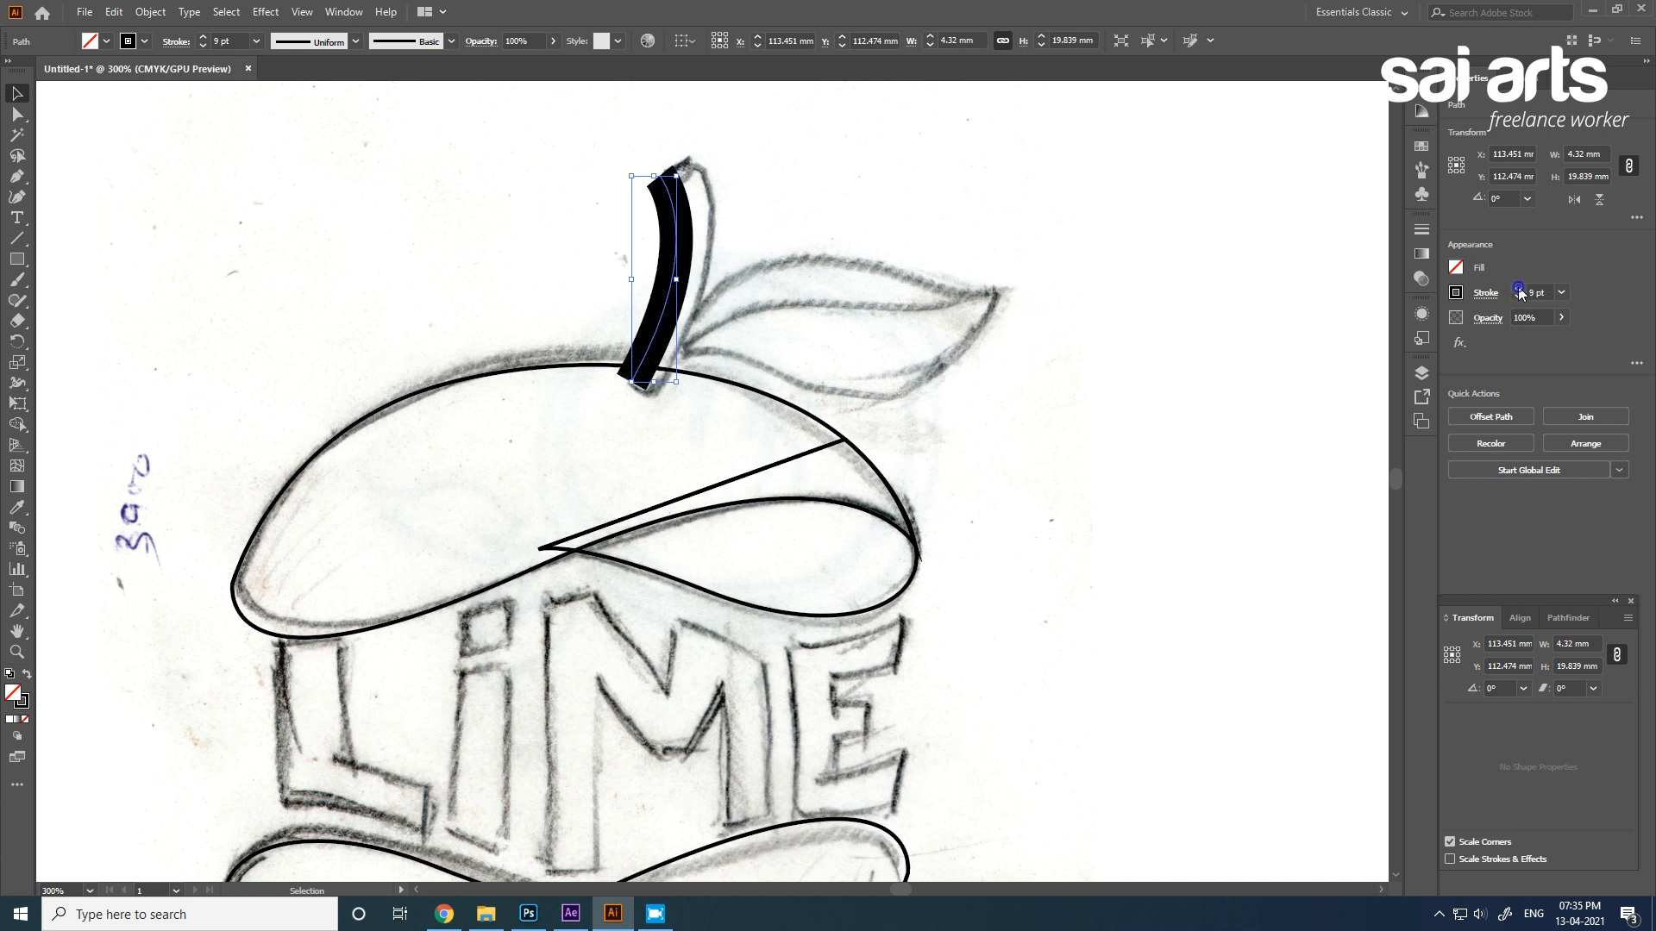
click(1518, 289)
drag(667, 217, 690, 216)
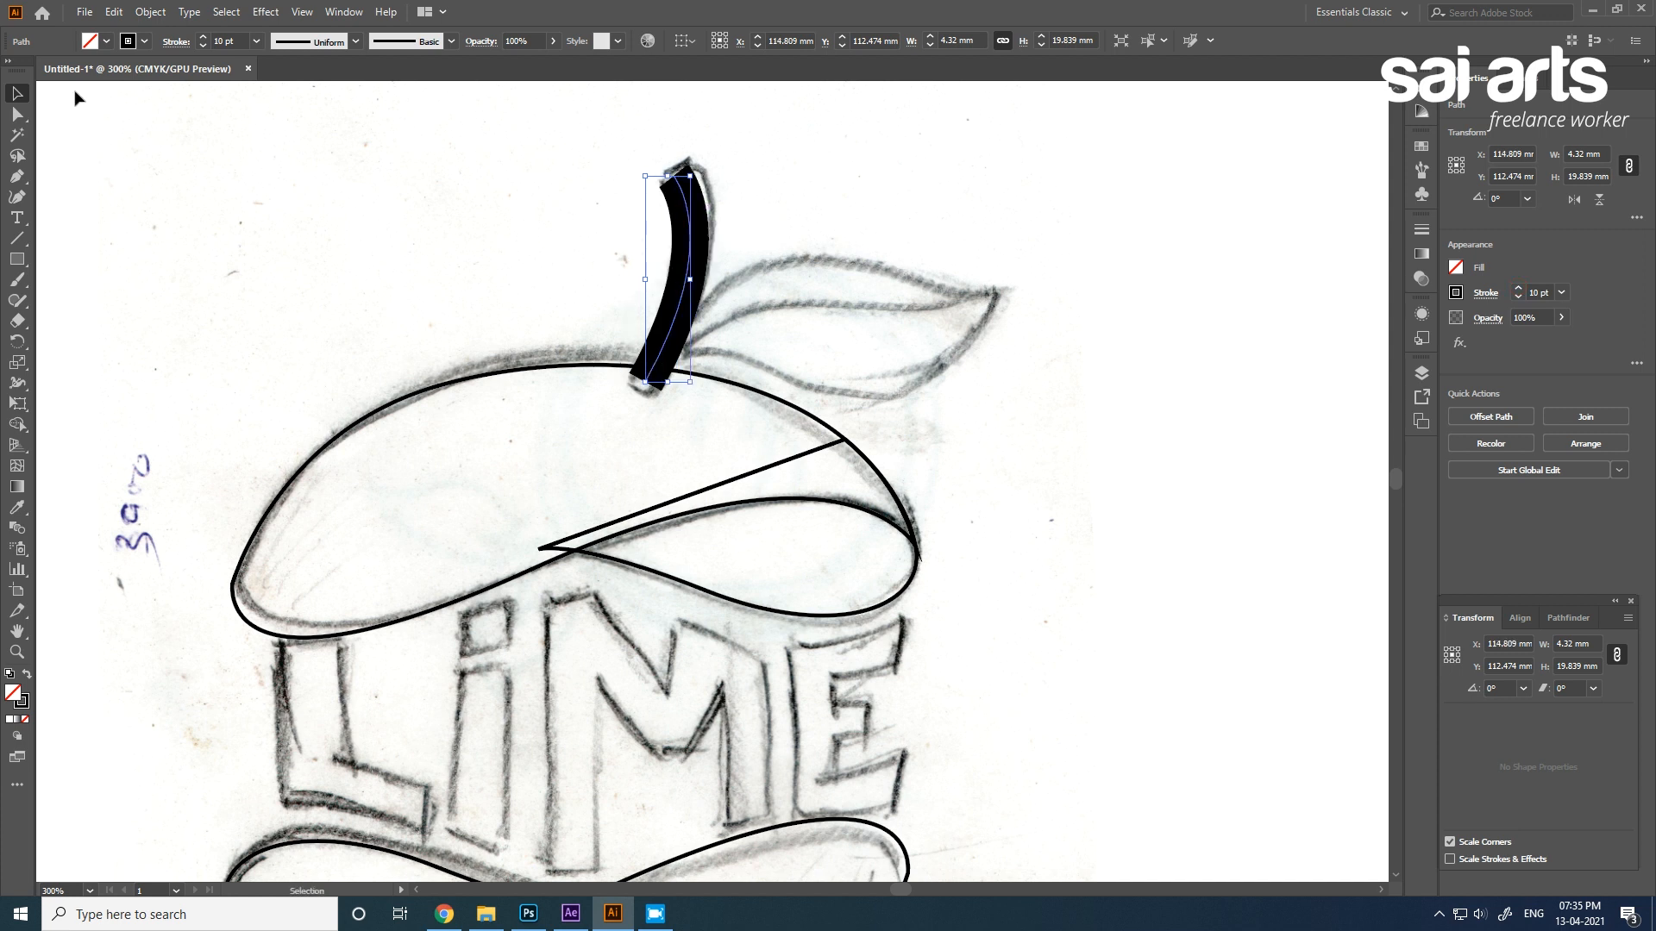
Expand the stem's fill and stroke into a shape, then swap its fill and stroke colours to make it an unfilled outline.
click(145, 11)
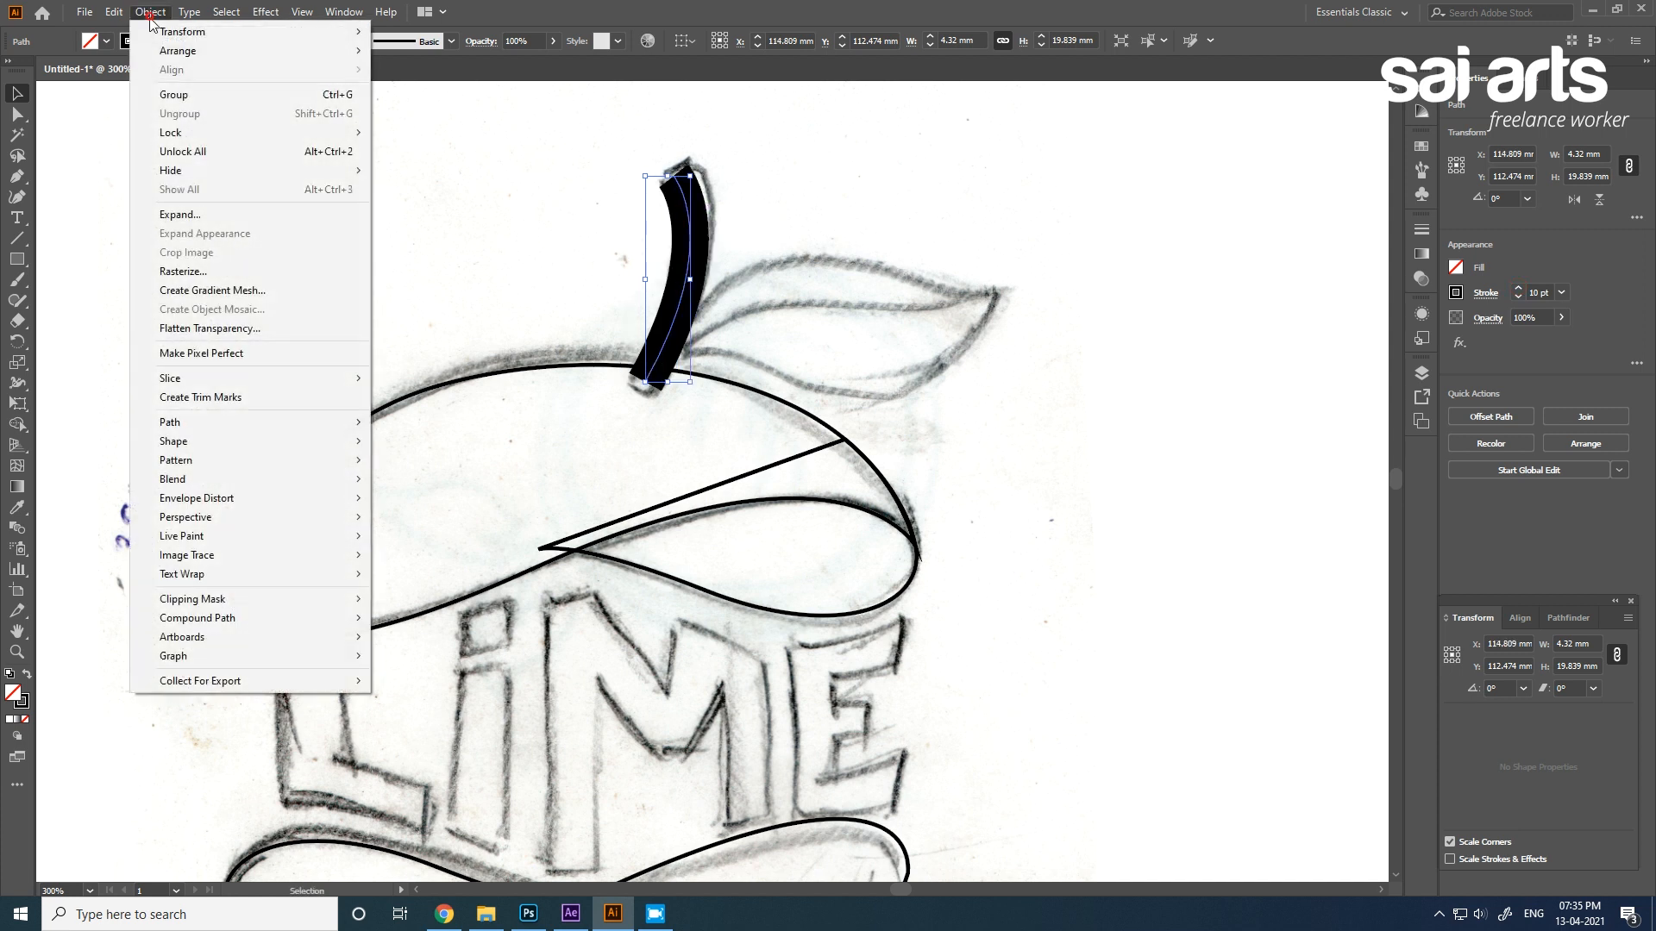
click(205, 215)
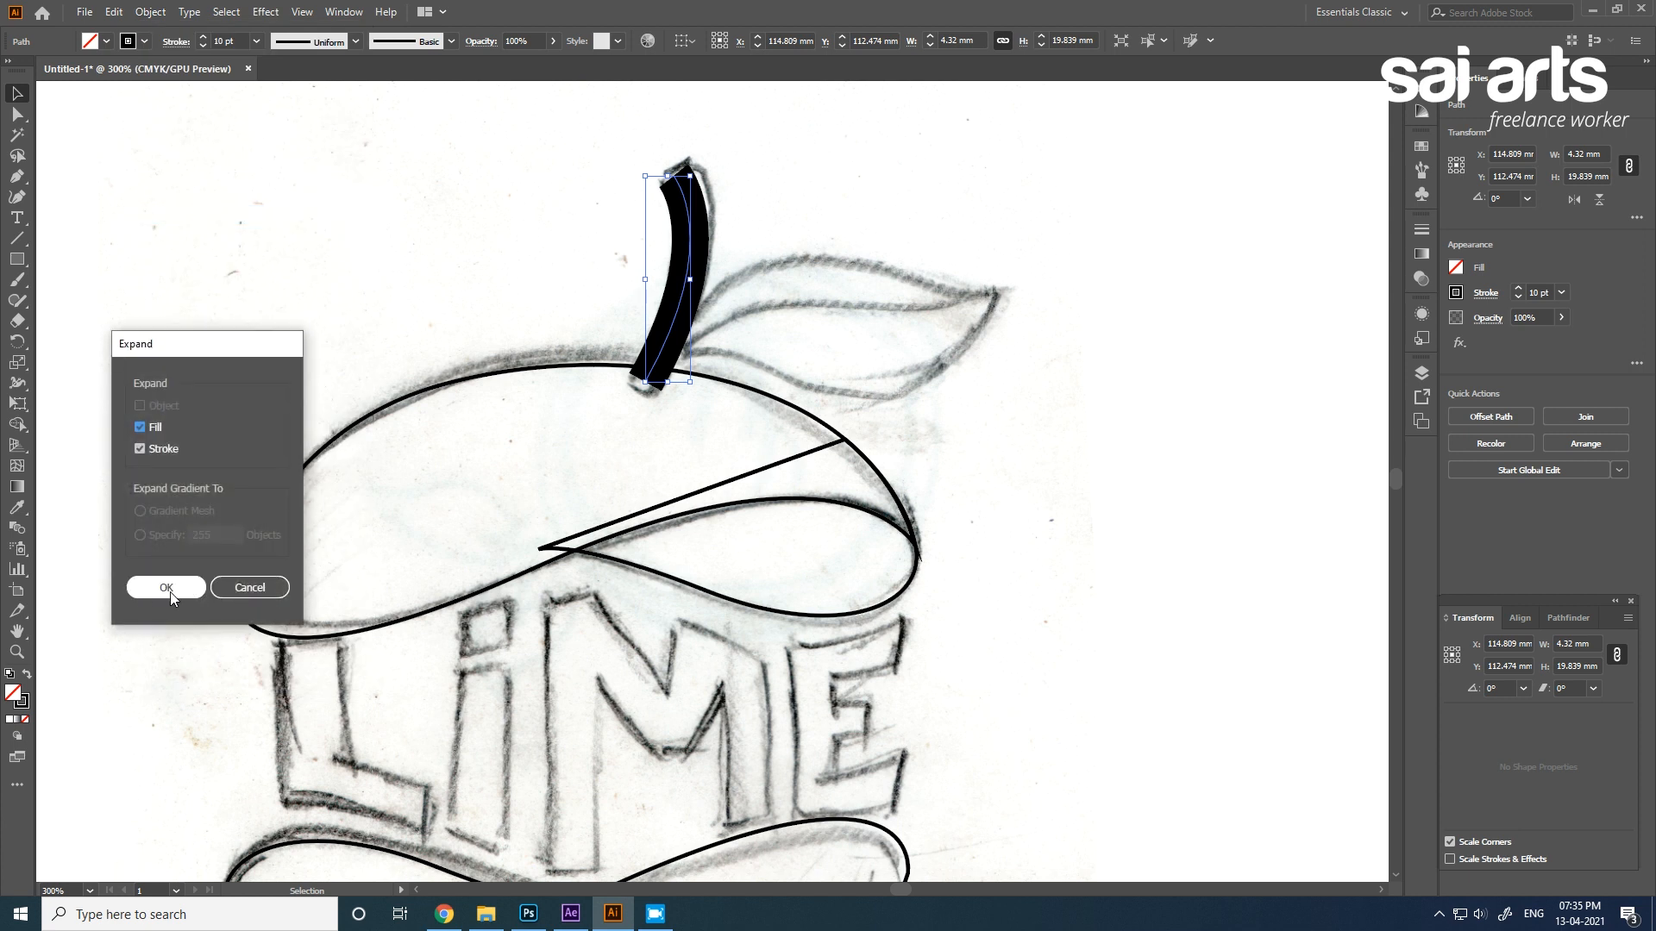
click(157, 590)
click(26, 676)
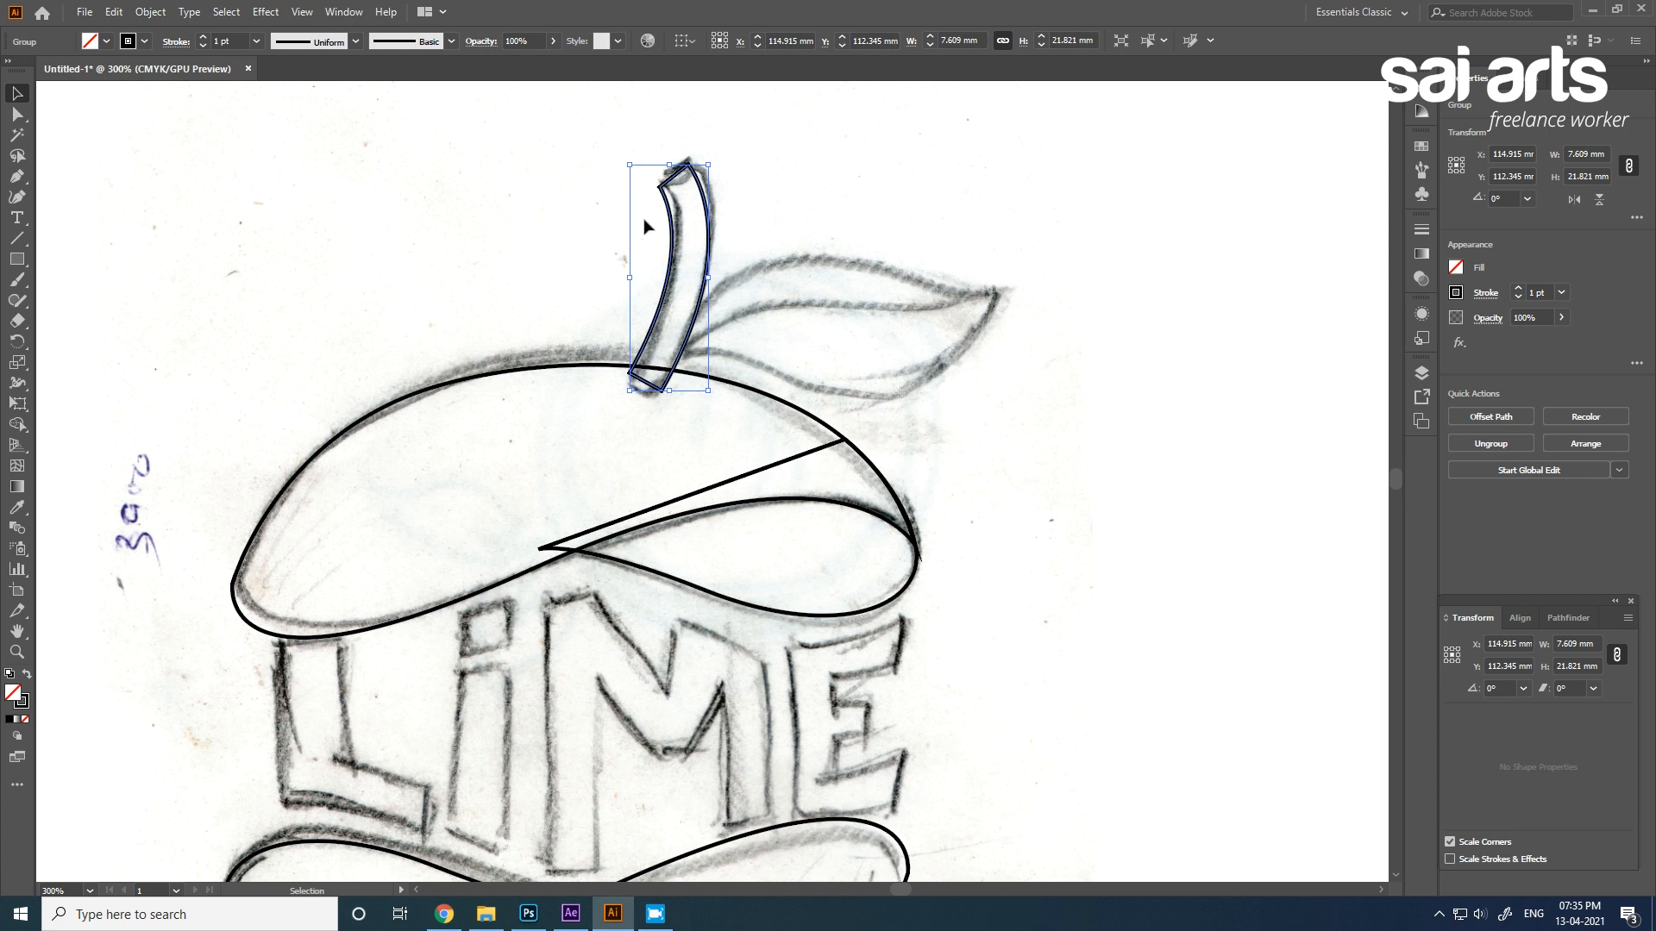
Taper the stem outline by narrowing its bottom end and slightly widening its top end at the corner anchors, then deselect it.
scroll(653, 415, up, 2)
key(a)
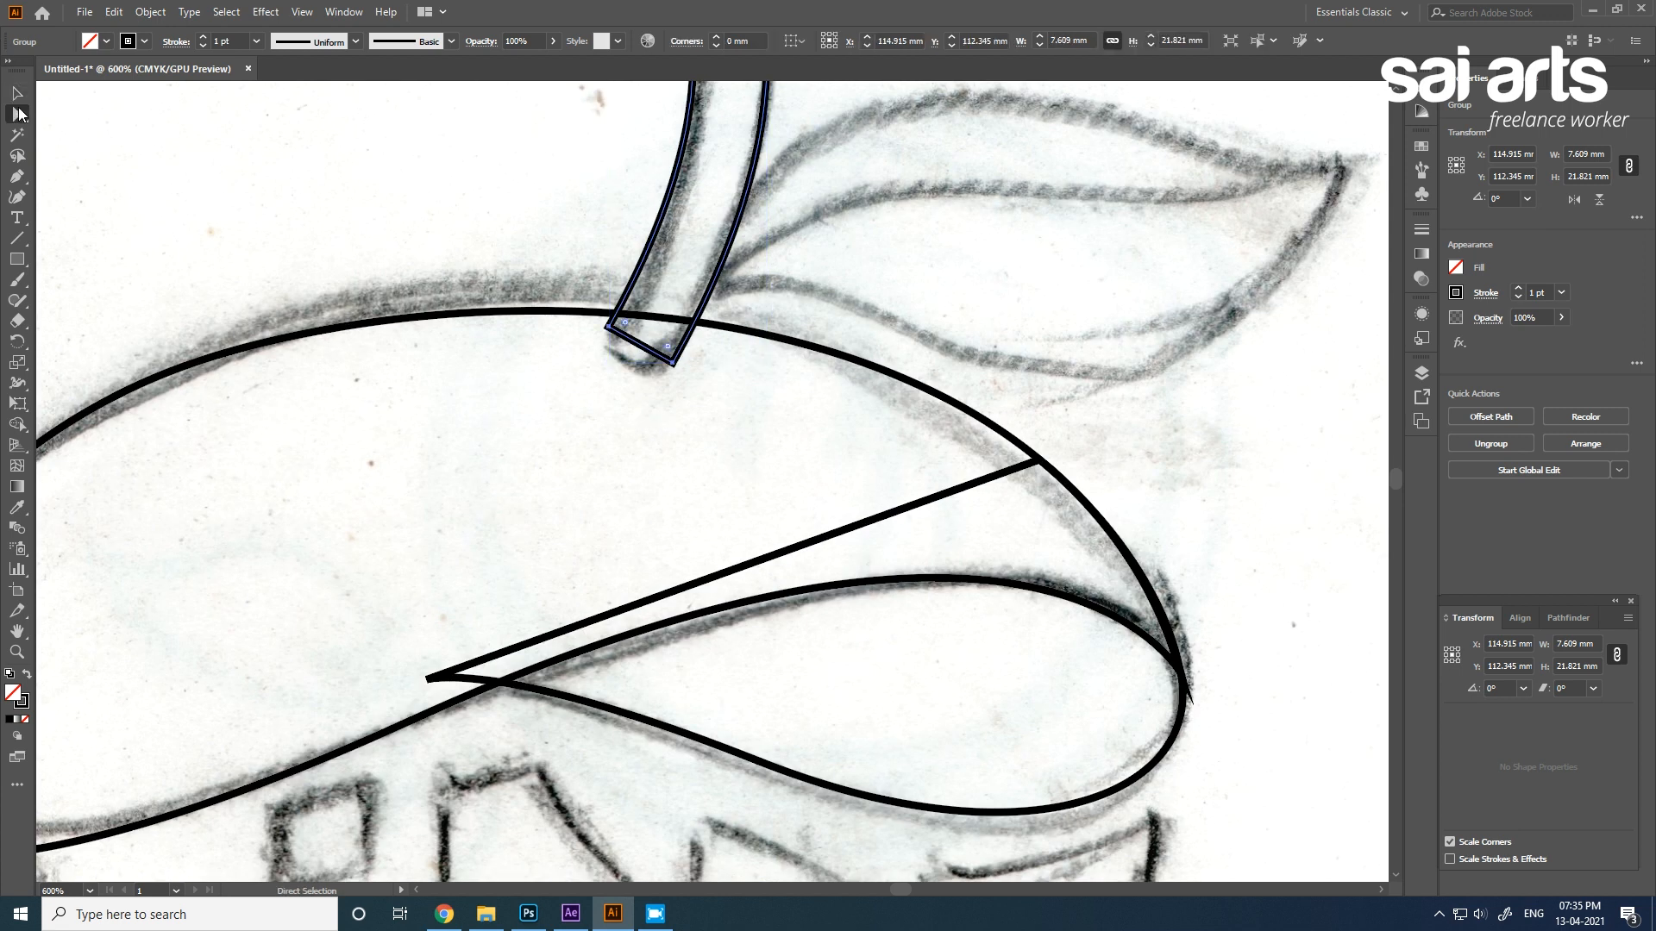
drag(614, 335, 665, 365)
scroll(785, 224, up, 5)
drag(754, 279, 764, 269)
click(871, 258)
drag(816, 466, 652, 283)
Trace the sketched leaf as a closed curved path starting inside the stem and meeting in a sharp tip, then deselect it.
click(15, 175)
drag(566, 434, 989, 294)
mouse_move(1201, 342)
mouse_down()
mouse_move(1279, 310)
mouse_move(1211, 347)
mouse_up()
drag(926, 545, 728, 514)
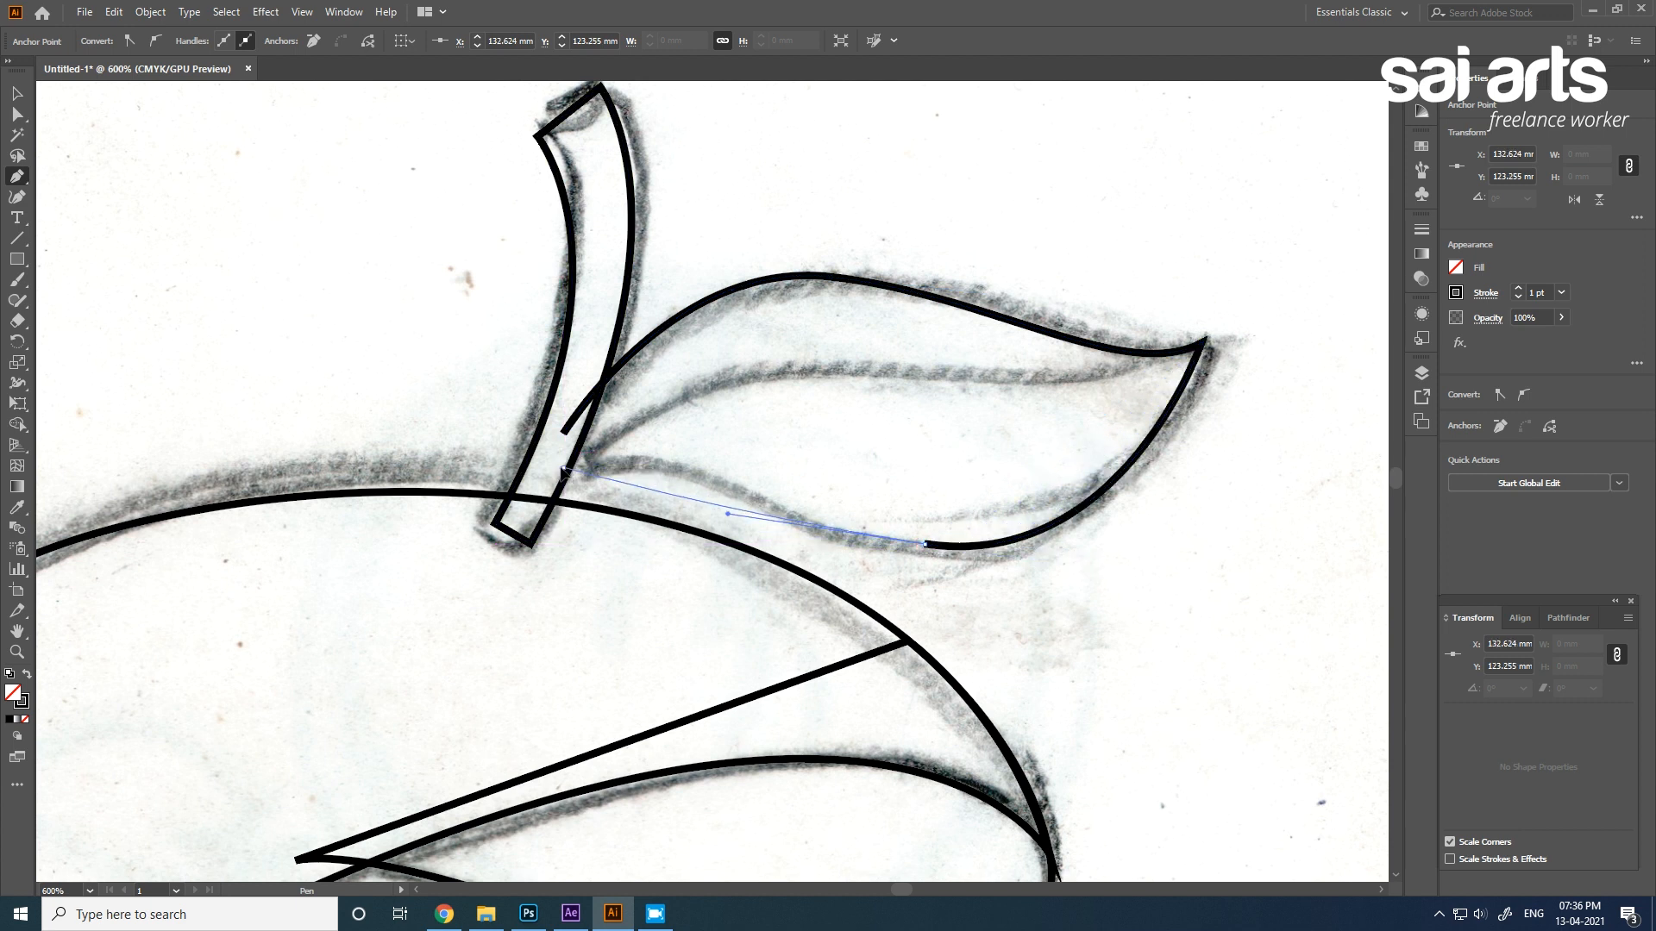
drag(564, 470, 562, 437)
click(562, 436)
ctrl+click(1004, 211)
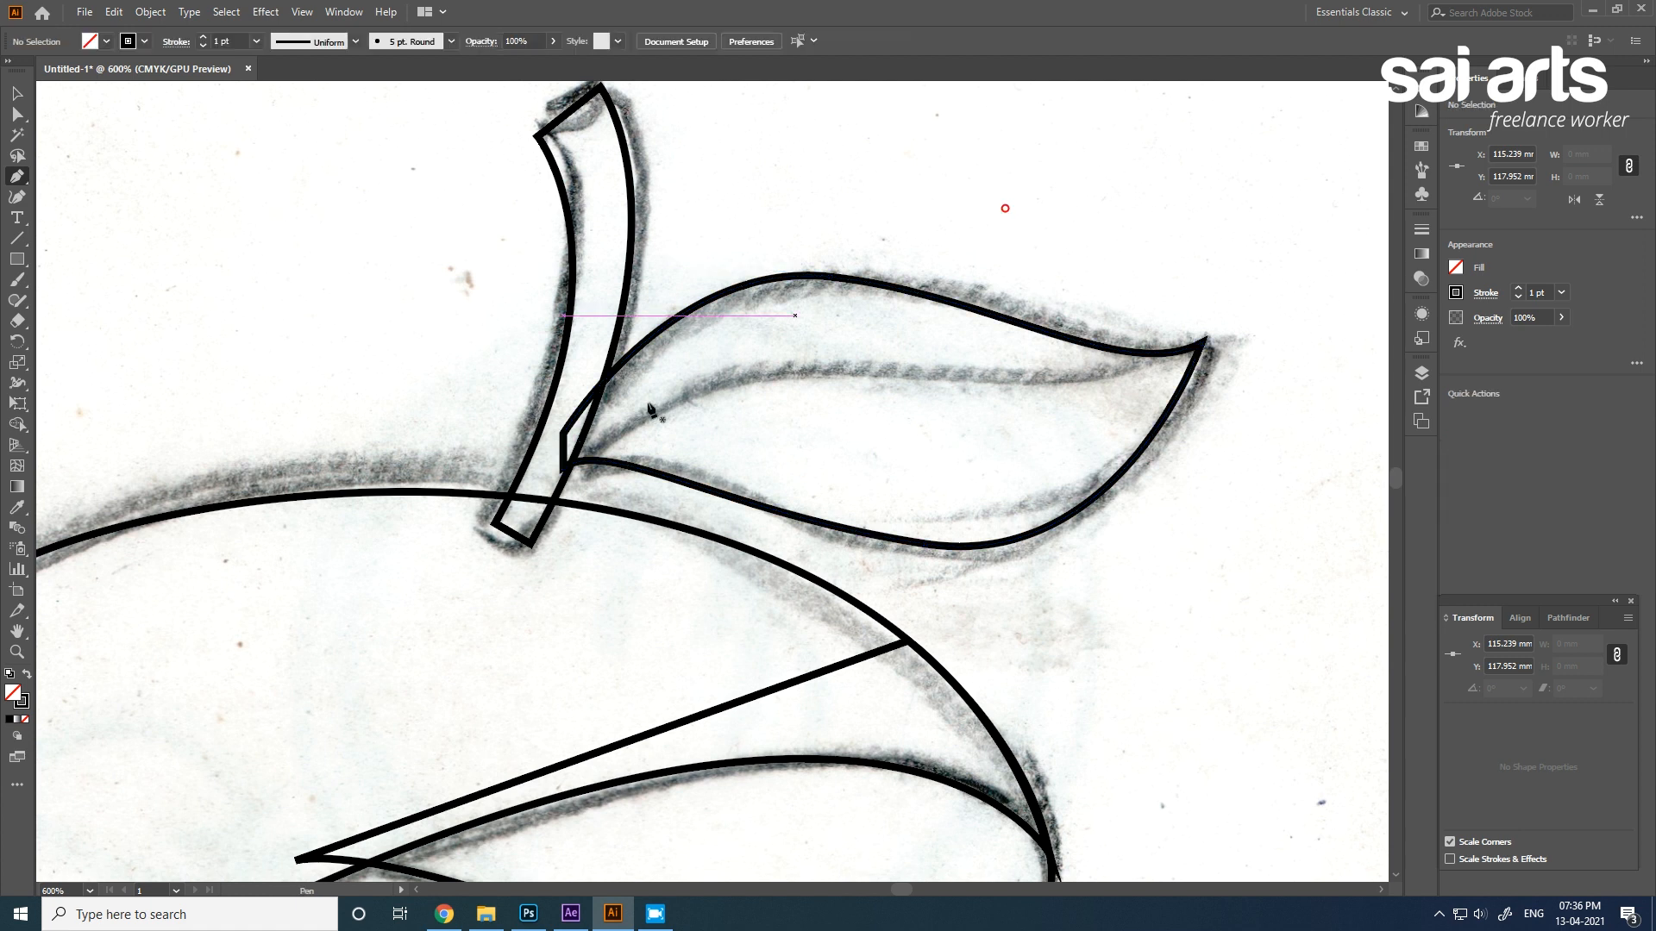
Trace the leaf's midrib as an open curve about 31 mm wide from the stem to the leaf tip, then deselect it.
click(559, 462)
drag(720, 376, 869, 351)
drag(1201, 346, 1293, 254)
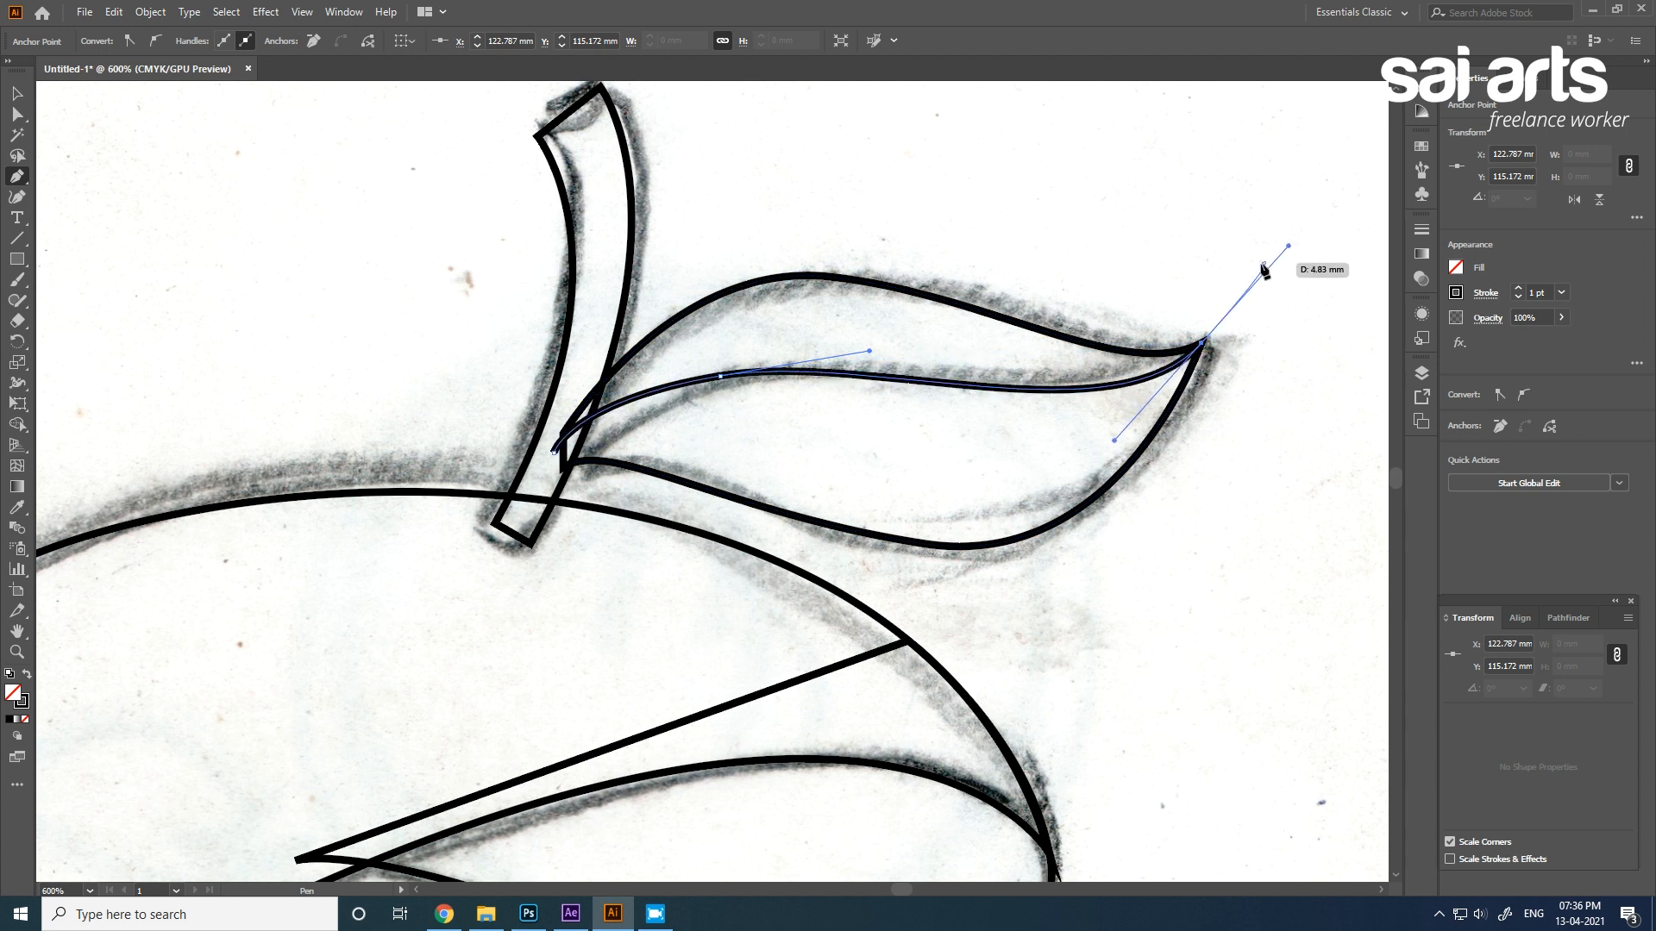
click(1199, 348)
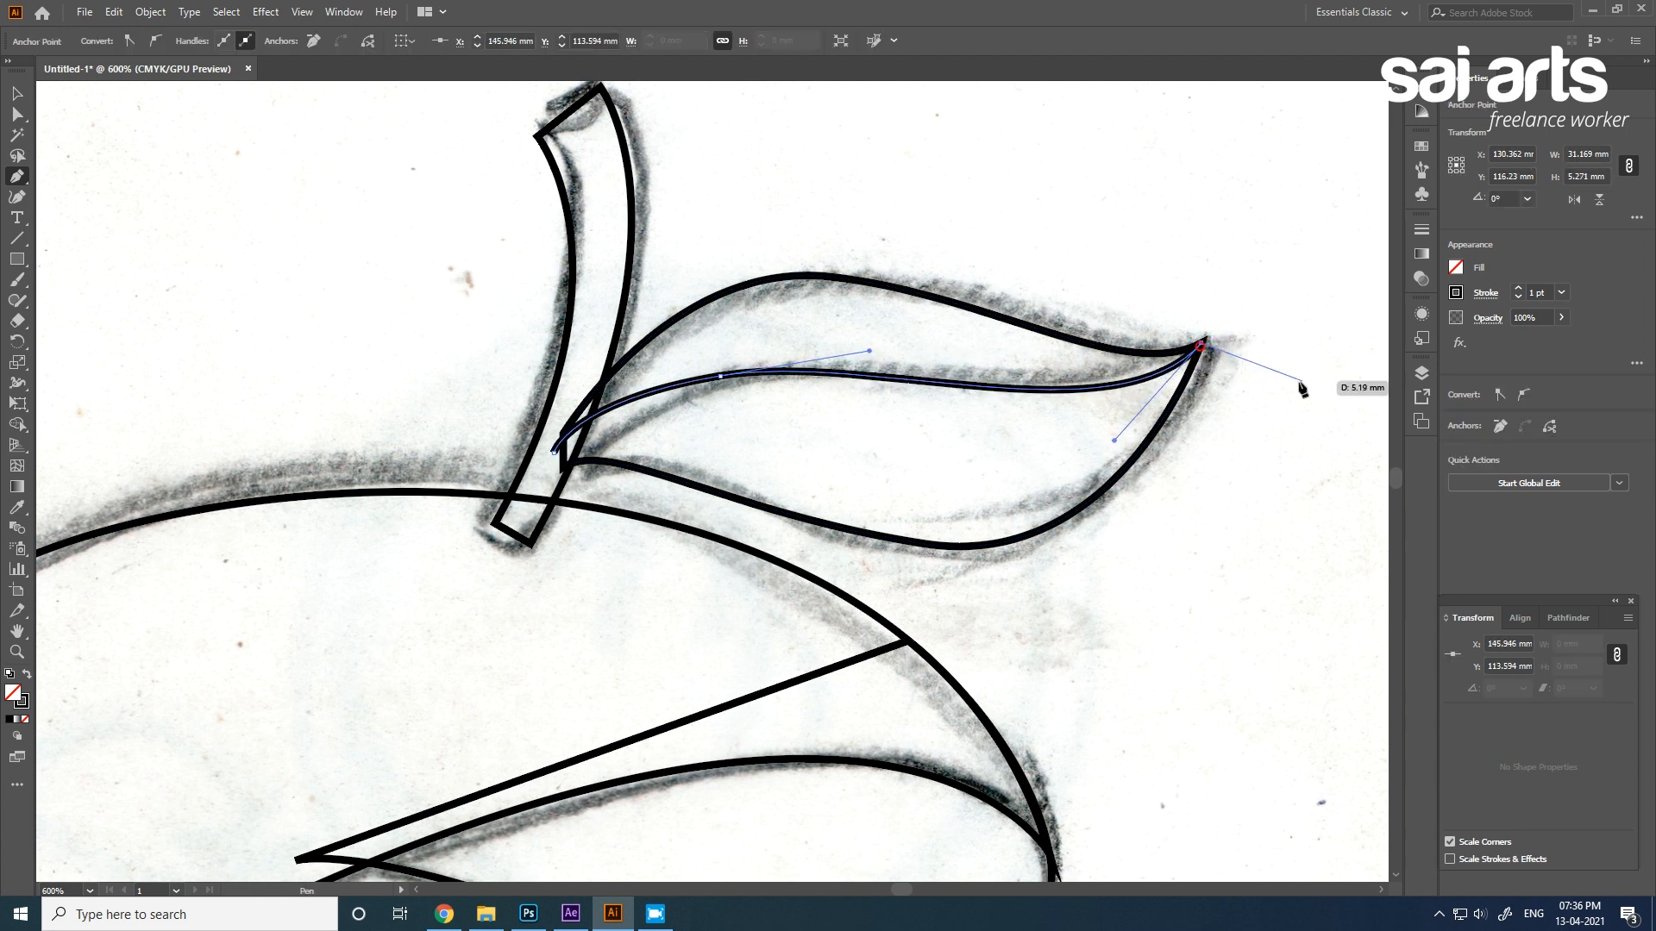
ctrl+click(1169, 295)
Trace the sketched letter L as a closed straight-sided path with six corner points.
scroll(565, 330, down, 3)
drag(442, 528, 566, 285)
scroll(427, 324, up, 1)
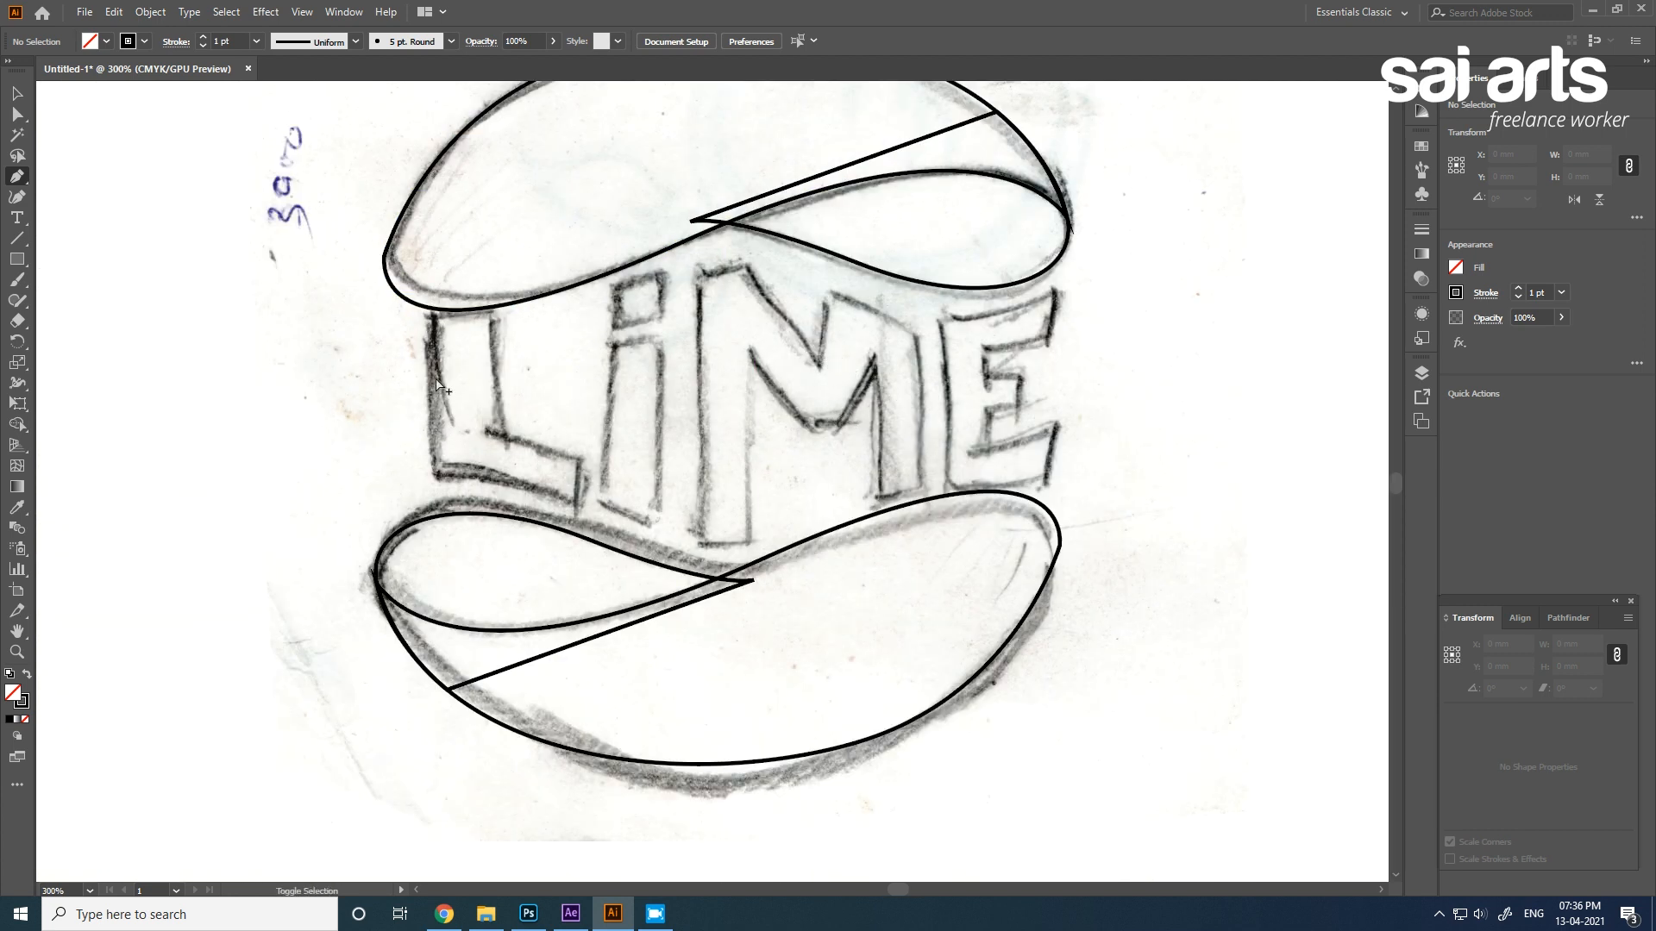
scroll(440, 383, up, 1)
click(429, 295)
click(428, 498)
click(621, 545)
click(622, 486)
click(508, 448)
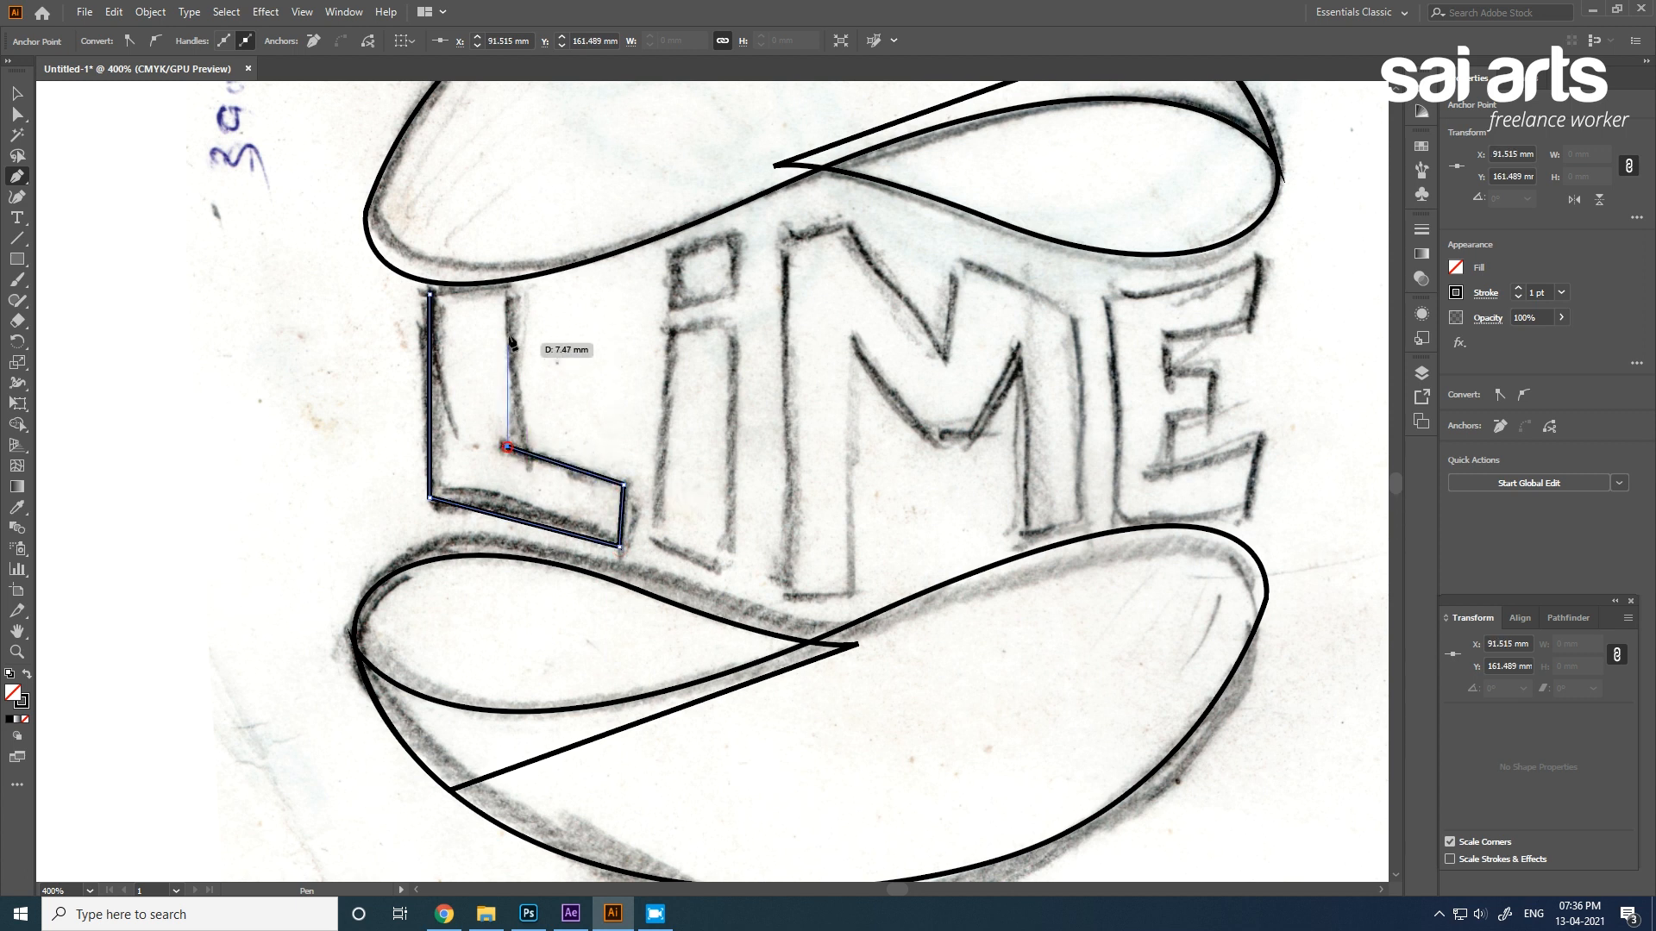
click(509, 298)
click(430, 295)
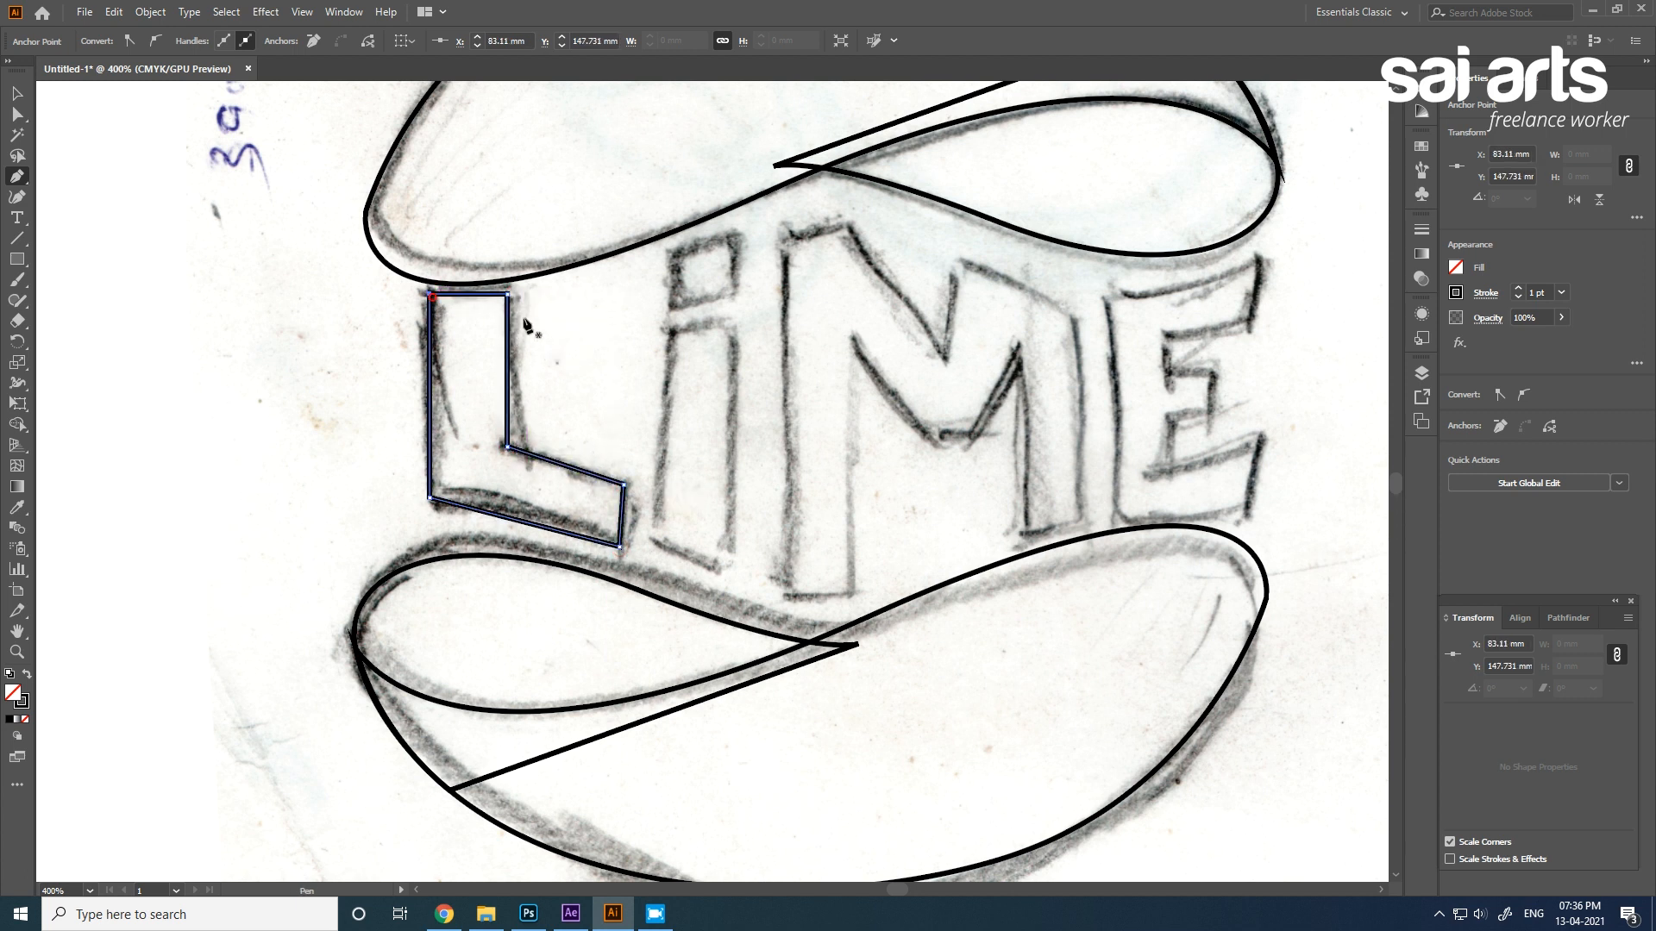
Trace the letter i's body as a closed upright rectangle about 4.7 mm wide and 15.4 mm high, then deselect it.
click(666, 332)
shift+click(653, 544)
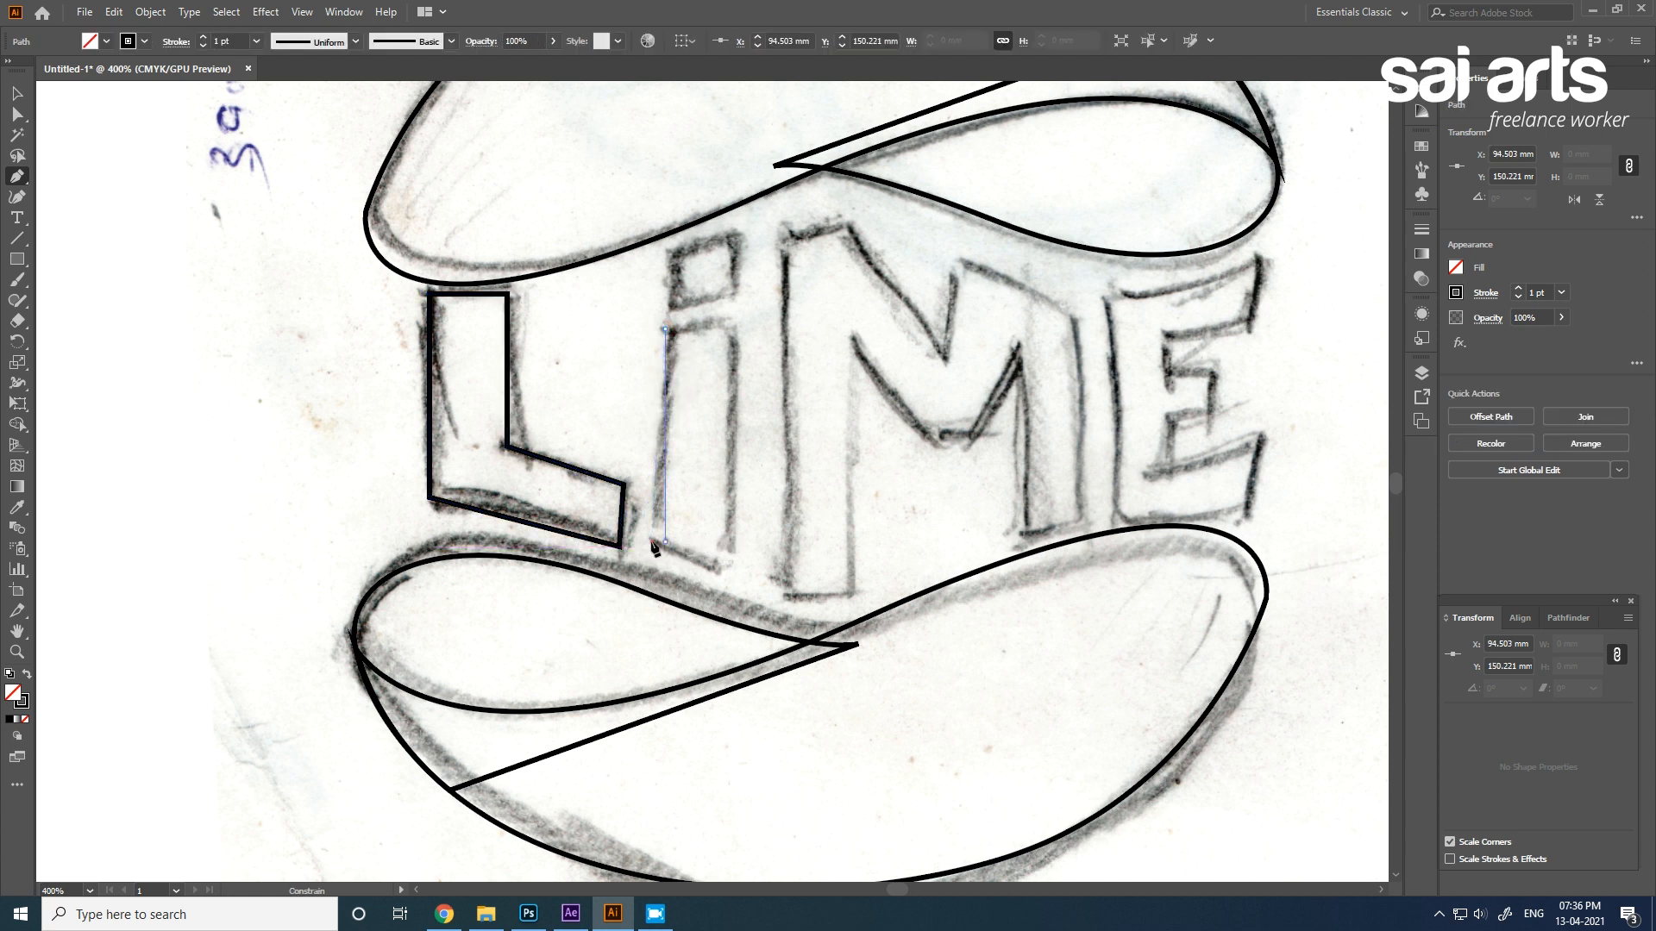
shift+click(730, 542)
shift+click(731, 325)
key(ctrl+z)
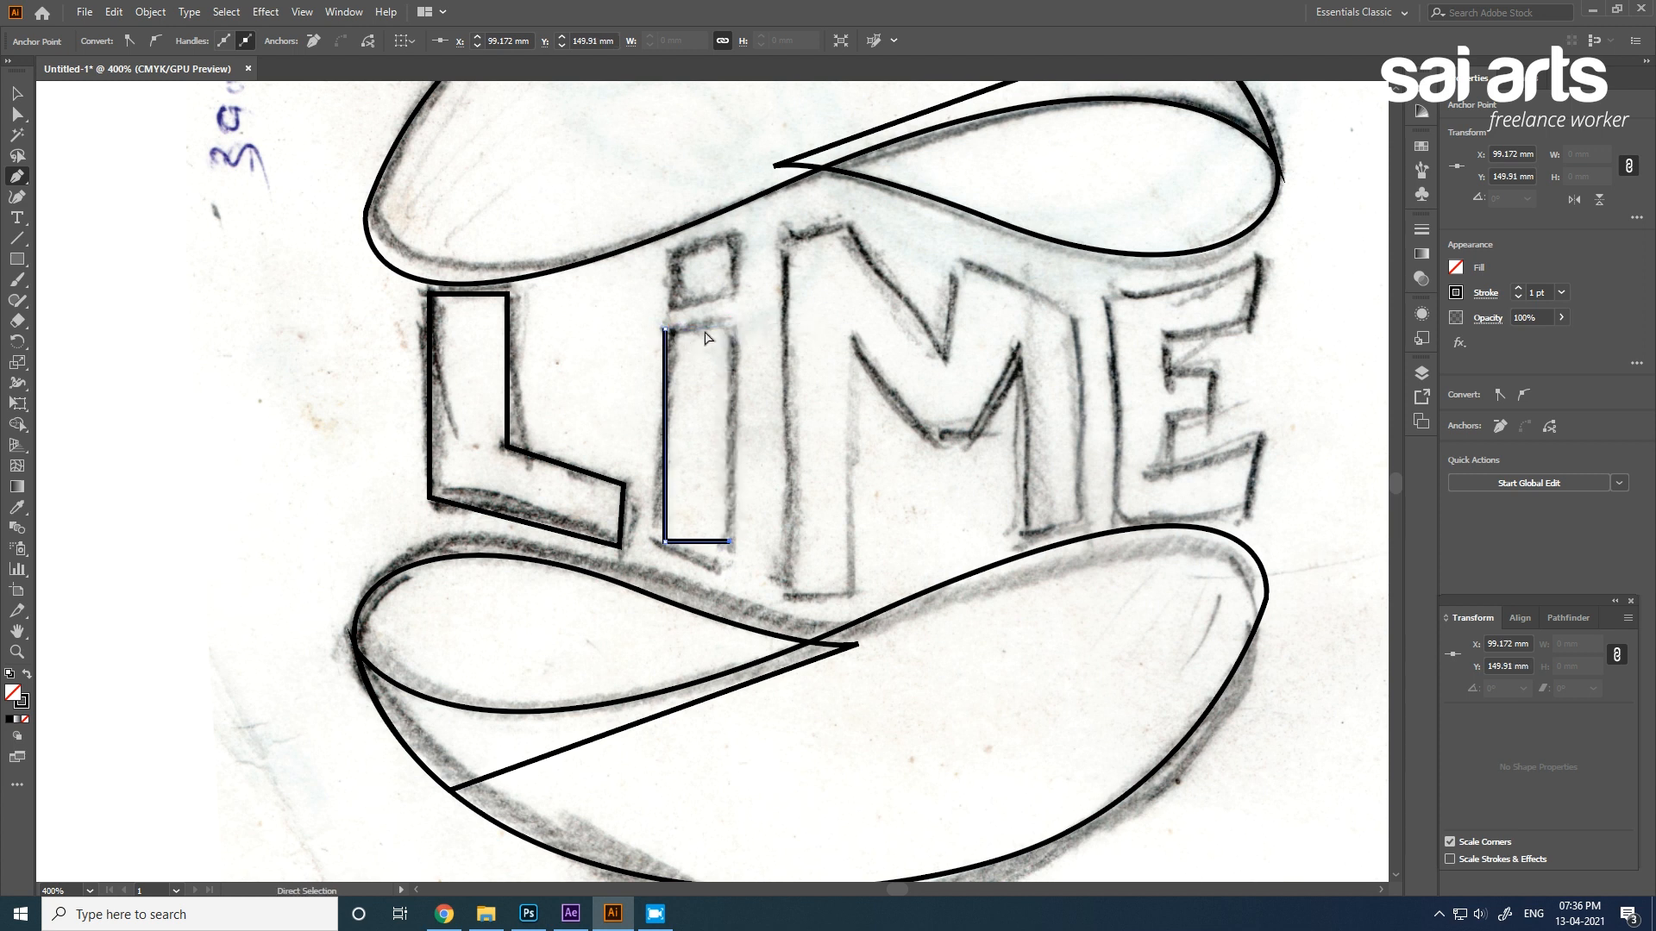
shift+click(731, 326)
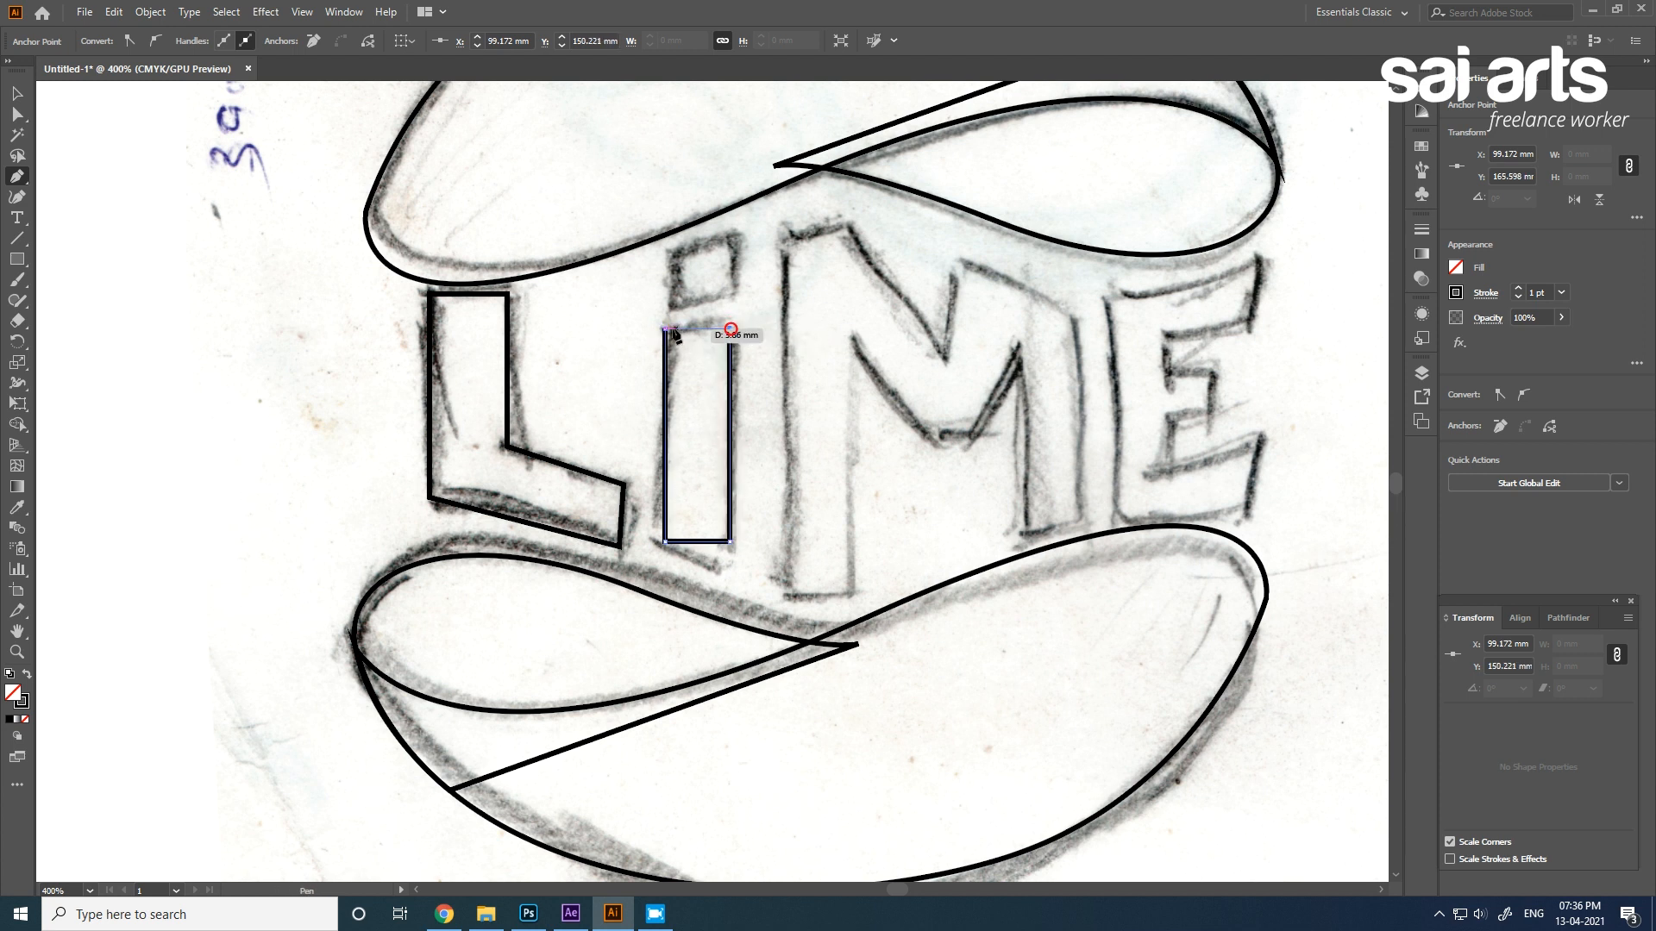
click(664, 328)
ctrl+click(768, 331)
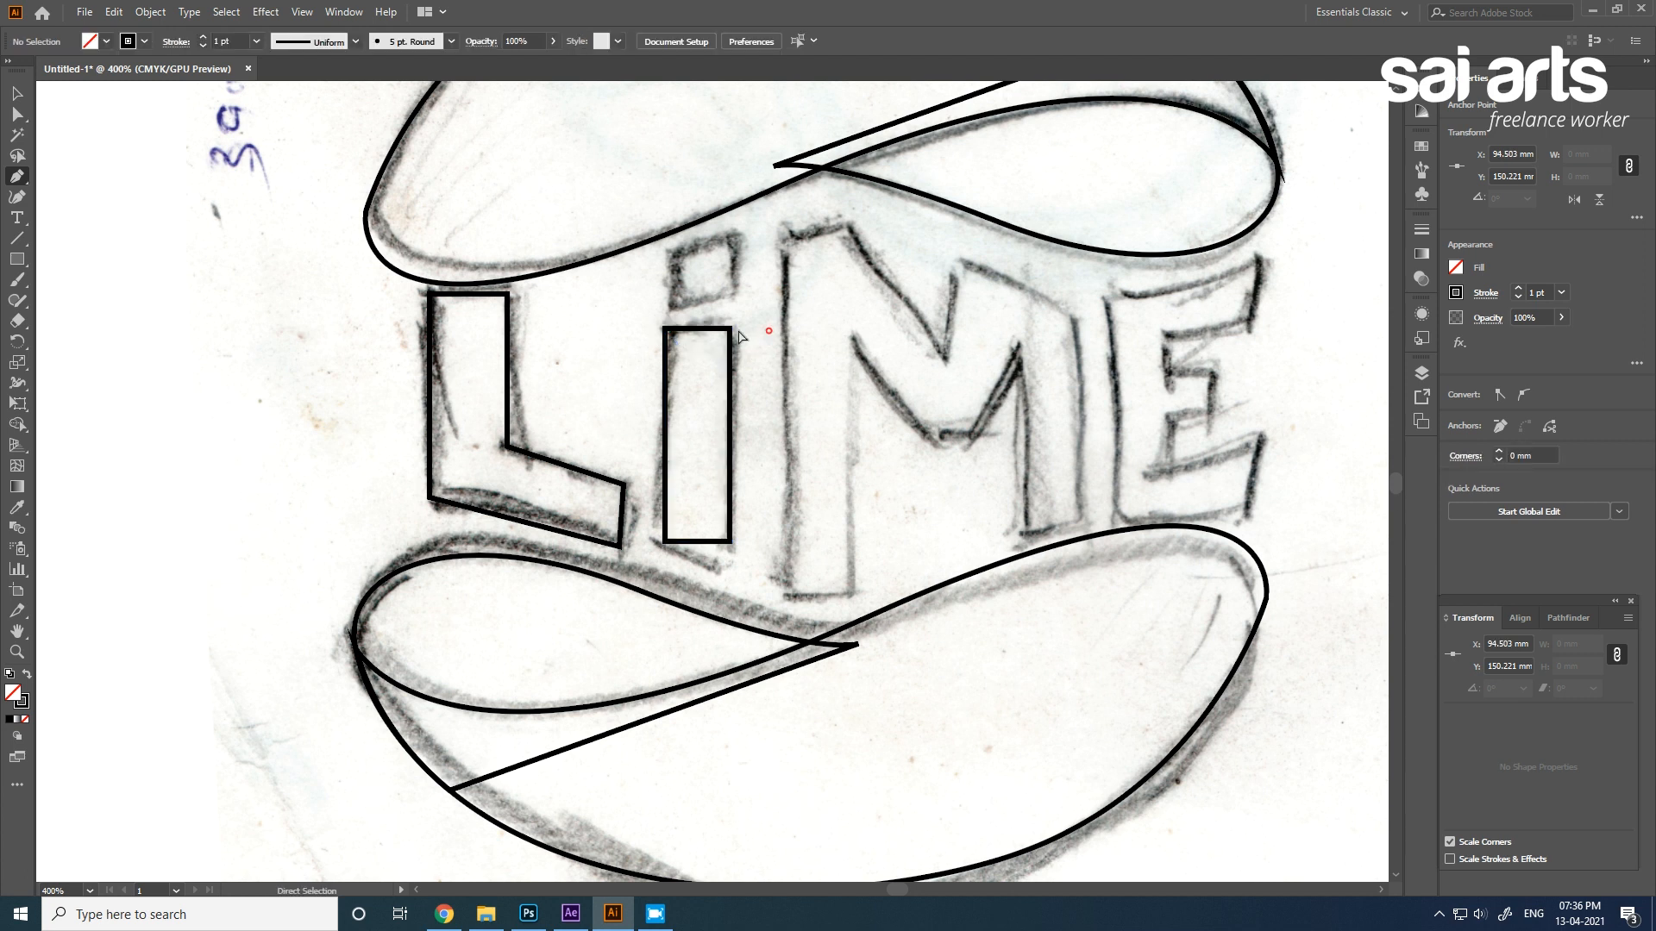
Copy the i's body upward onto the sketched dot and shorten the copy to about 3.6 mm high.
click(16, 92)
drag(714, 353, 714, 280)
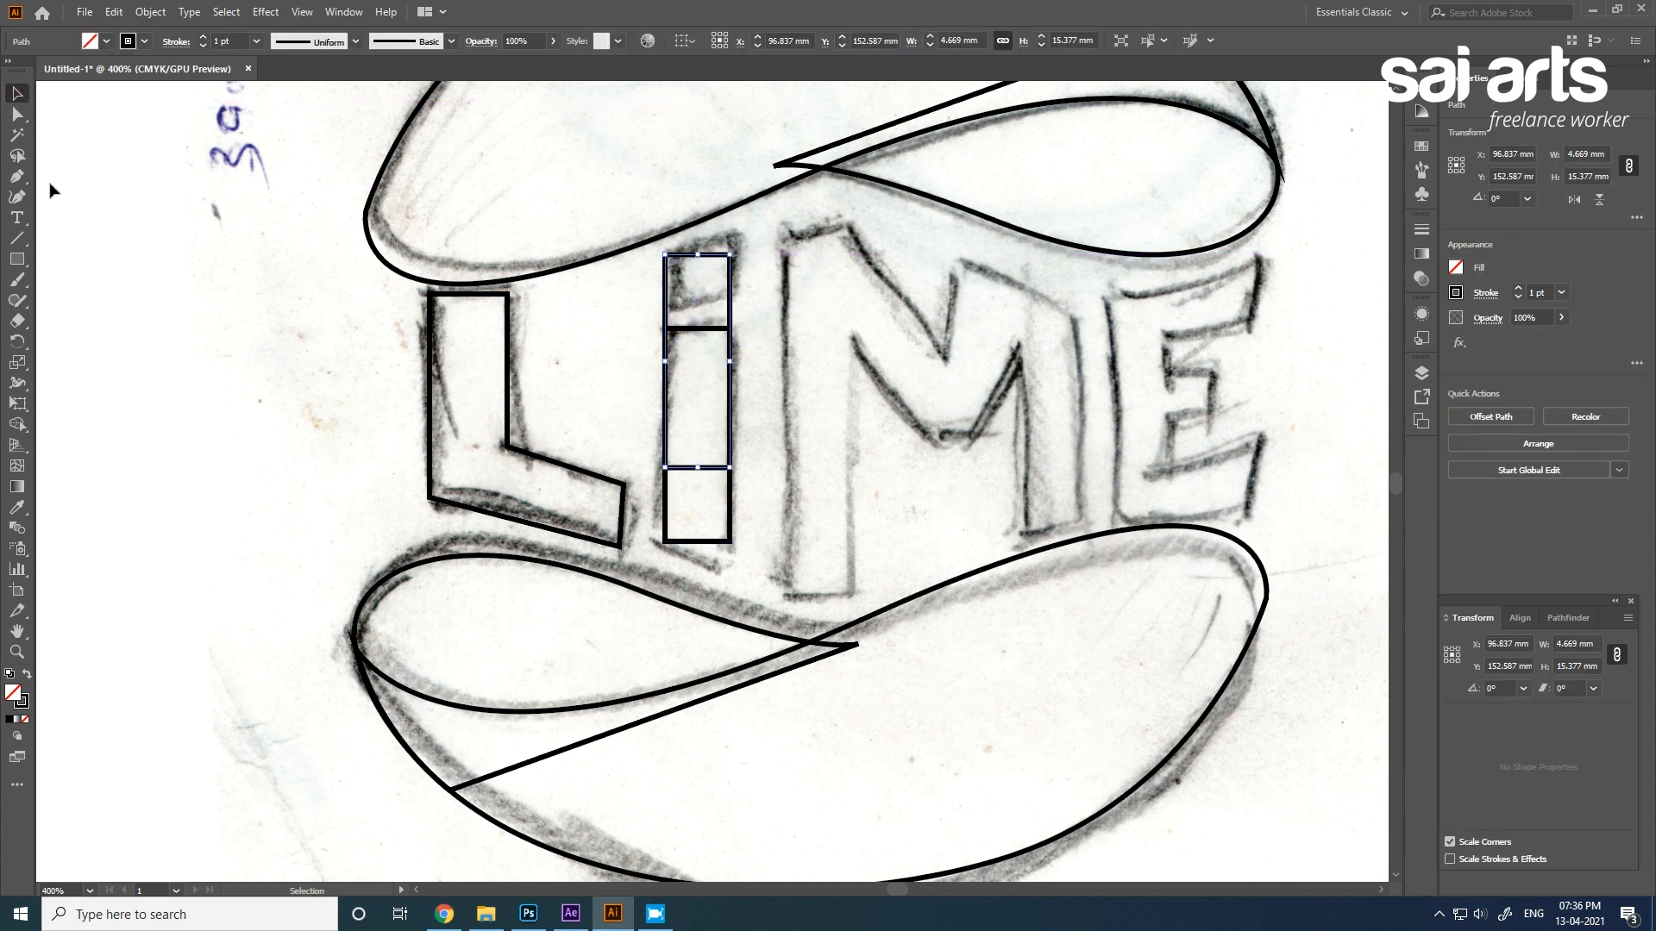
drag(699, 467, 696, 306)
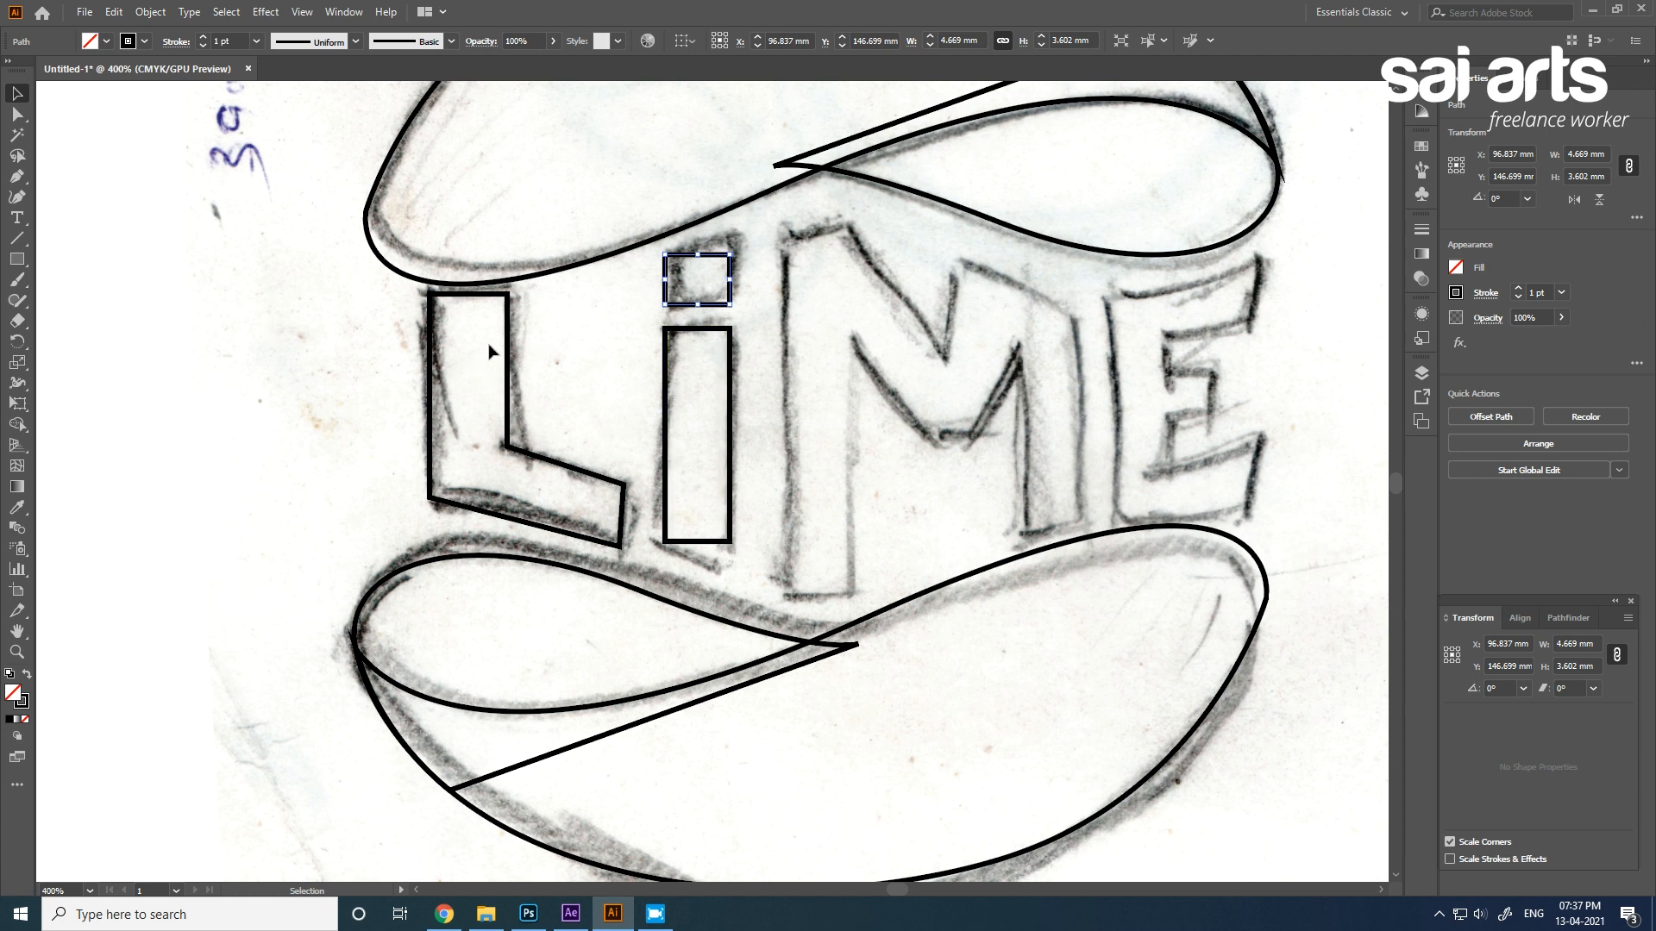
Delete the traced L outline and place a copy of the i's body over the sketched L's upright.
drag(511, 344, 386, 372)
key(Delete)
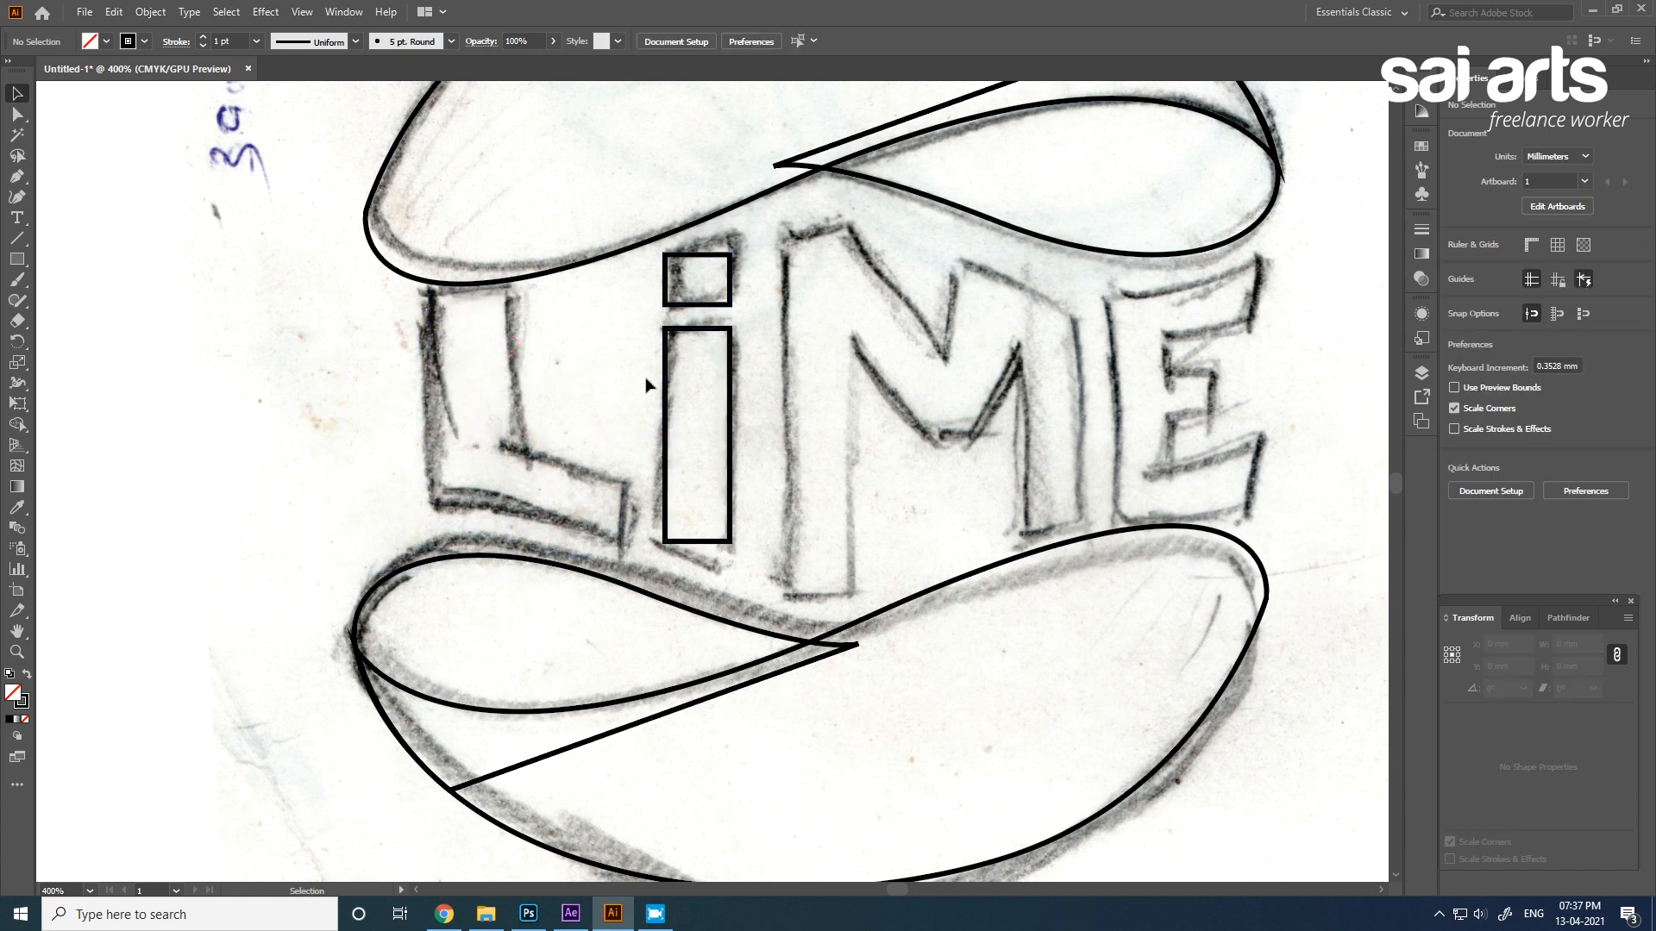
drag(718, 385, 499, 352)
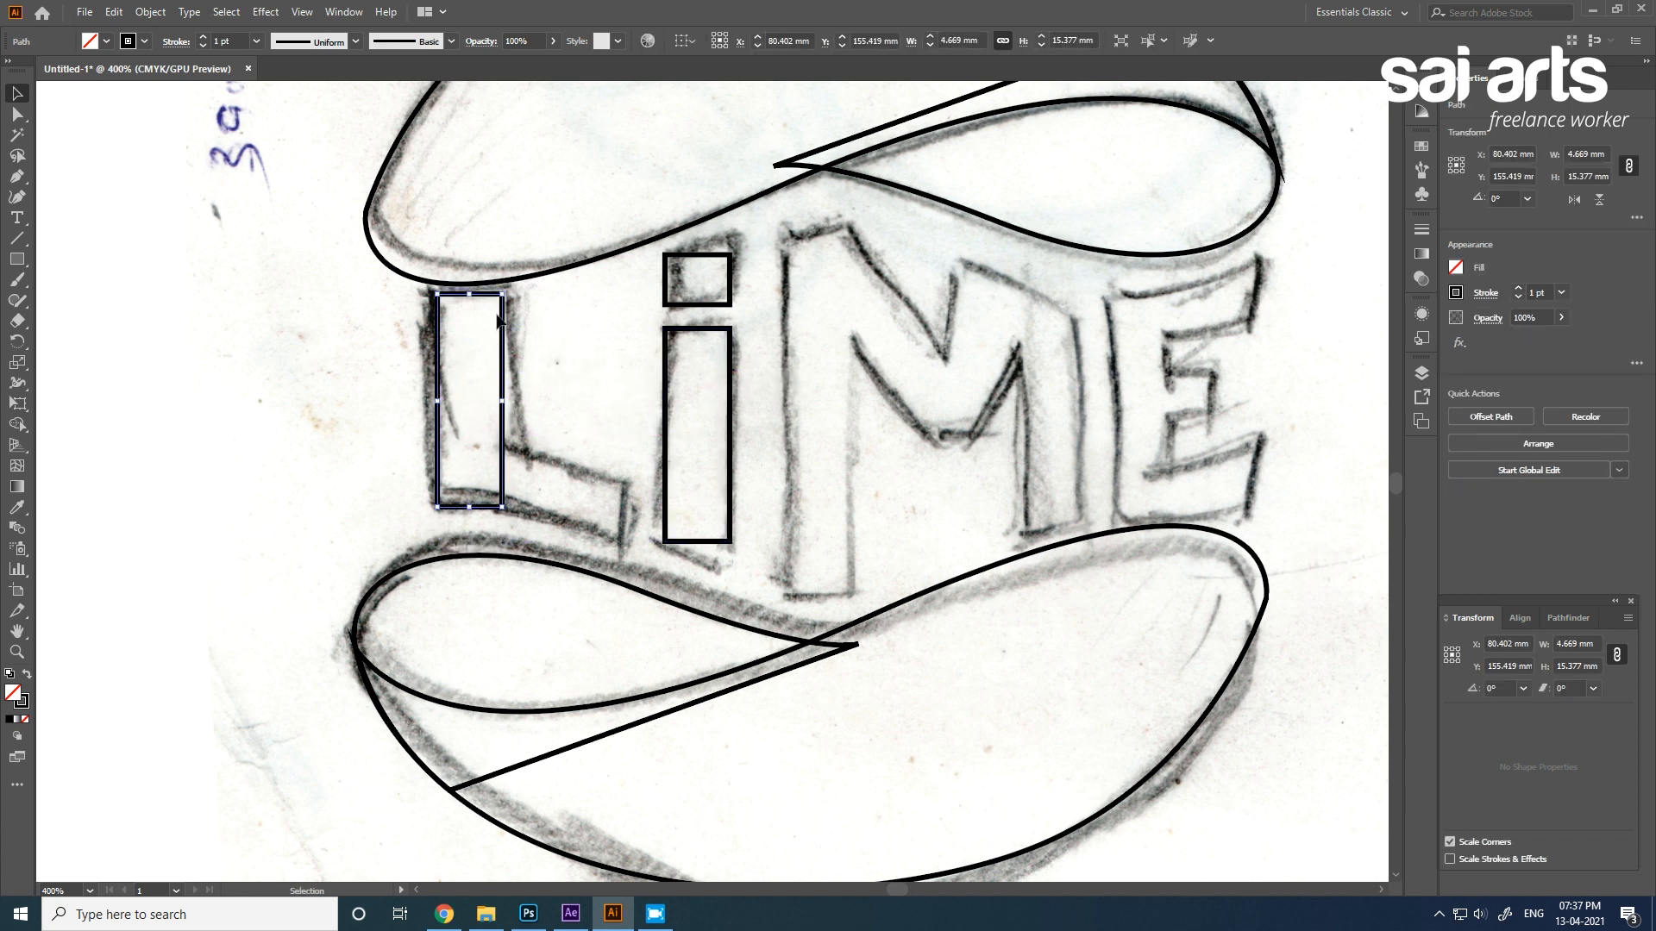
Place a copy of the L's upright rotated to horizontal along its base as the foot, and unite both rectangles.
drag(504, 322, 615, 462)
drag(544, 373, 563, 448)
shift+click(499, 387)
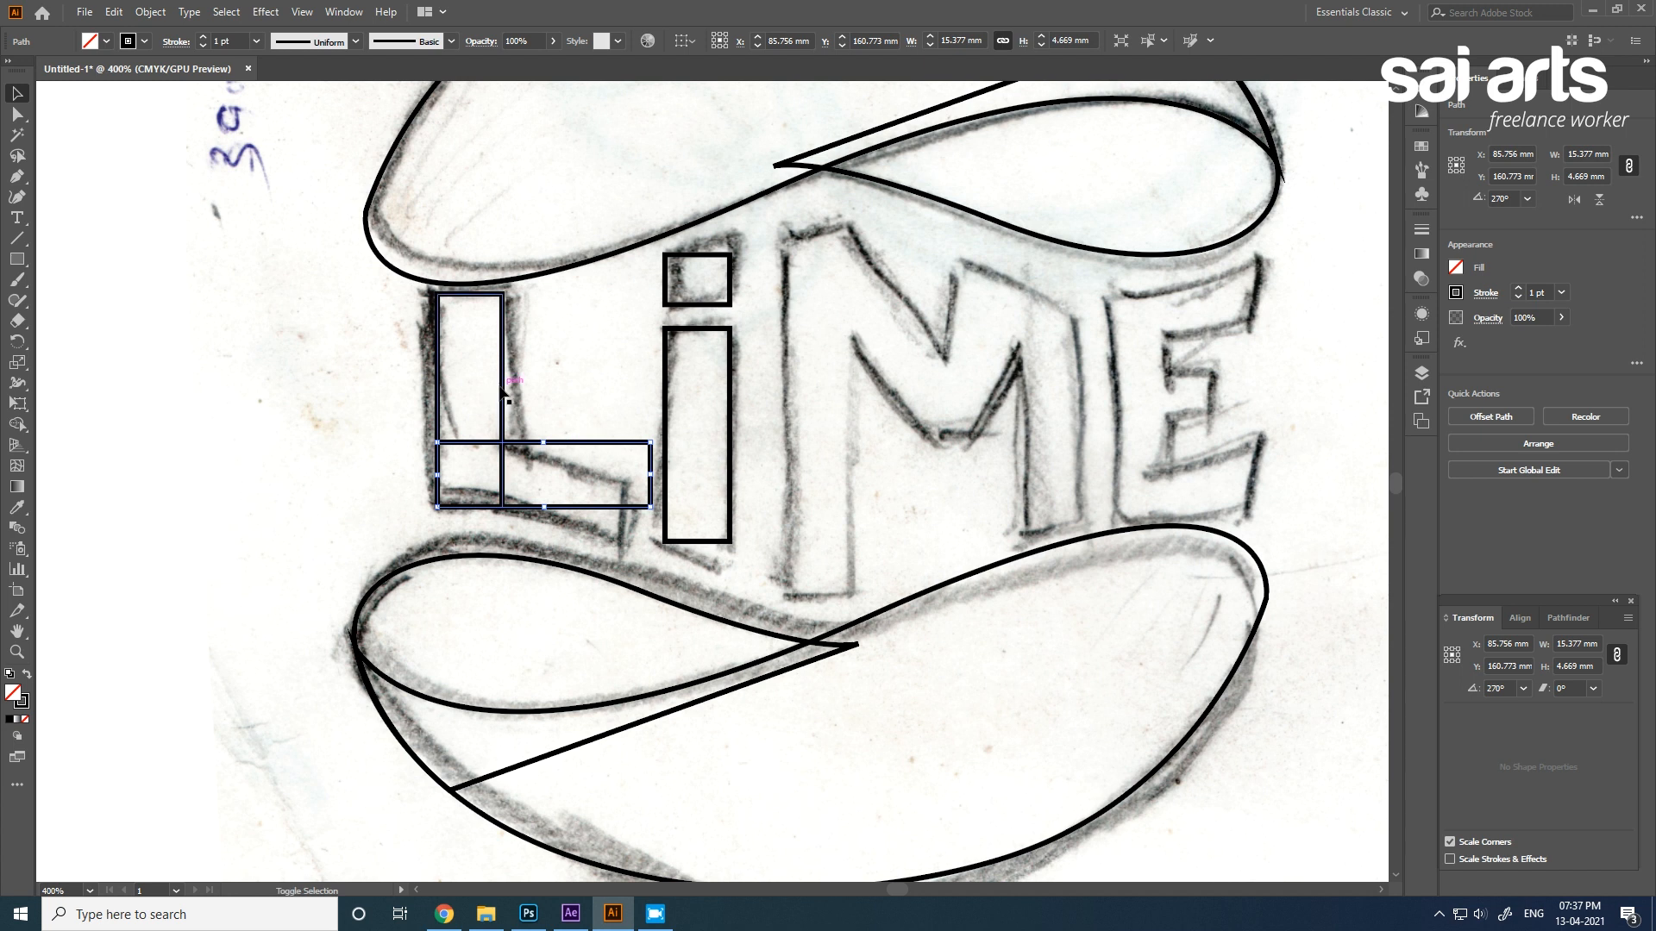
click(1556, 618)
click(361, 11)
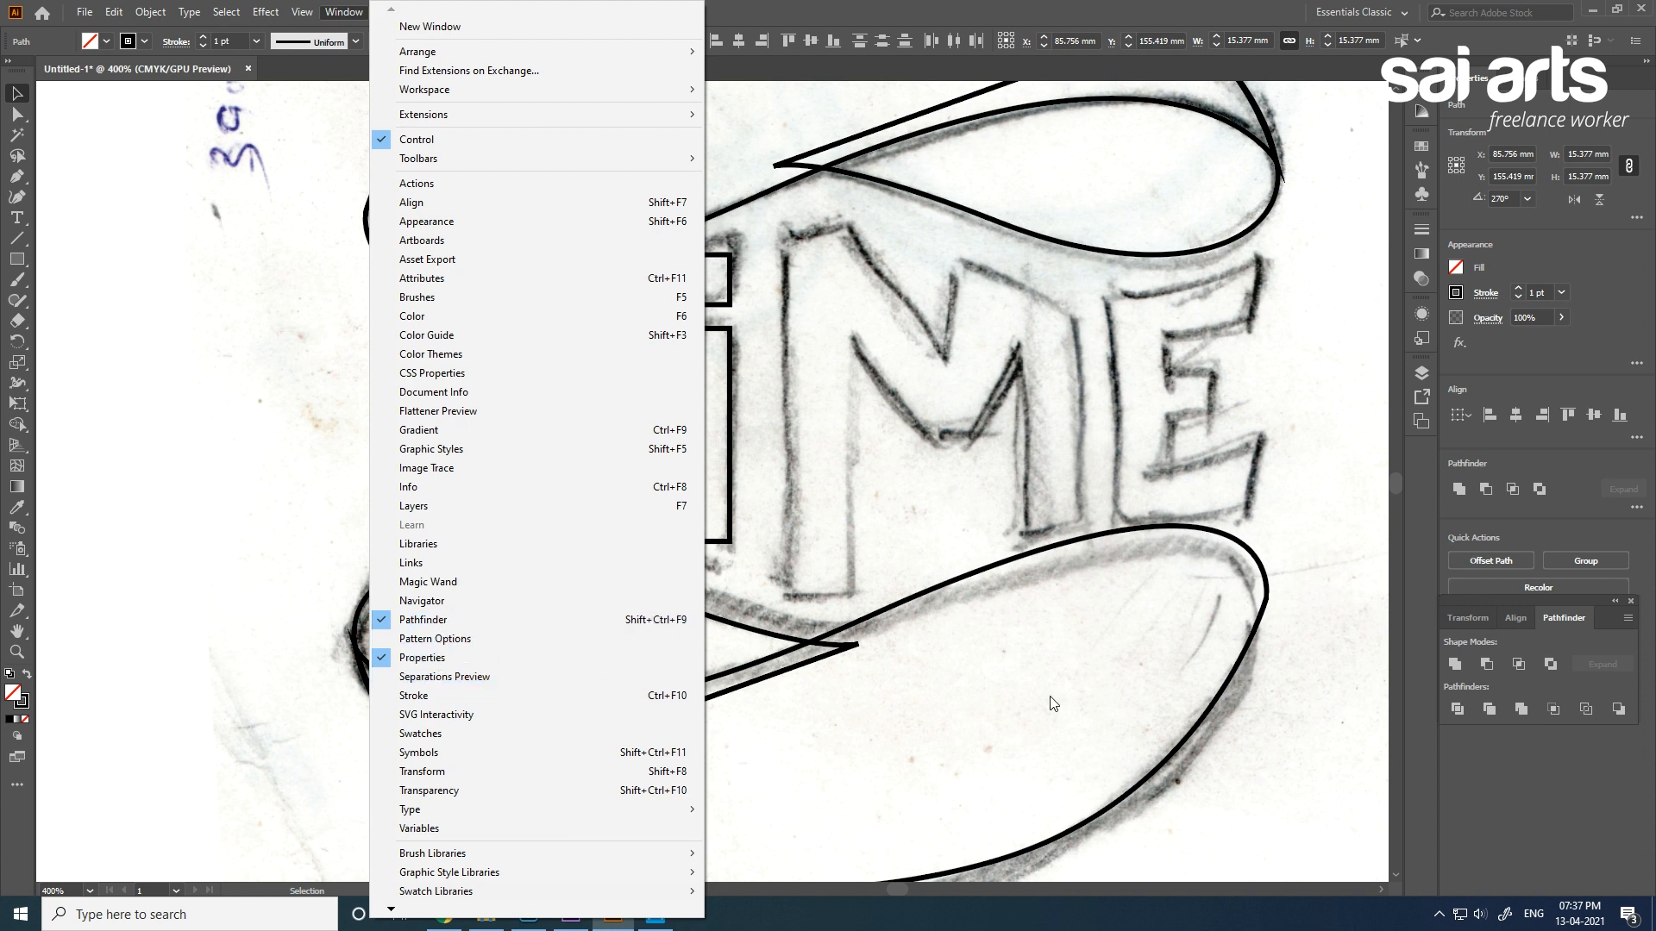
click(1452, 664)
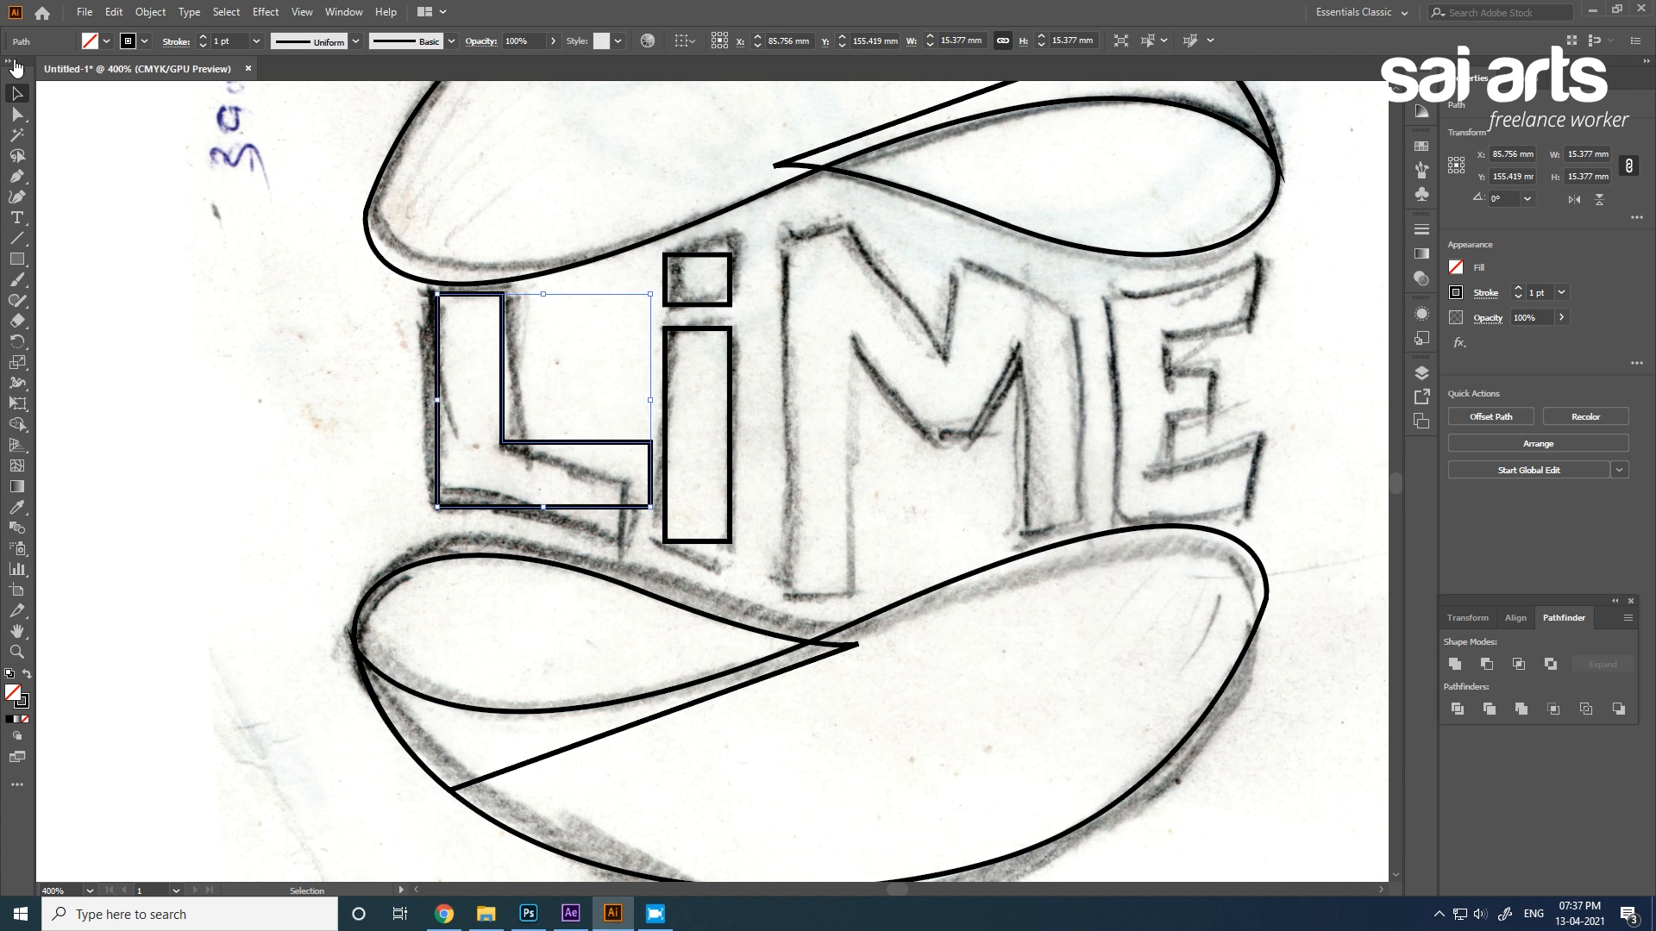
Slant the L's foot by moving its two end anchors about 1.7 mm left and 2.3 mm down.
click(18, 114)
click(650, 507)
drag(650, 508, 627, 539)
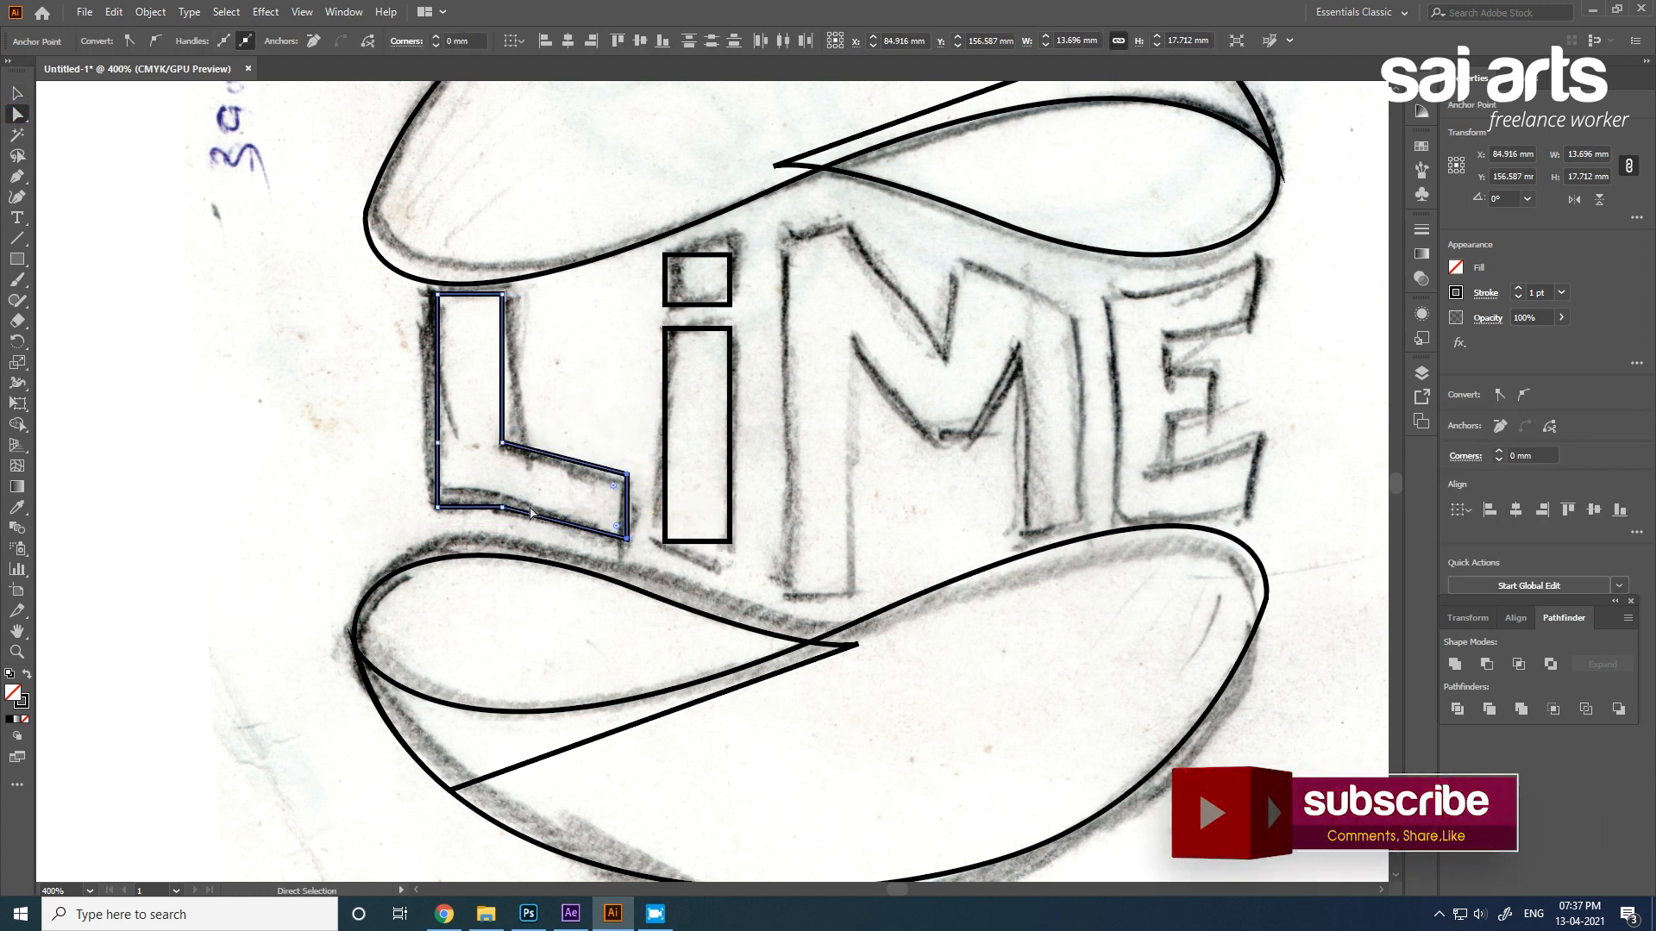
drag(795, 437, 751, 399)
click(492, 323)
Copy the i's body onto the M's left upright and stretch it to the sketched upright's bottom and top.
click(636, 399)
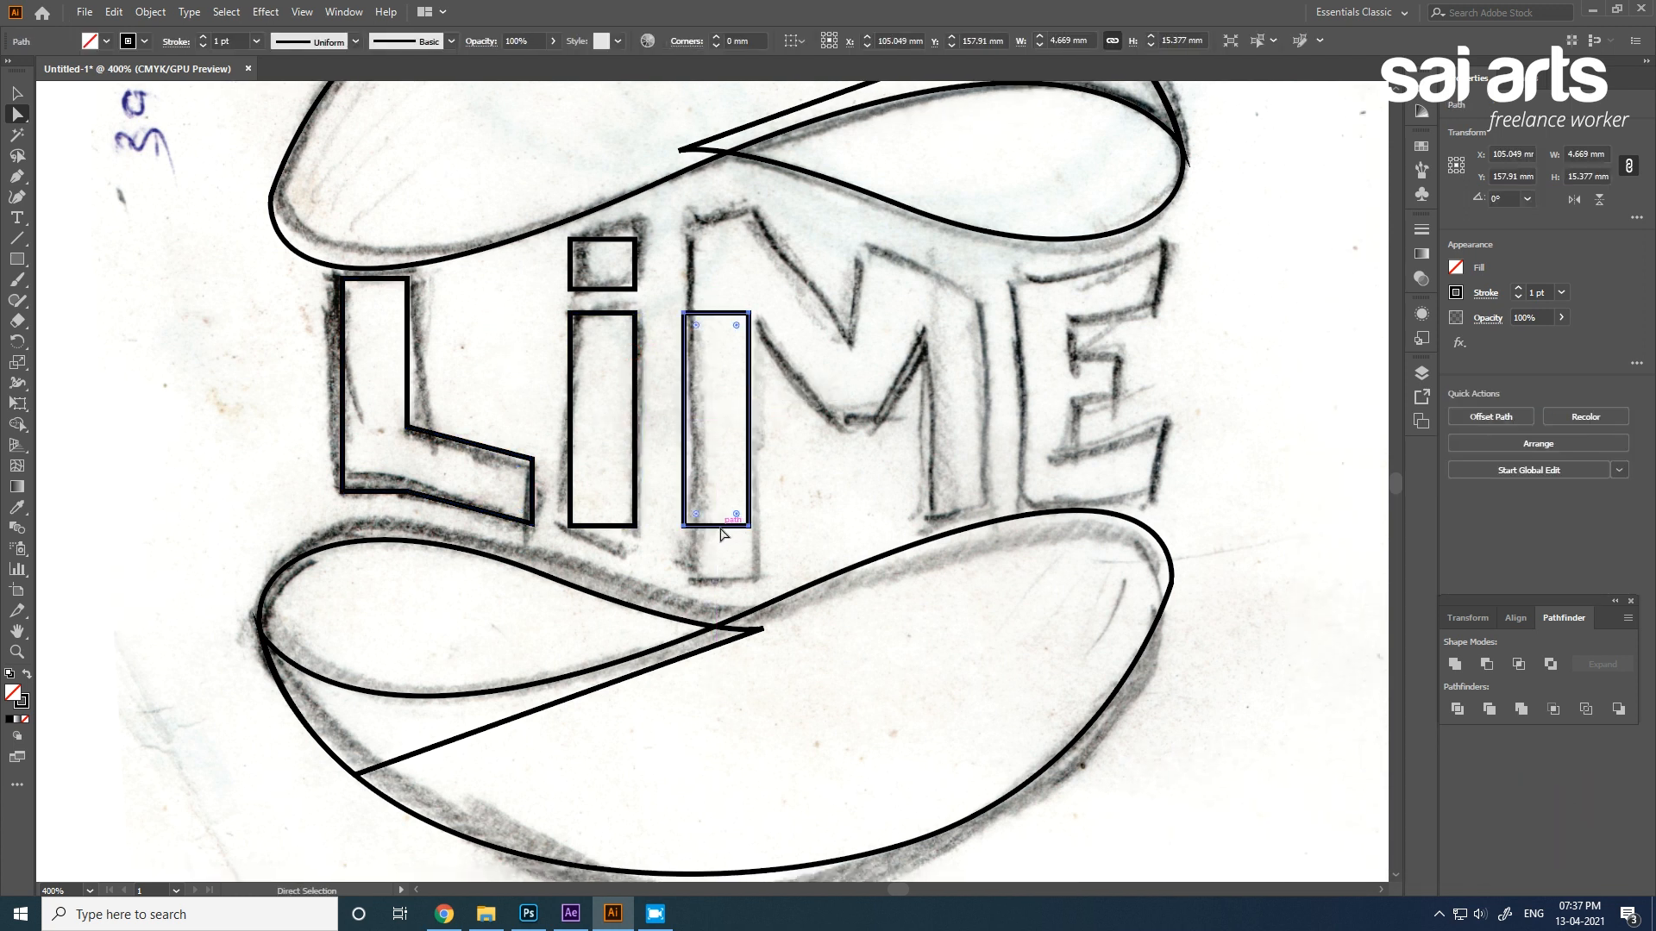
key(v)
drag(717, 525, 716, 576)
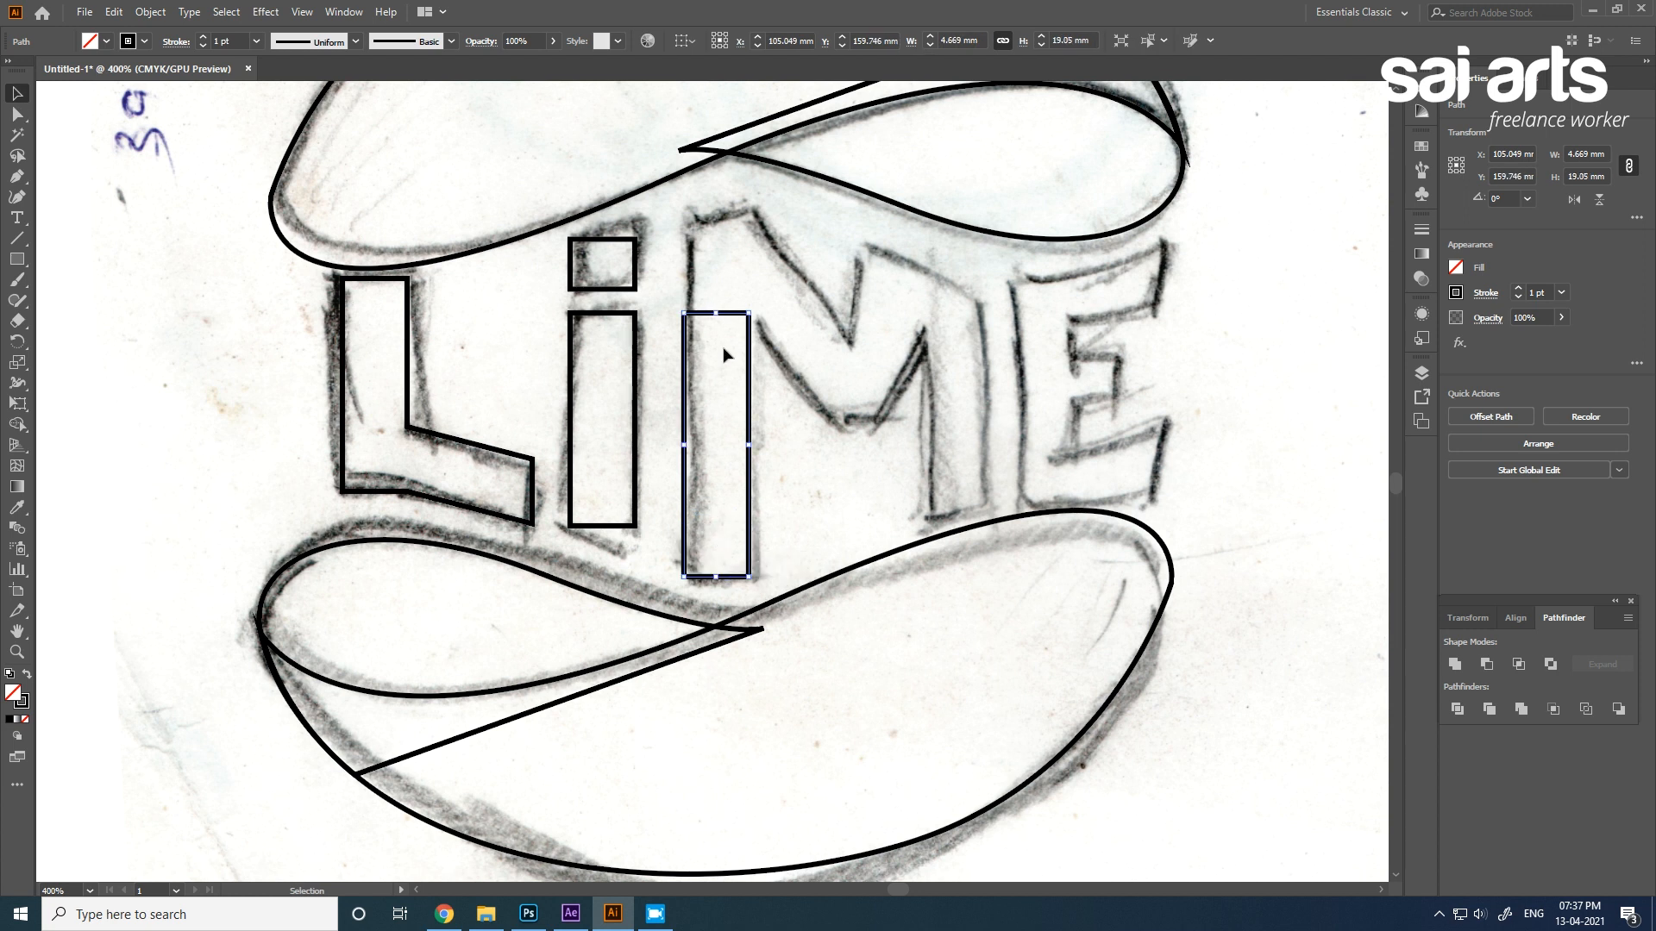
drag(717, 314, 717, 215)
Place copies of the i's body over the M's right upright and the E's upright, nudging each up to fit the sketch.
drag(639, 362, 991, 328)
key(Up)
key(Up)
key(Up)
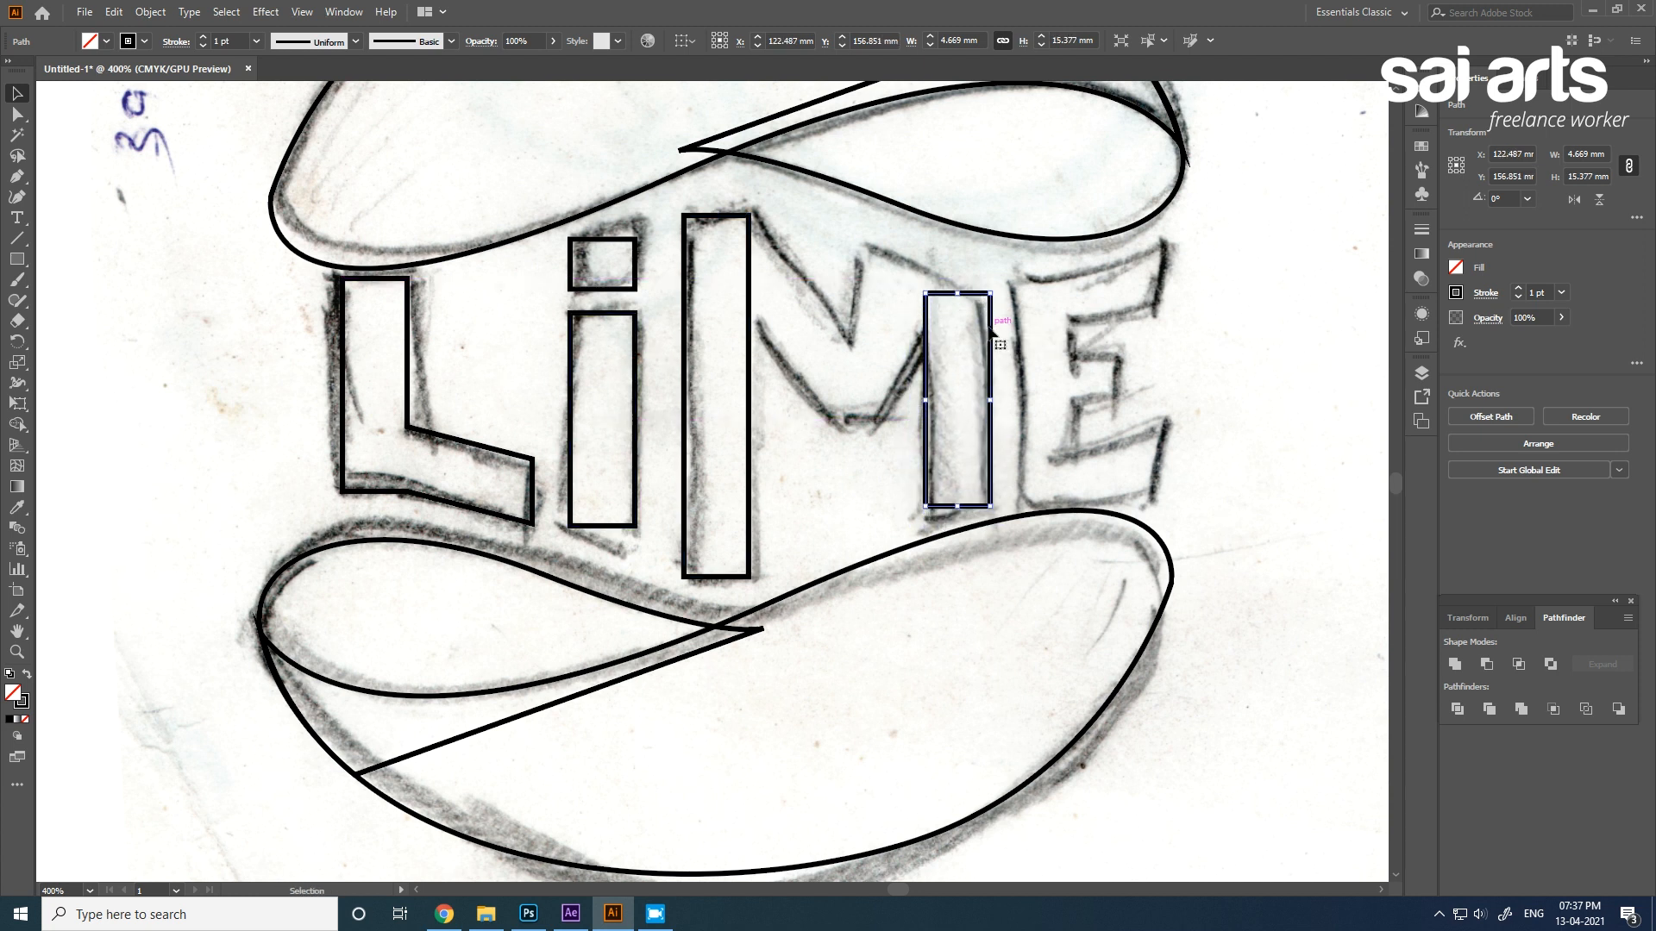
drag(996, 353, 1071, 354)
key(Up)
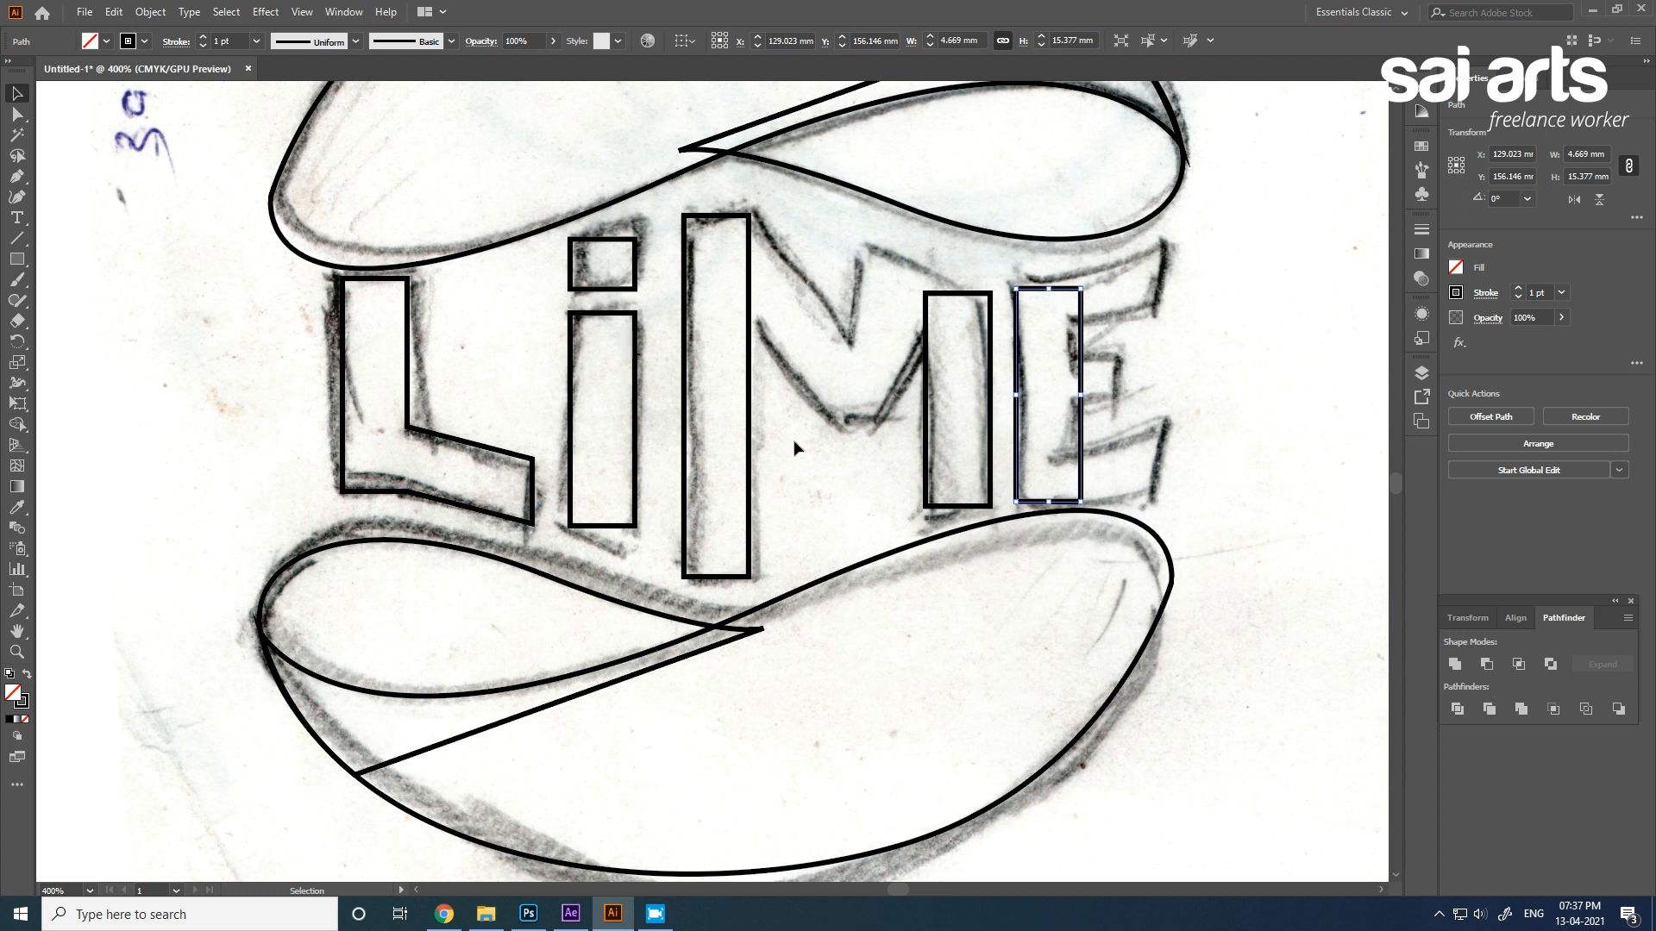
Trace the M's V-shaped middle as a closed straight-sided outline with a flat lower tip, overlapping both uprights.
click(1220, 316)
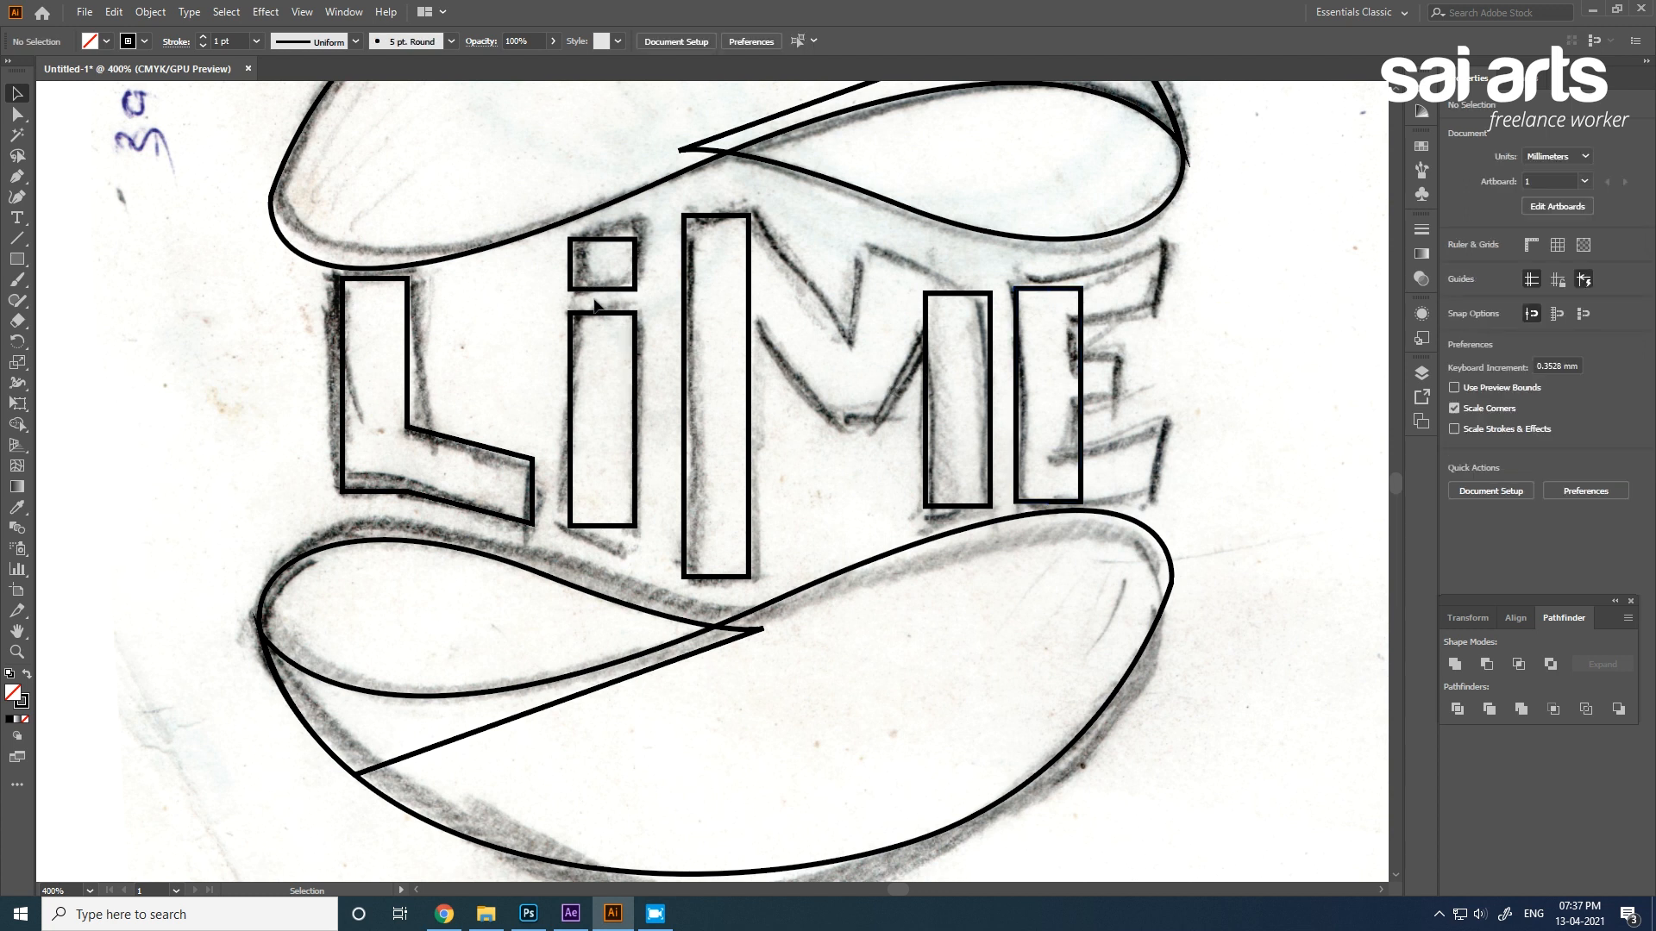
click(18, 179)
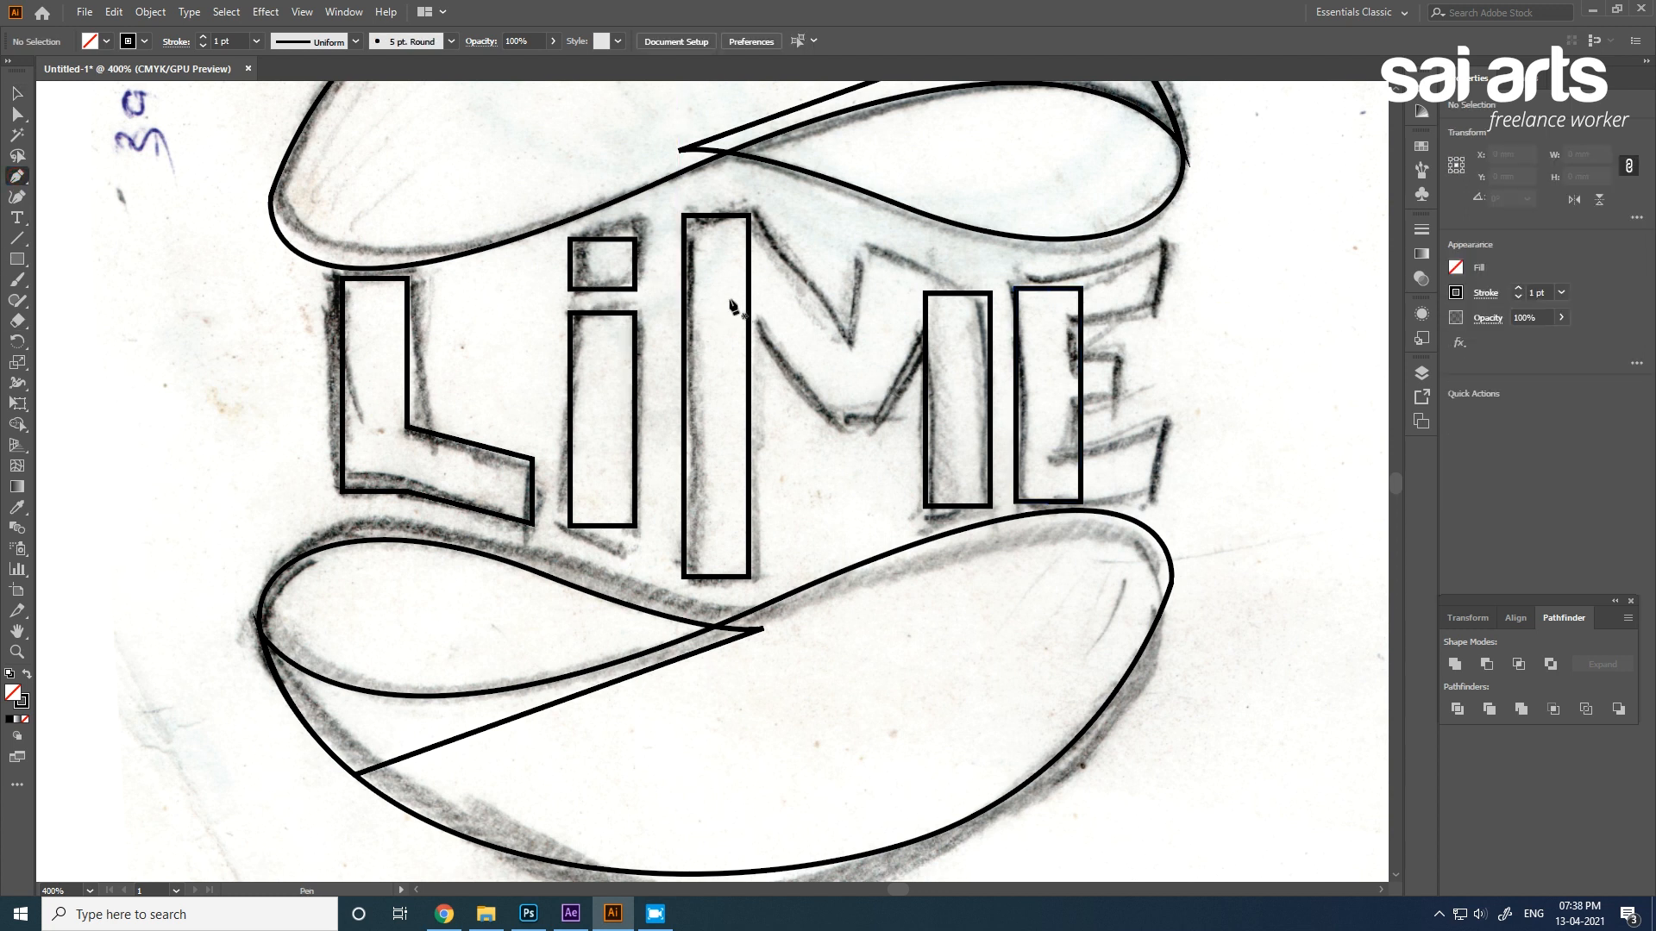
click(724, 295)
click(843, 430)
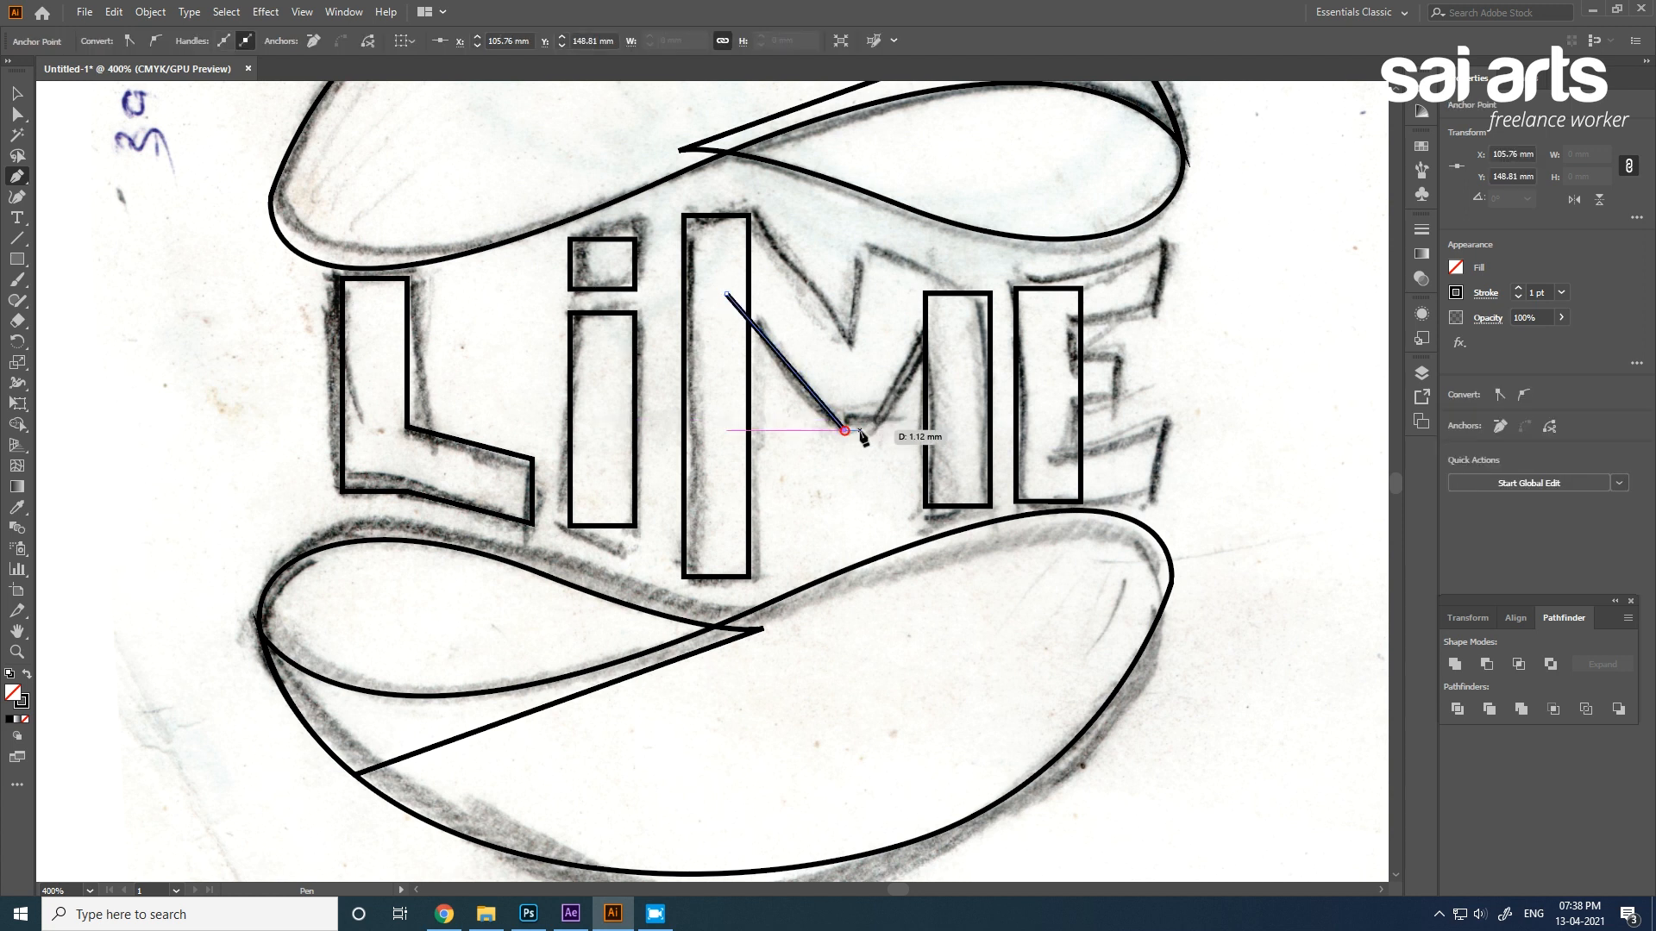
click(869, 431)
click(932, 339)
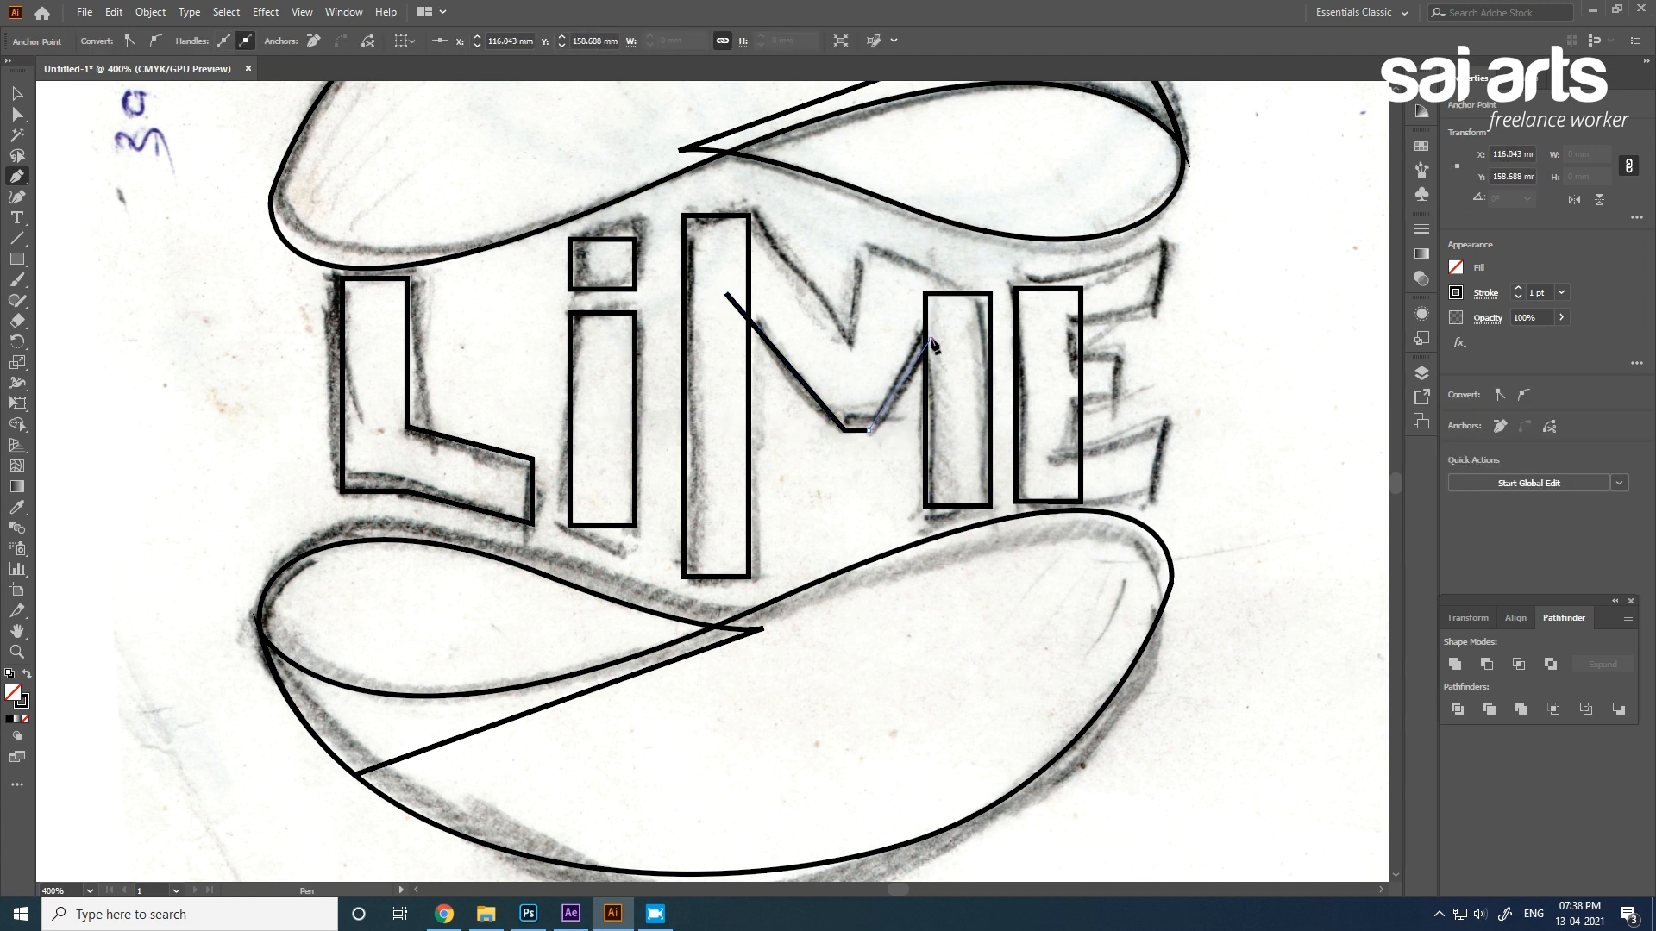
click(963, 293)
click(866, 244)
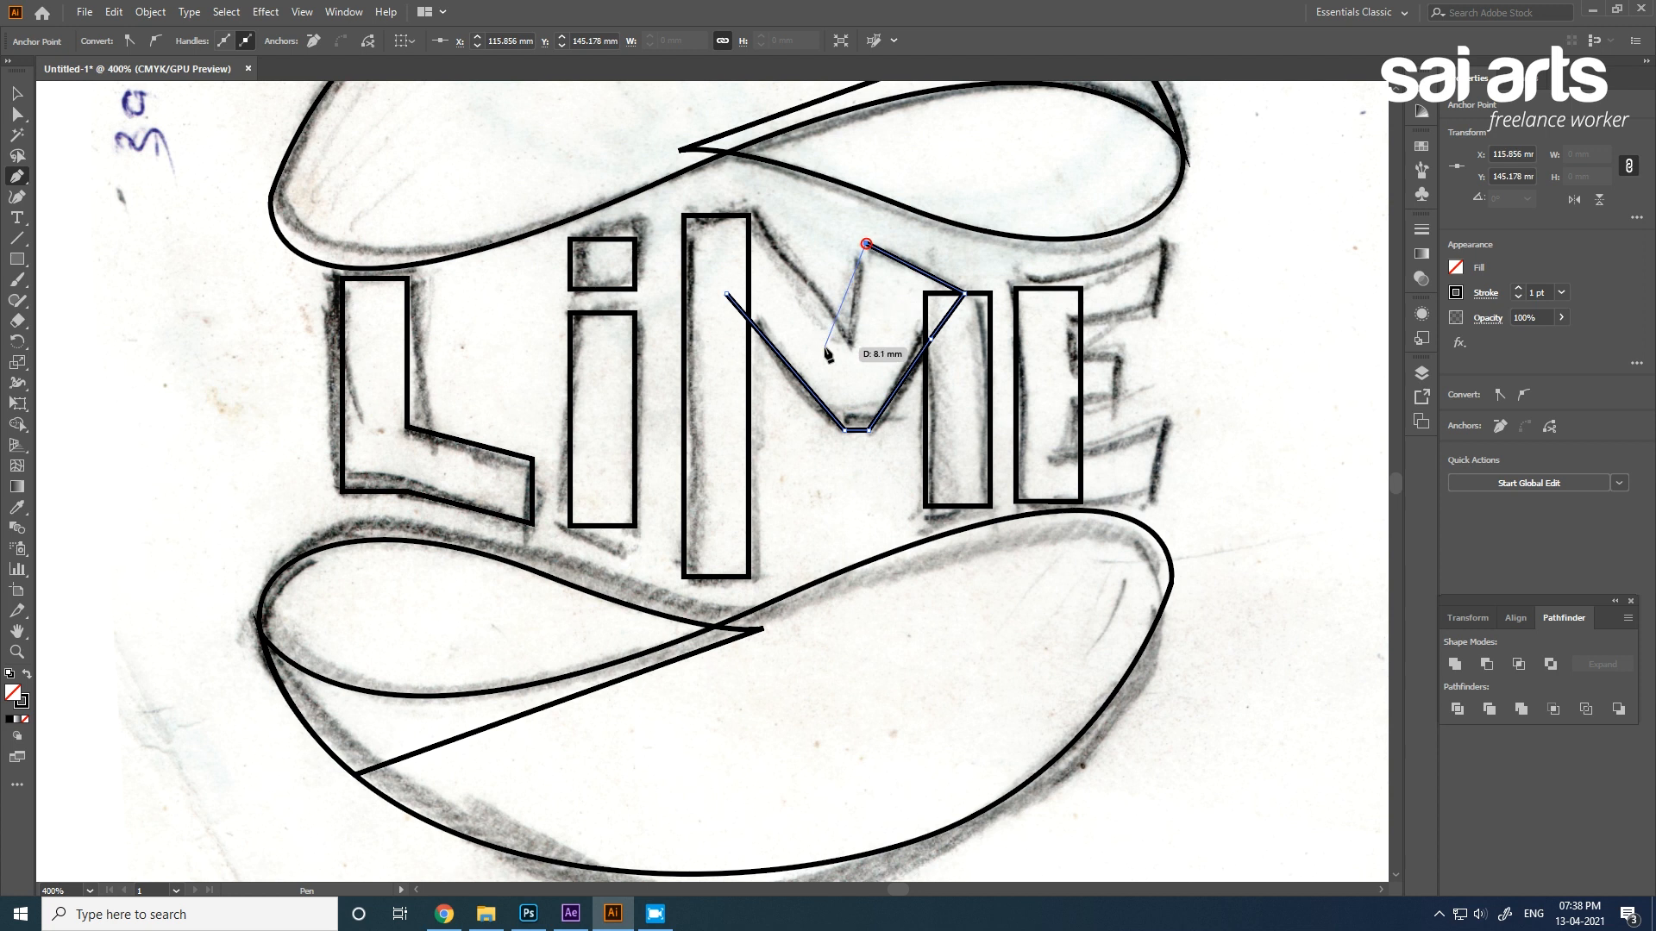
click(852, 347)
click(749, 214)
click(728, 294)
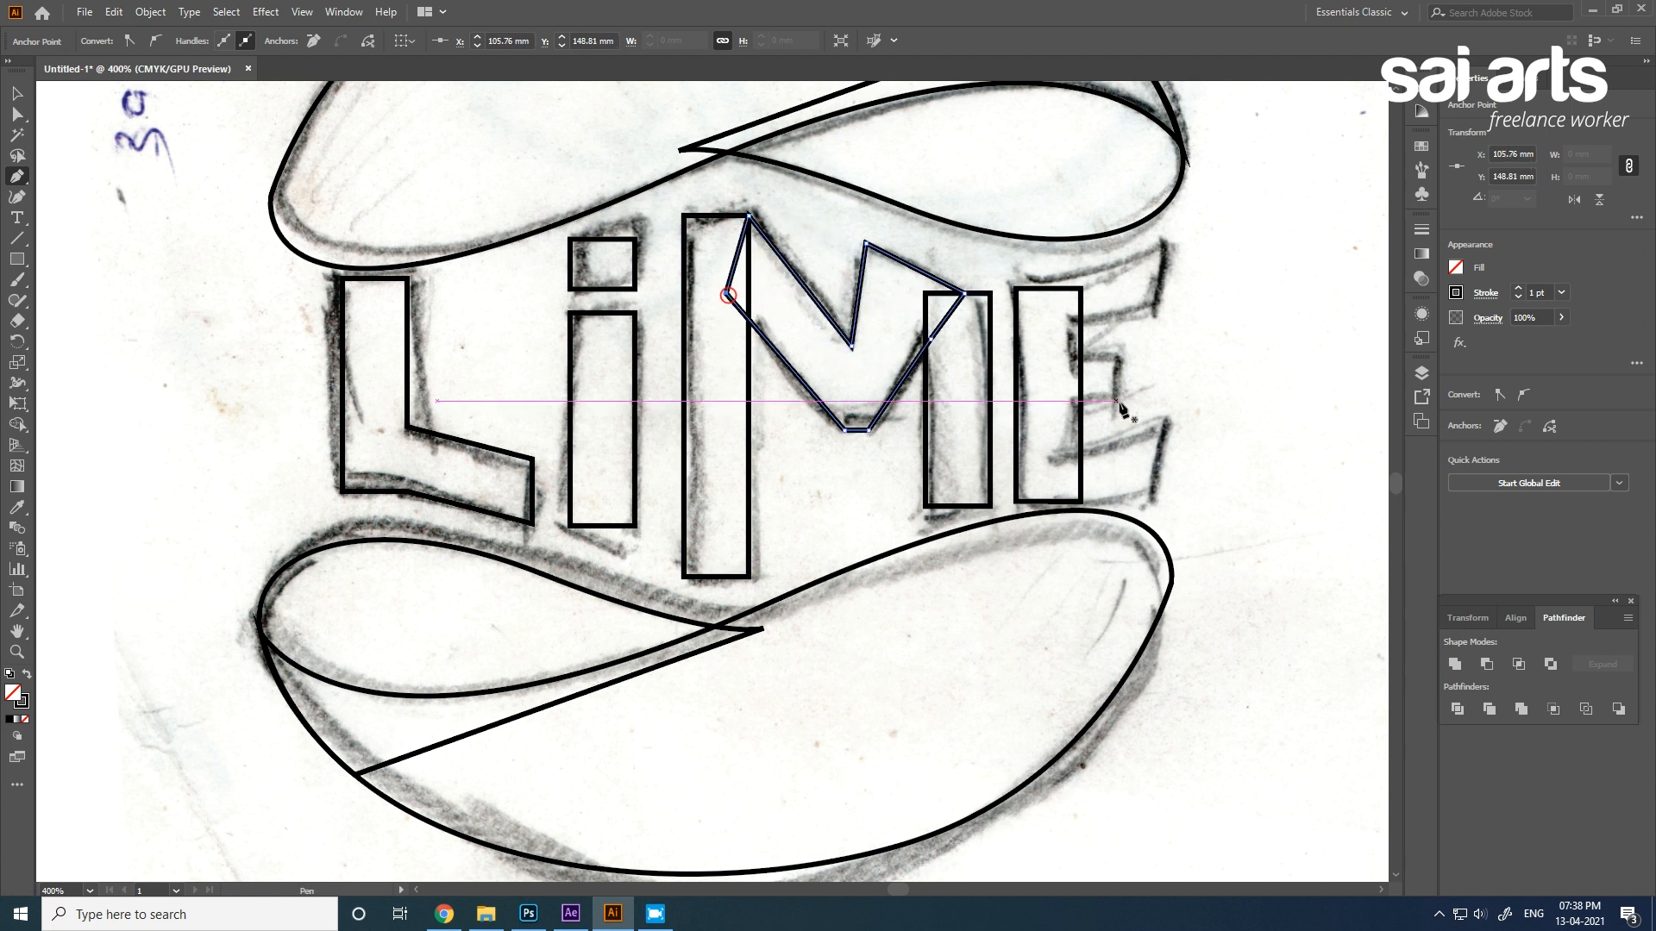
Unite the M's middle with both uprights and delete the extra anchor at the top of the right upright.
click(17, 93)
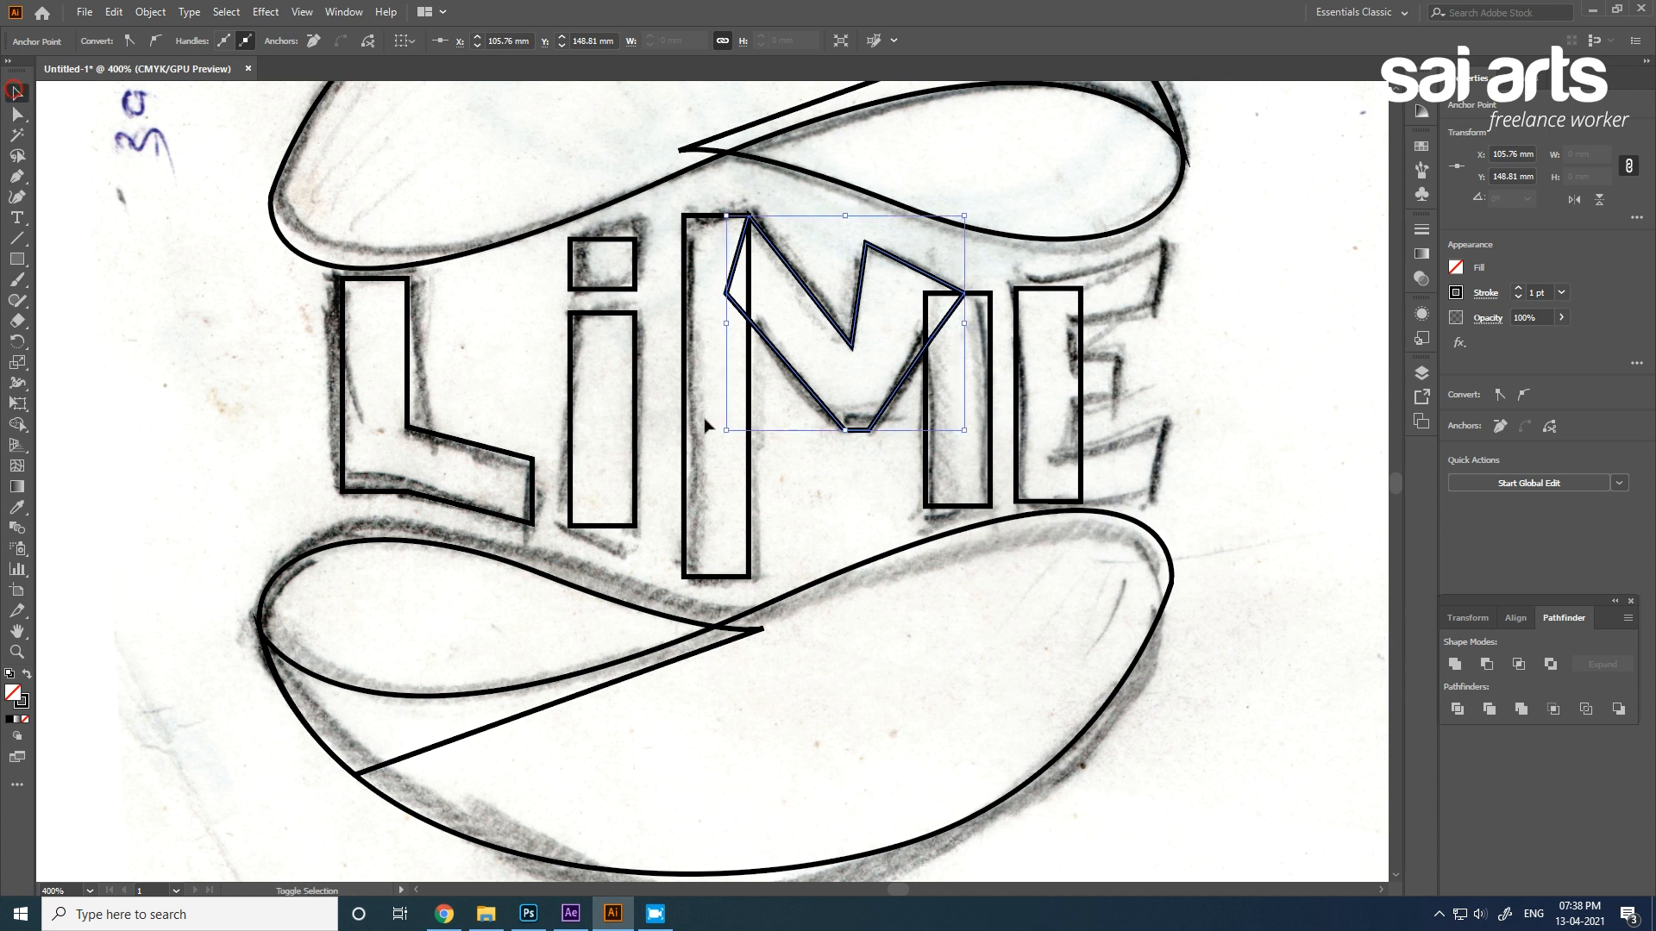
shift+click(749, 466)
shift+click(990, 405)
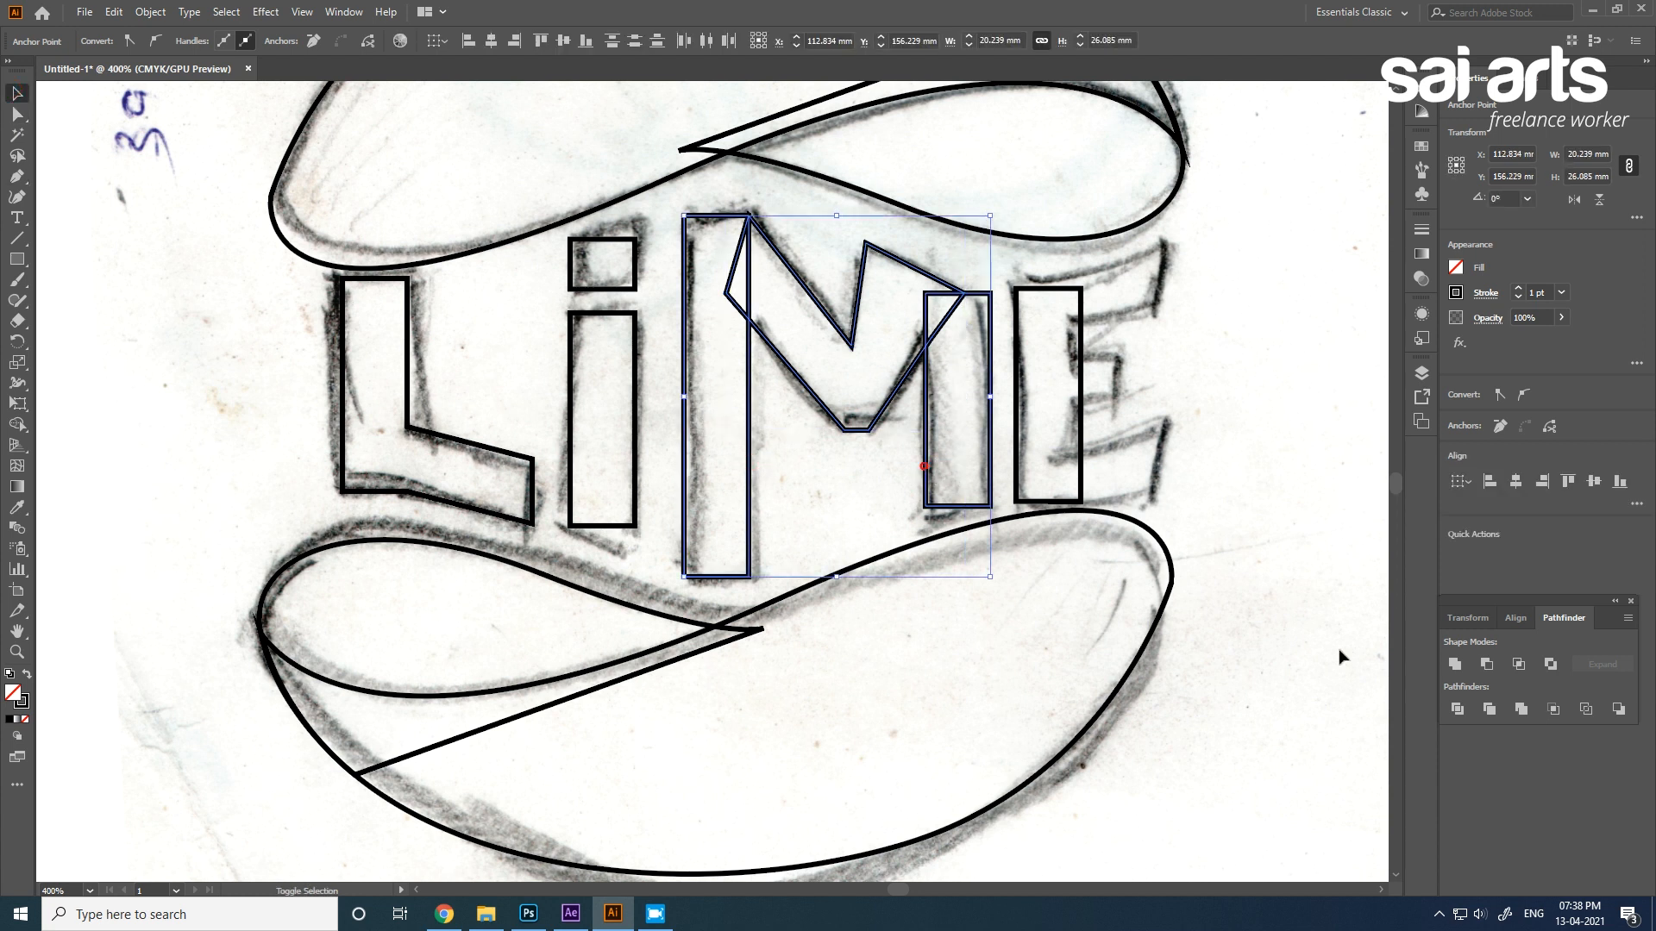
click(1462, 669)
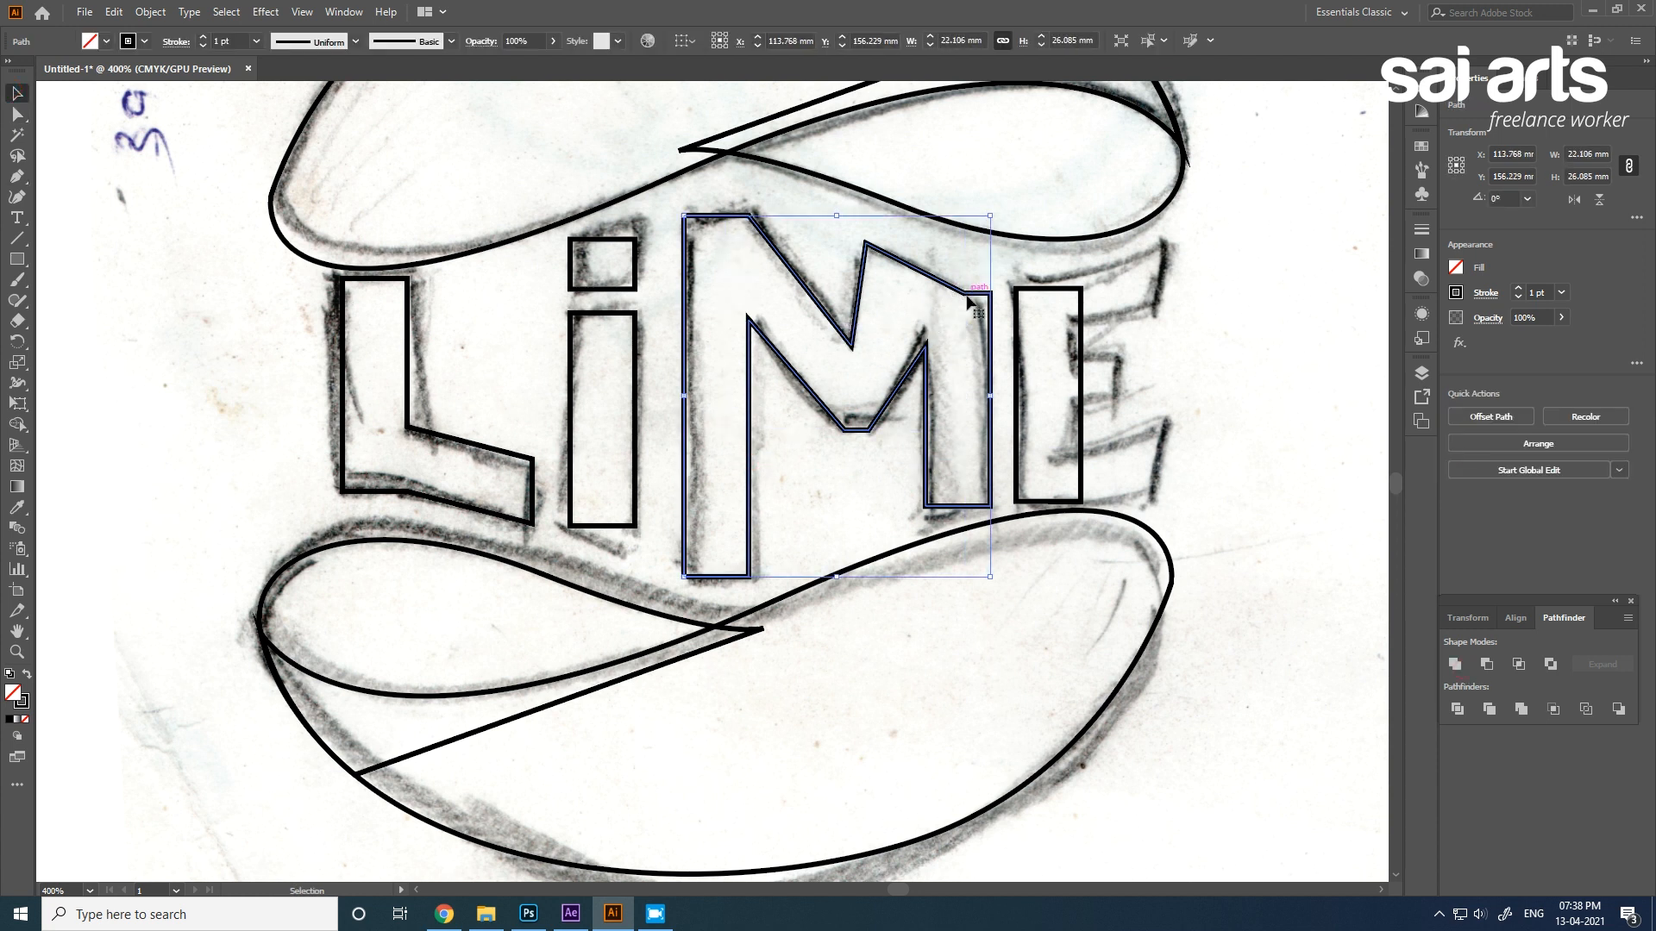
key(p)
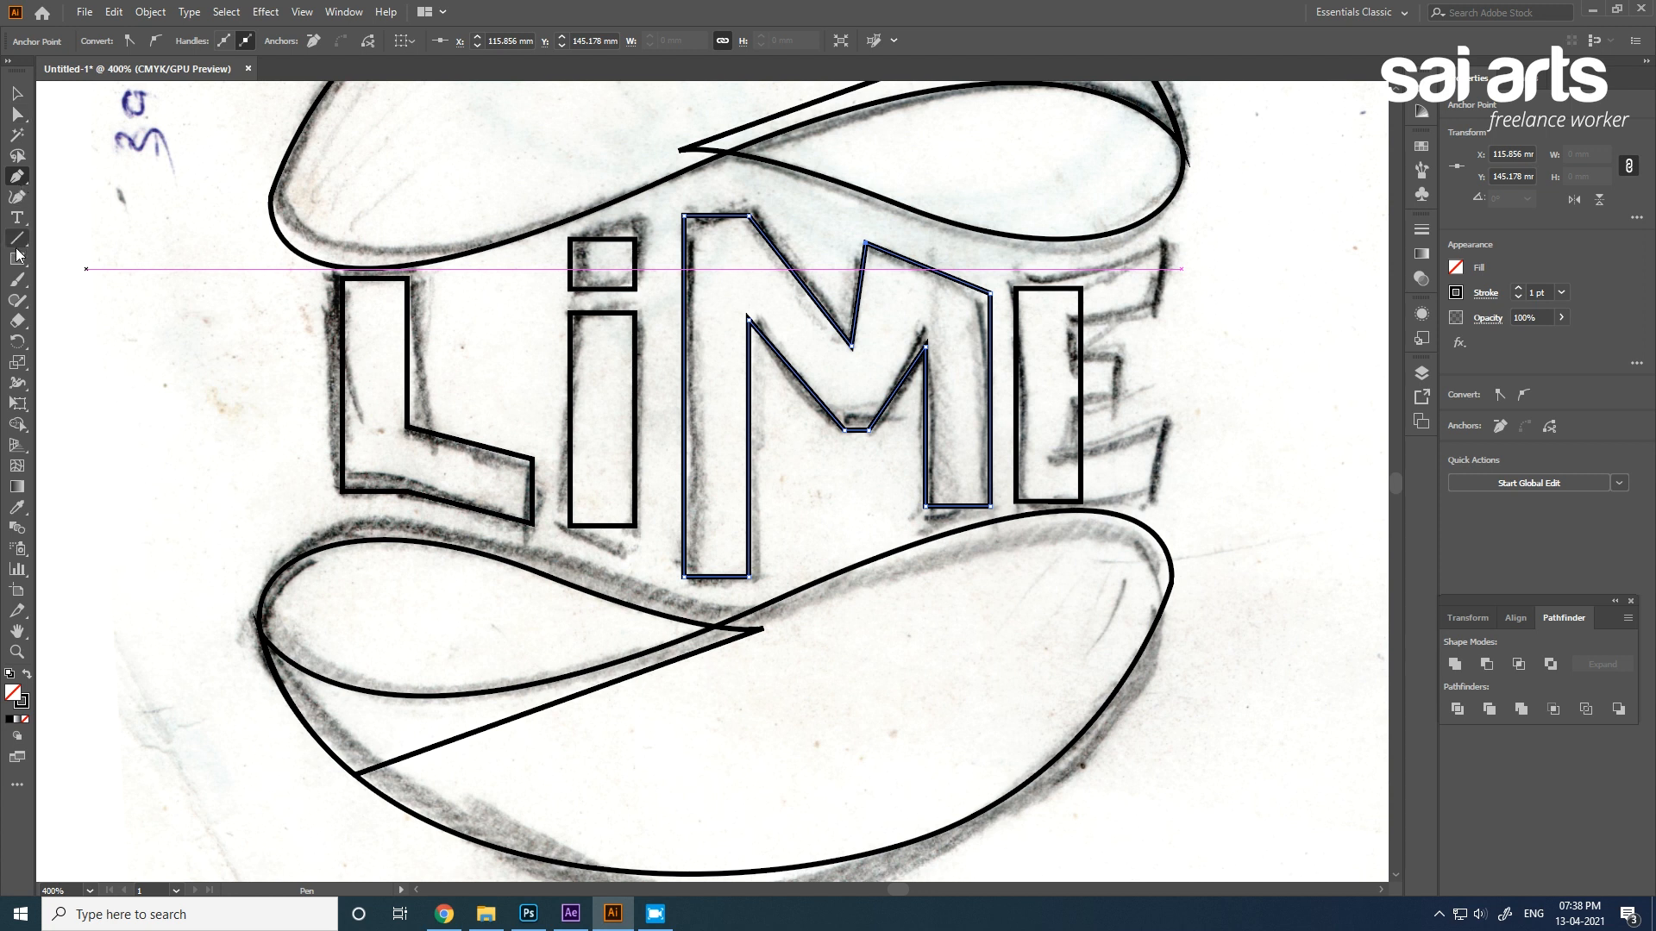
Draw the E's upper arm as a closed four-cornered shape about 10.8 mm wide and 5.9 mm high, overlapping the upright.
click(1164, 245)
click(1154, 307)
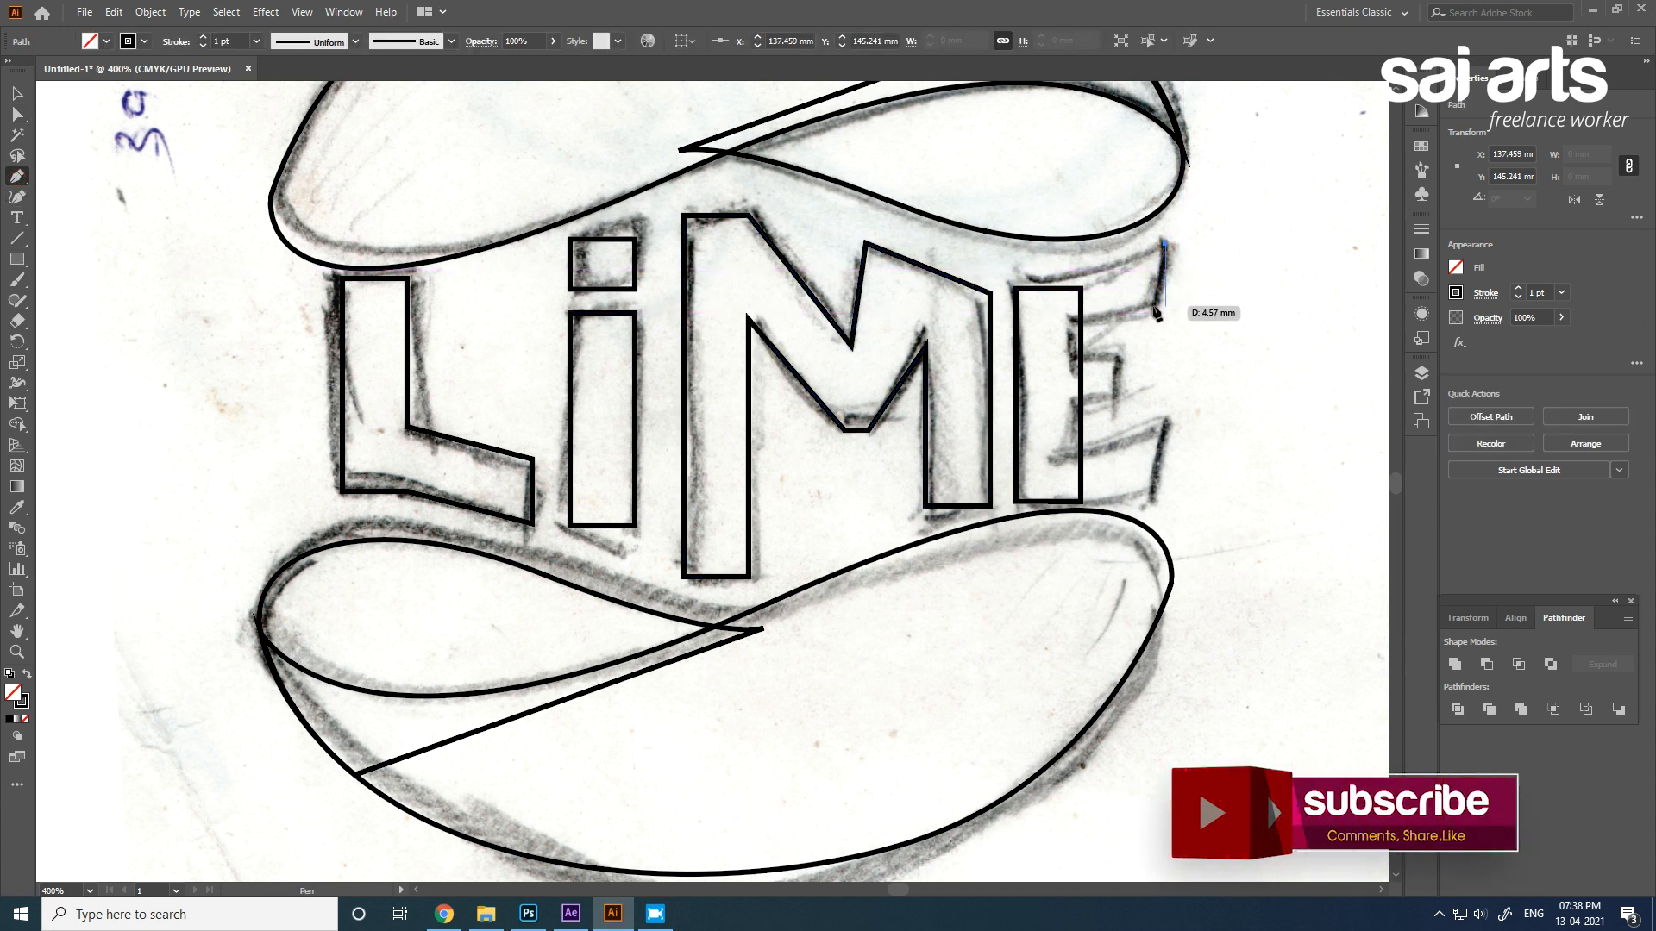
click(1066, 326)
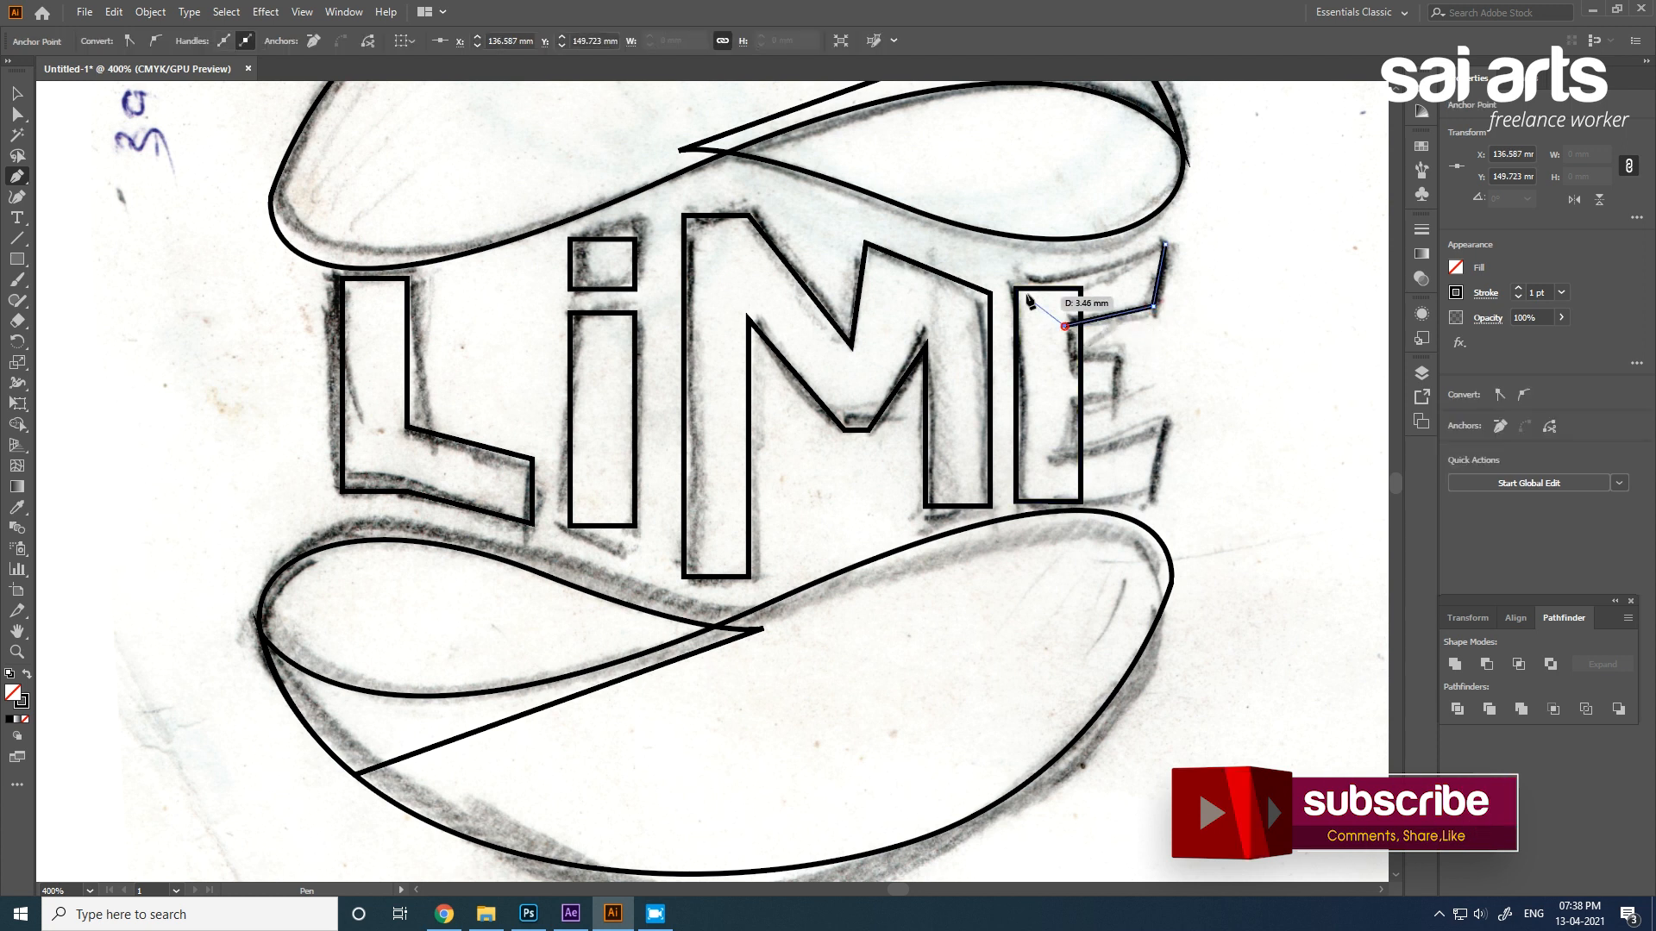
click(1016, 294)
click(1164, 245)
Reflect a copy of the E's upper arm across the horizontal axis and move it down over the sketched lower arm.
click(17, 93)
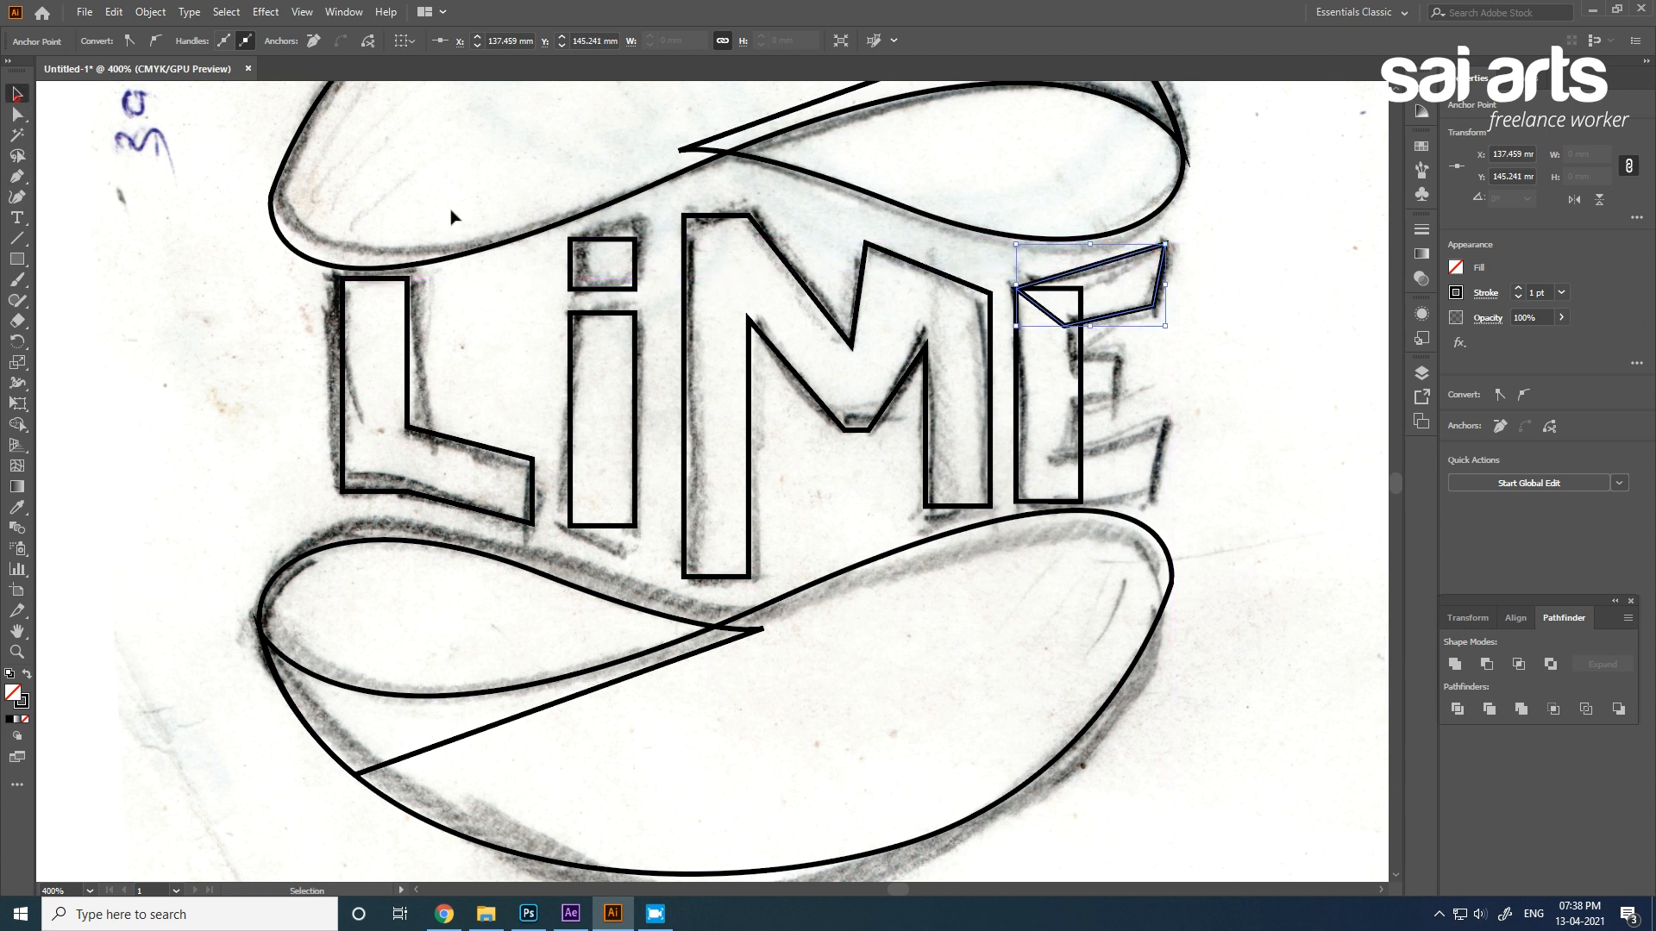
right_click(1166, 263)
mouse_move(1221, 538)
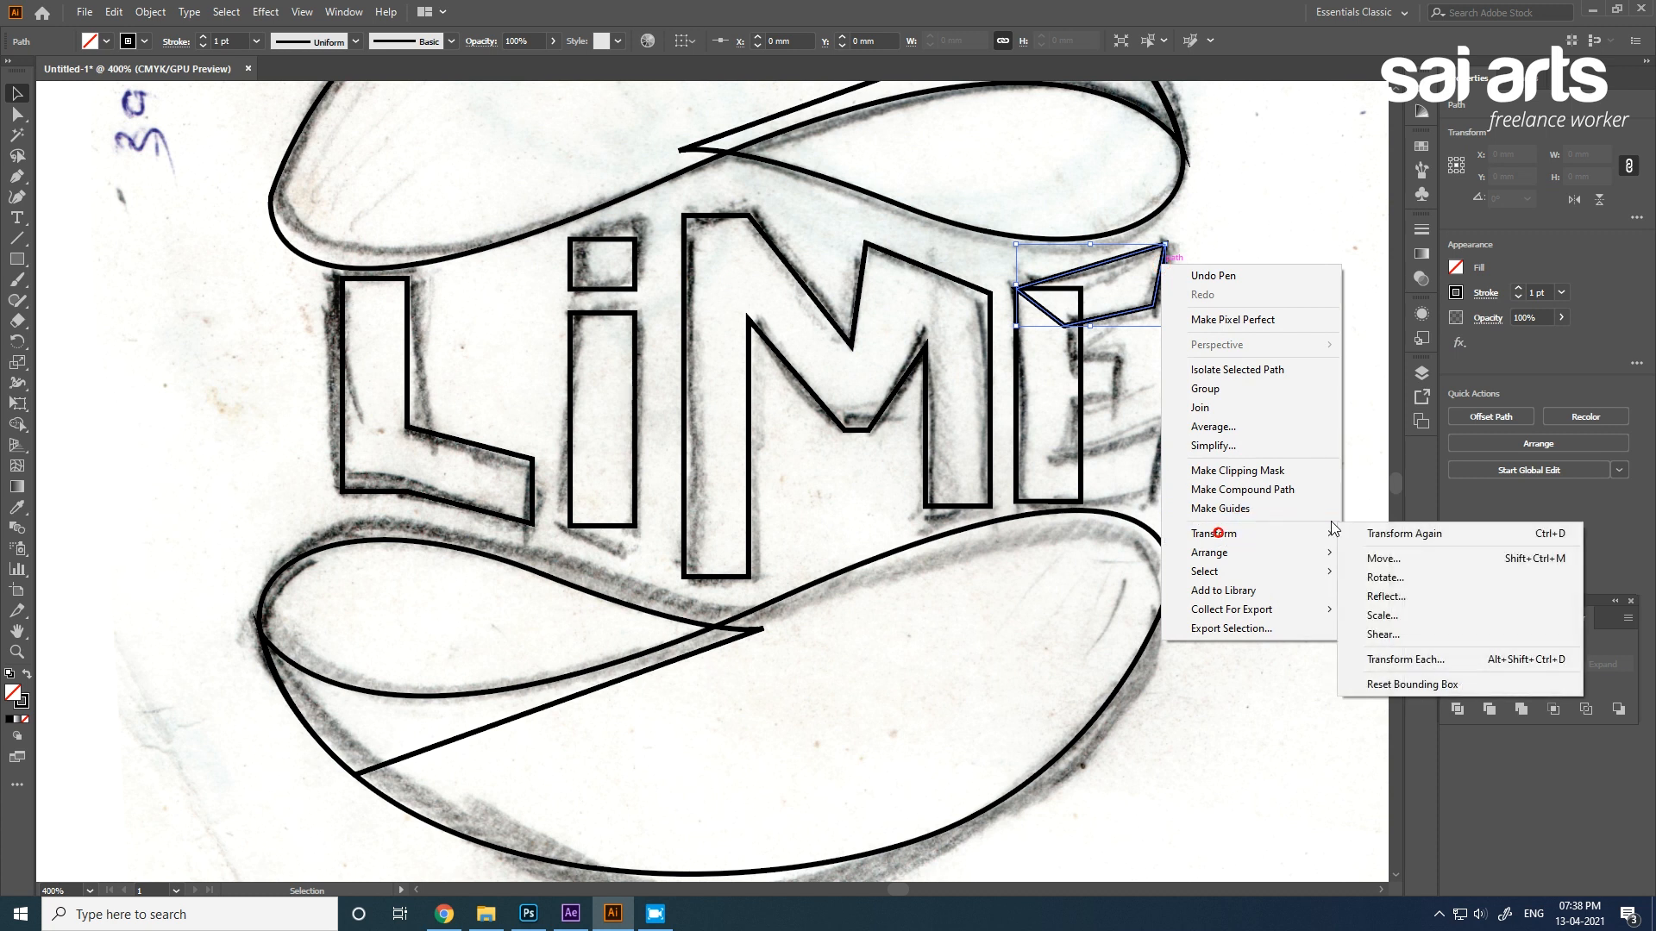
click(1385, 595)
click(1060, 252)
click(1084, 454)
drag(1140, 294, 1152, 464)
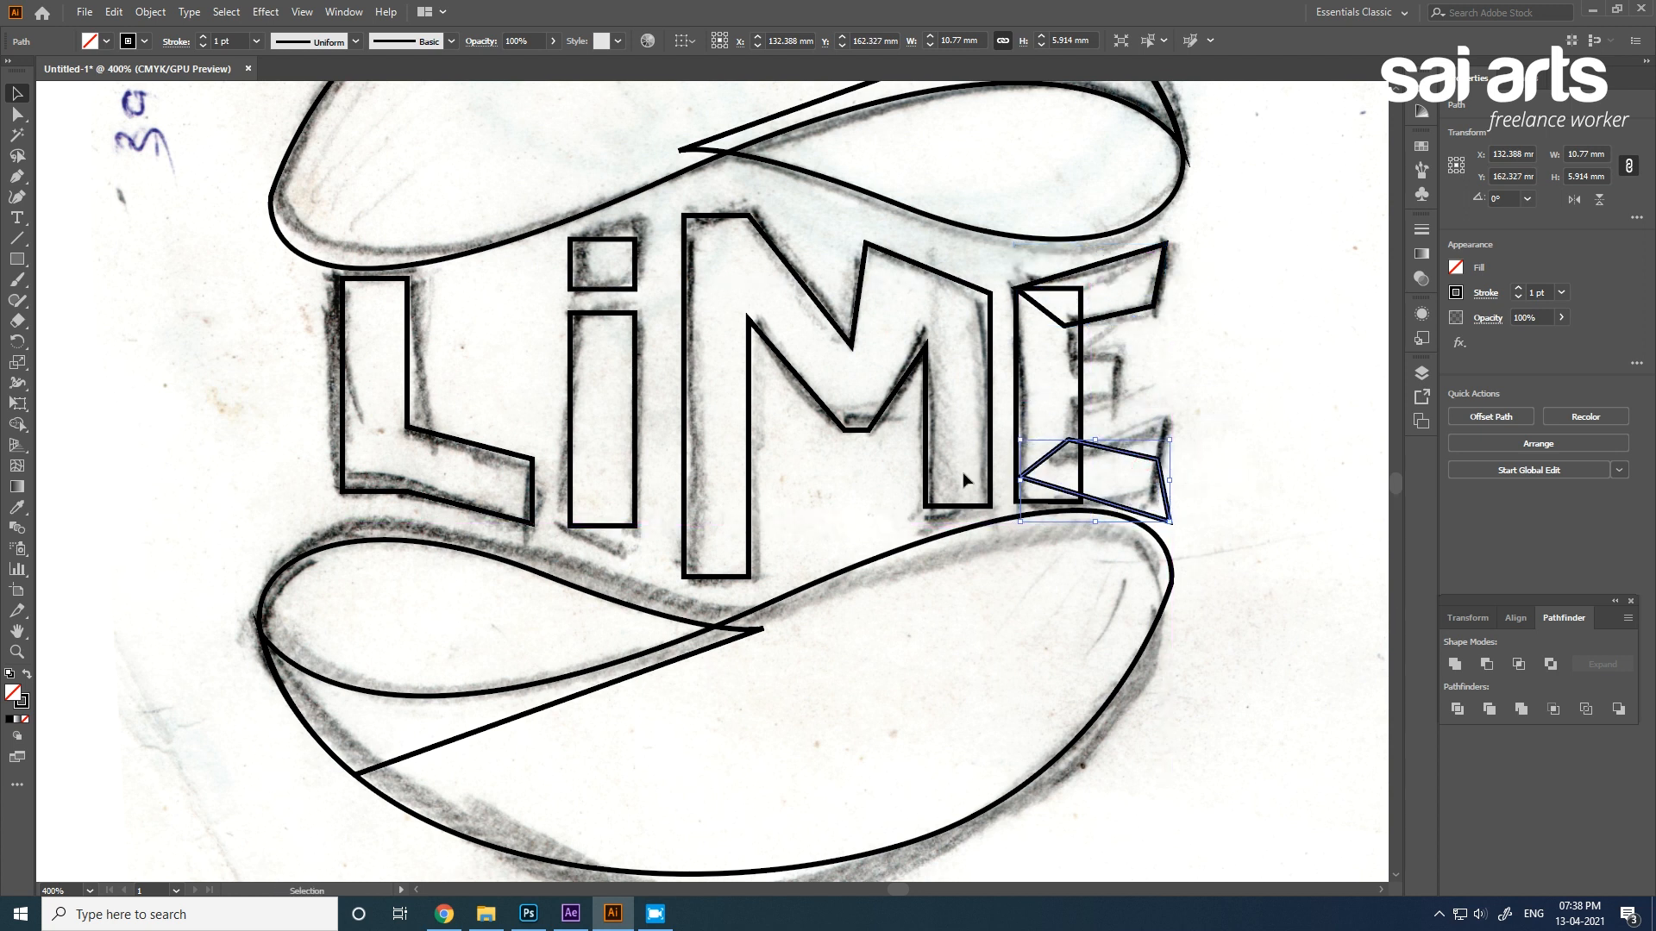
Reshape the E's lower arm by moving its anchors to the sketched end corners and the foot of the upright.
click(11, 112)
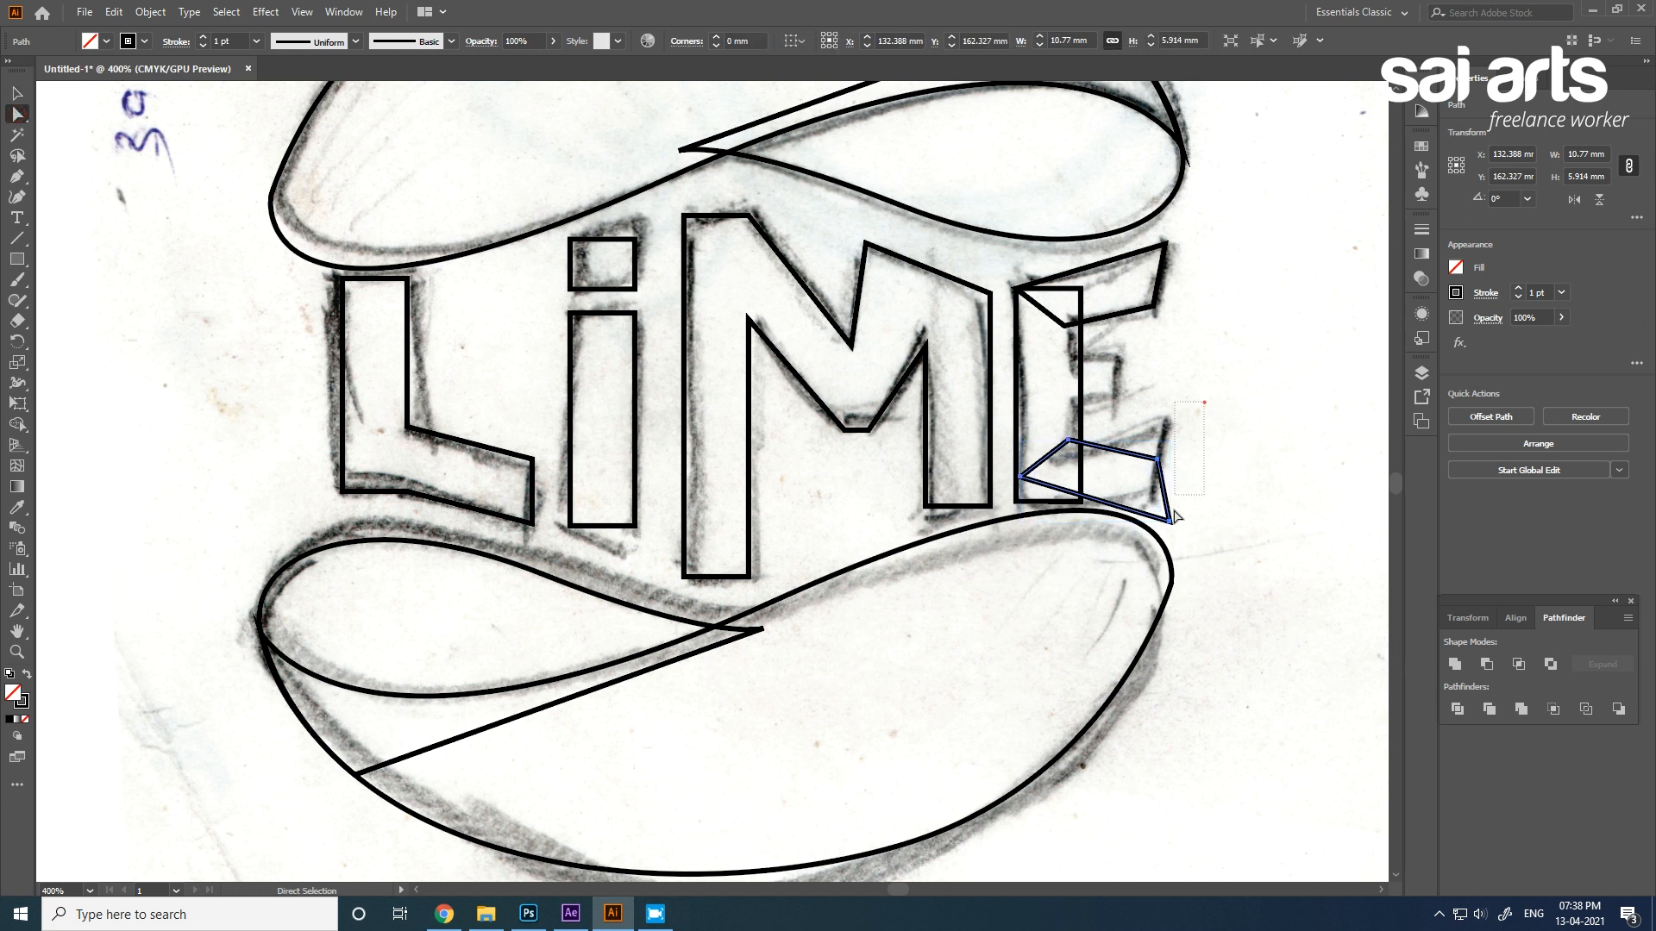
drag(1168, 522, 1163, 427)
drag(1019, 481, 1016, 501)
click(1292, 355)
Unite the E's upright with its upper and lower arms.
drag(1227, 268, 1063, 474)
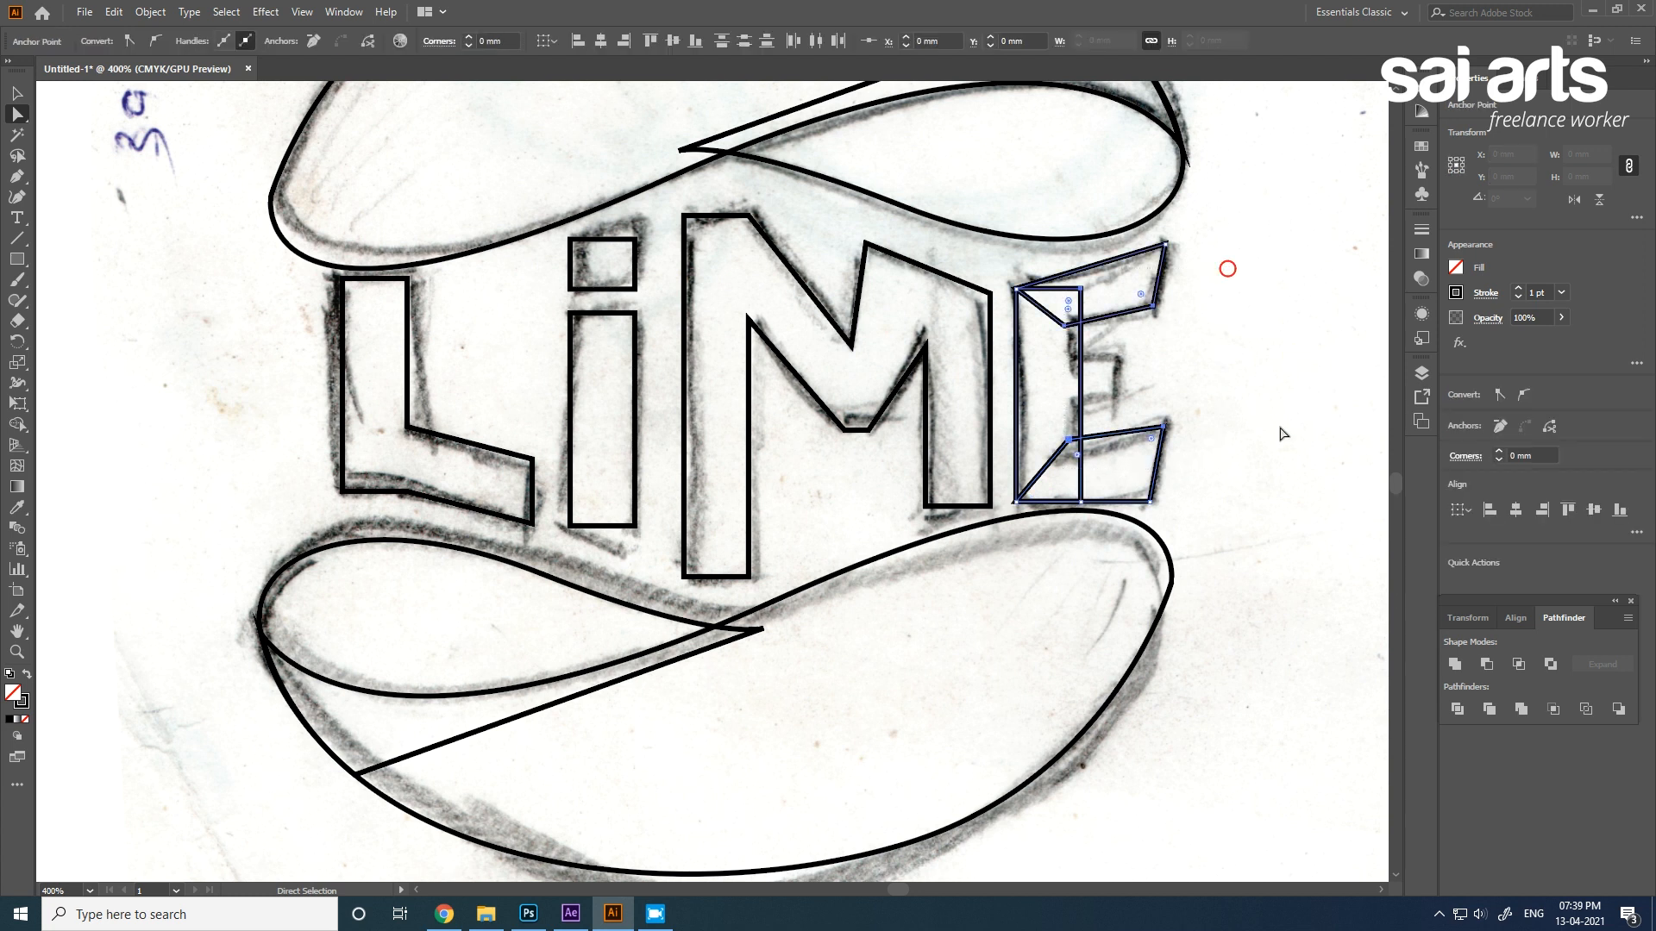
click(1458, 663)
click(1224, 390)
Draw the E's short middle bar as a closed four-cornered shape overlapping the upright, and unite it with the E.
key(p)
click(1070, 361)
shift+click(1120, 362)
click(1119, 395)
click(1062, 395)
click(1070, 362)
key(v)
shift+click(1143, 428)
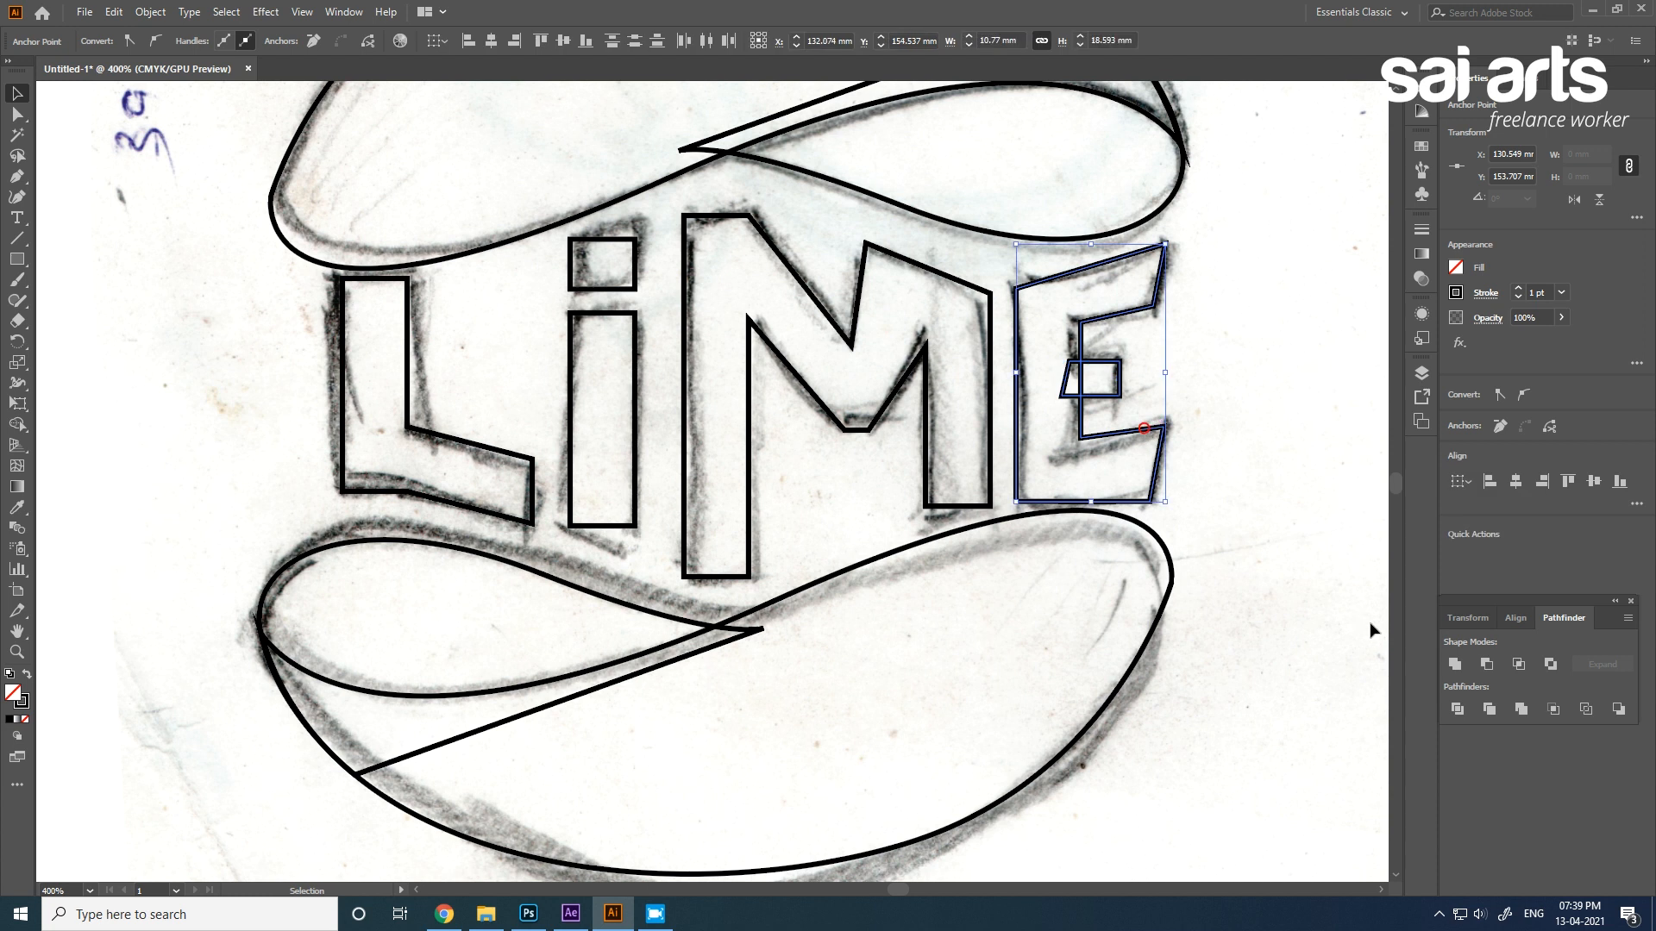
click(1455, 664)
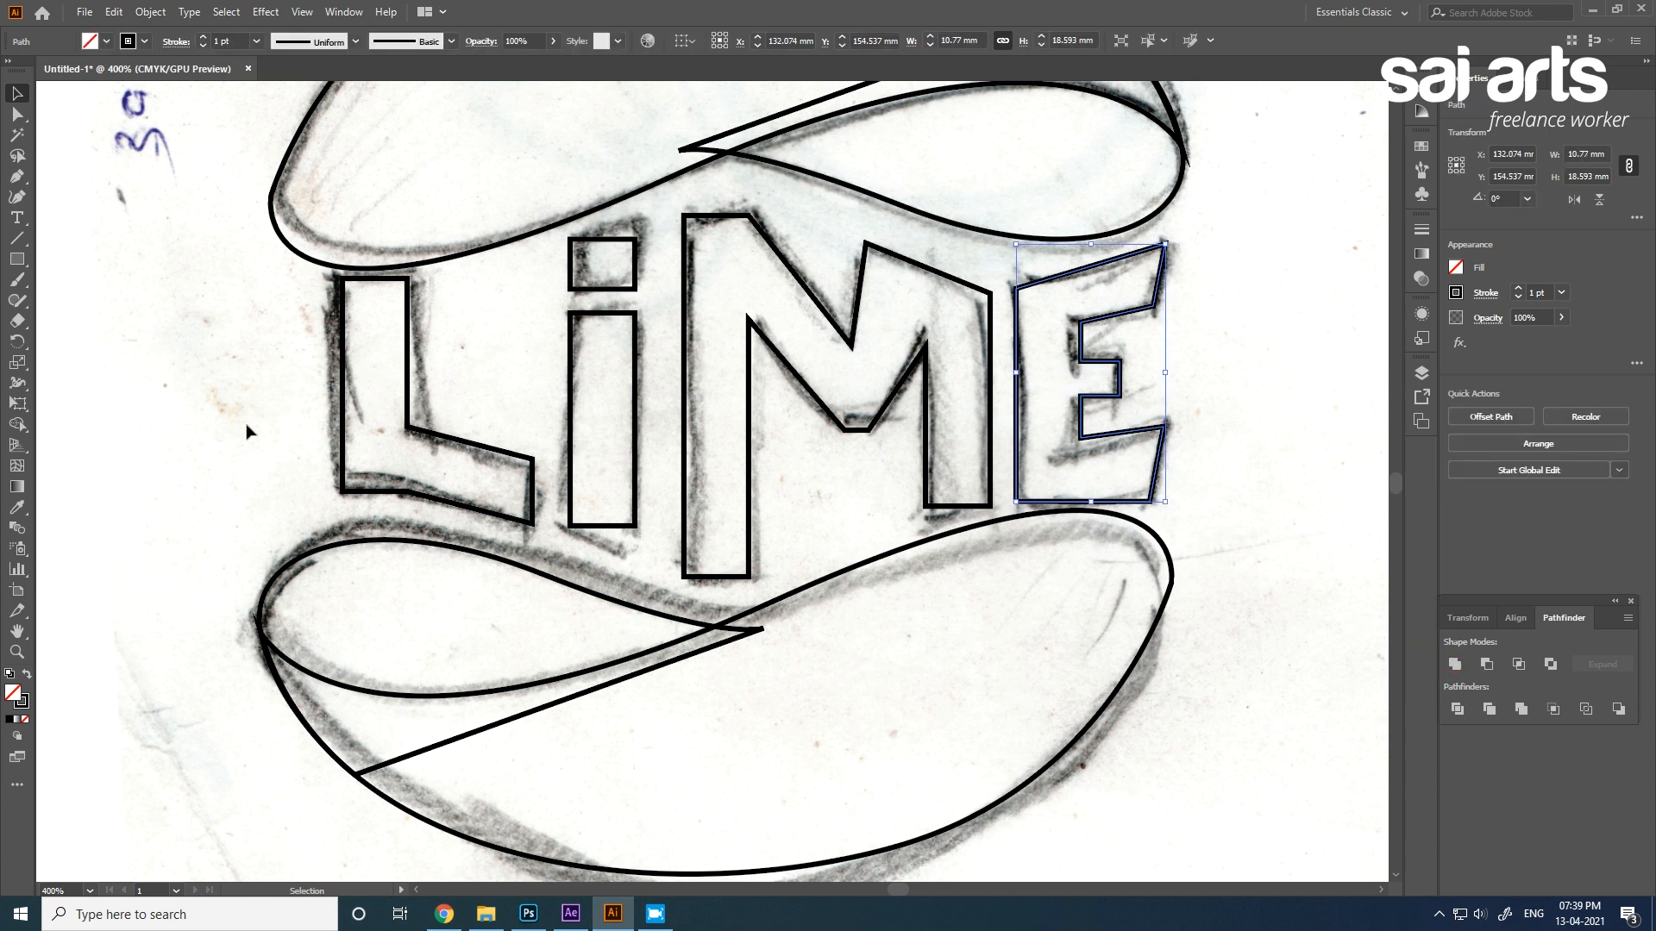
Delete the extra anchor on the L's lower edge so its base runs as one straight slanted line.
click(405, 498)
key(p)
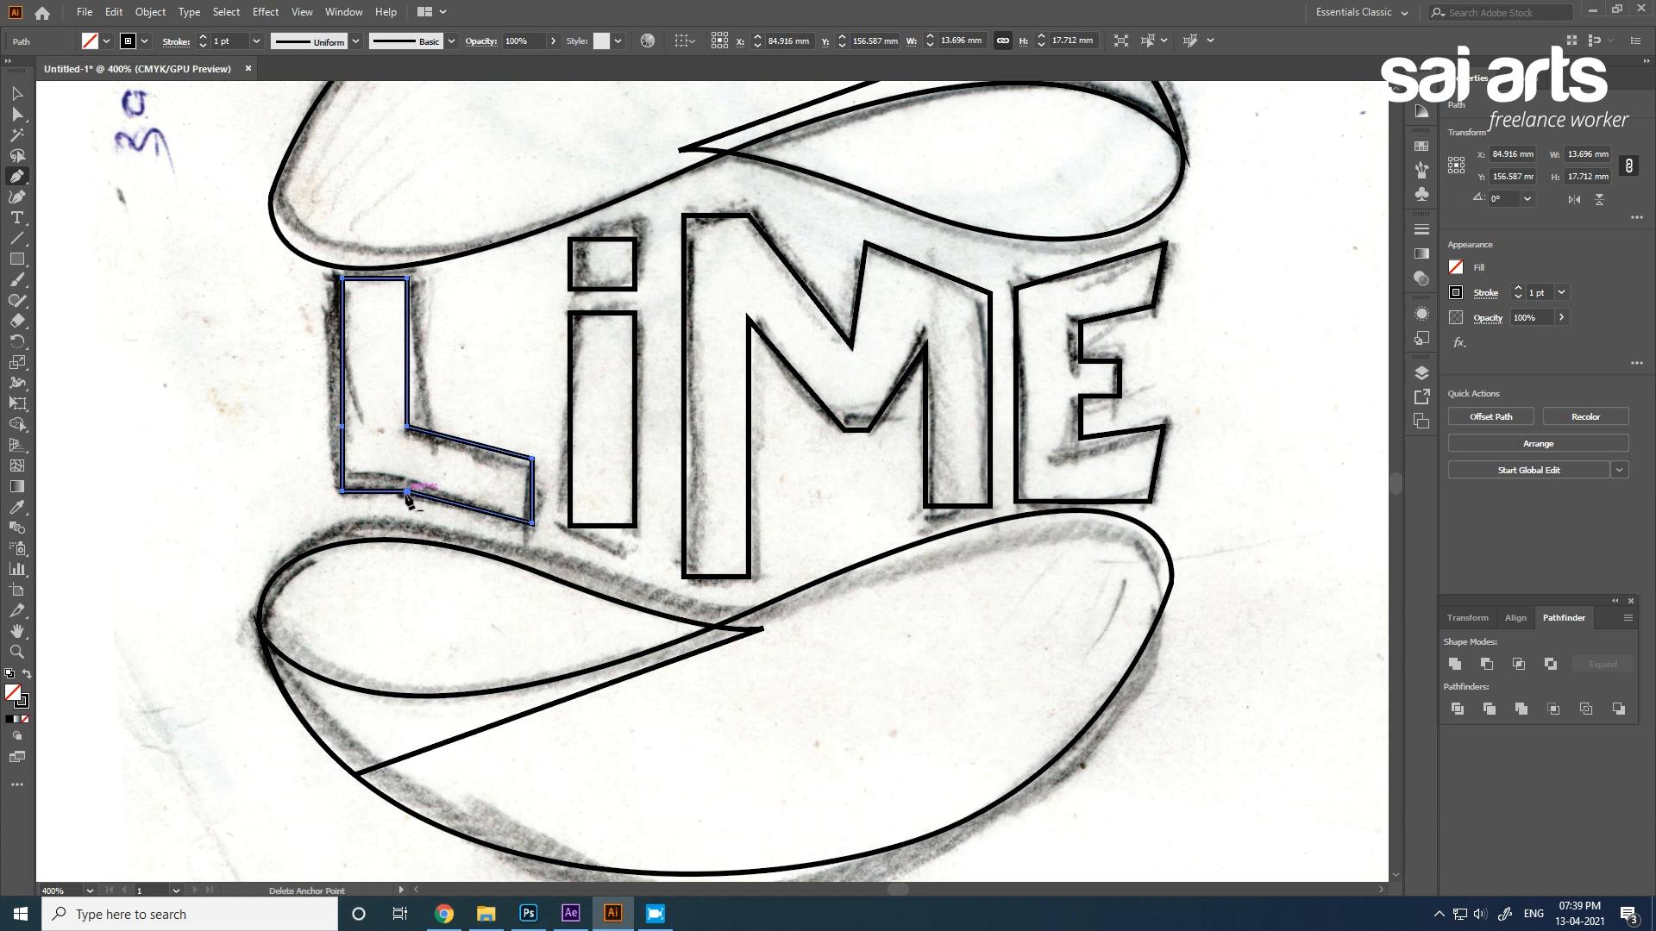
click(406, 494)
key(v)
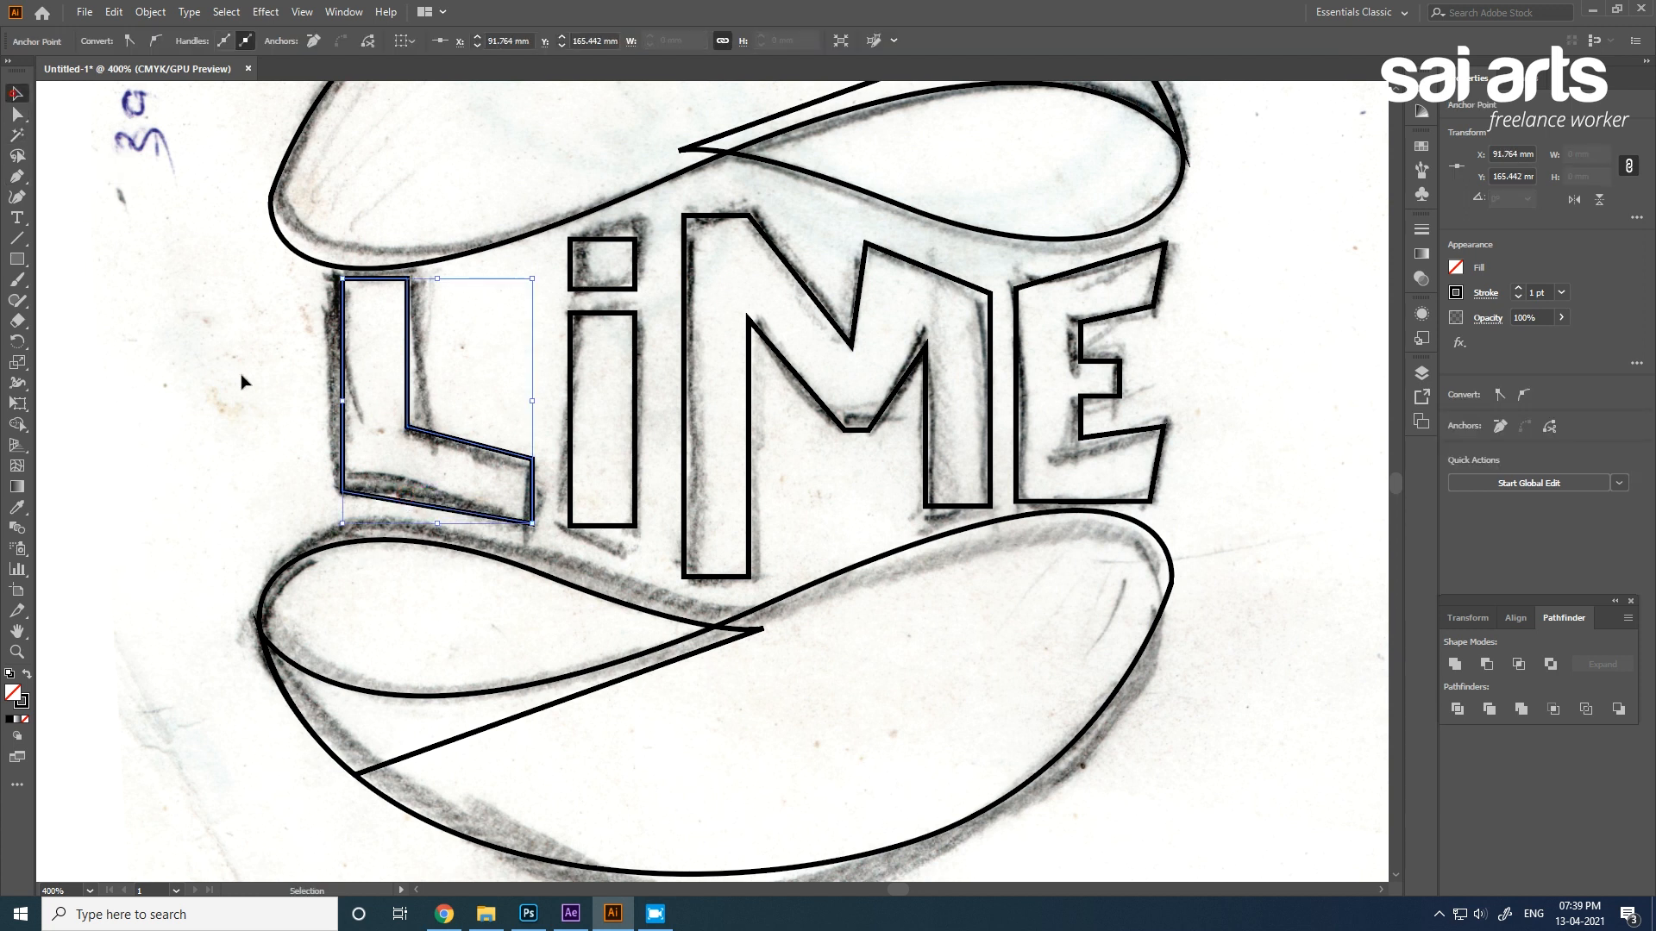
click(239, 375)
Hide the linked scan of the sketch so that only the vector outlines show.
scroll(721, 355, down, 3)
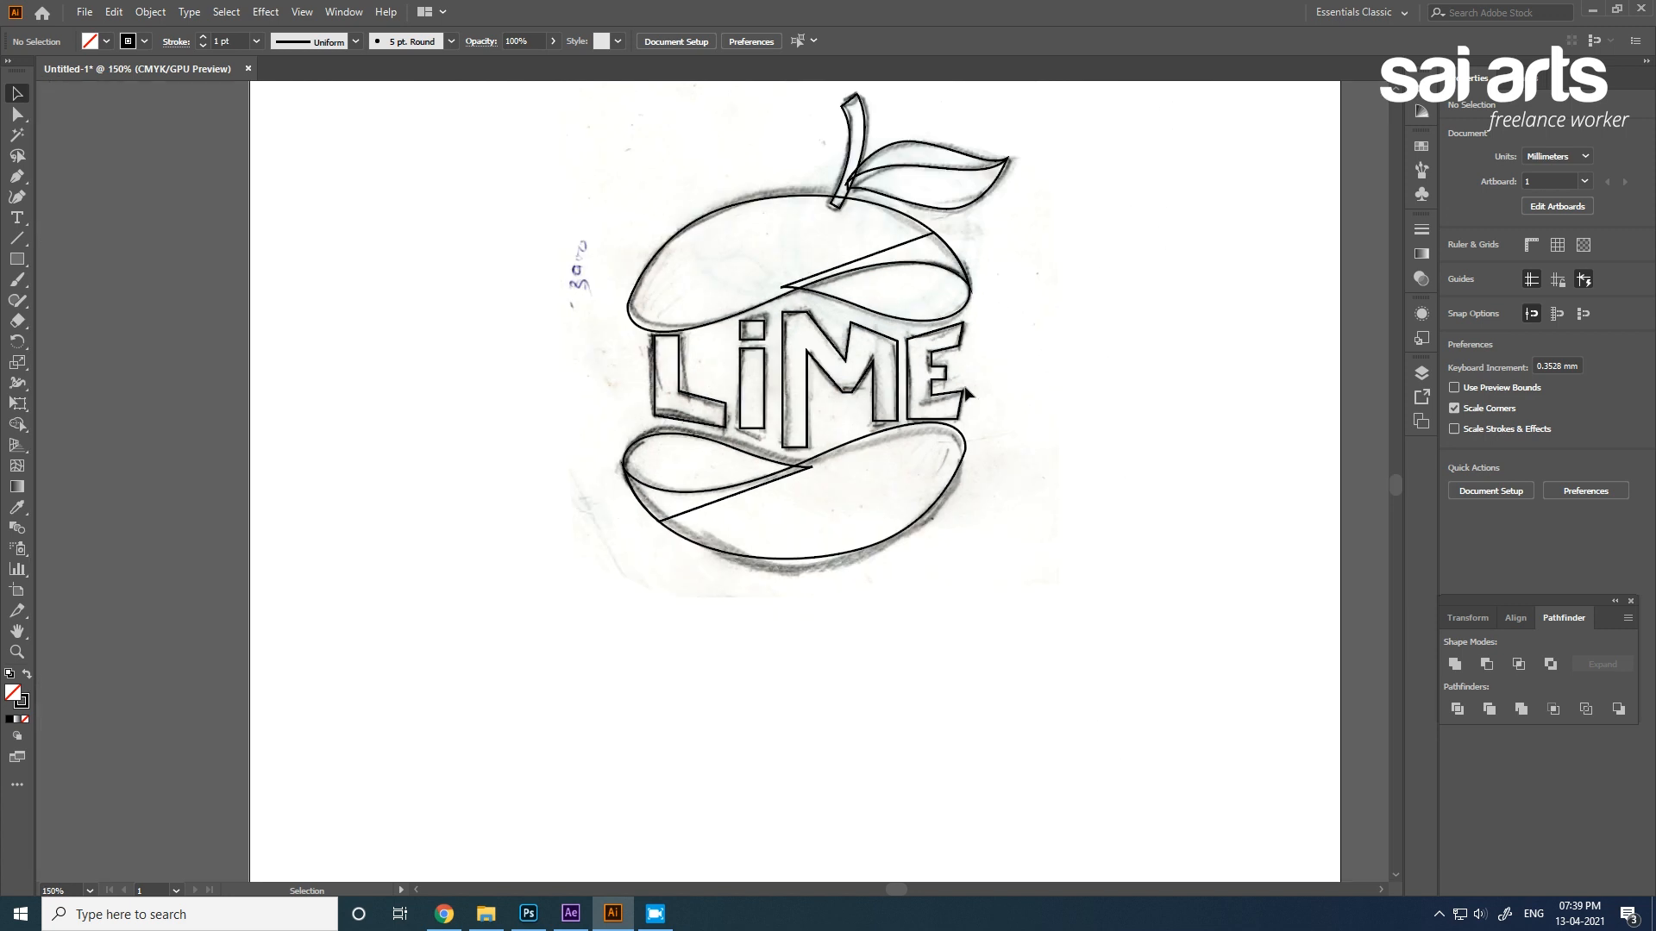
drag(942, 263, 880, 381)
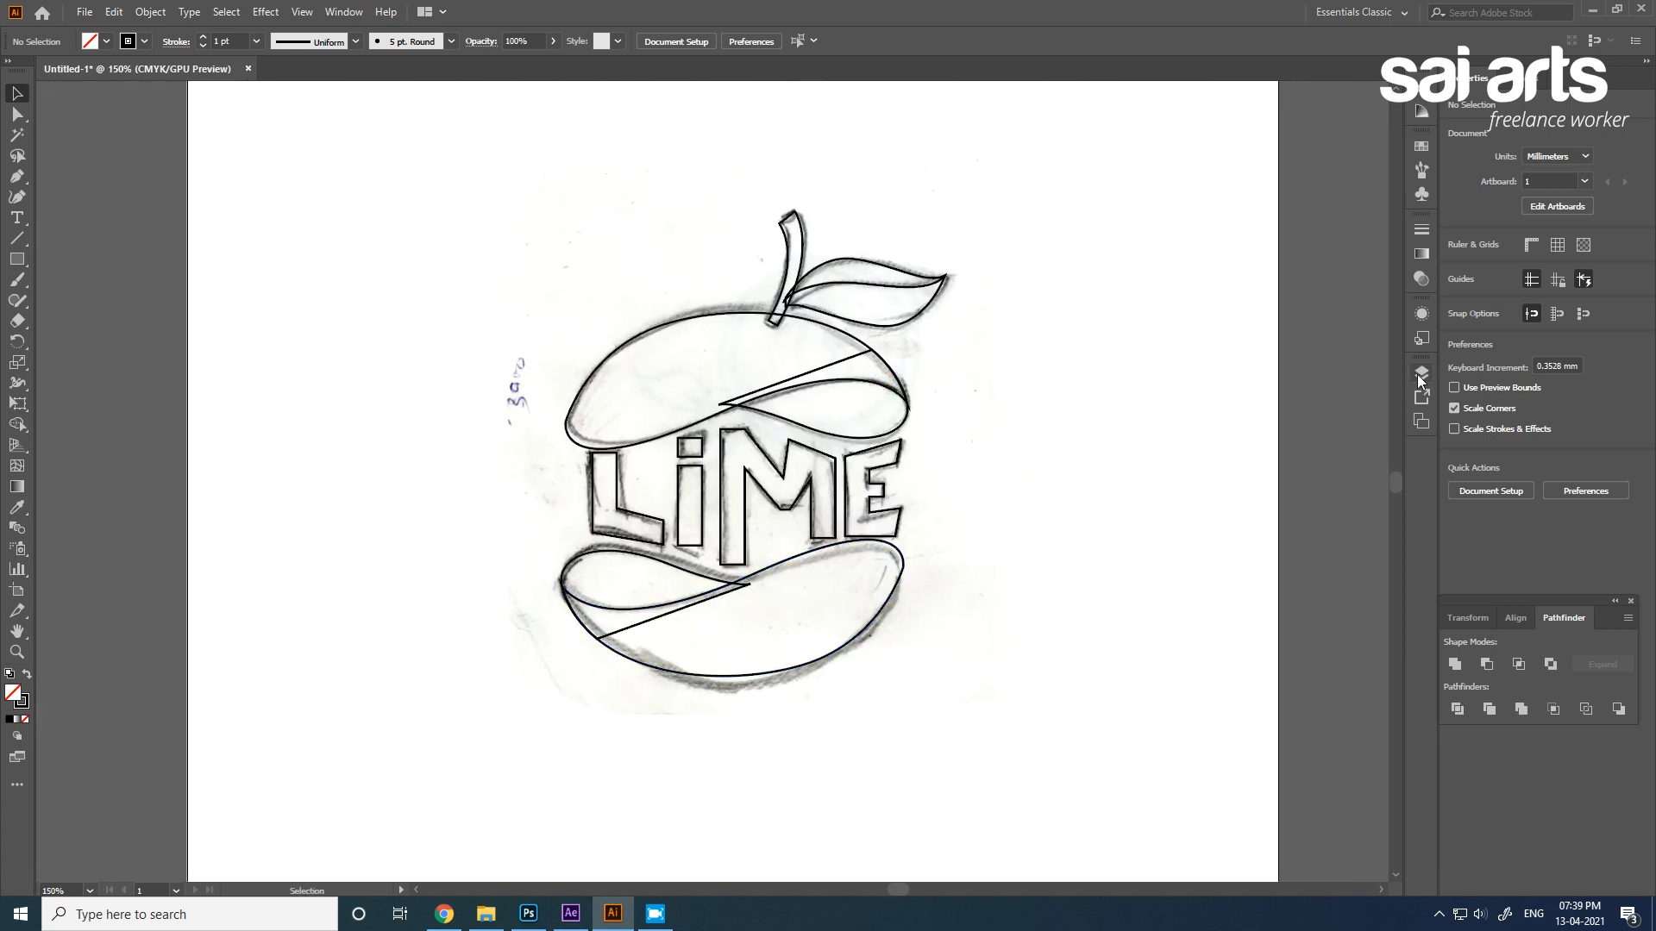
click(1420, 373)
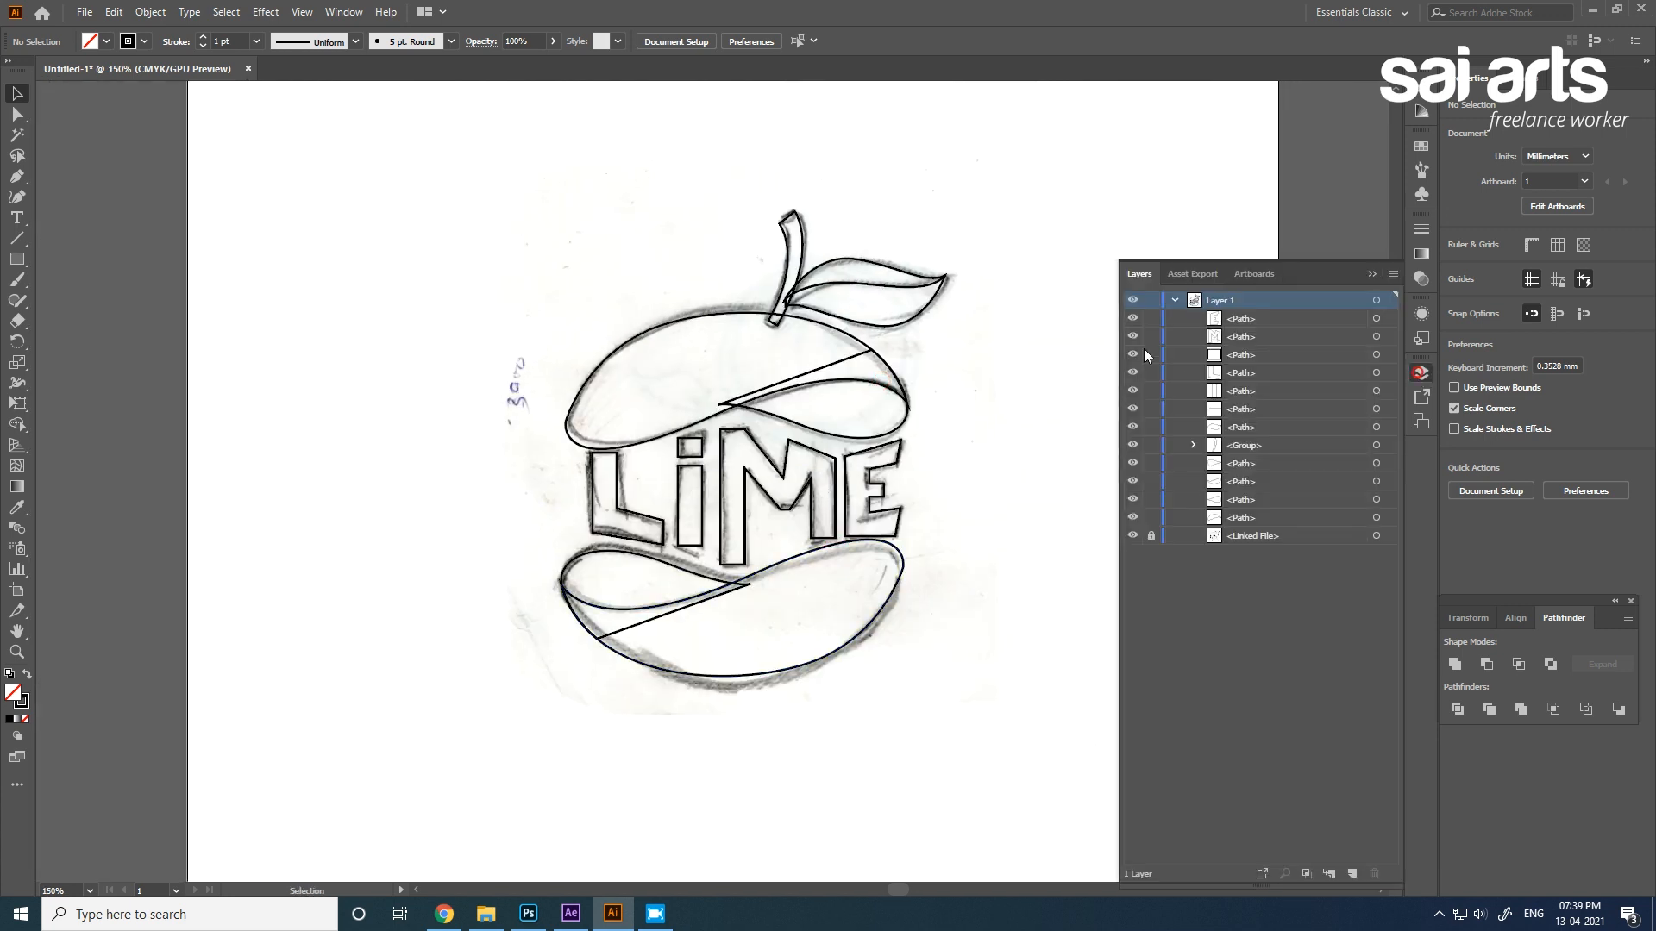
click(1133, 536)
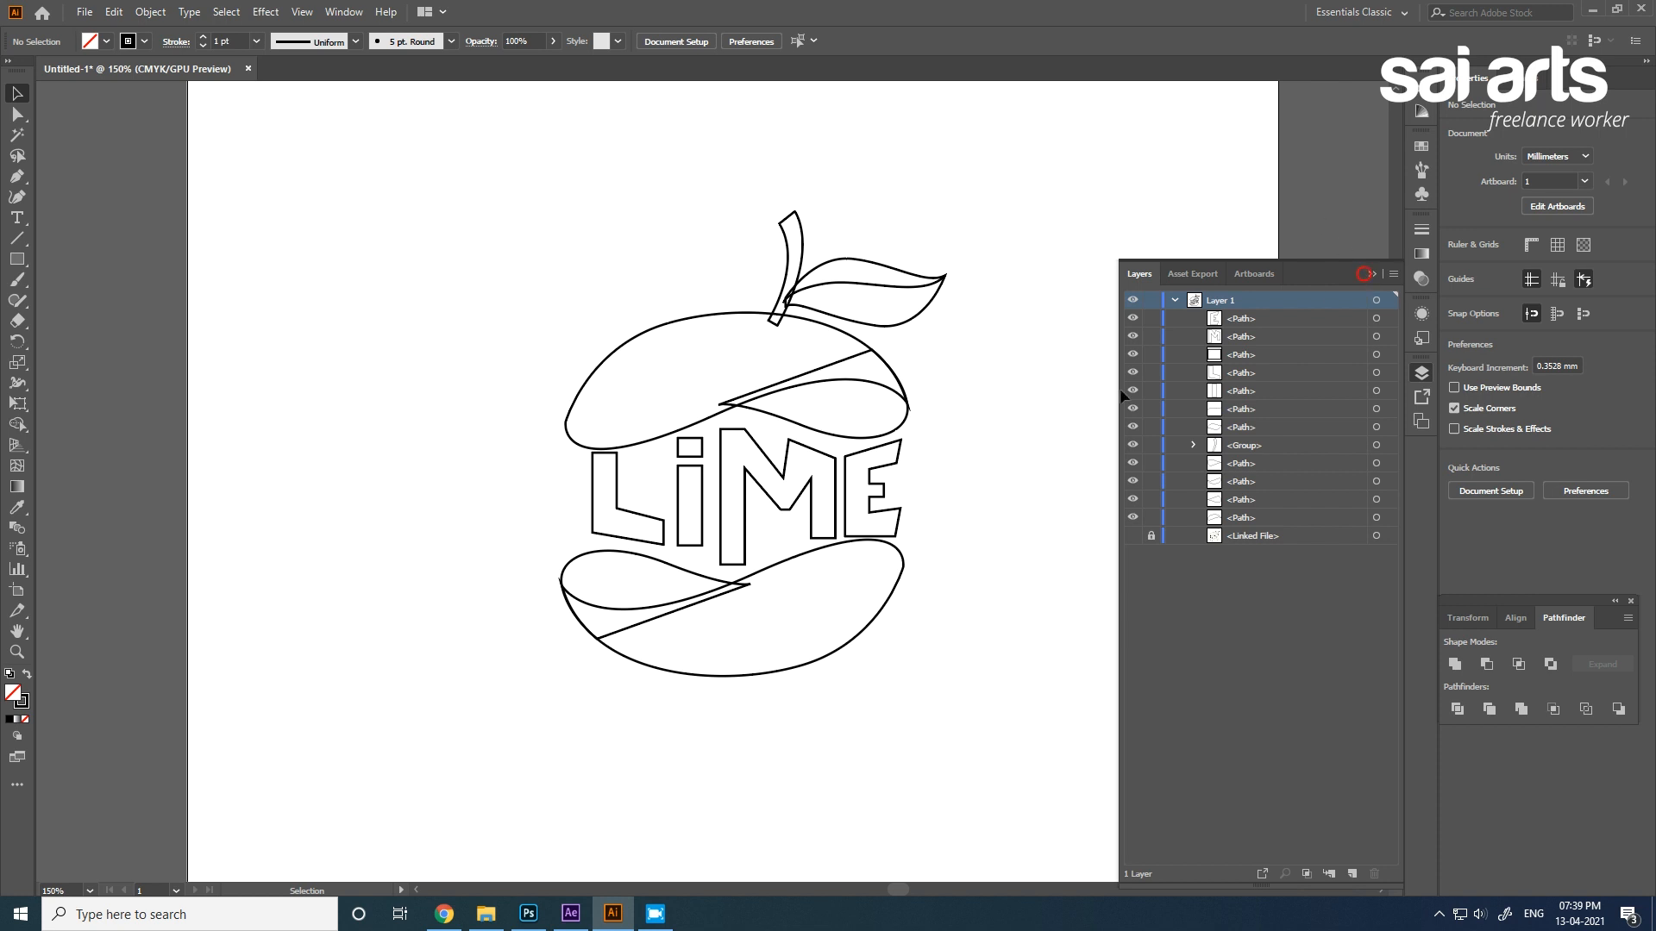
click(1373, 270)
Select all the LiME letters including the i's dot, fill them with yellow and remove their stroke.
drag(917, 471, 446, 497)
scroll(766, 459, up, 1)
shift+click(576, 418)
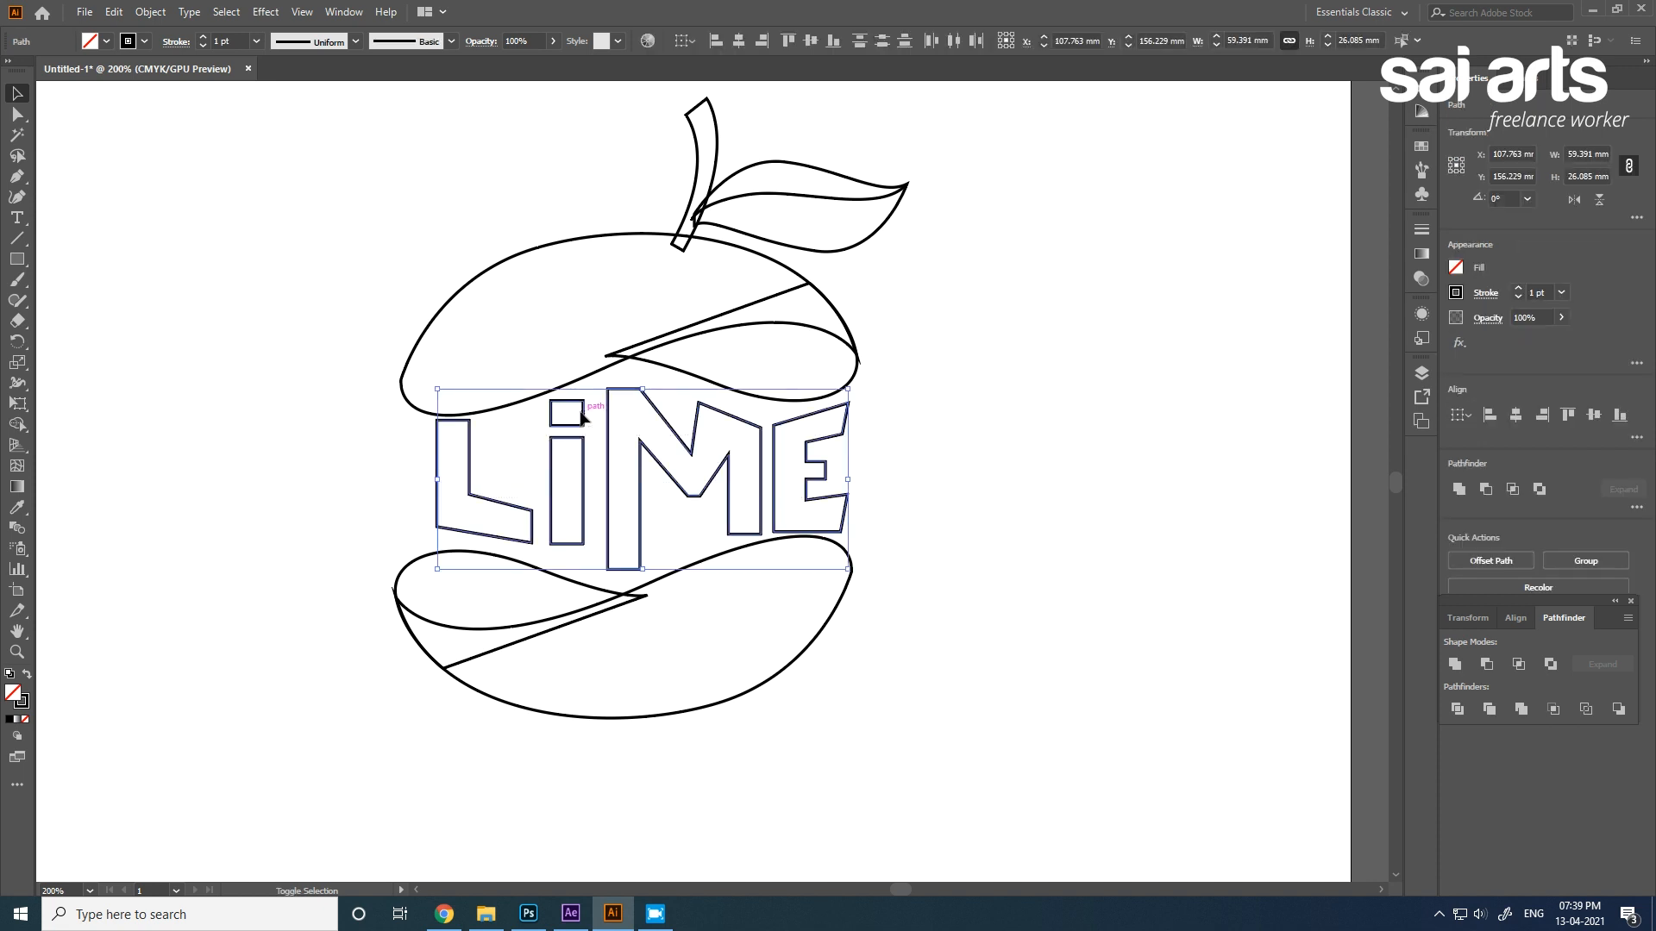
click(1421, 148)
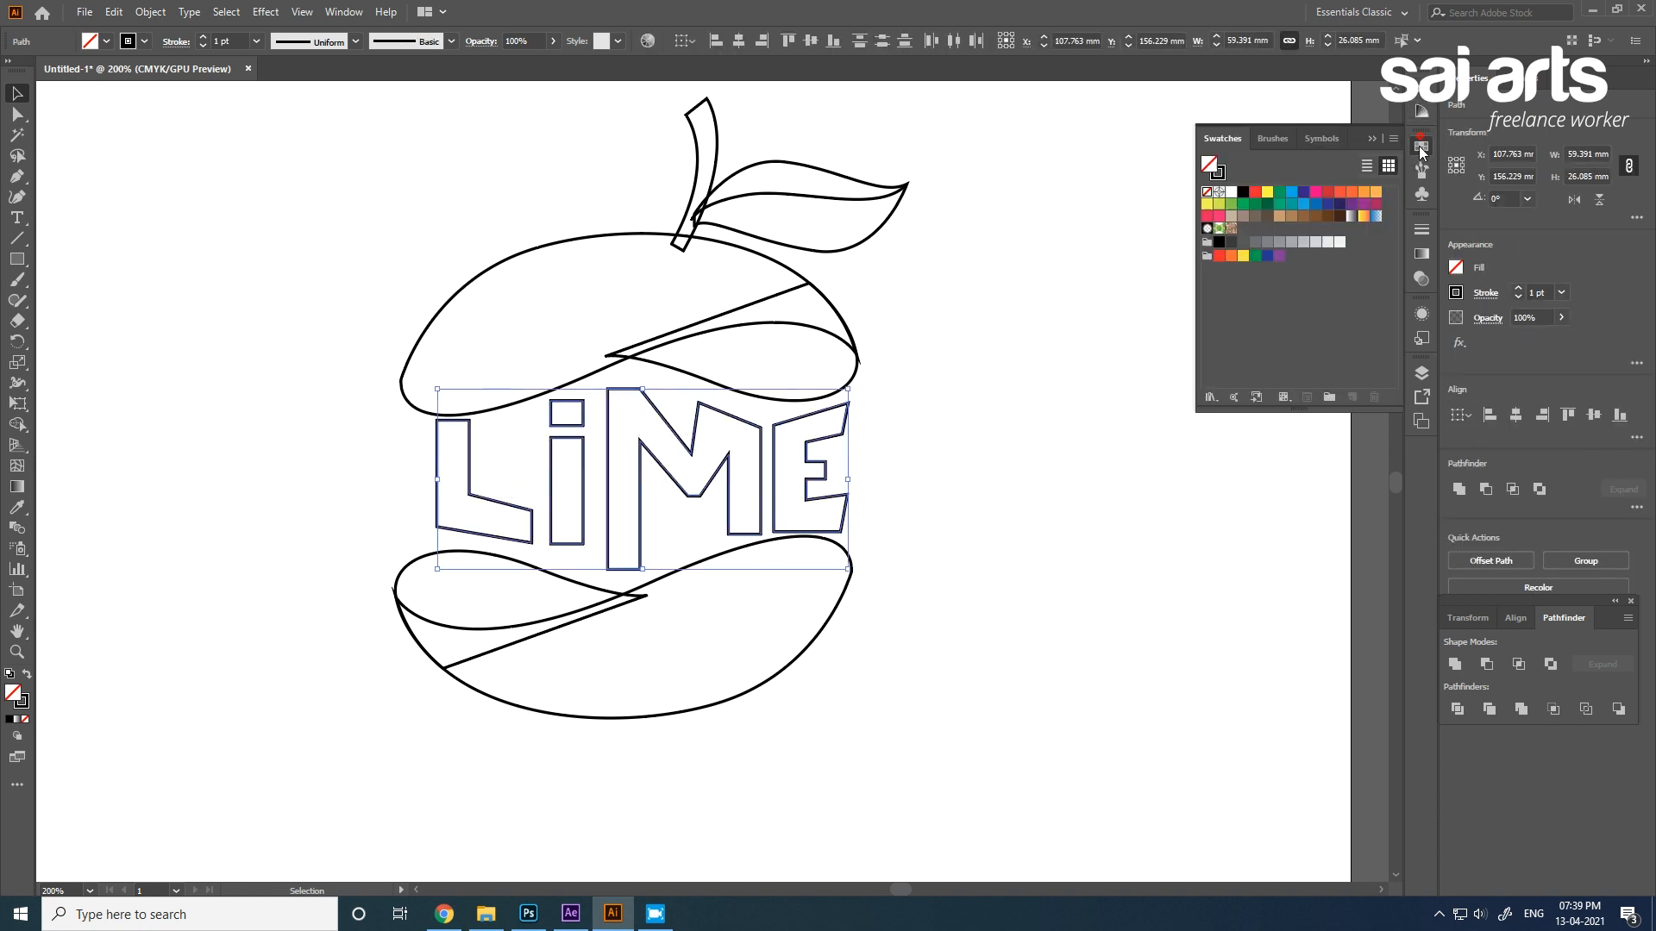
click(1264, 192)
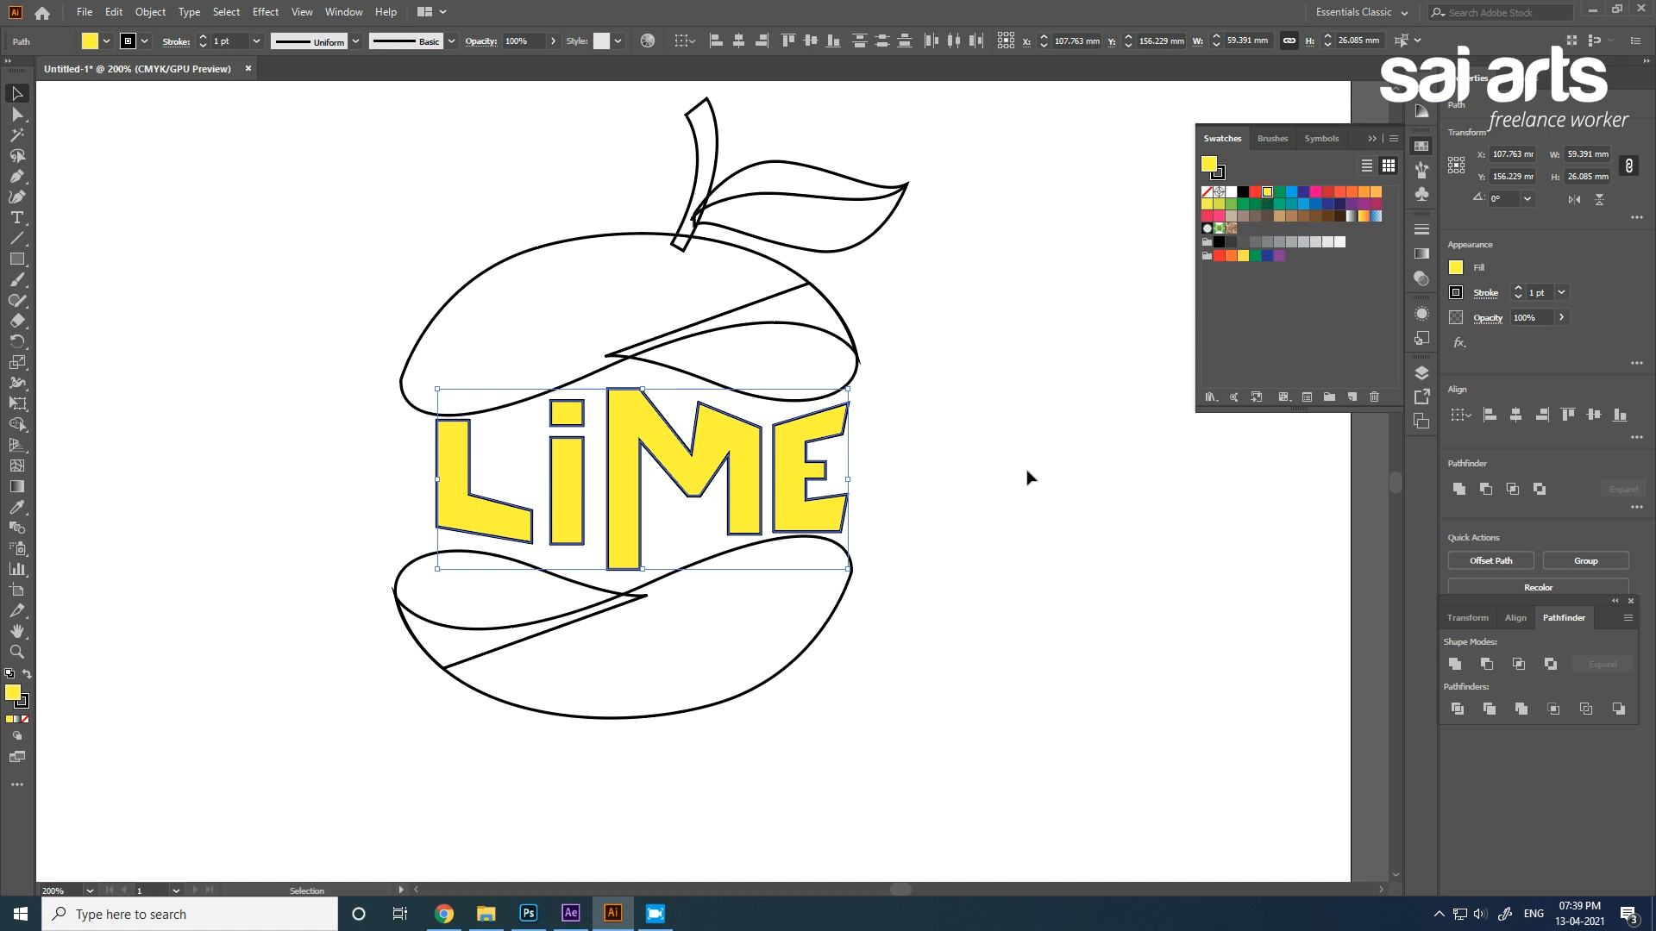
click(21, 700)
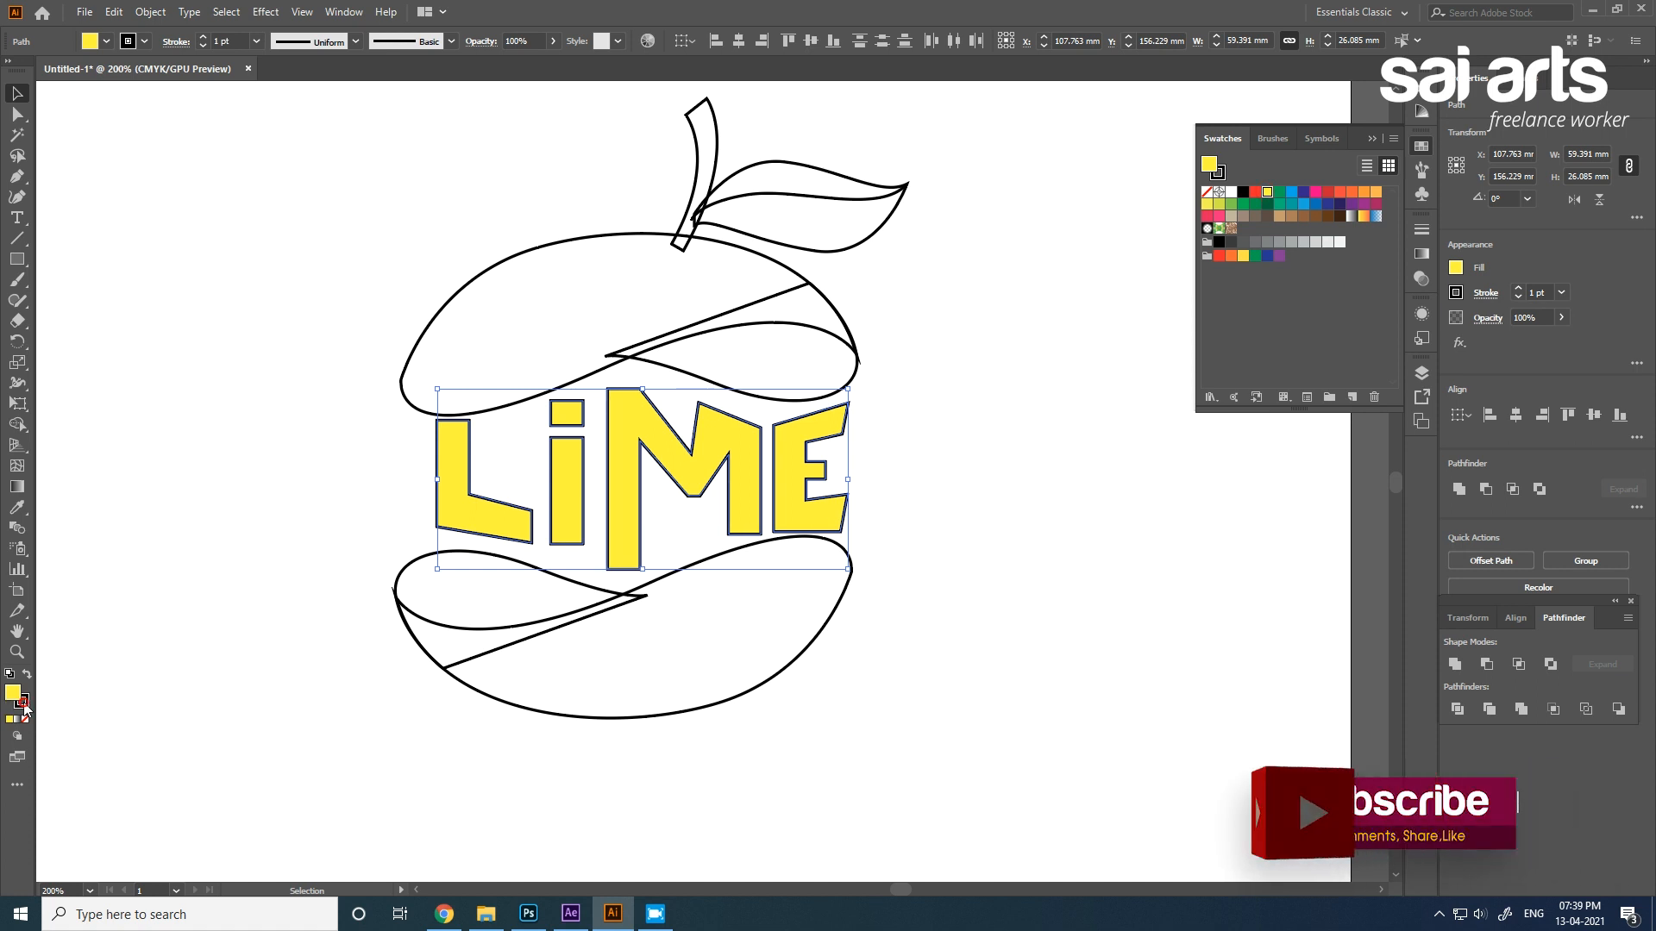
click(25, 719)
click(1025, 433)
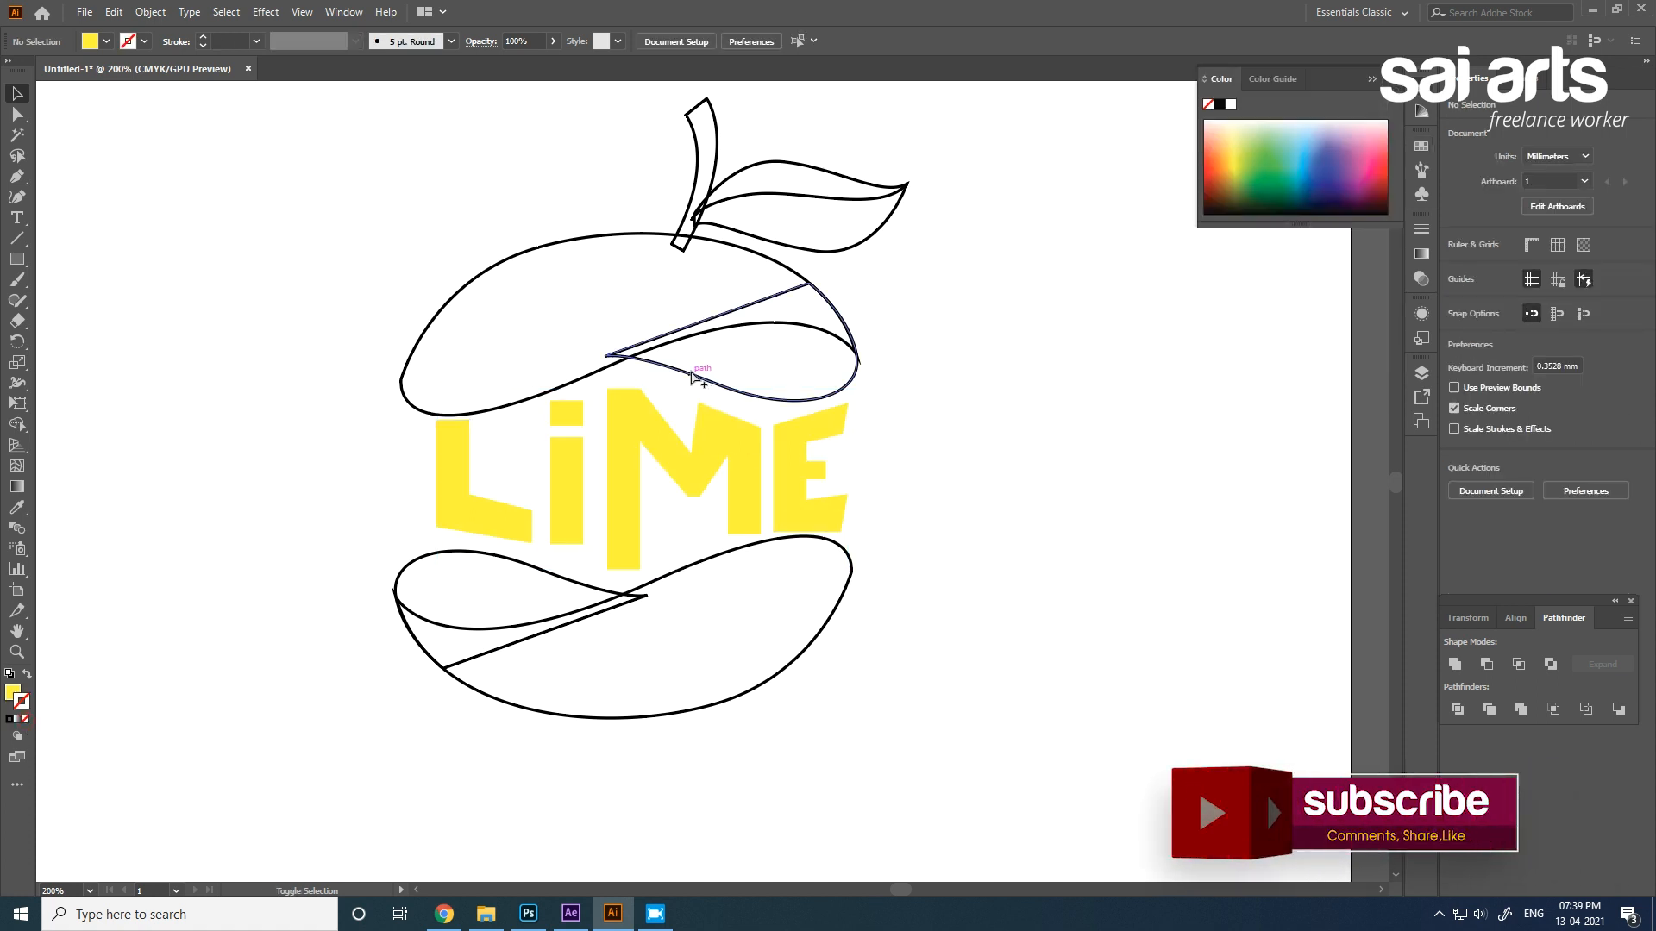
Select all the LiME letters, including the i's dot, and bring up the colour swatches for their fill.
scroll(695, 369, up, 1)
drag(1005, 443, 326, 592)
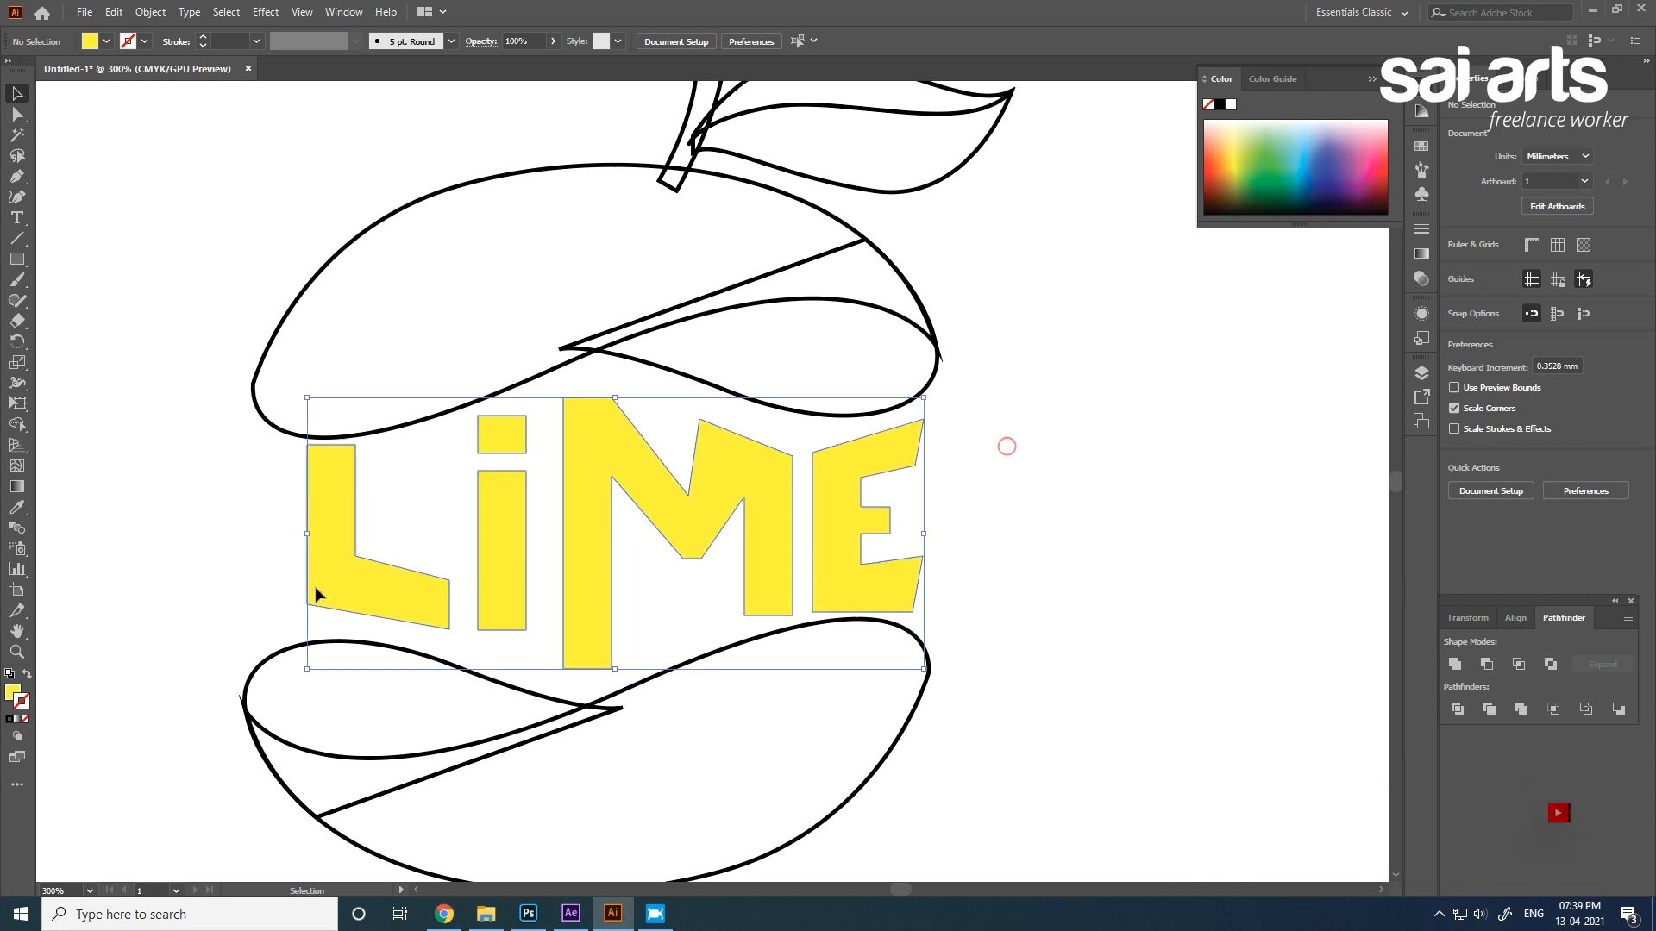
click(1273, 78)
click(1421, 103)
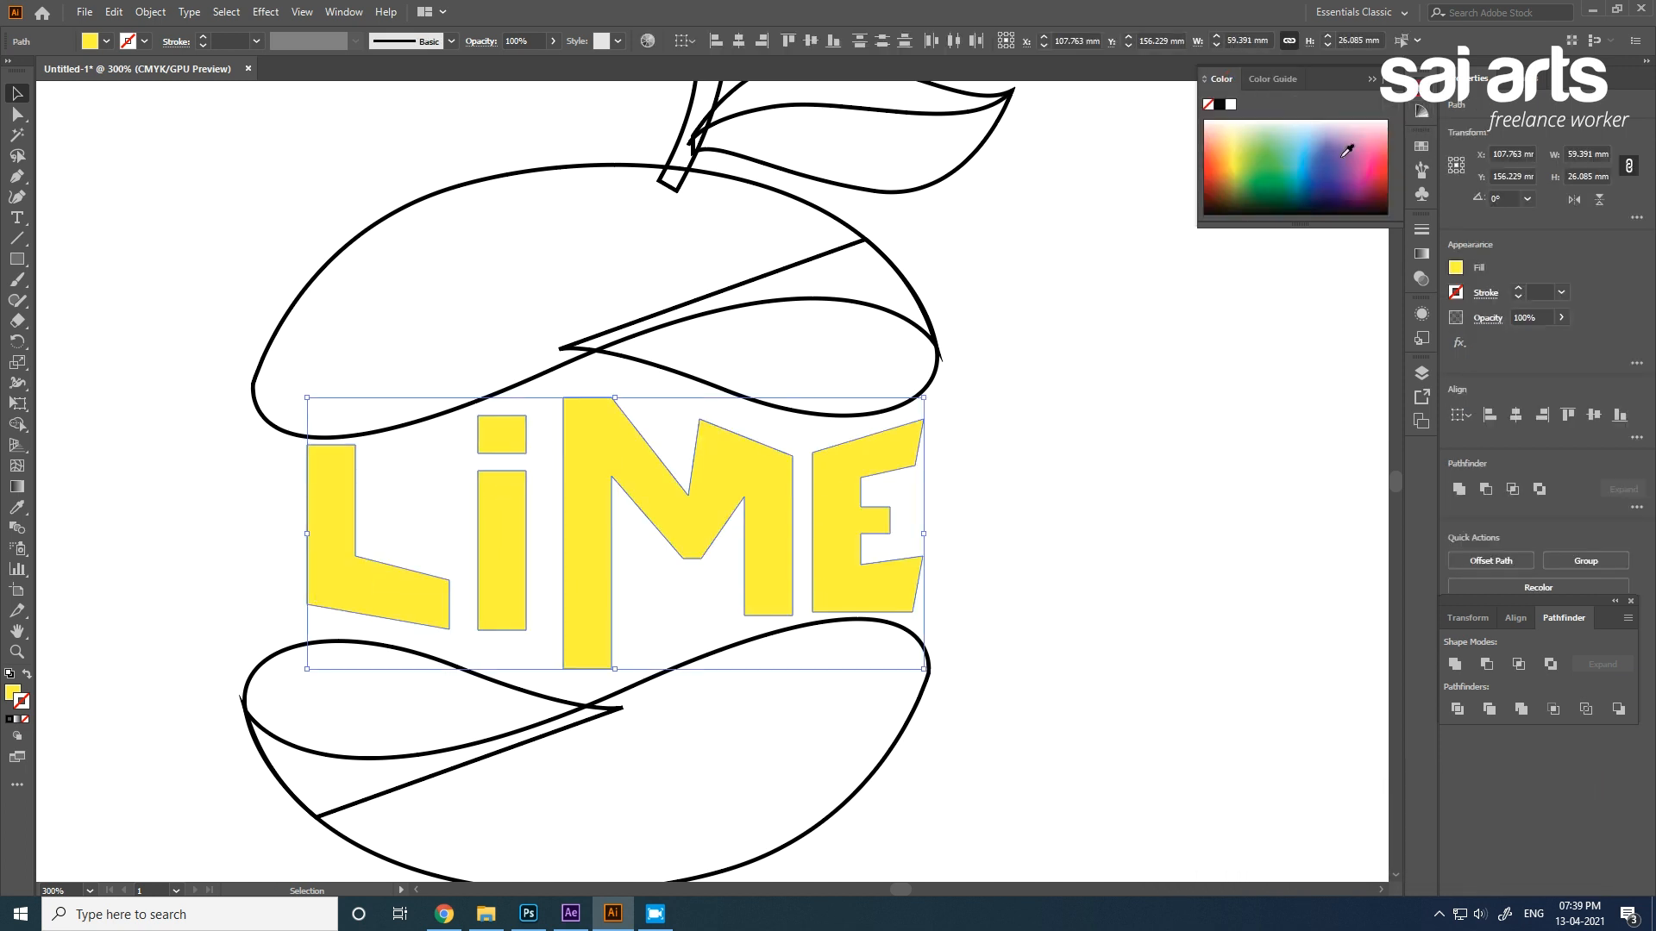
click(1423, 147)
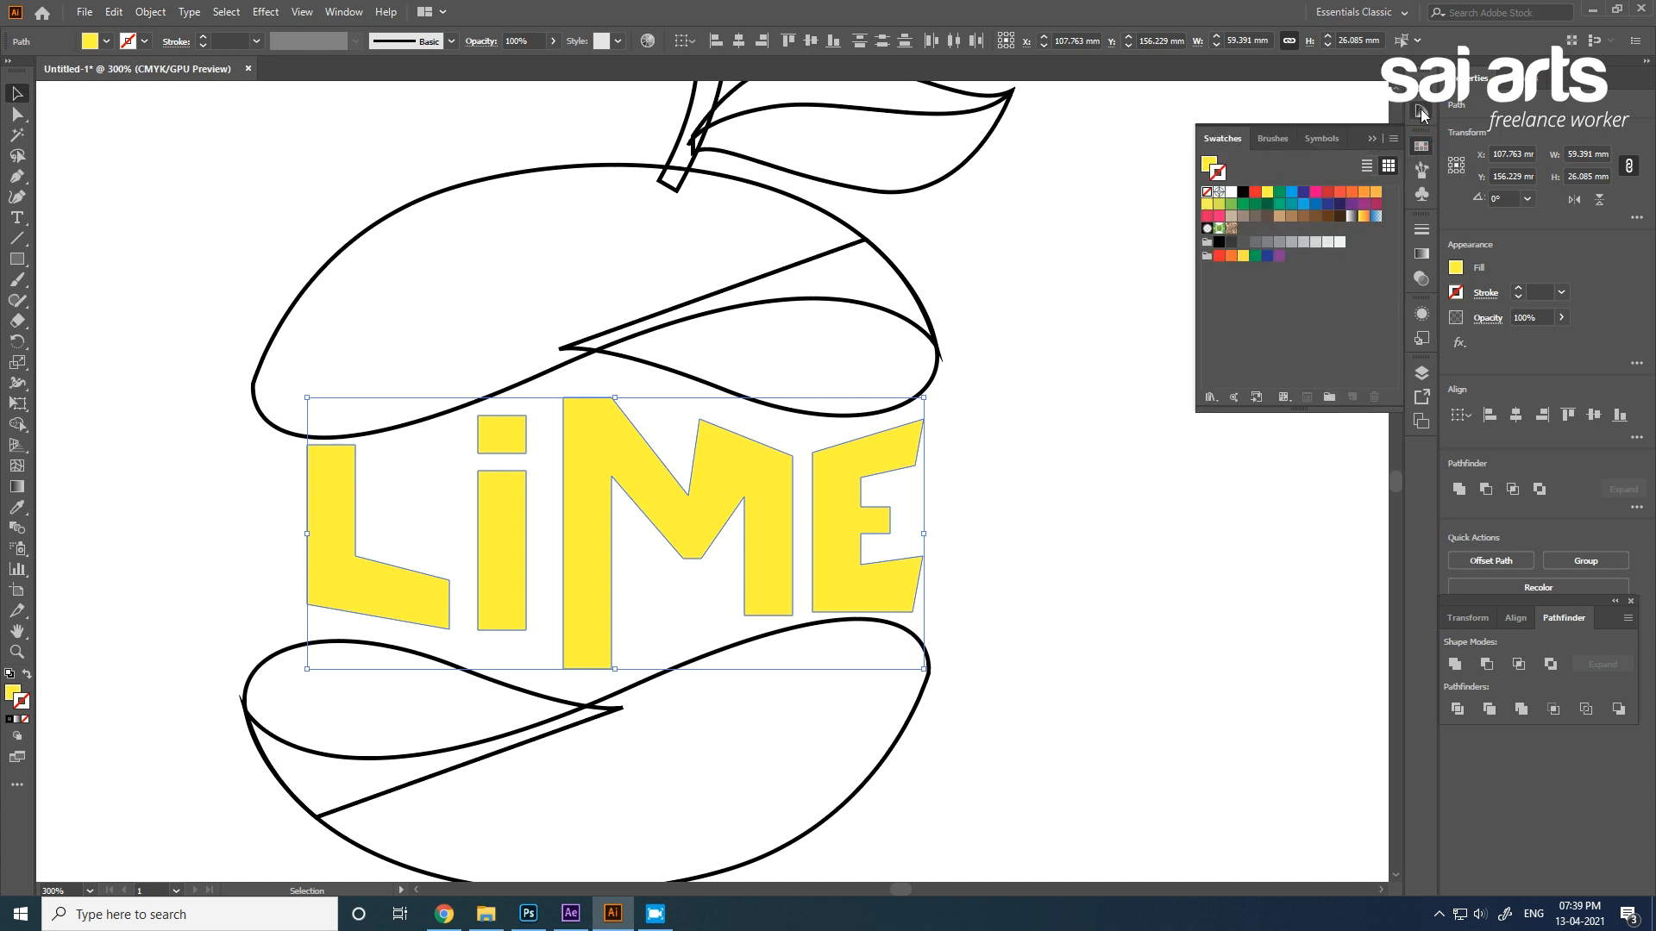
click(1422, 110)
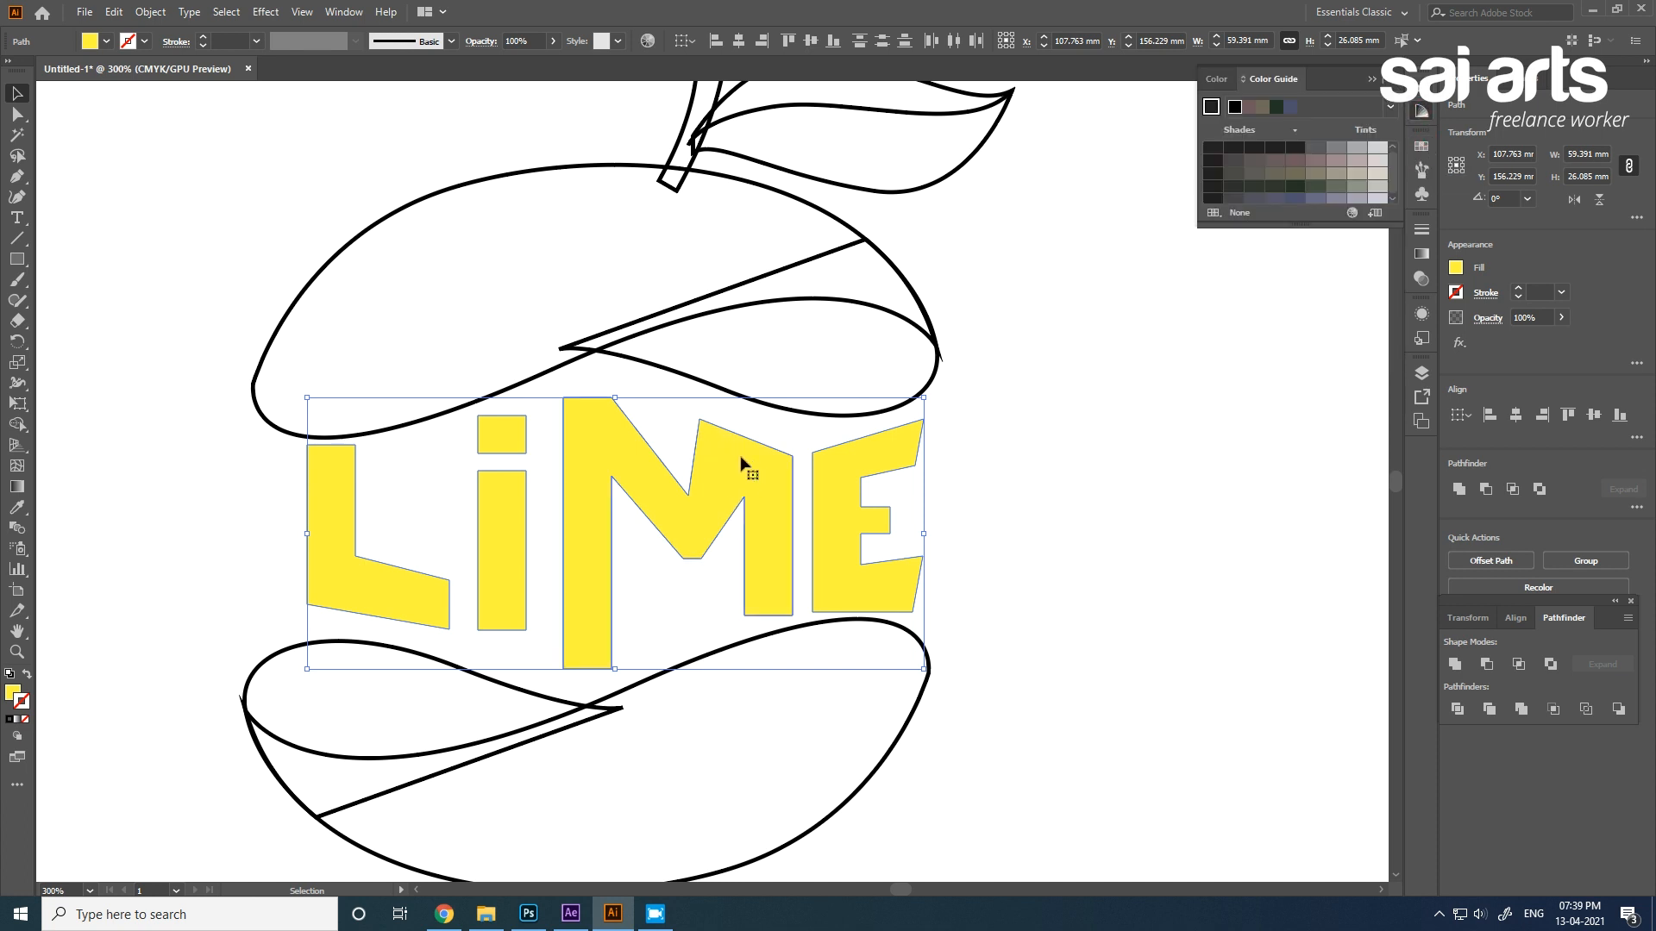
click(14, 697)
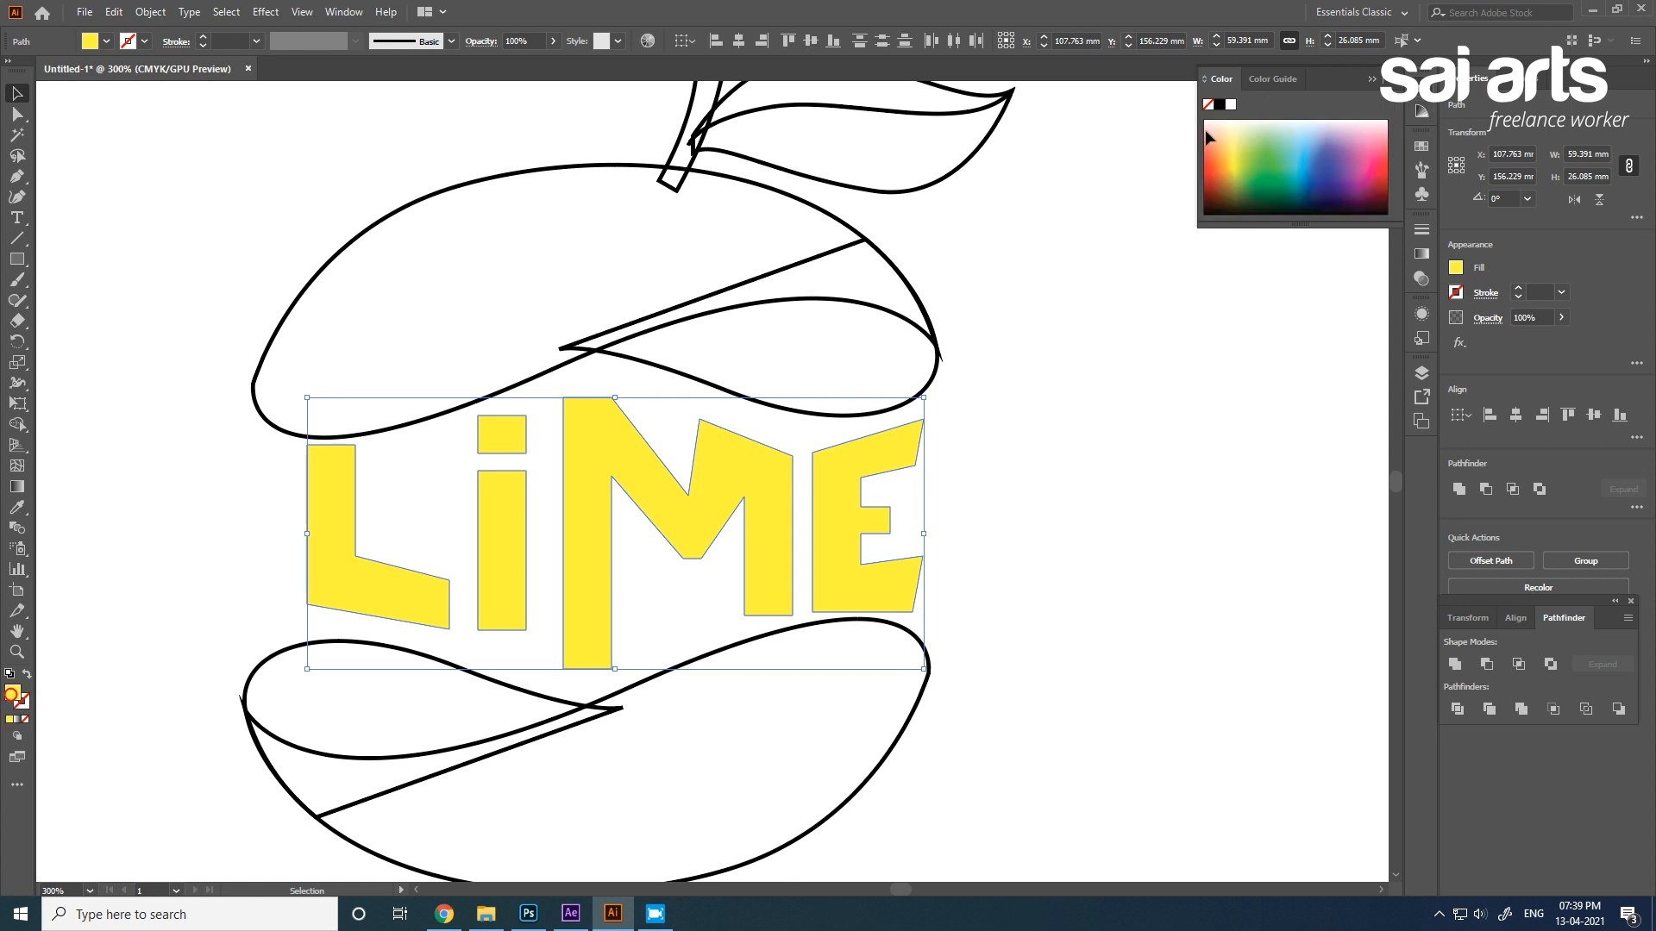
click(1423, 111)
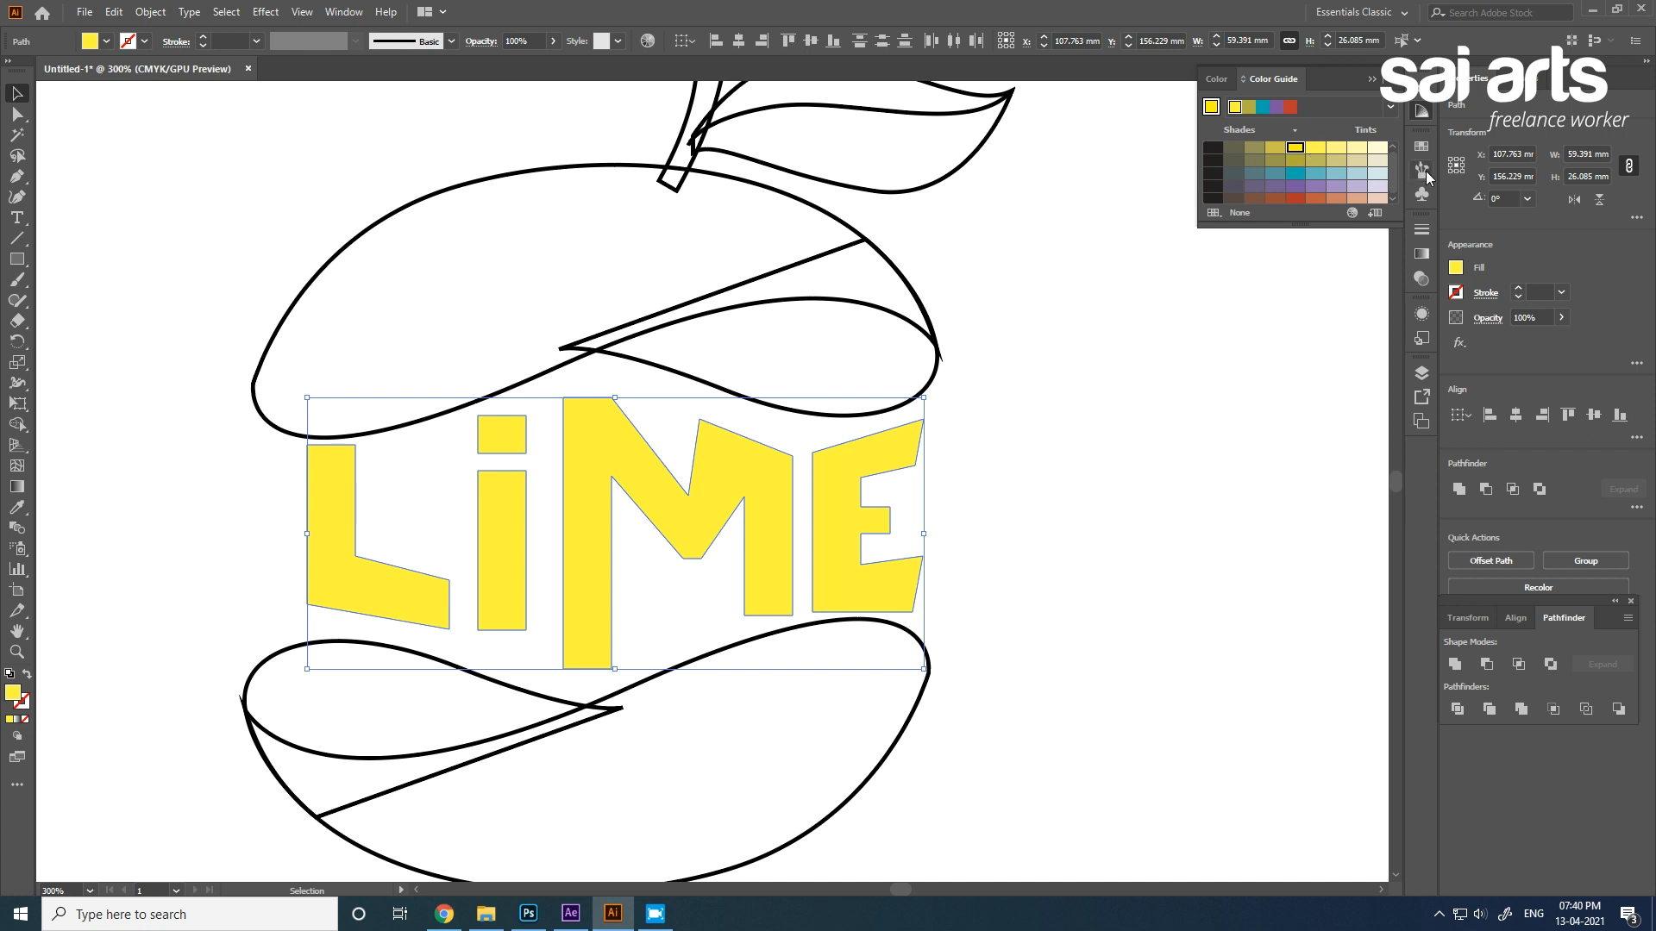
click(1422, 146)
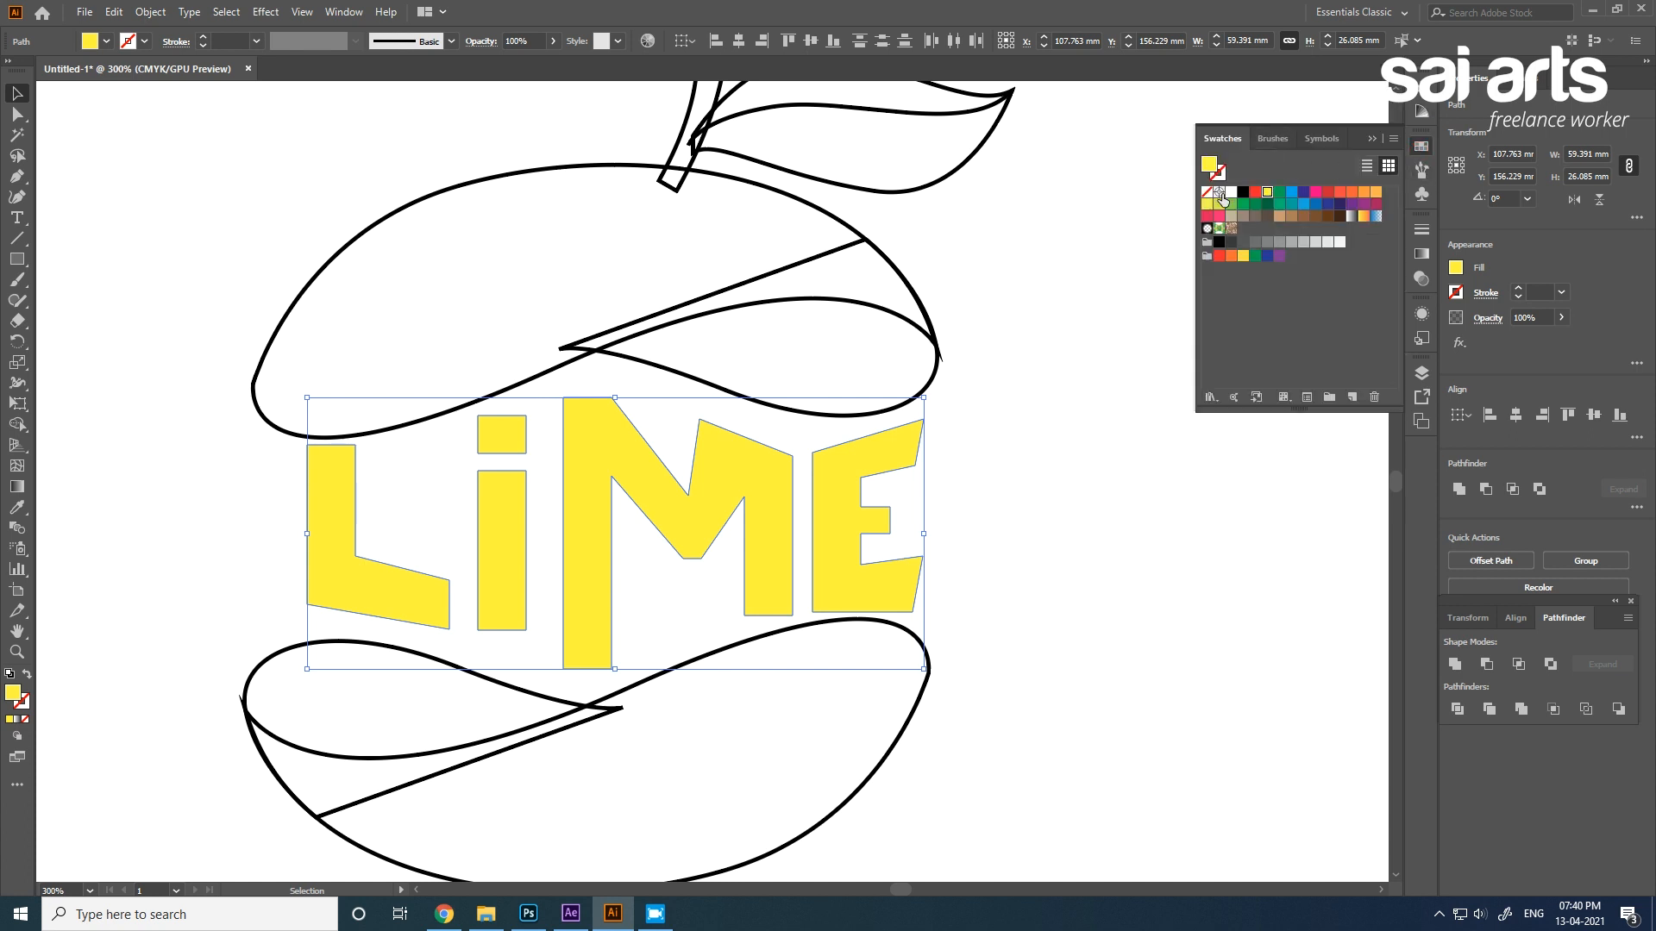
Try a light orange swatch, the yellow swatch and the custom colour FFC200 as the letters' fill.
click(1378, 198)
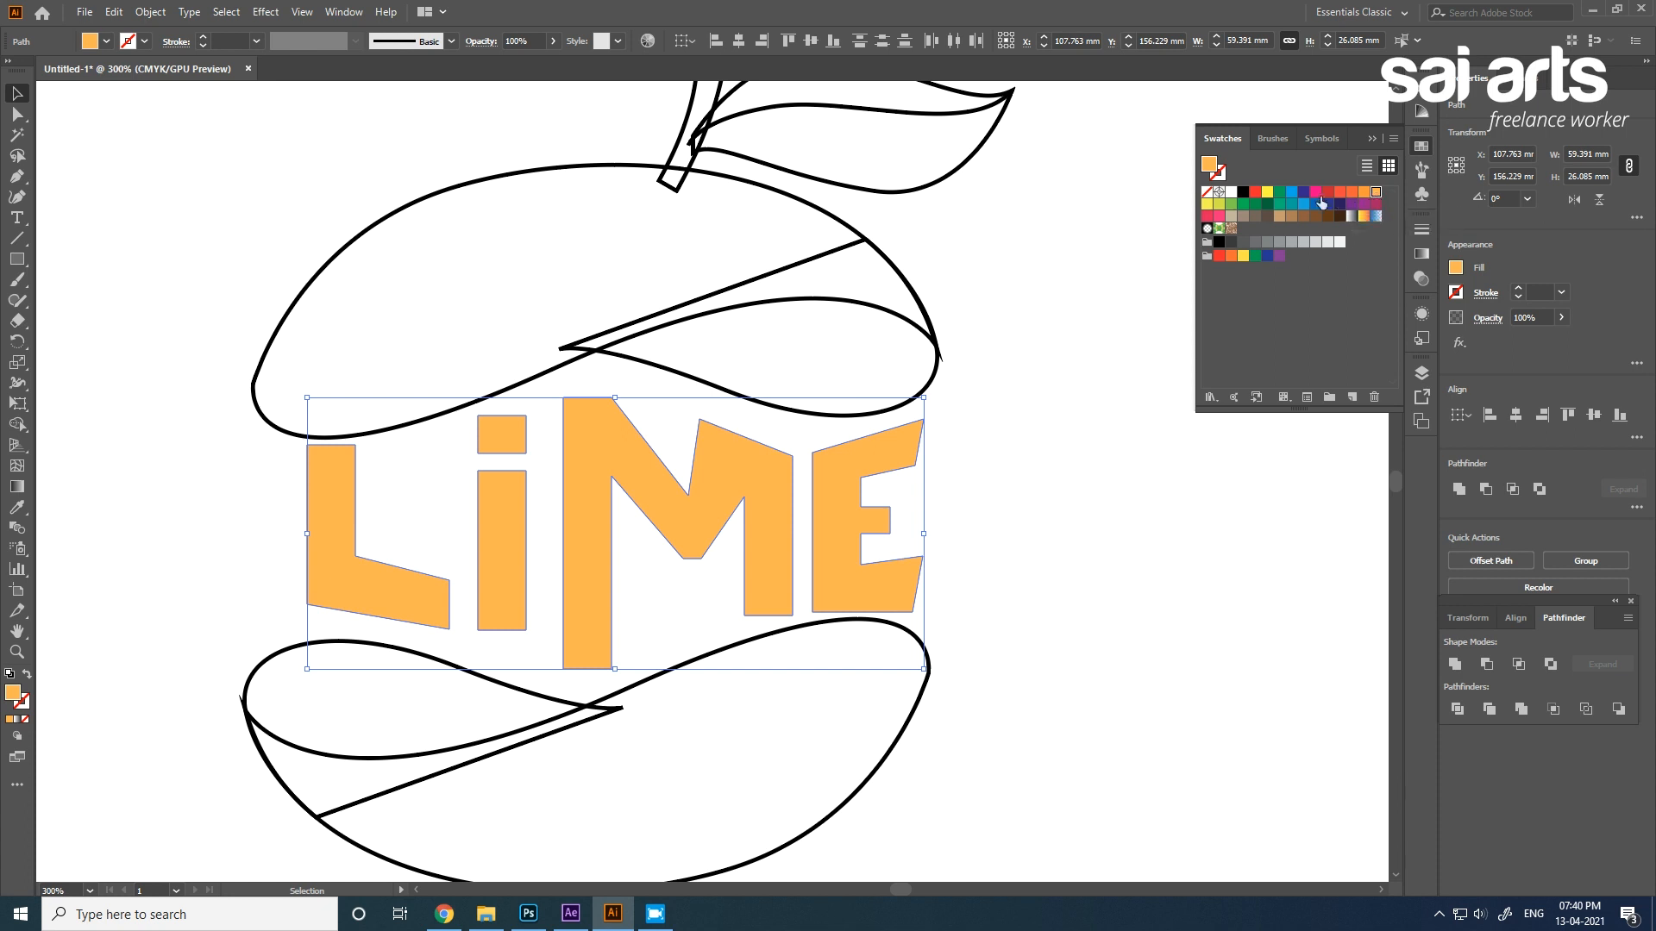
click(1268, 195)
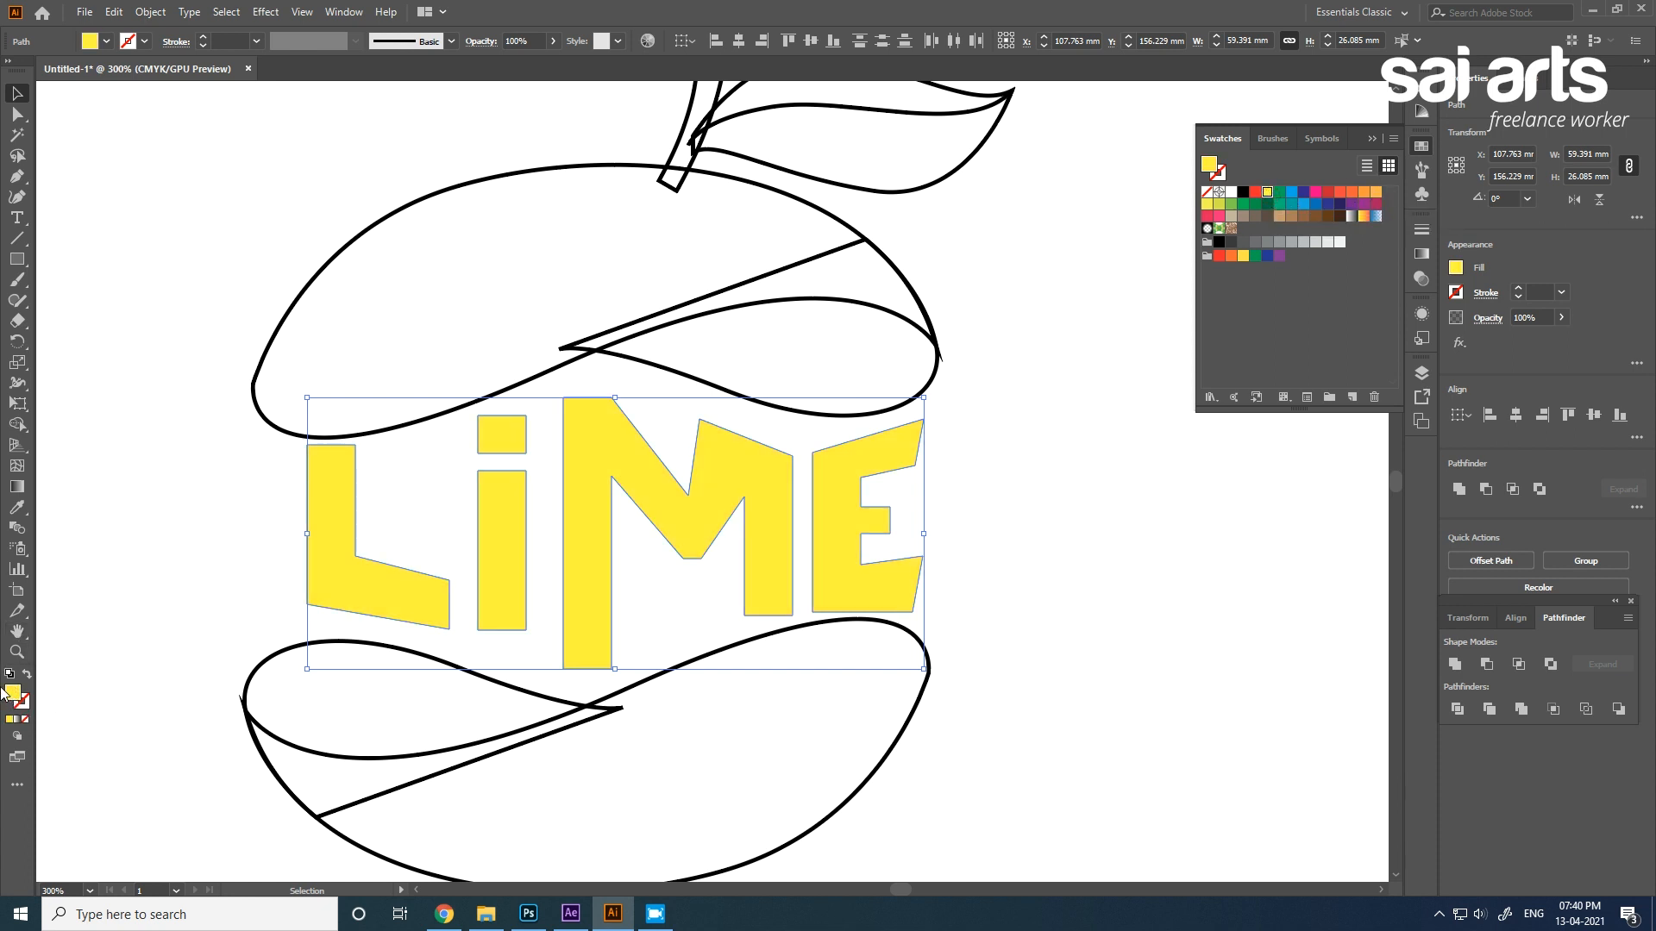
double_click(13, 693)
drag(273, 251, 278, 255)
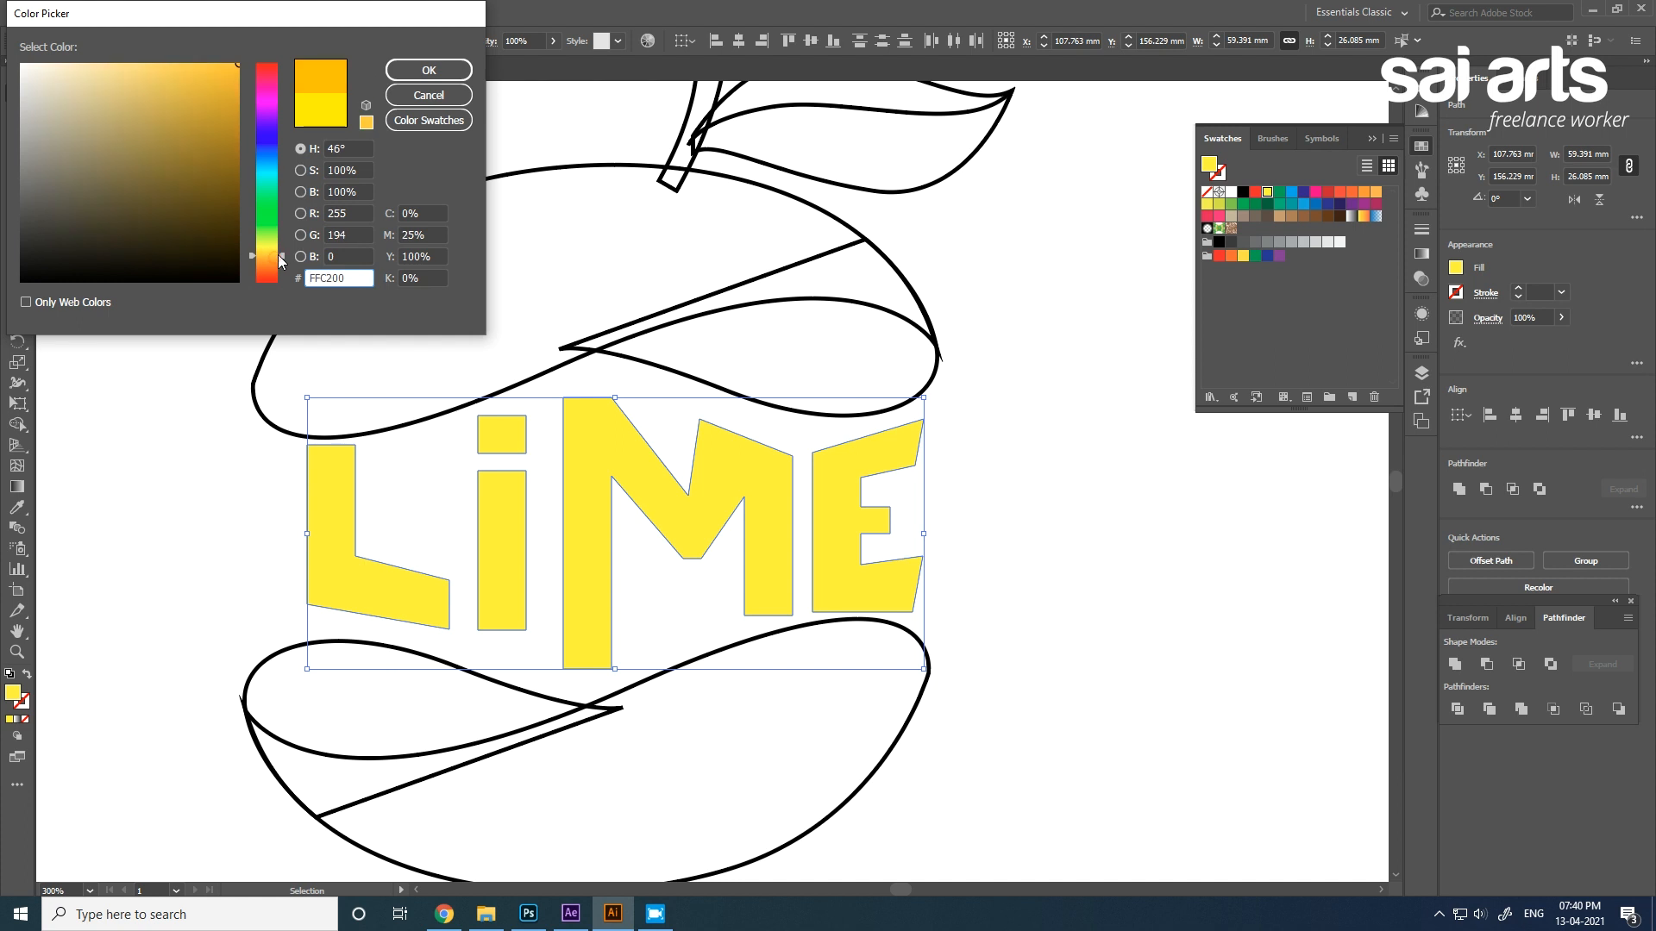
click(409, 72)
Set the fill of the LiME letters to the golden yellow FFCE00 and deselect them.
double_click(13, 694)
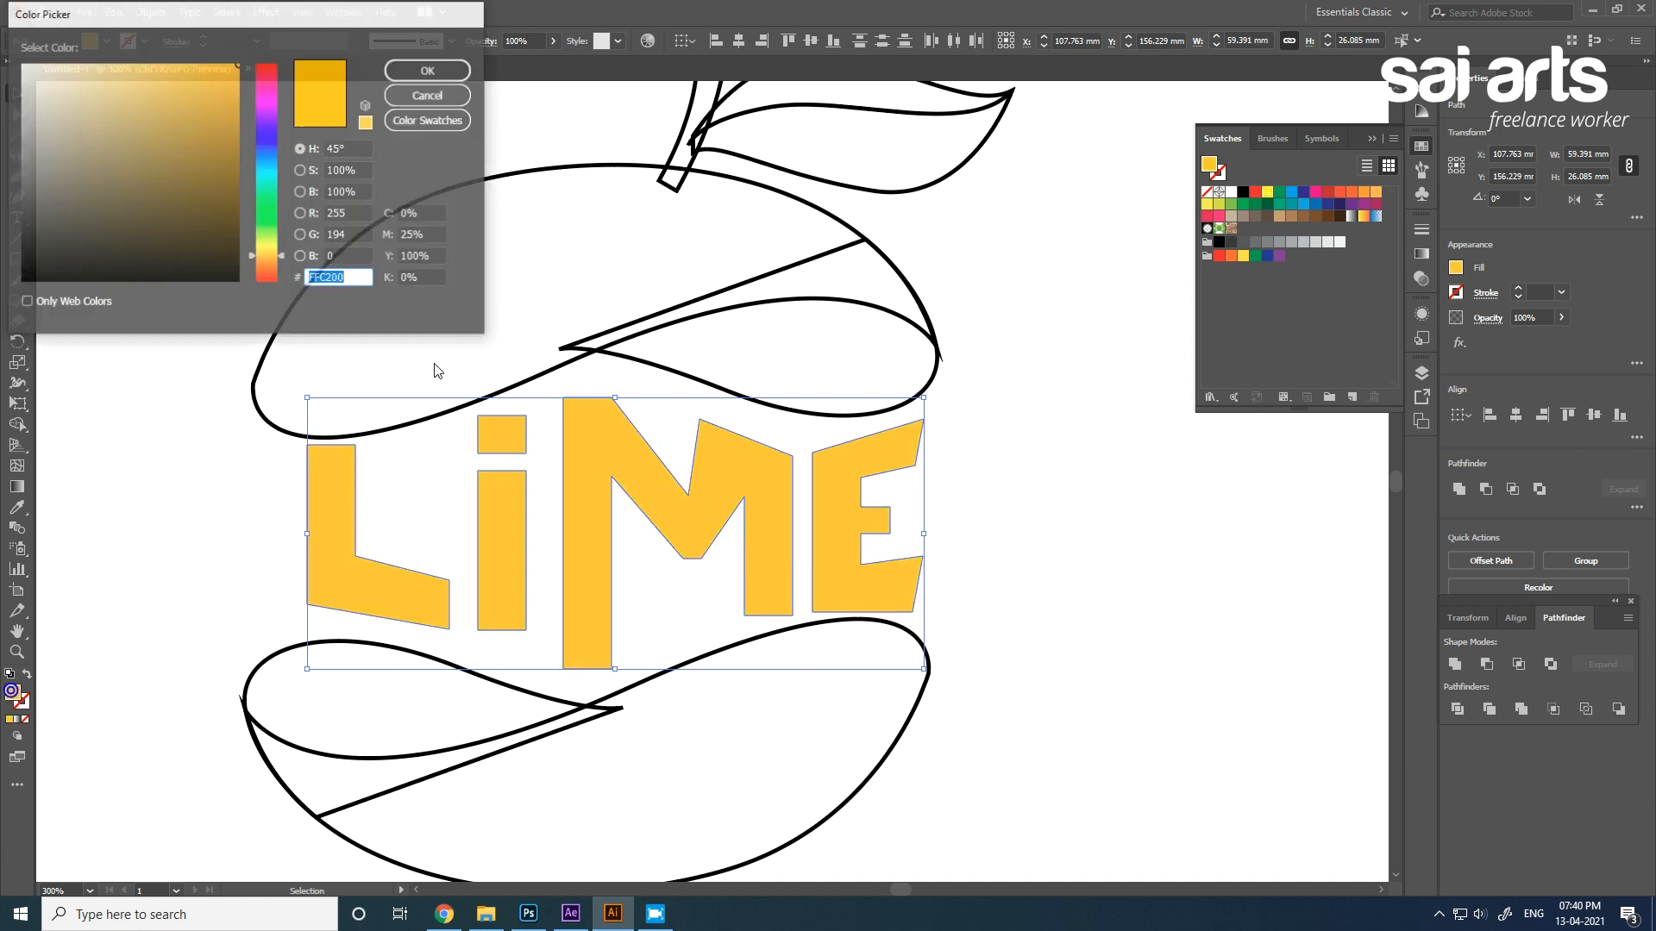
click(282, 255)
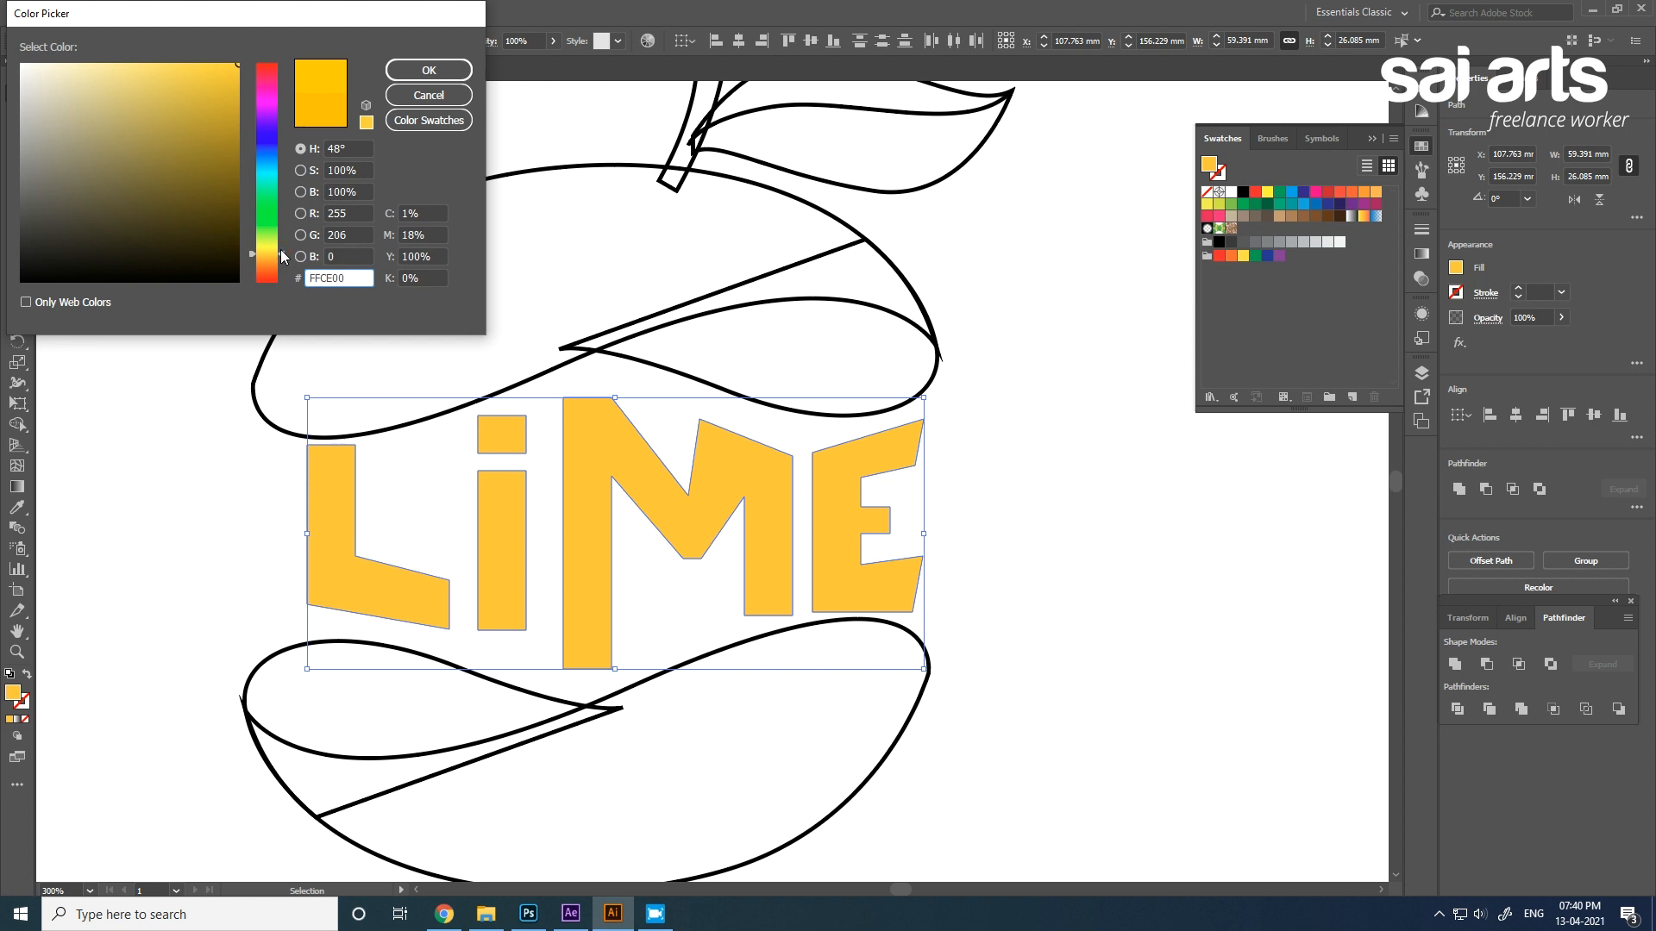
click(429, 70)
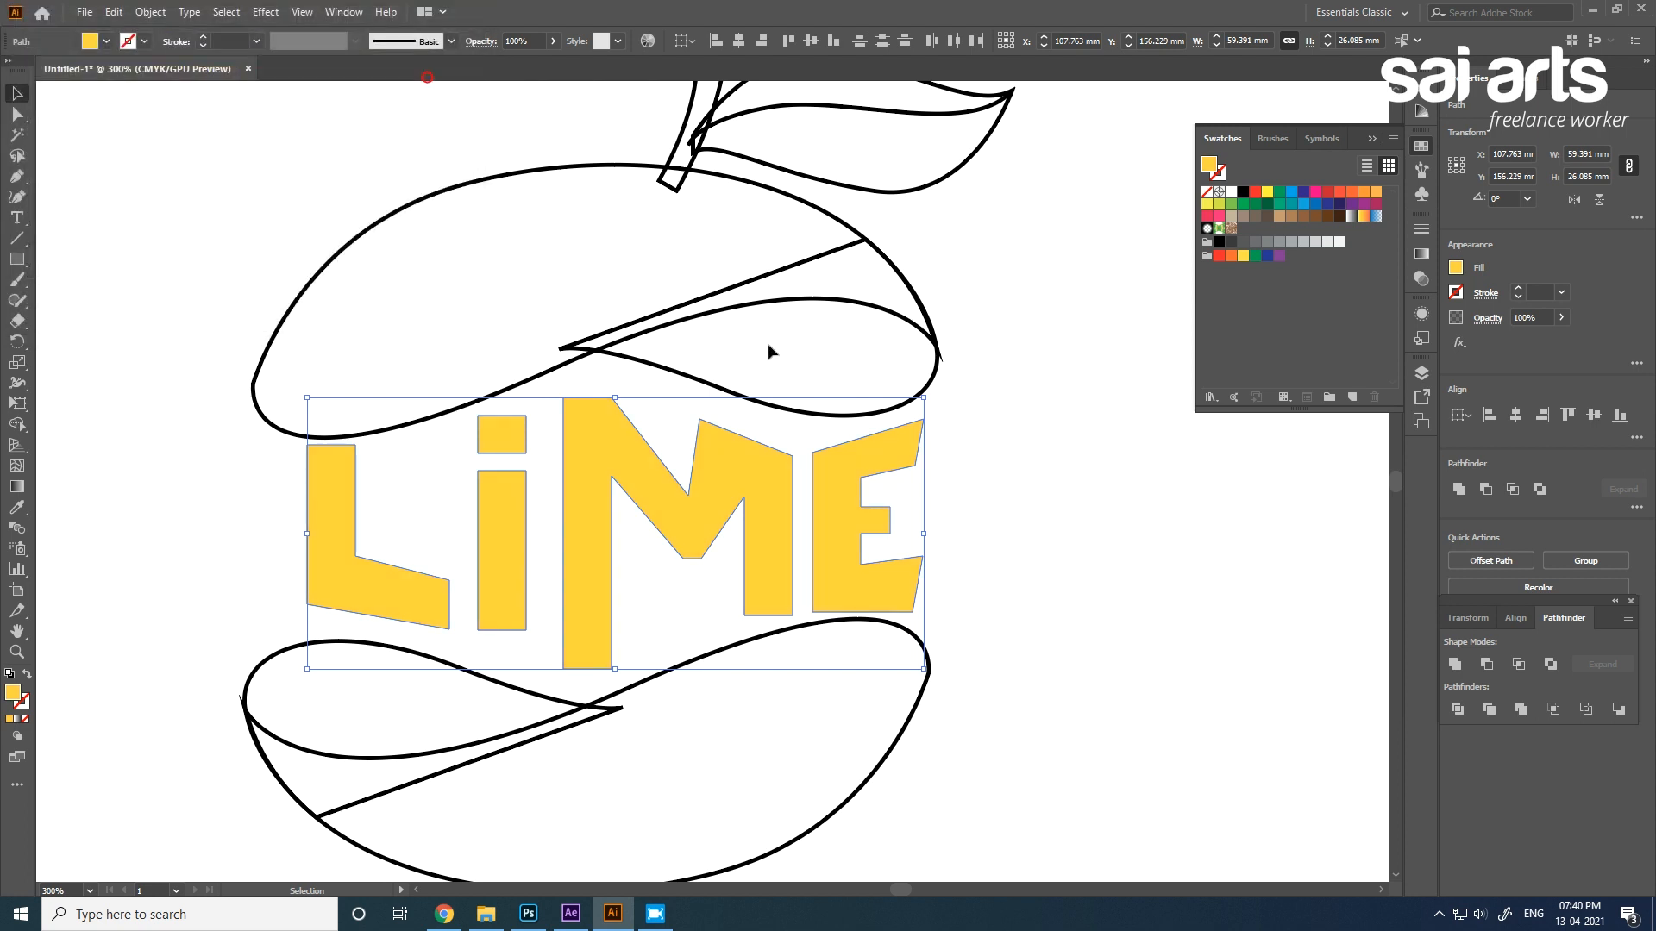
click(1013, 446)
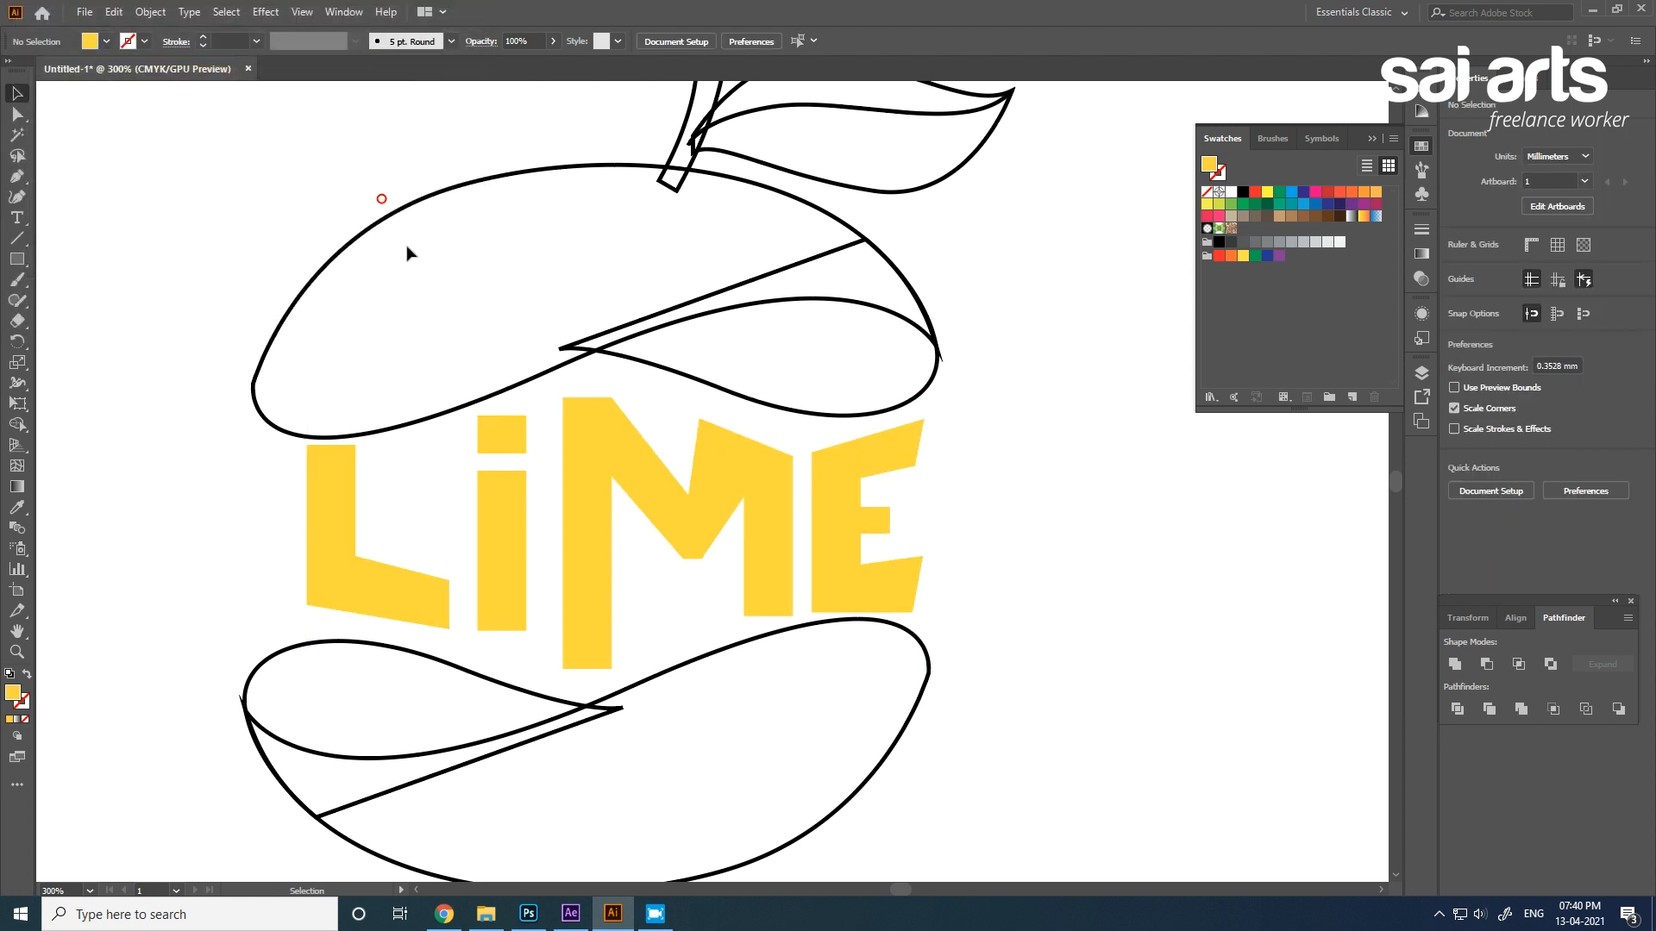
Copy the letters' golden yellow fill without a stroke onto the large upper fruit shape with the Eyedropper.
click(406, 210)
key(i)
click(494, 514)
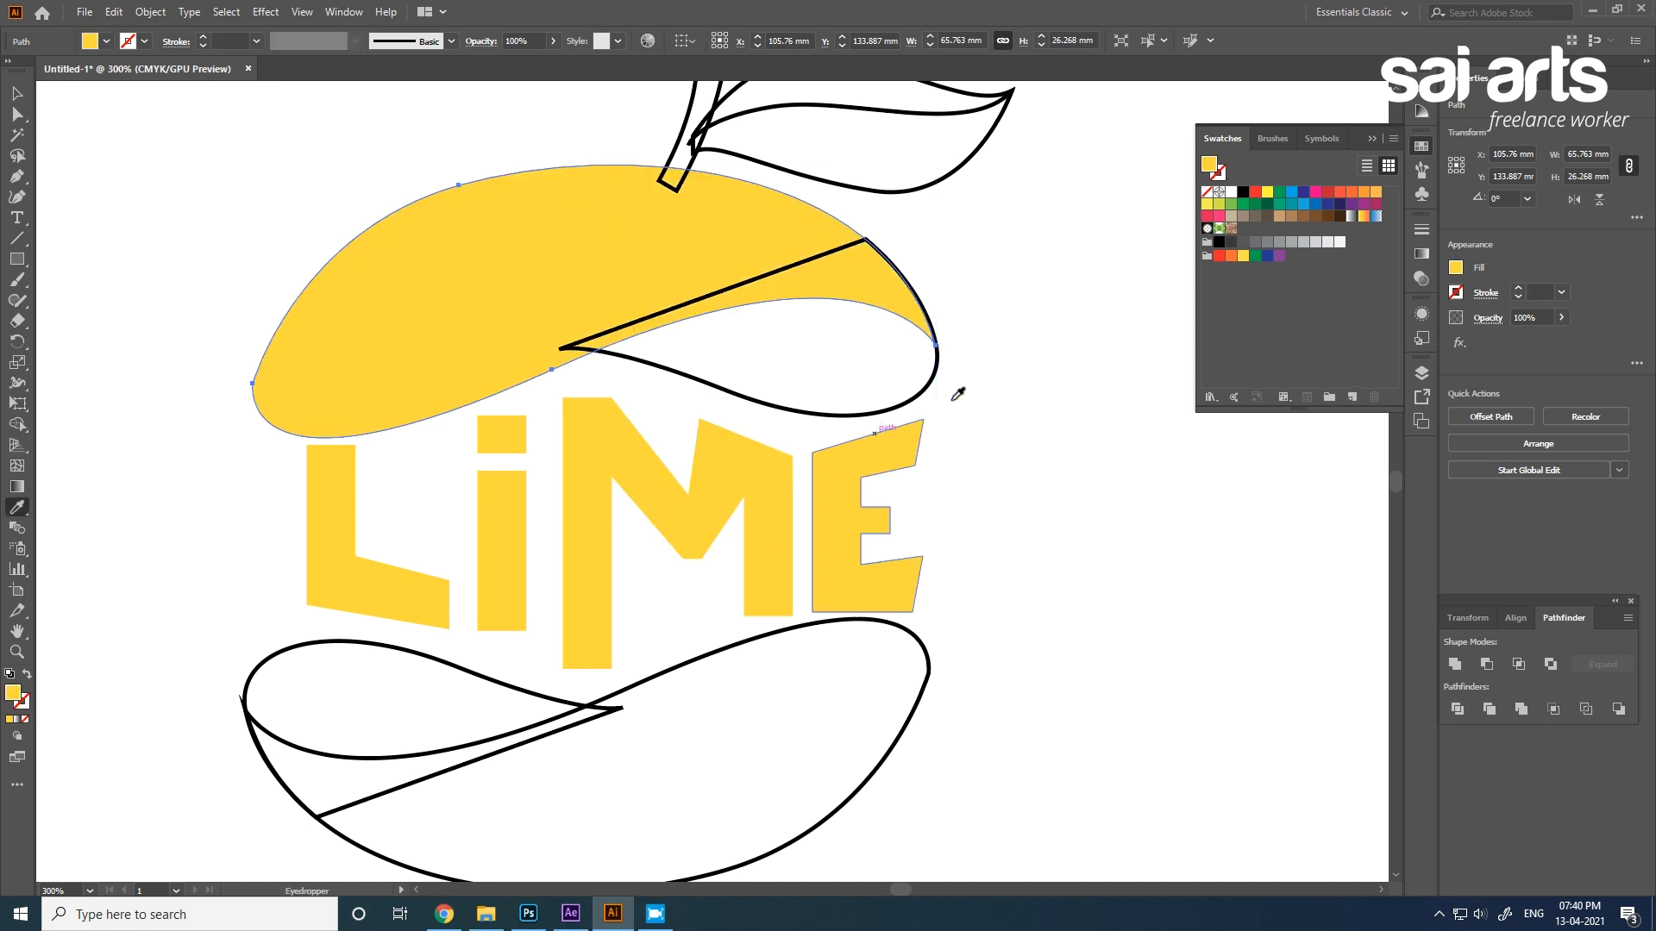
Apply a linear gradient to the upper fruit shape and colour its starting stop with the letters' yellow.
click(1421, 253)
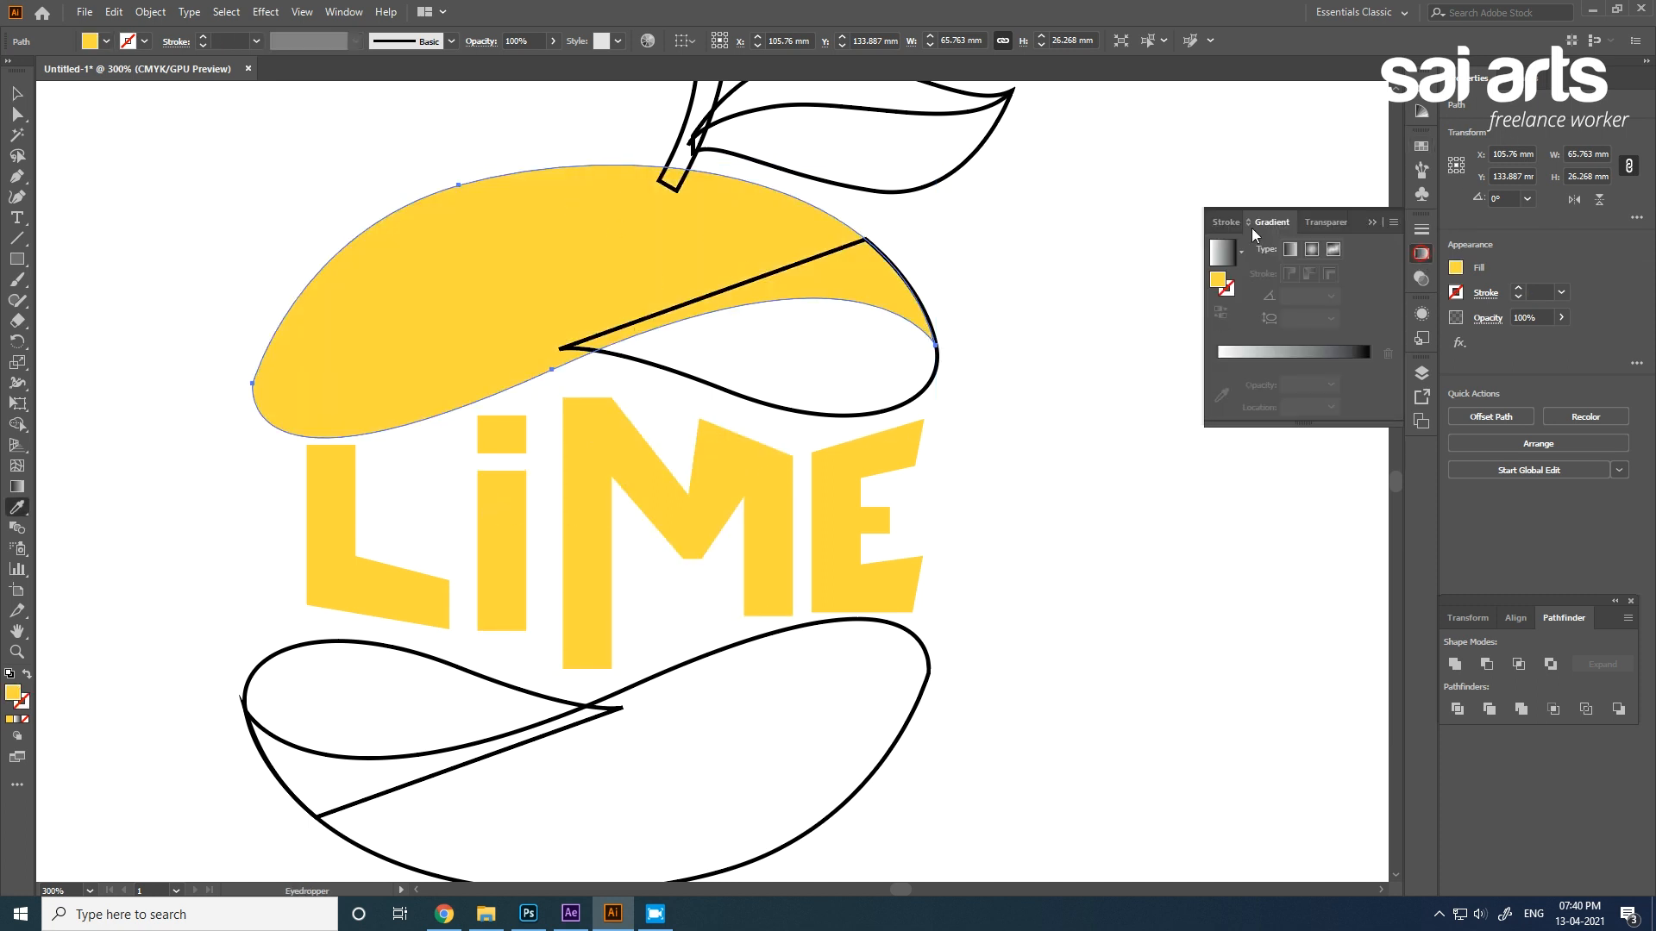
click(1288, 359)
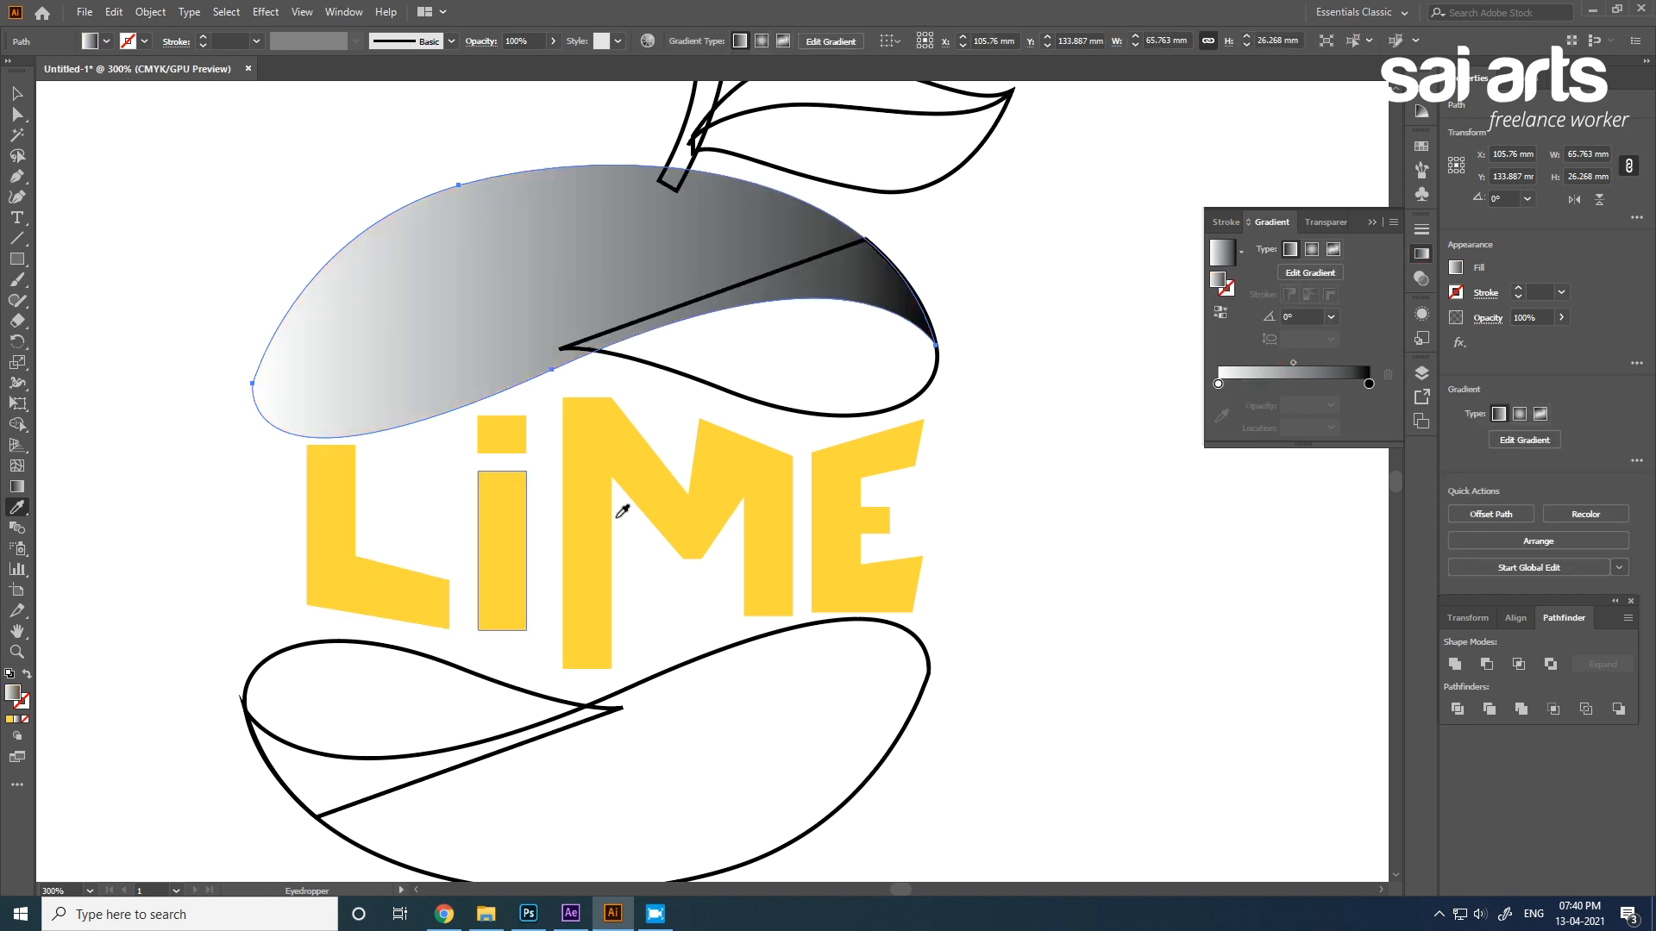
click(1217, 384)
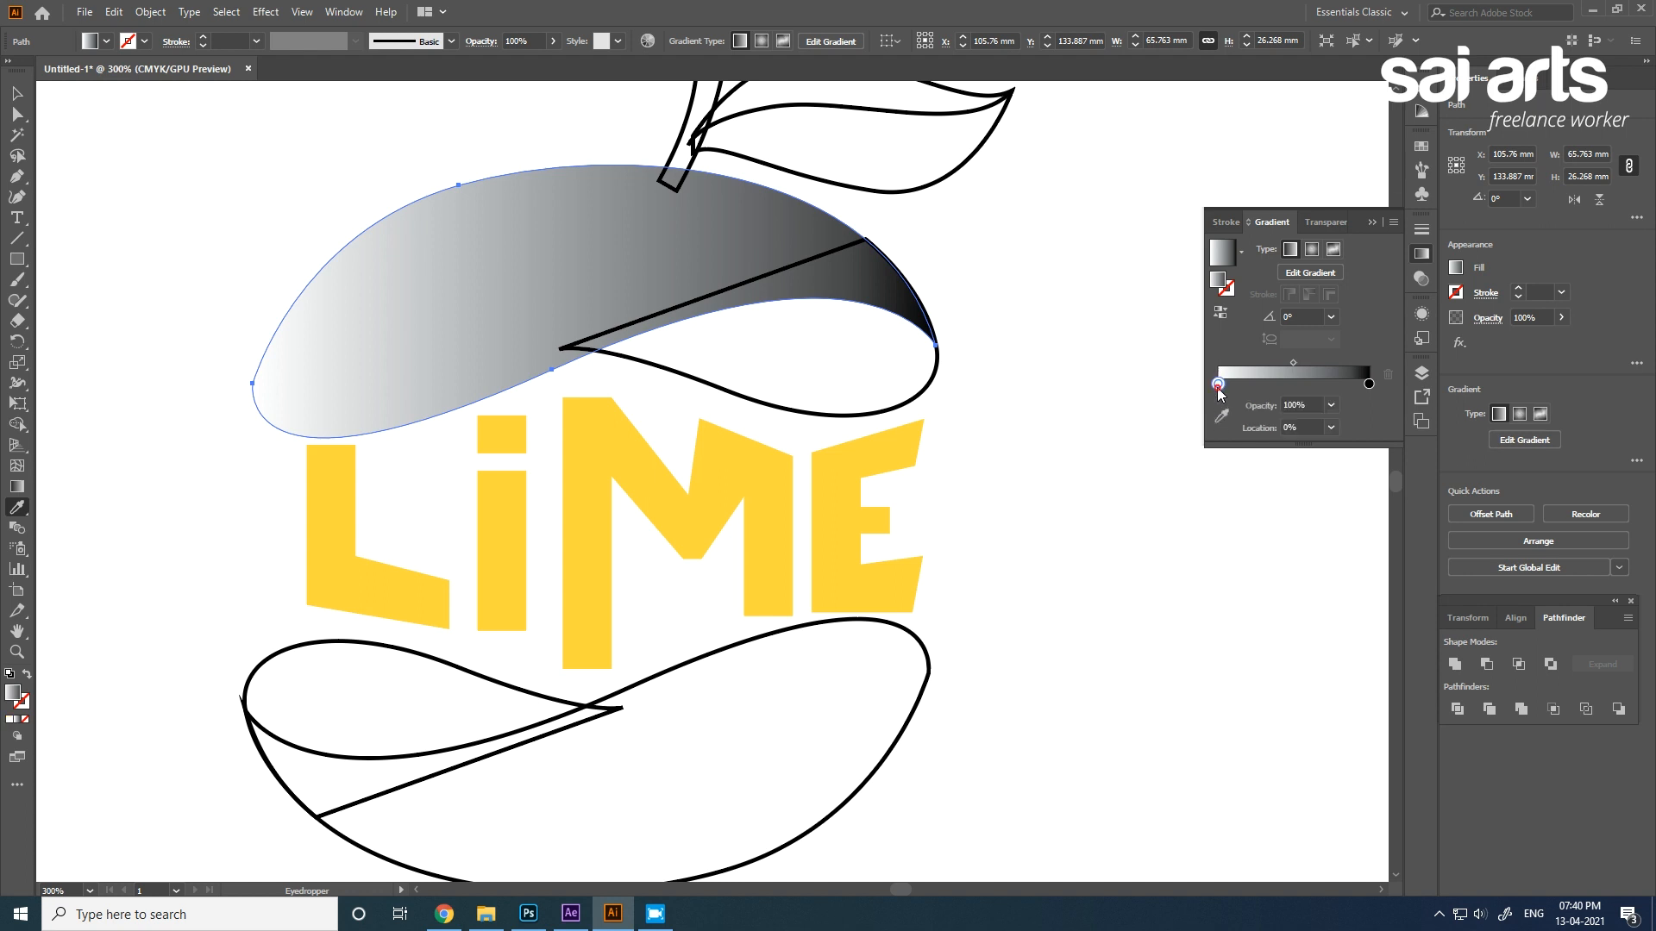
click(1222, 416)
click(754, 488)
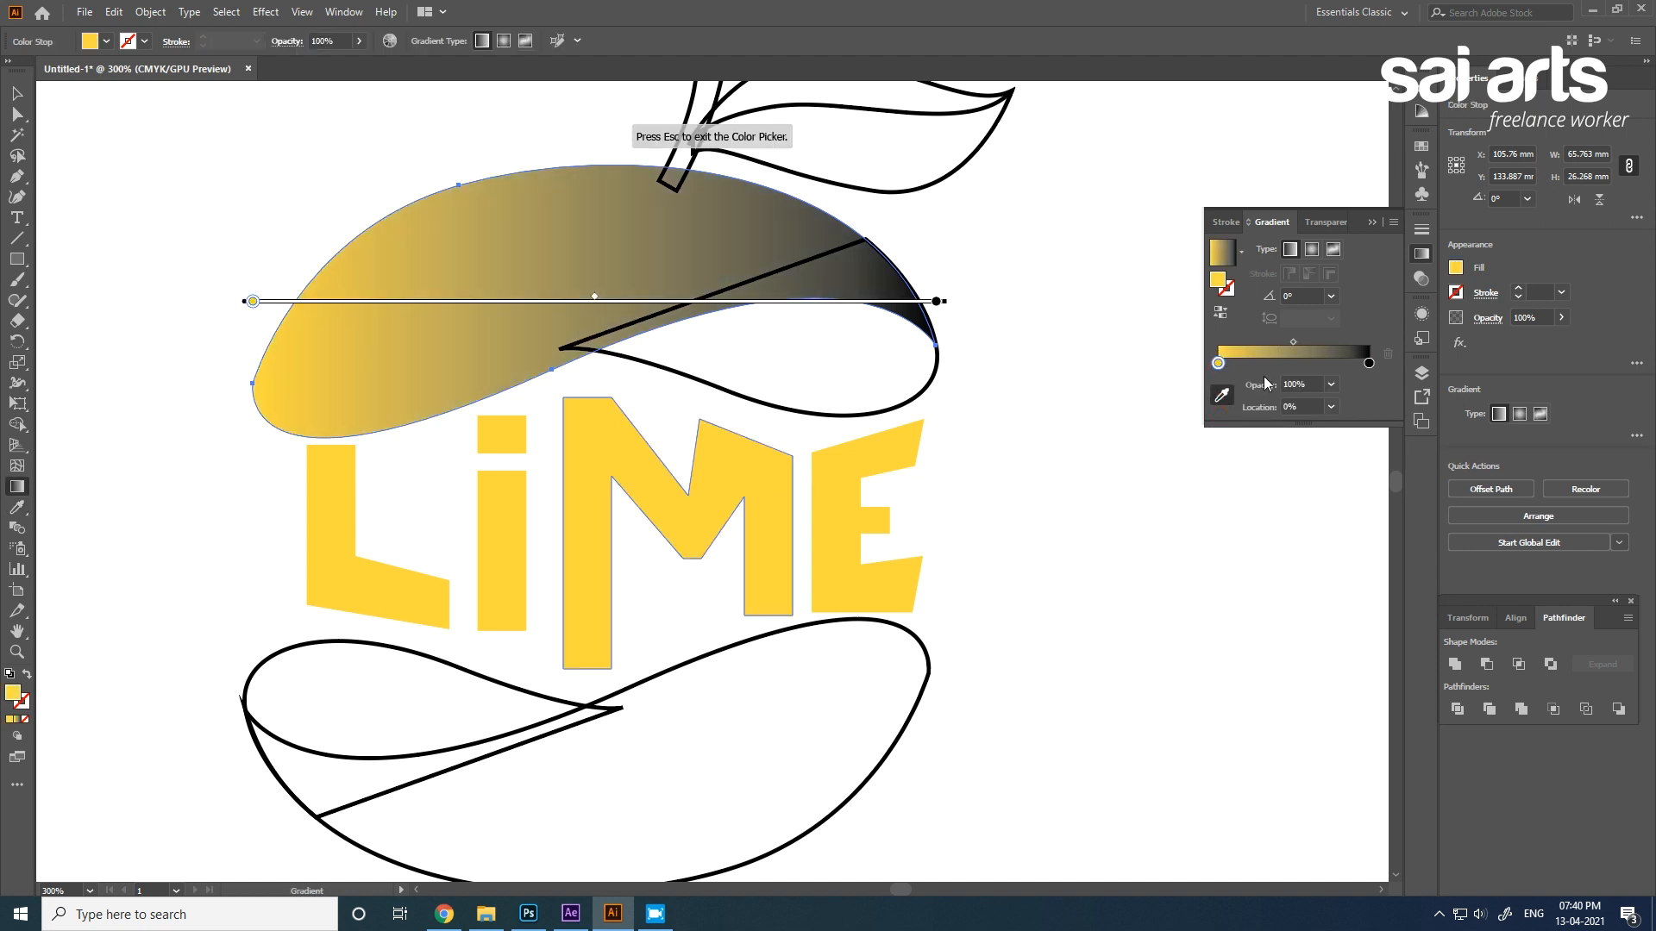
Make the gradient's end stop orange by sampling the letters' yellow and setting its magenta to 37% and cyan to 1%.
click(1369, 363)
click(1221, 395)
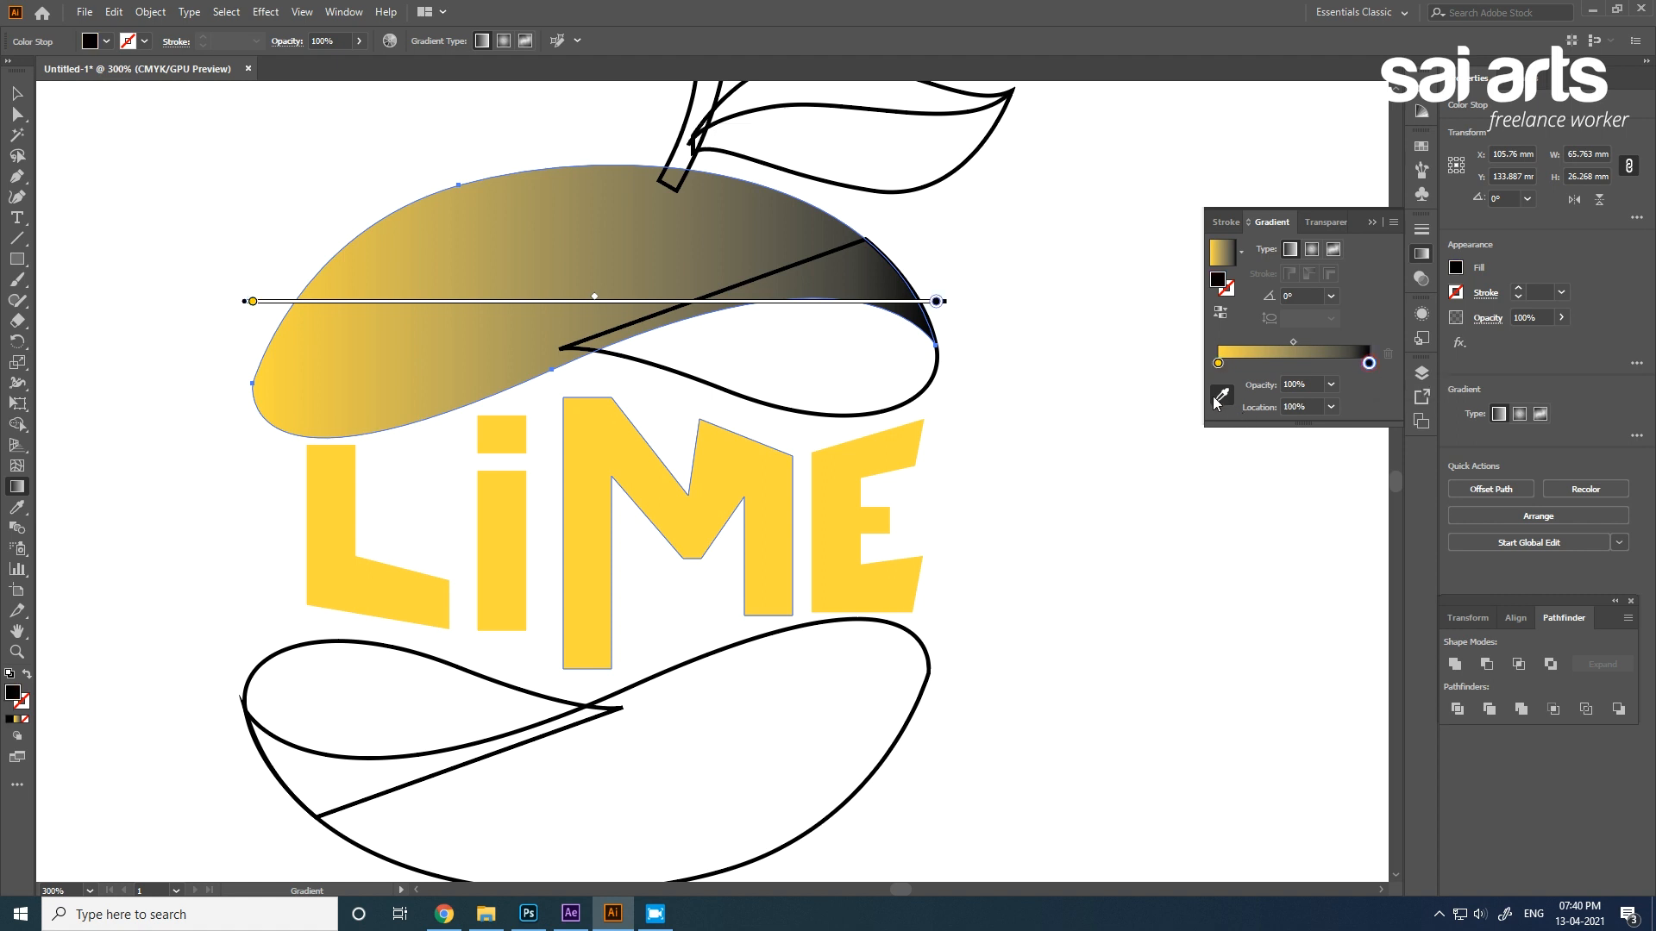
click(1223, 399)
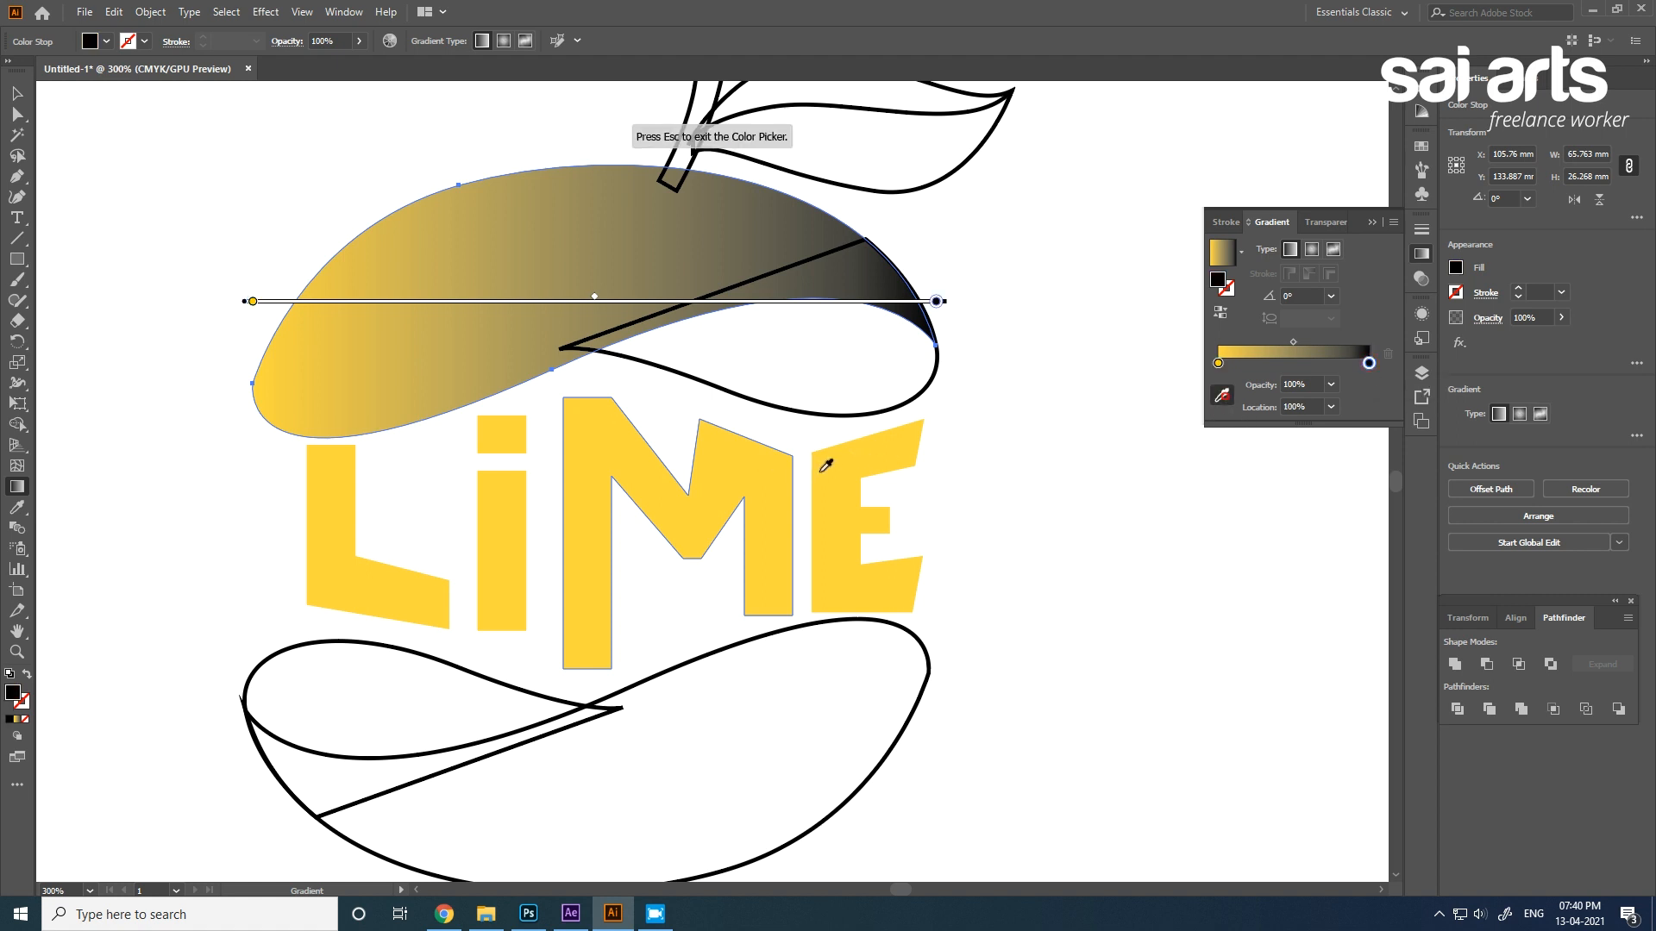
click(841, 466)
double_click(1369, 363)
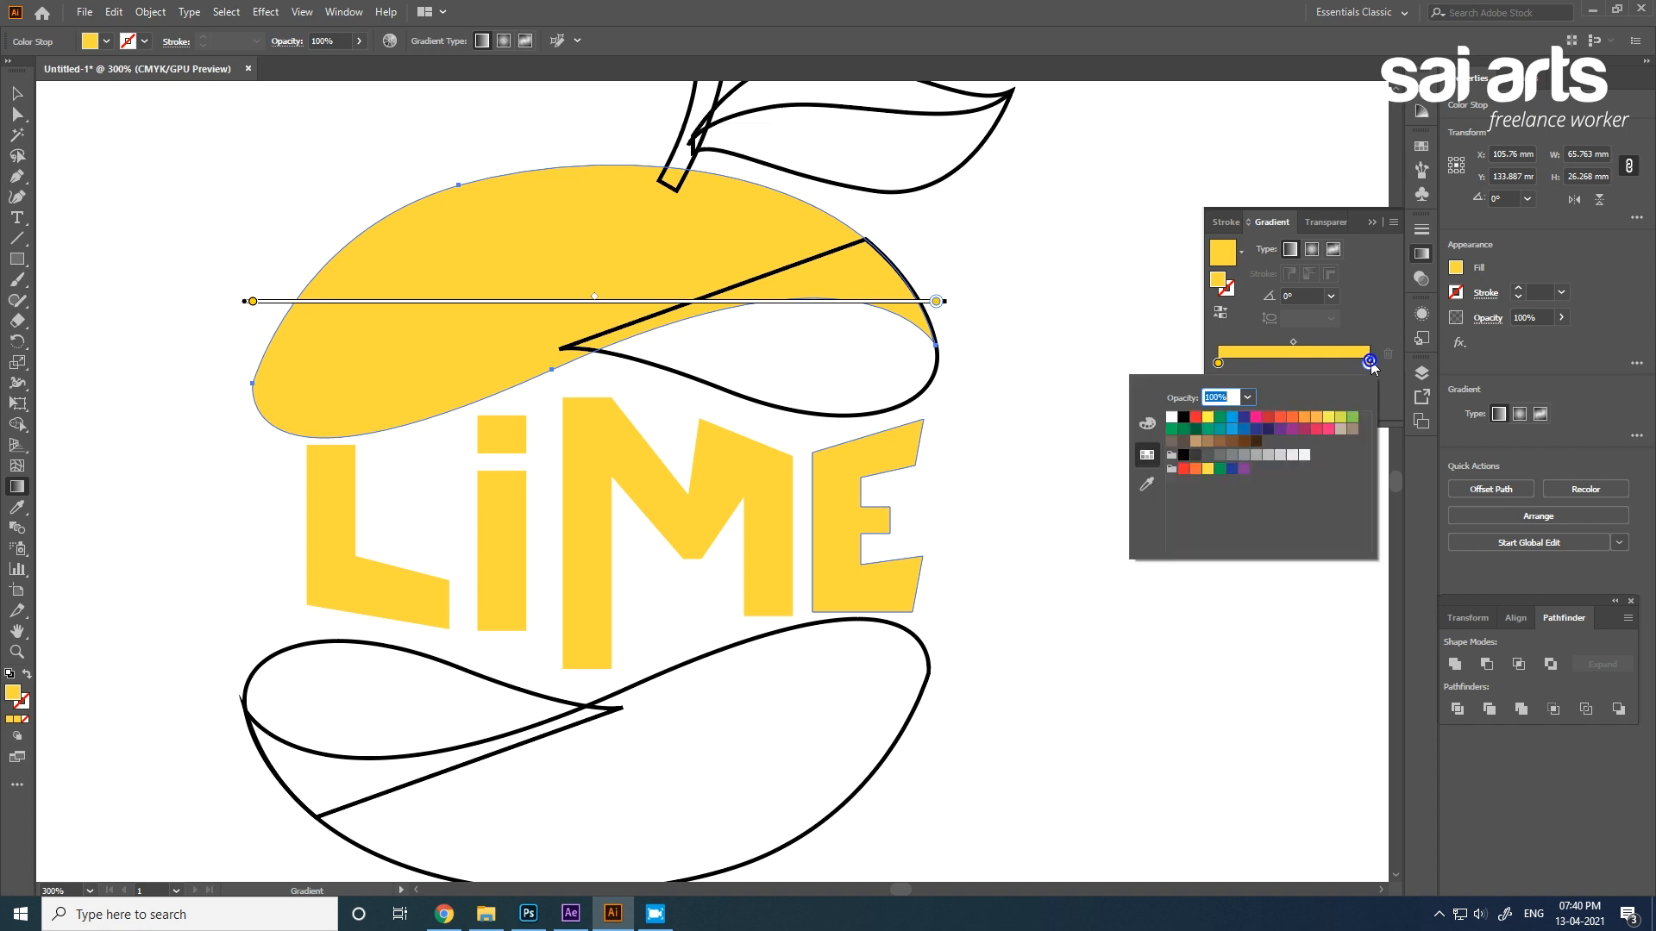
click(1147, 424)
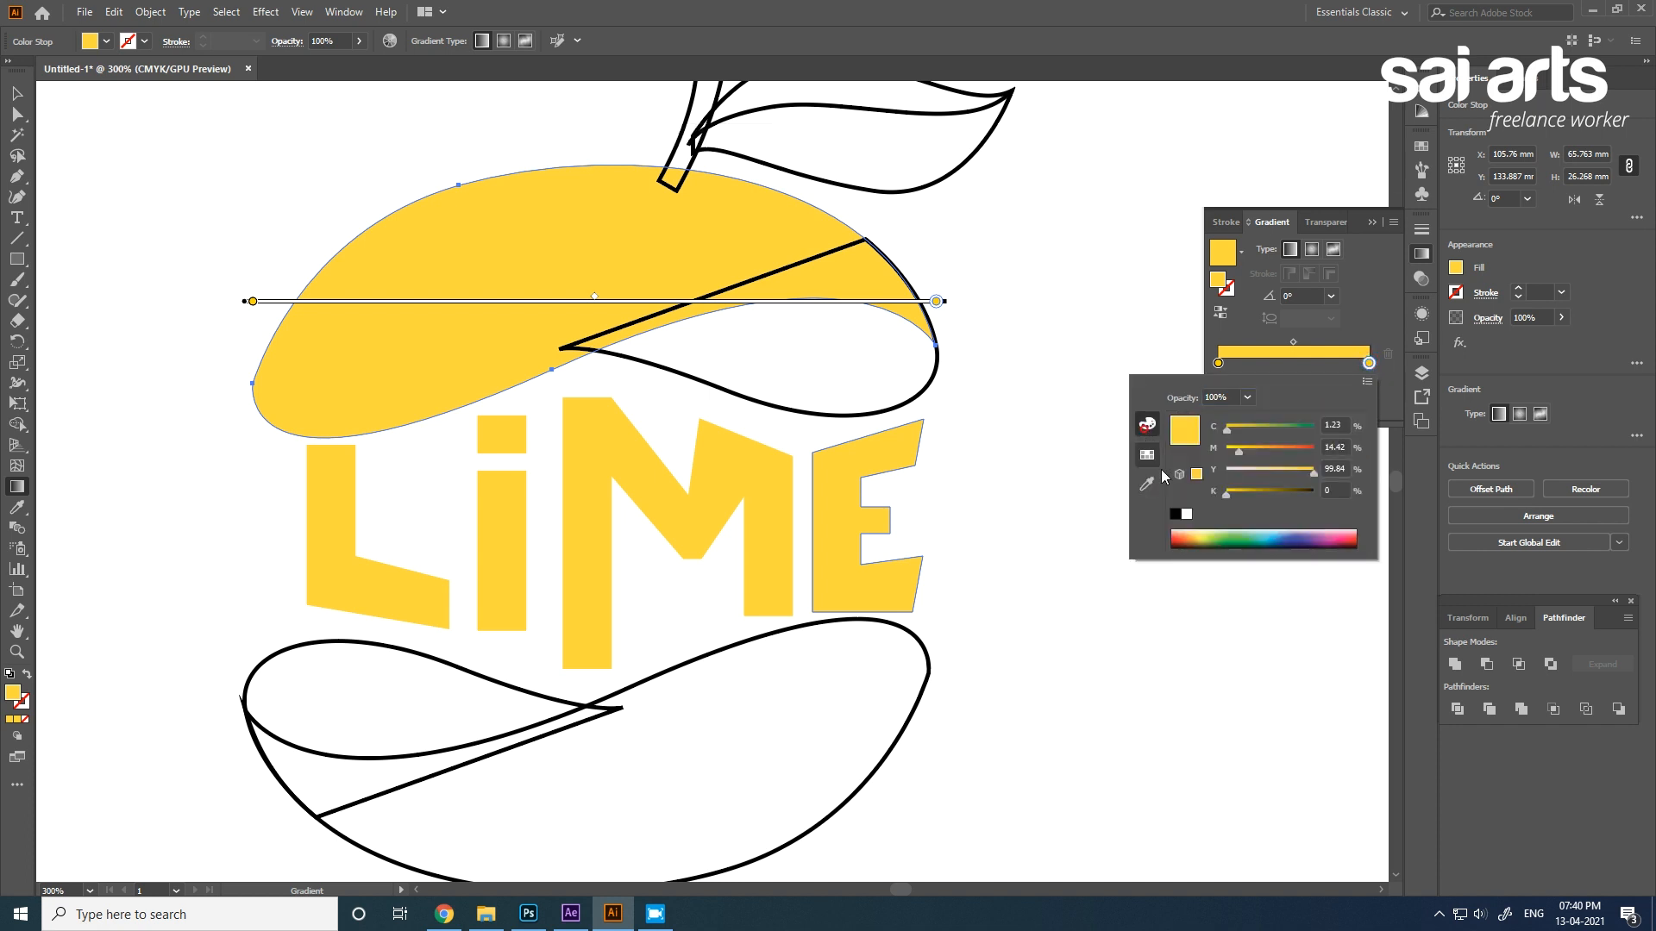
mouse_move(1245, 448)
mouse_down()
mouse_move(1259, 448)
mouse_move(1236, 428)
mouse_up()
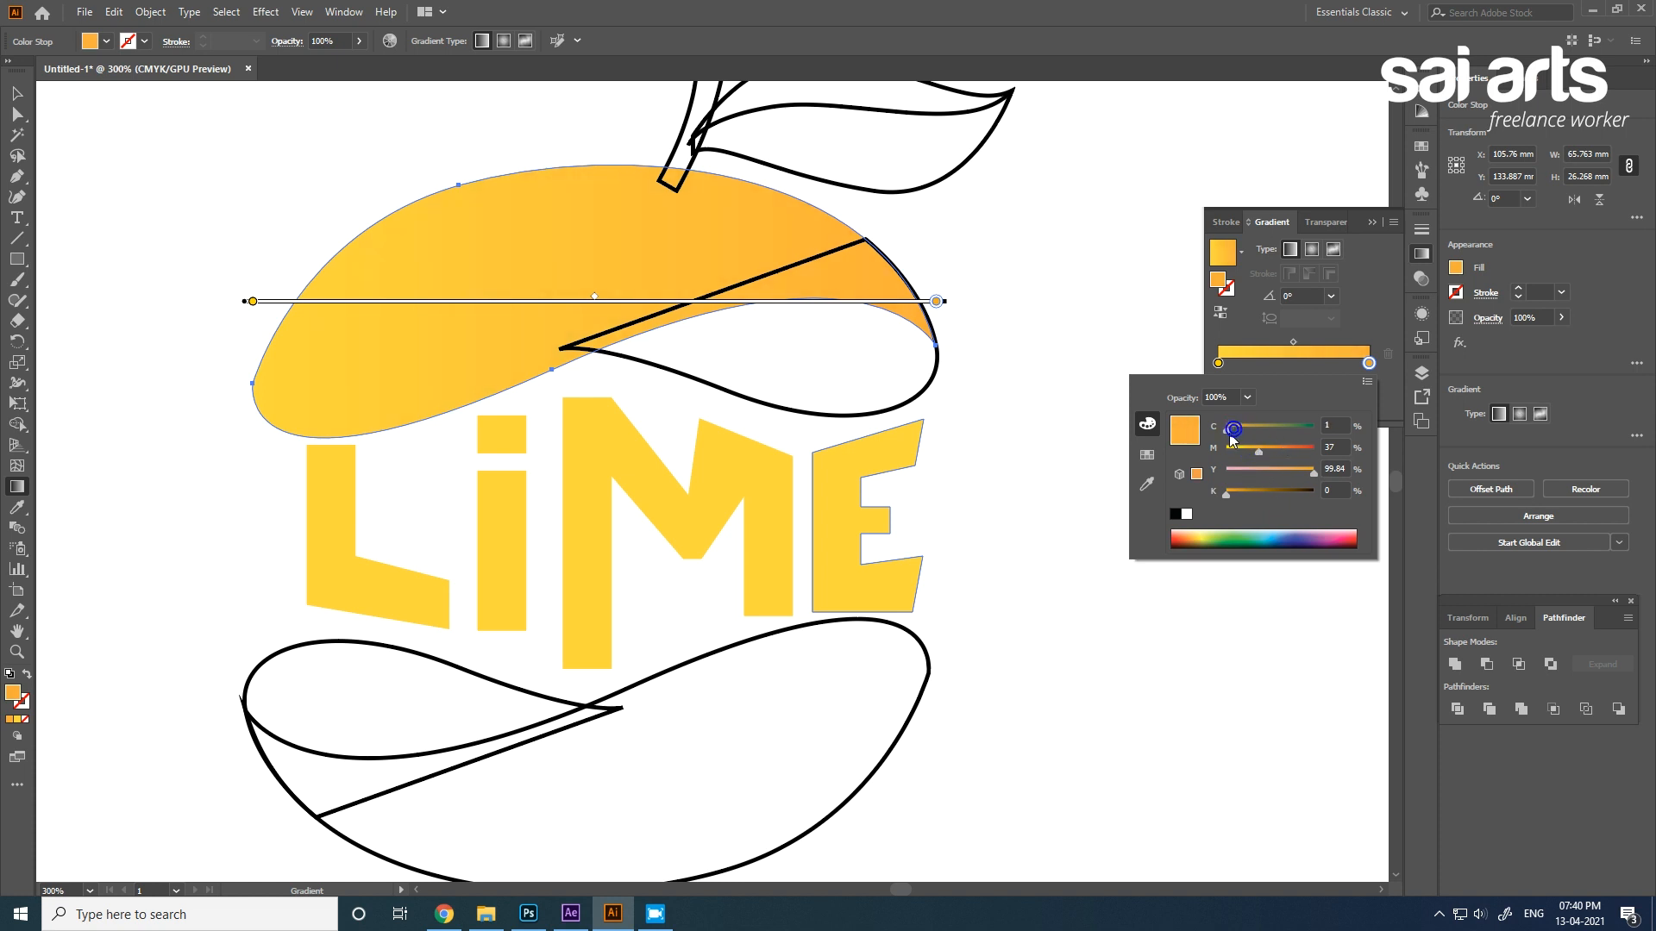
click(13, 97)
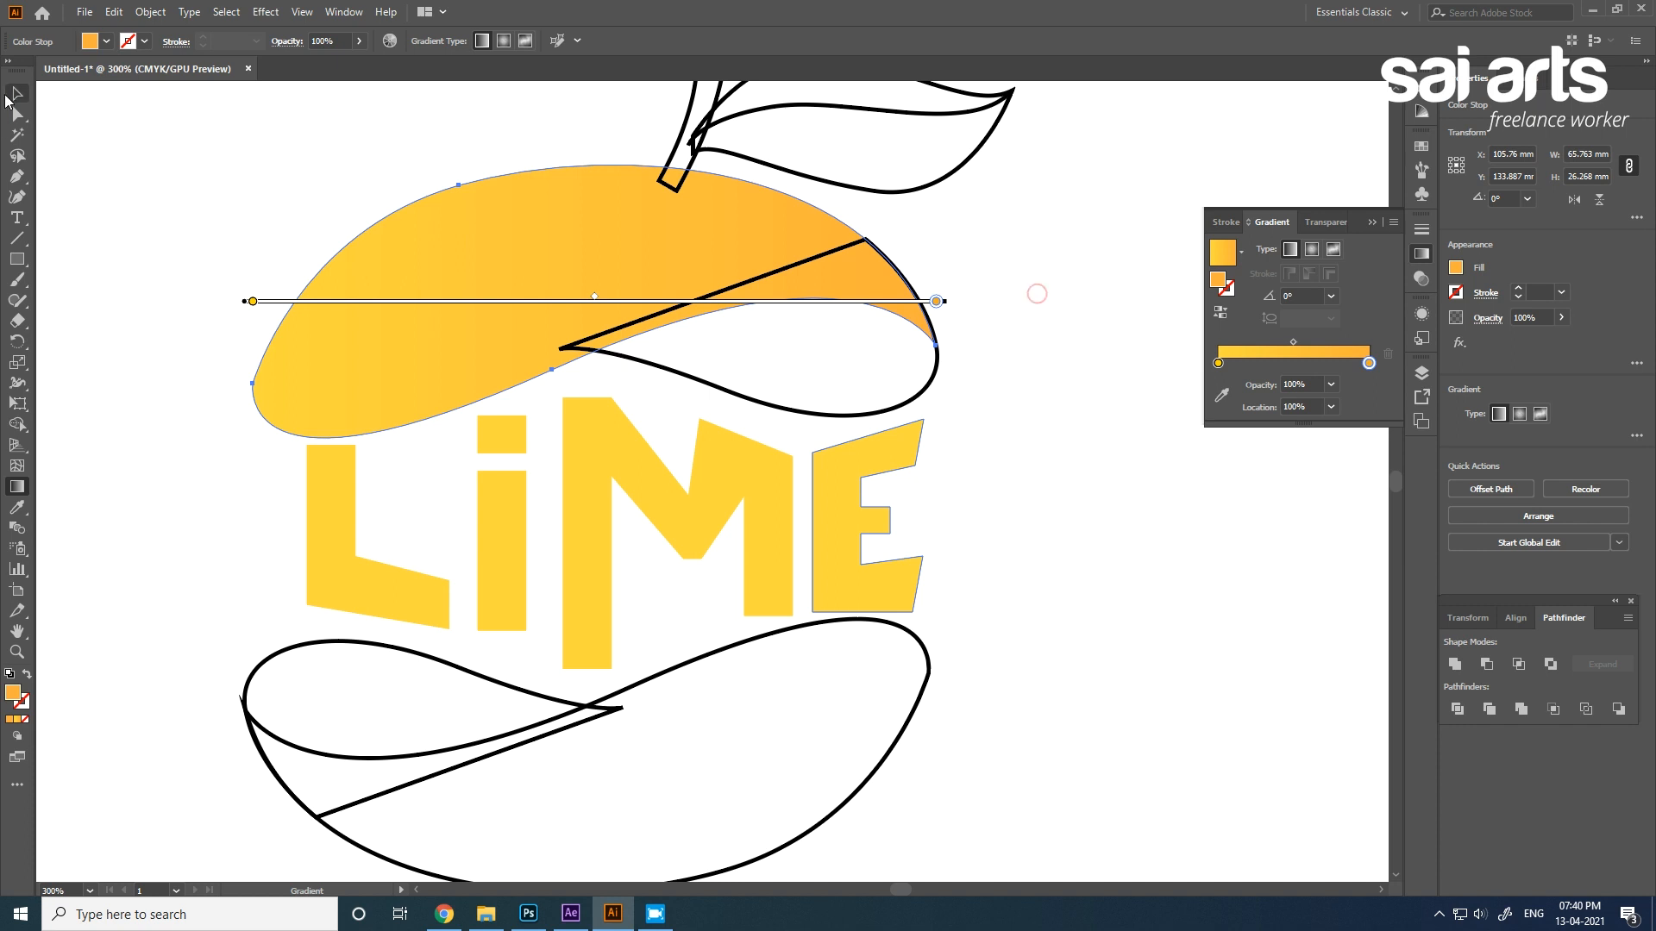
click(16, 96)
Copy the upper fruit shape's yellow-to-orange gradient onto the outlined segment beneath its right end with the Eyedropper.
click(934, 383)
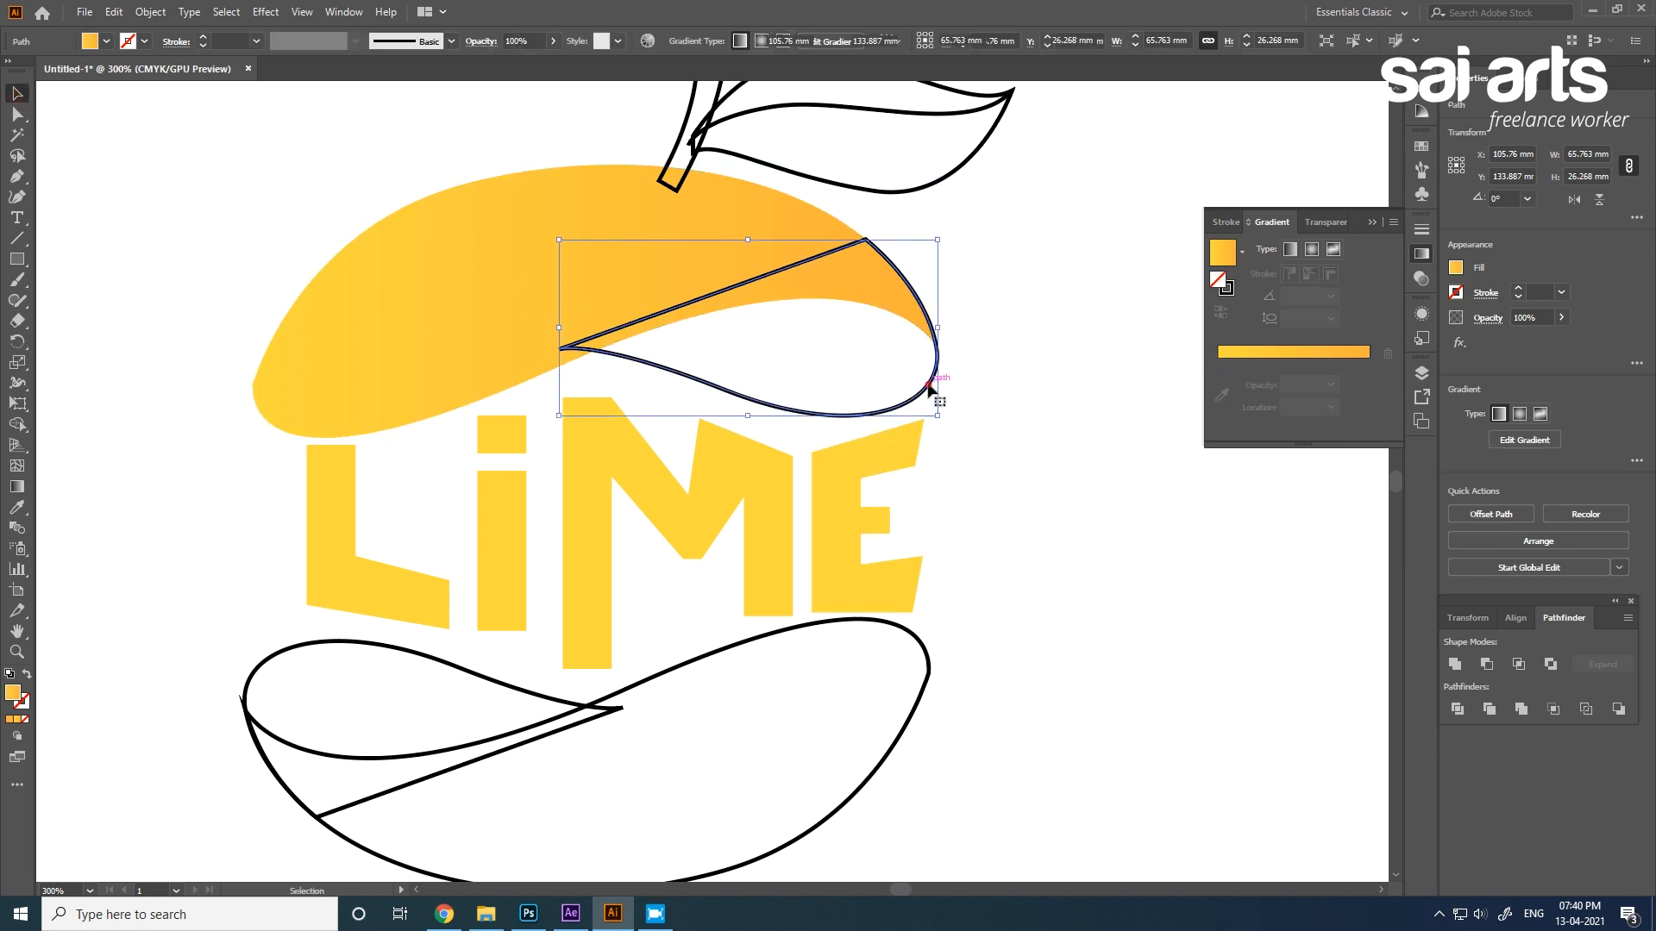
key(i)
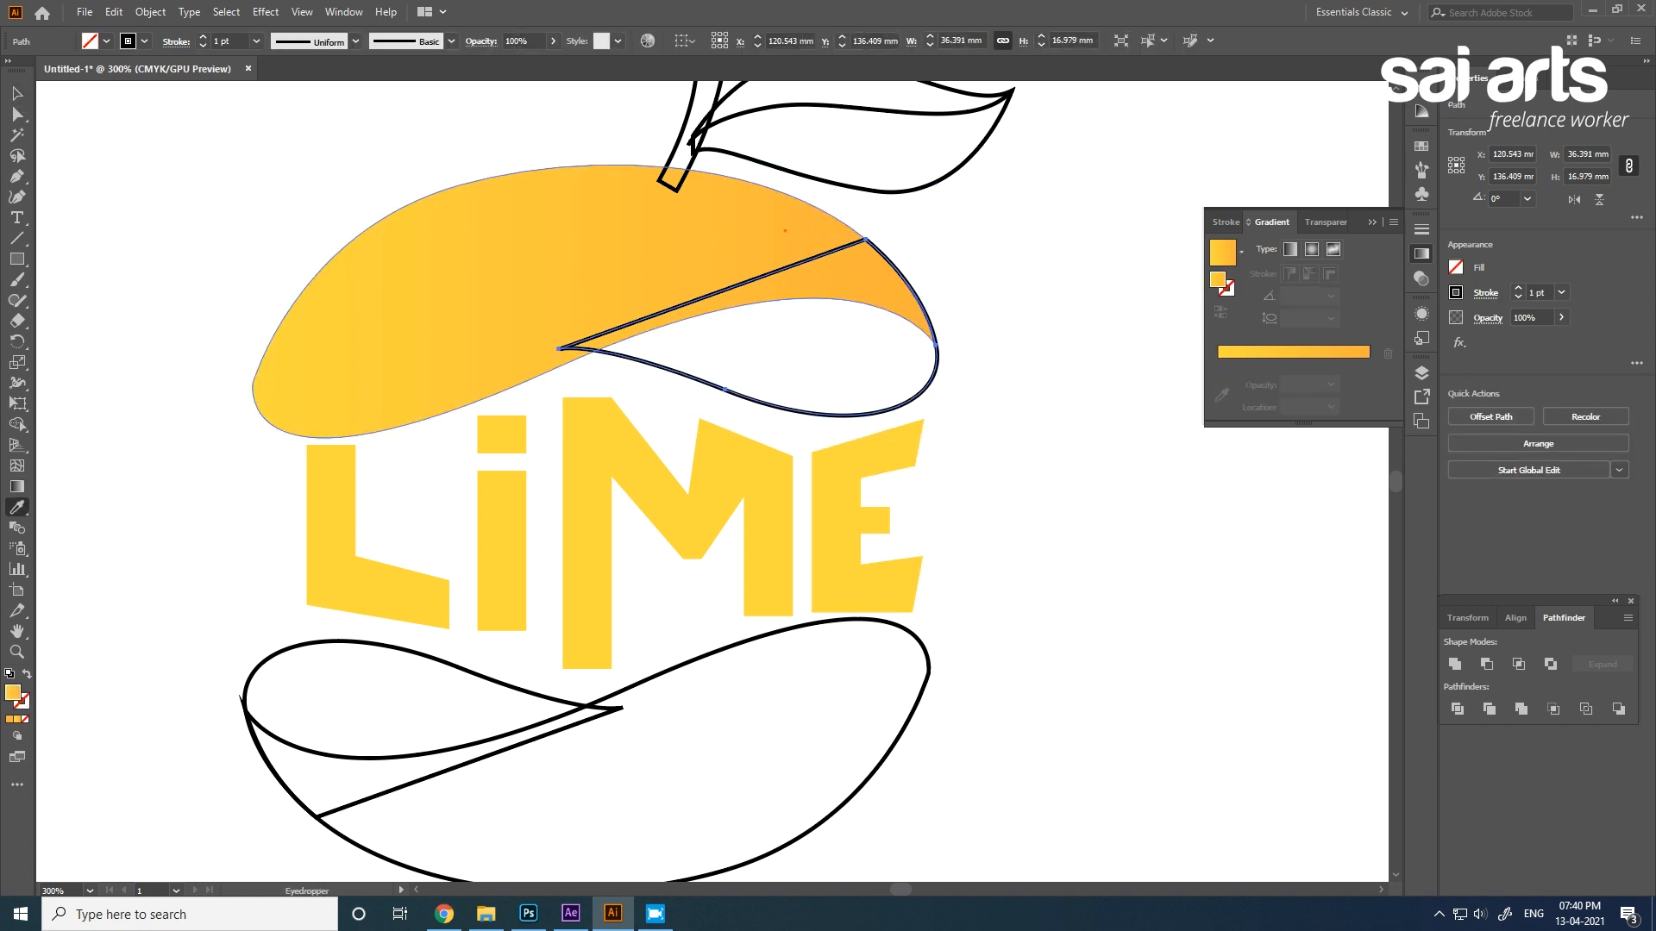
click(785, 232)
click(17, 92)
Send the small right segment to the back, behind the upper fruit shape, and reselect it.
right_click(853, 355)
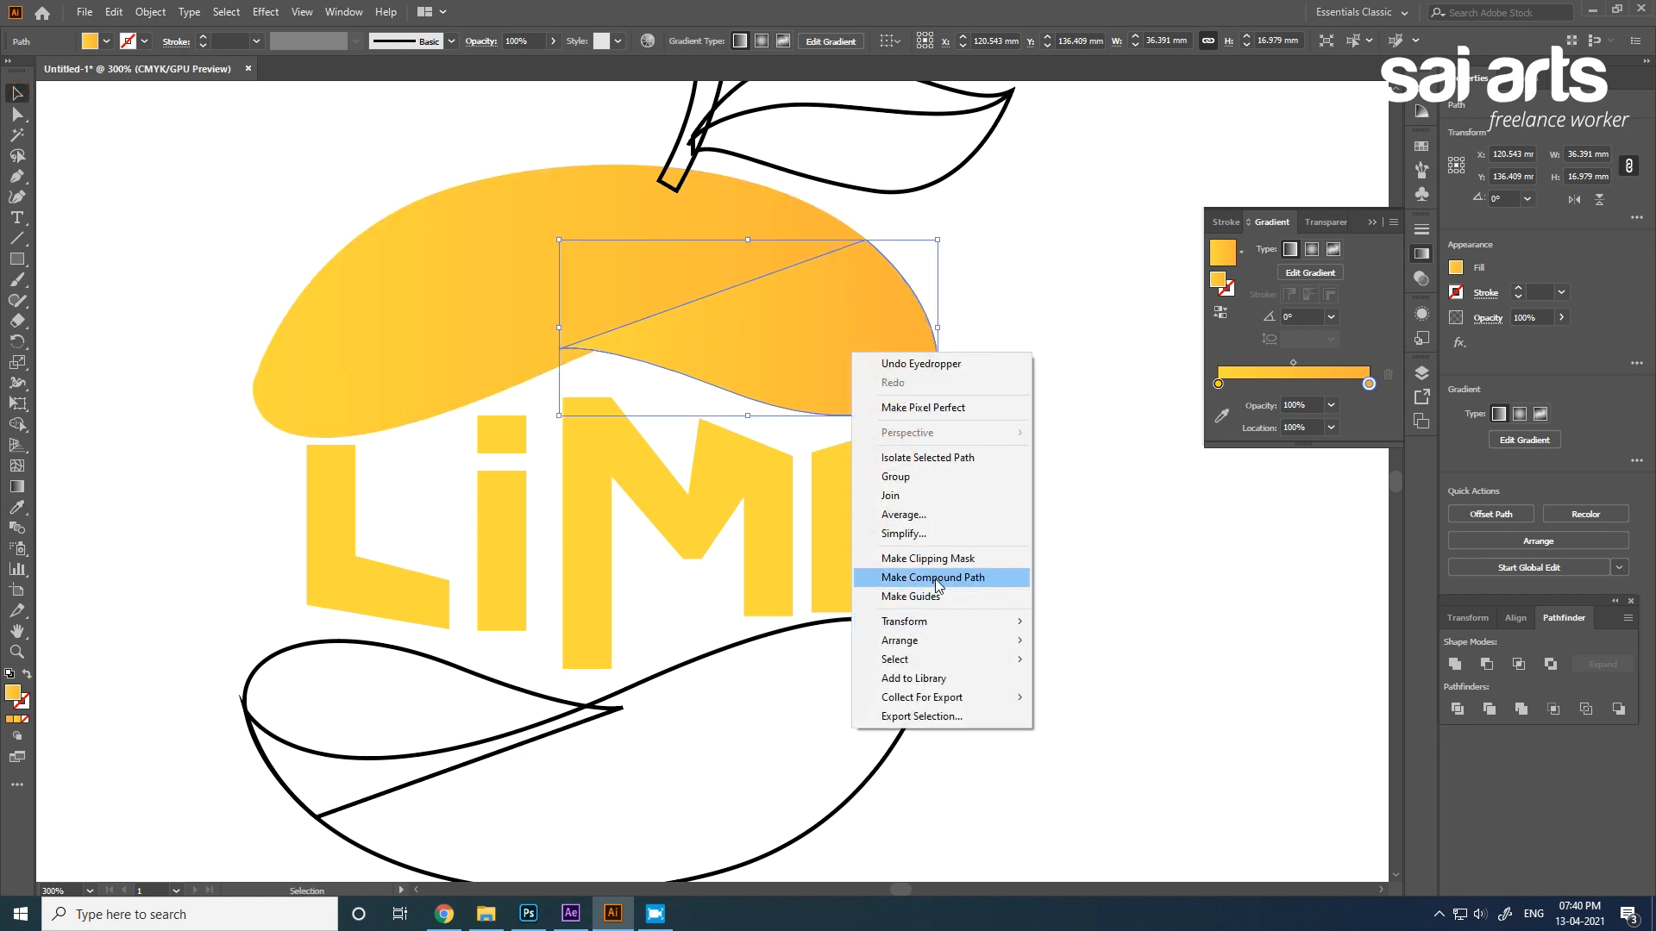
mouse_move(933, 622)
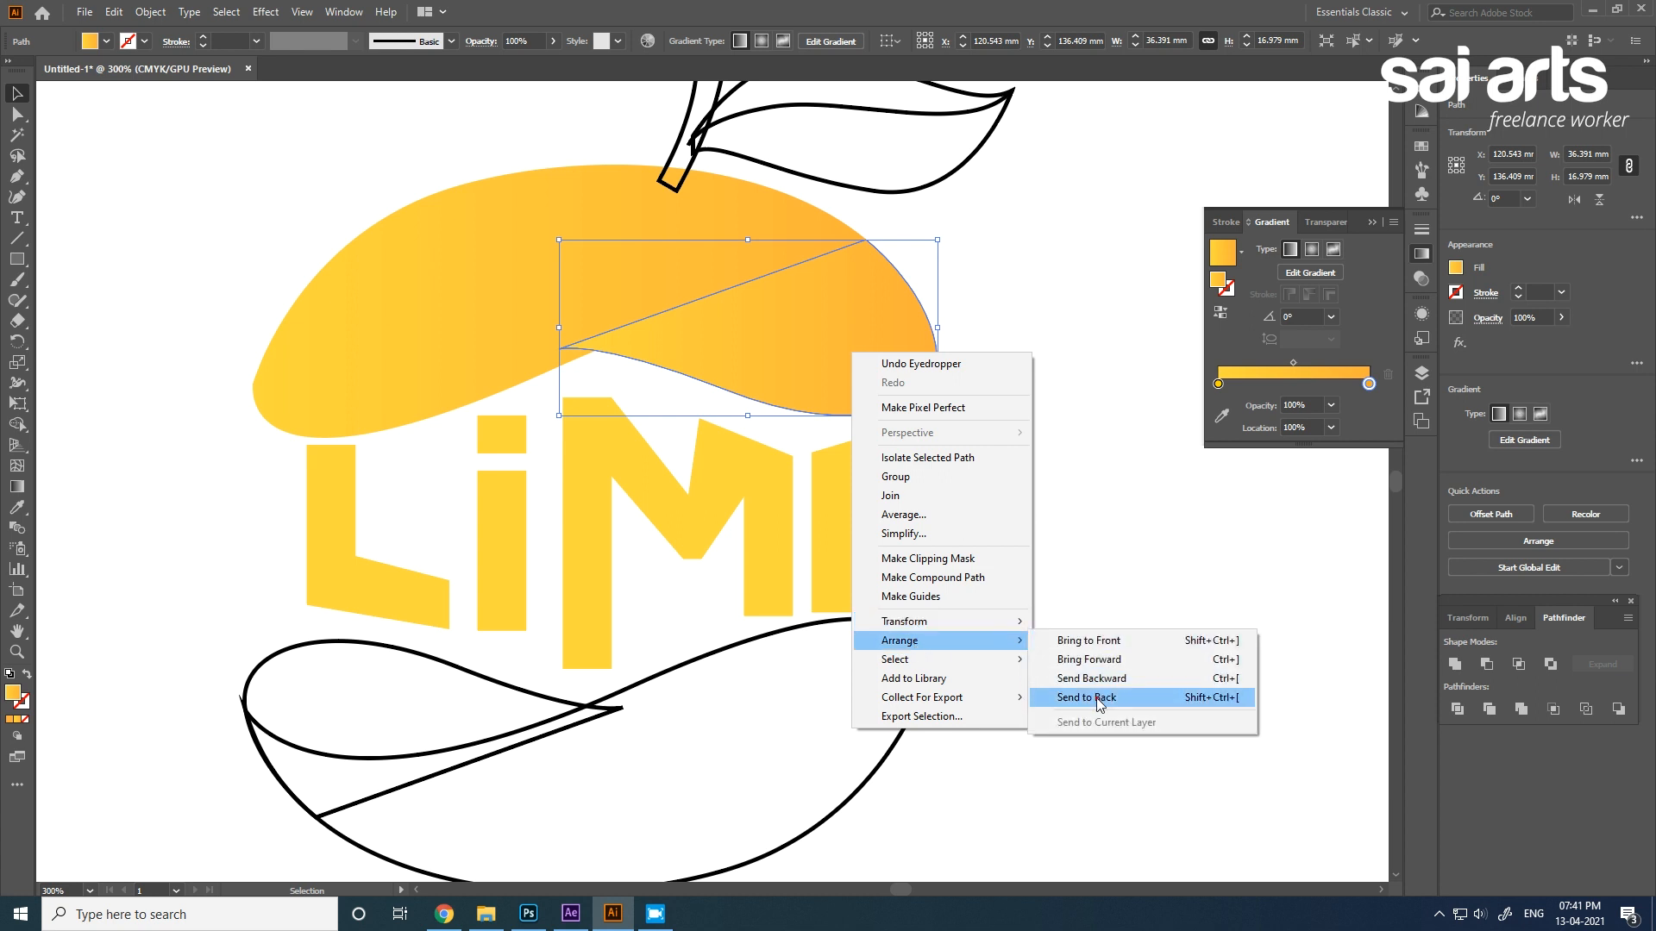
click(1098, 703)
click(1086, 443)
click(794, 384)
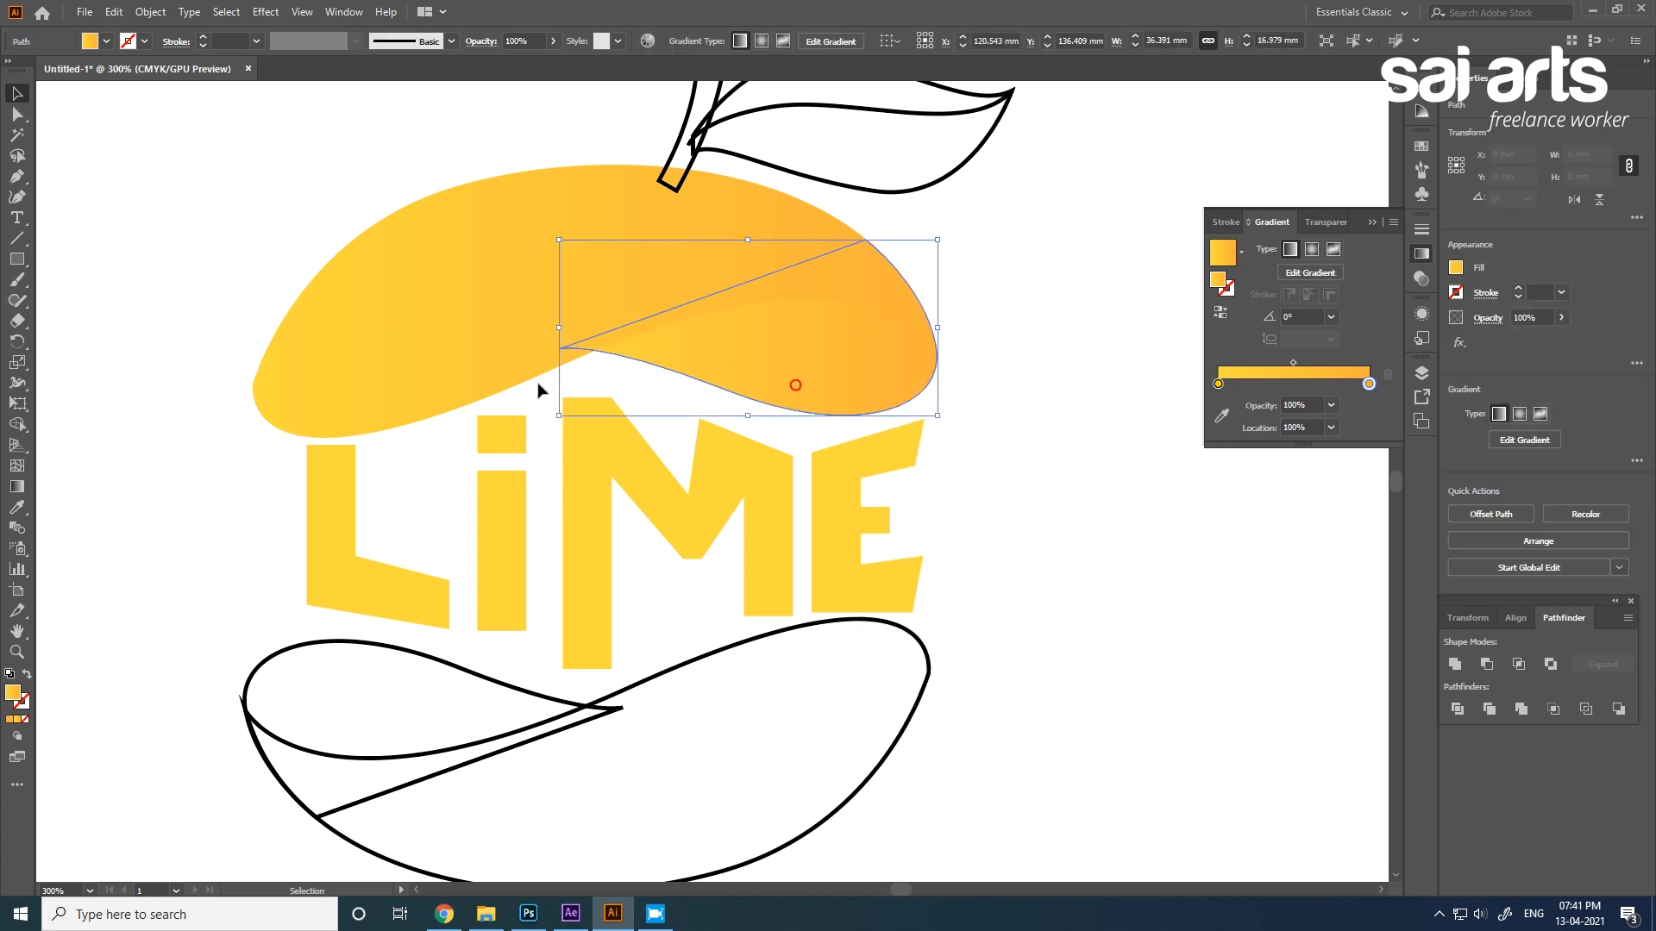
Redraw the small right segment's gradient almost vertically, at about -87°, running from yellow above to orange below.
click(17, 488)
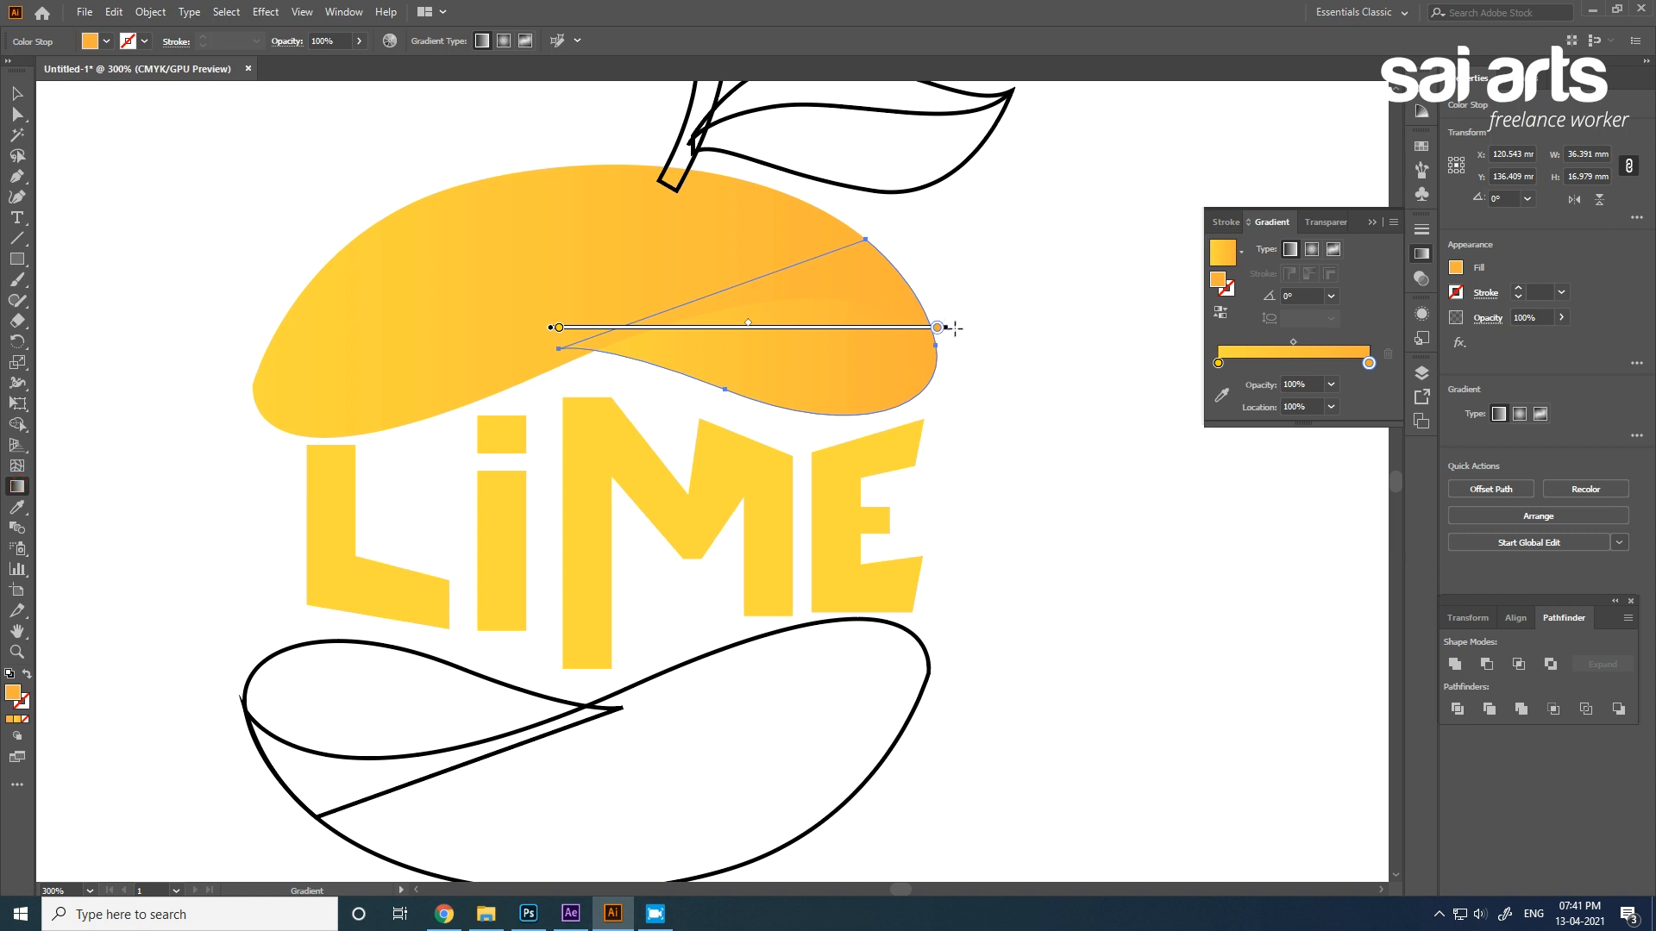
mouse_move(596, 242)
mouse_down()
mouse_move(927, 479)
mouse_move(941, 399)
mouse_up()
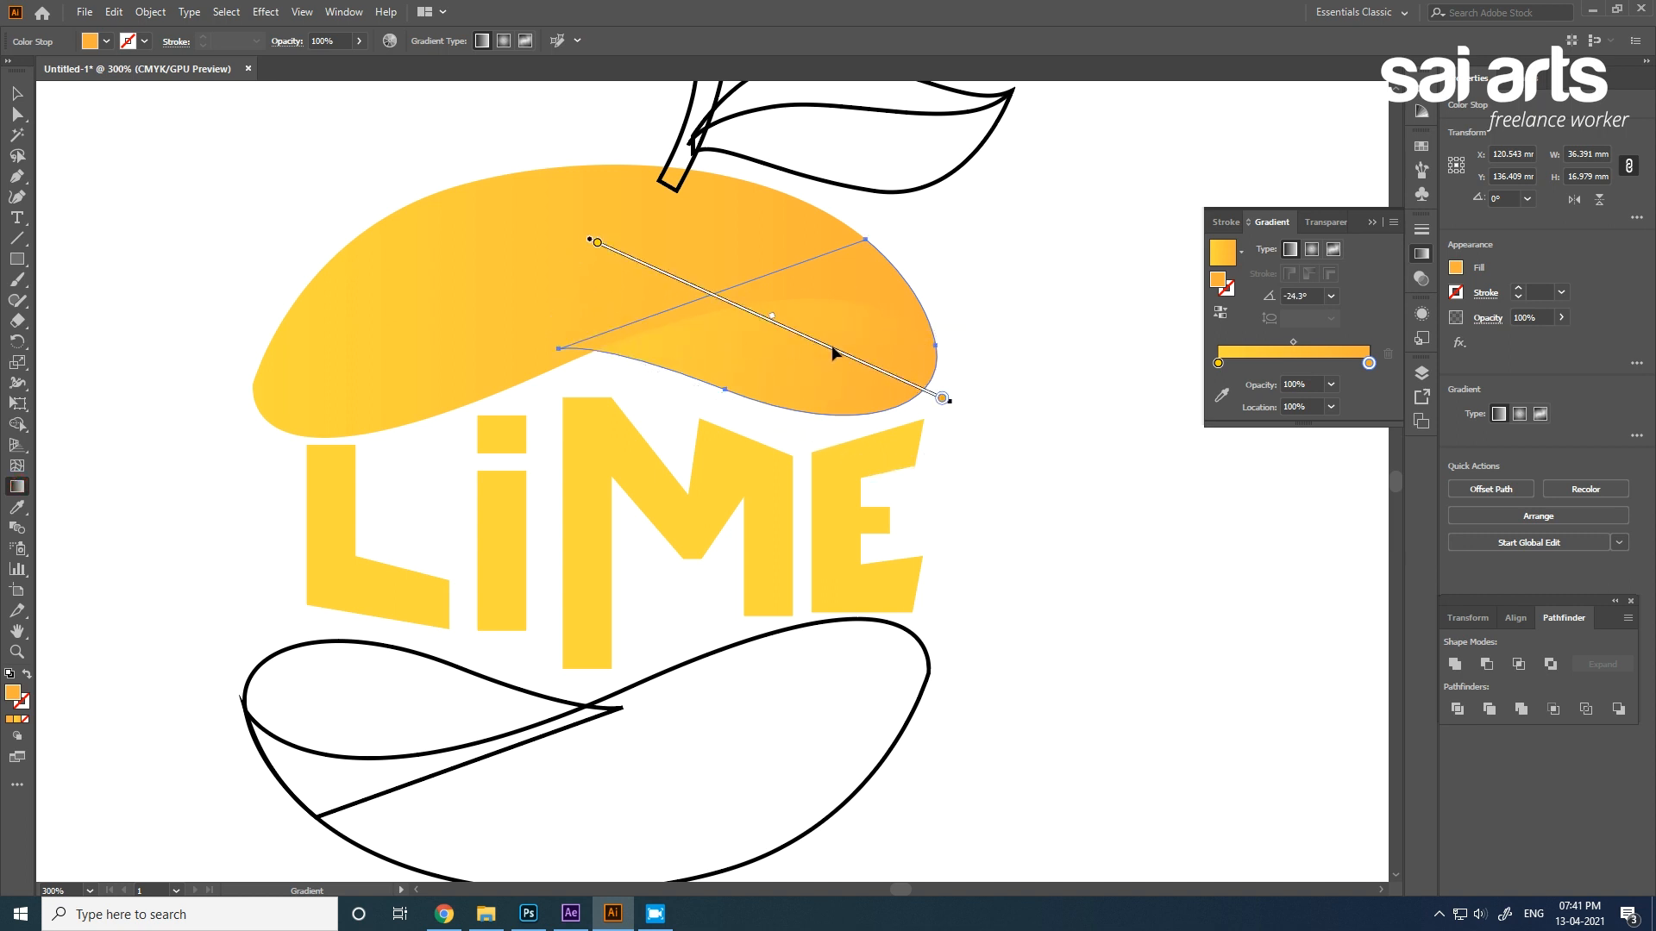
mouse_move(841, 360)
mouse_down()
mouse_move(966, 410)
mouse_move(1046, 474)
mouse_move(965, 542)
mouse_up()
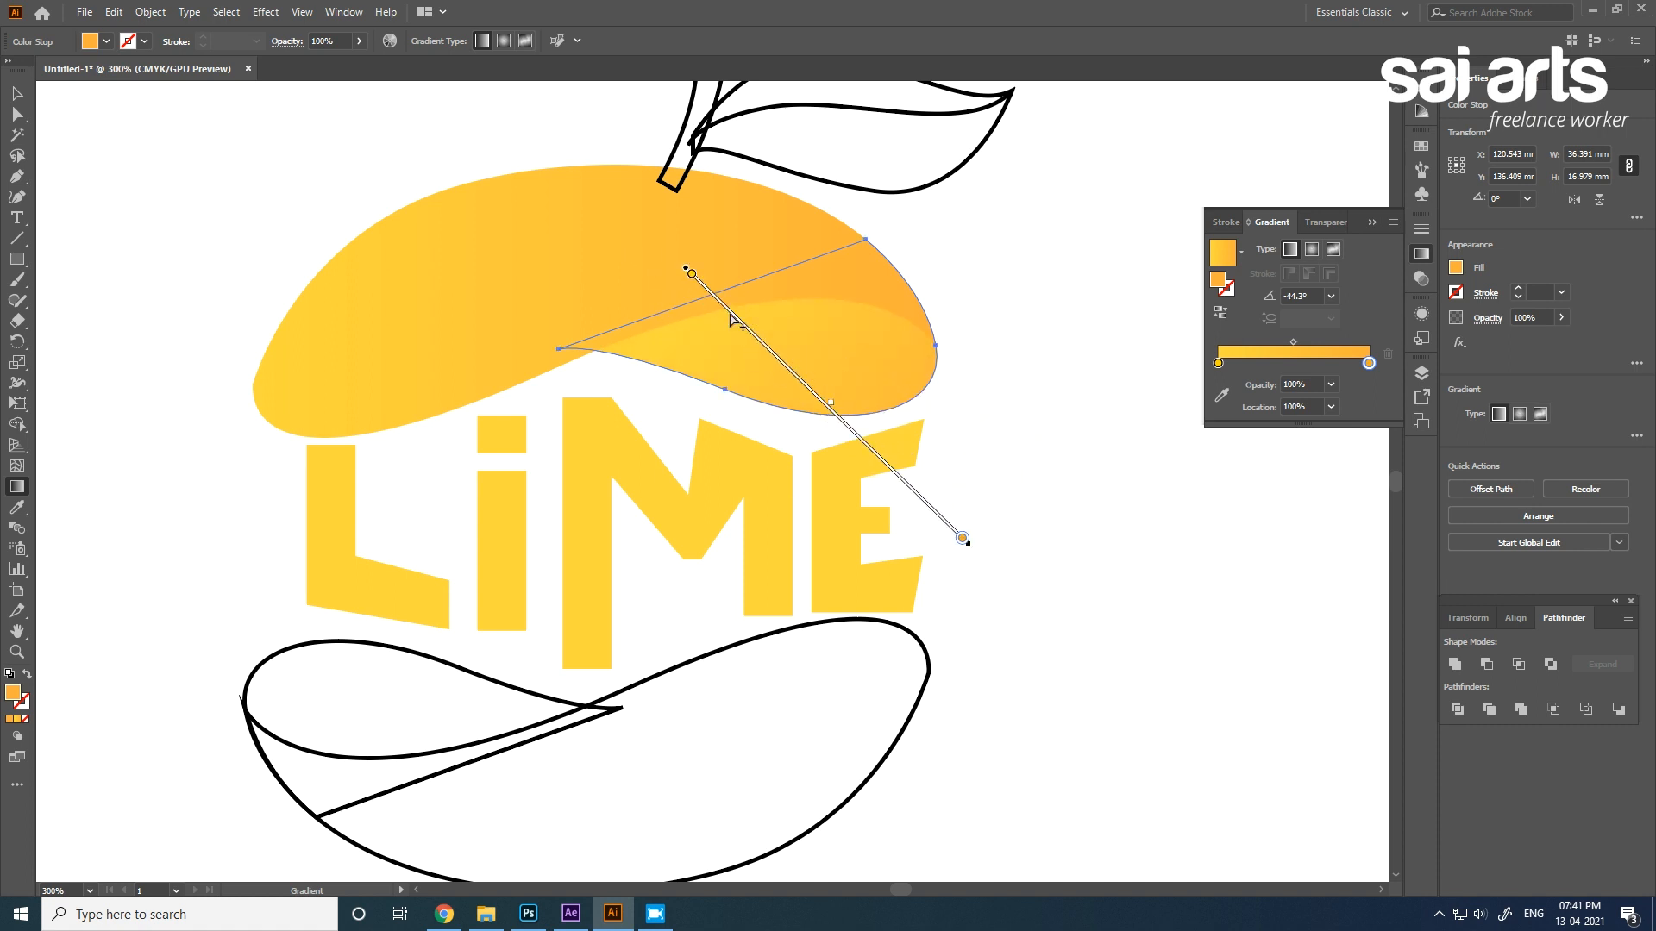
drag(775, 361, 709, 295)
drag(913, 480, 895, 530)
key(ctrl+z)
drag(798, 264, 890, 385)
drag(785, 253, 832, 382)
drag(857, 266, 863, 380)
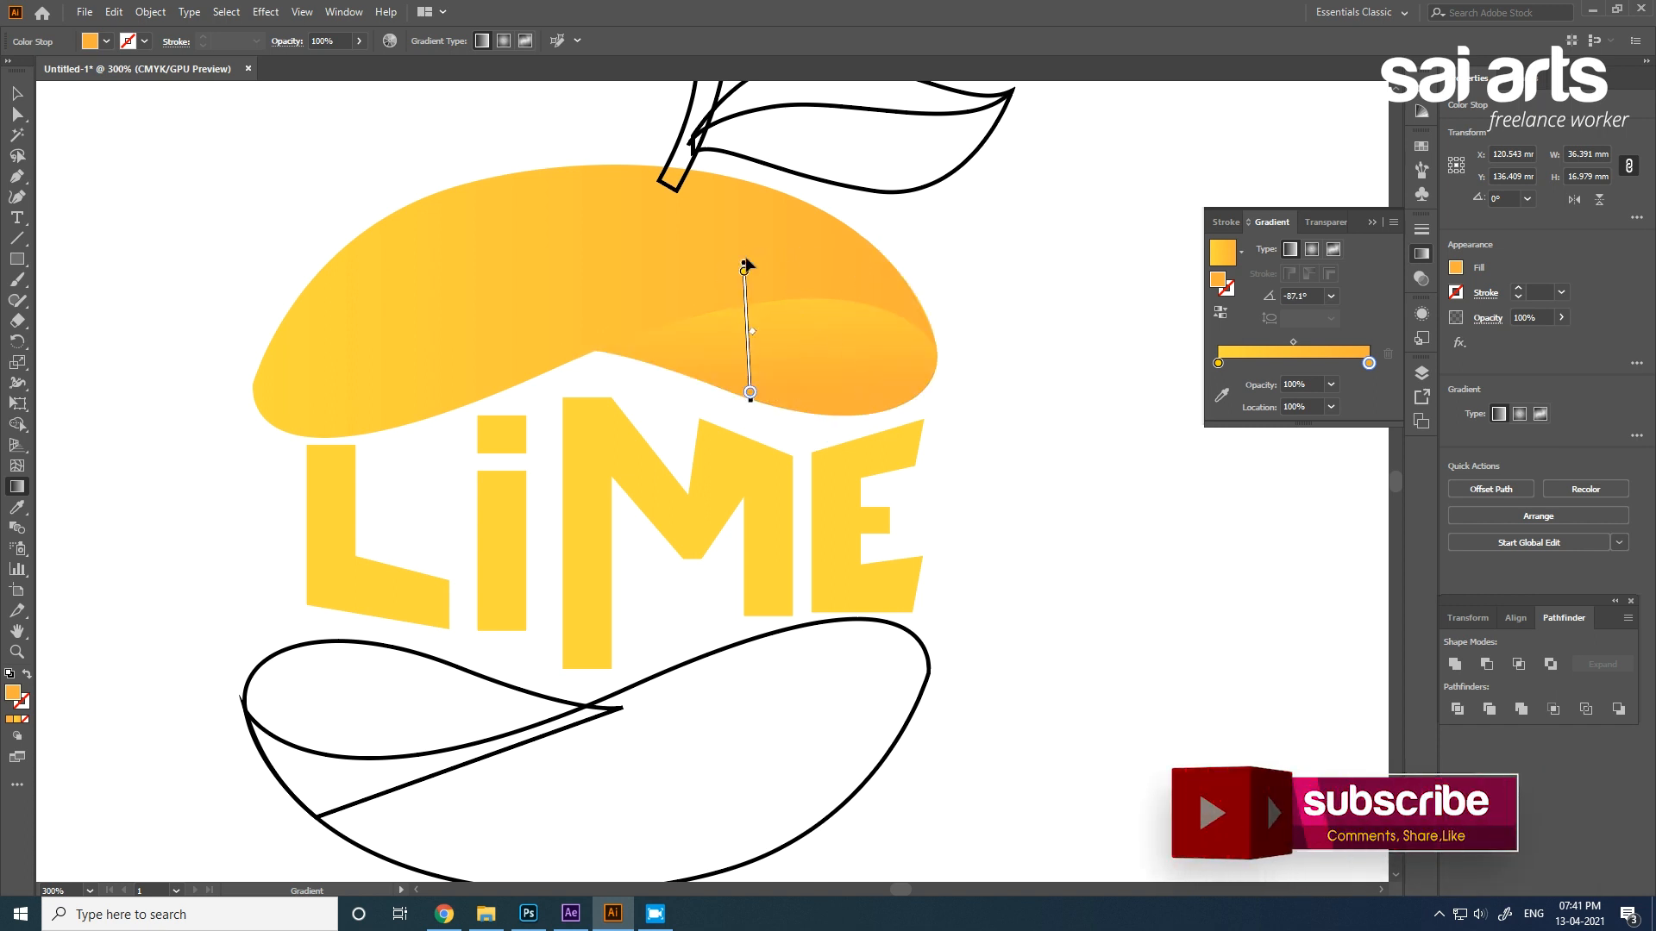
key(v)
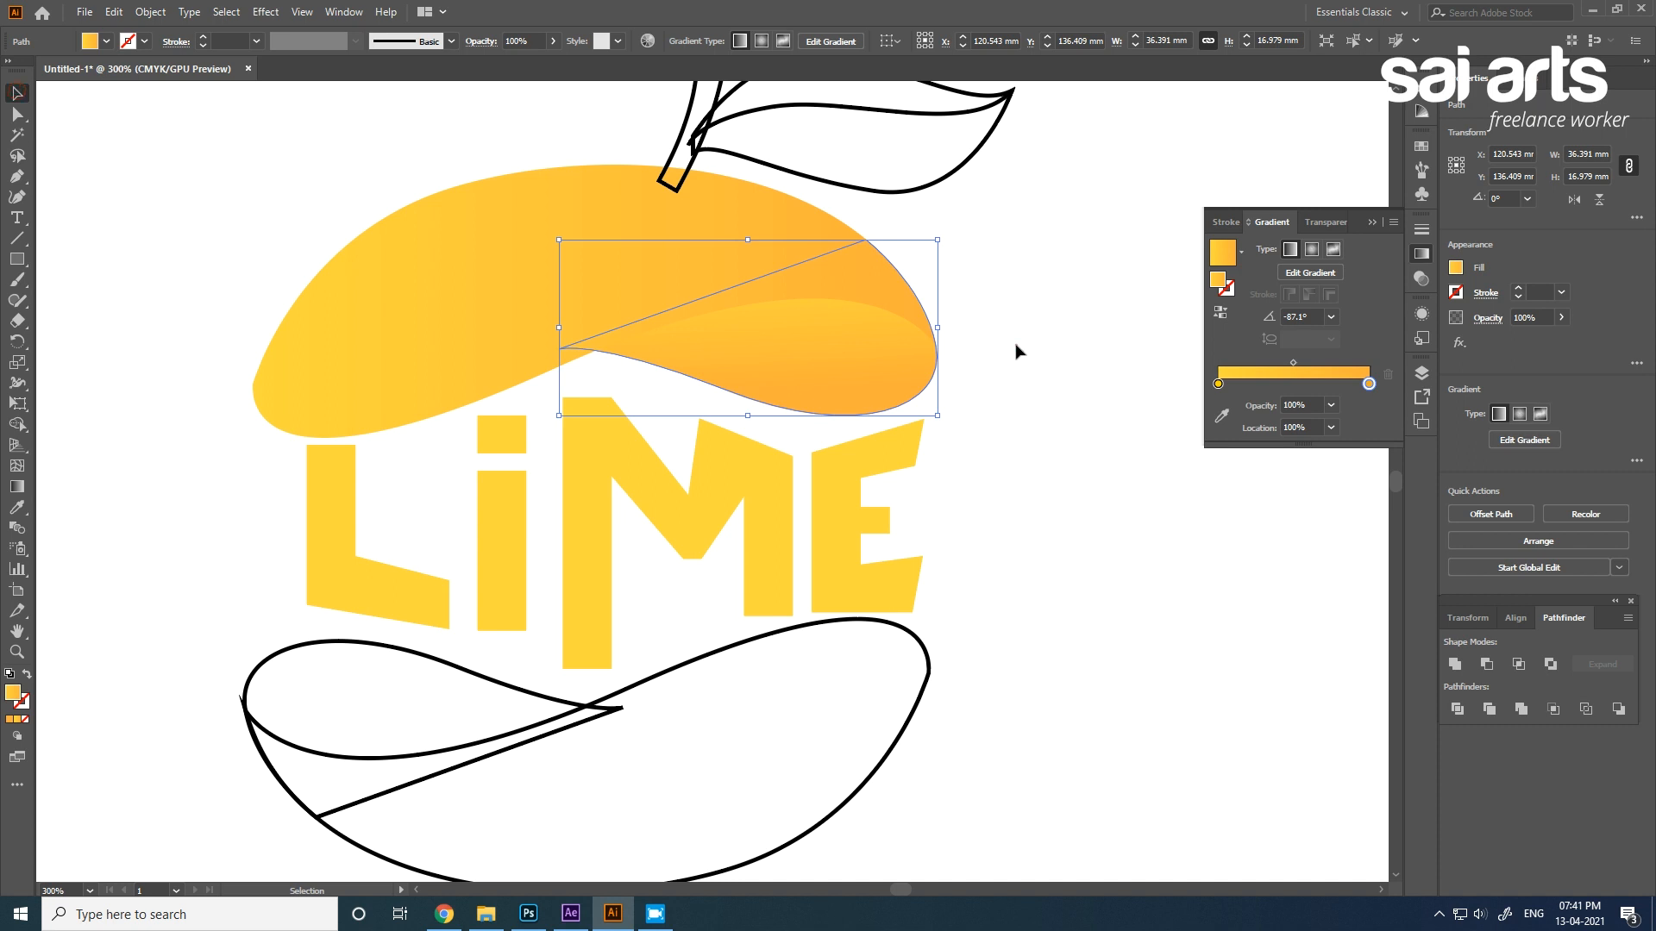
Make a copy of the upper fruit shape and its small segment reflected across the horizontal axis, and move it down over the lower fruit outline.
click(1017, 344)
scroll(866, 384, down, 2)
scroll(883, 434, up, 2)
click(1111, 351)
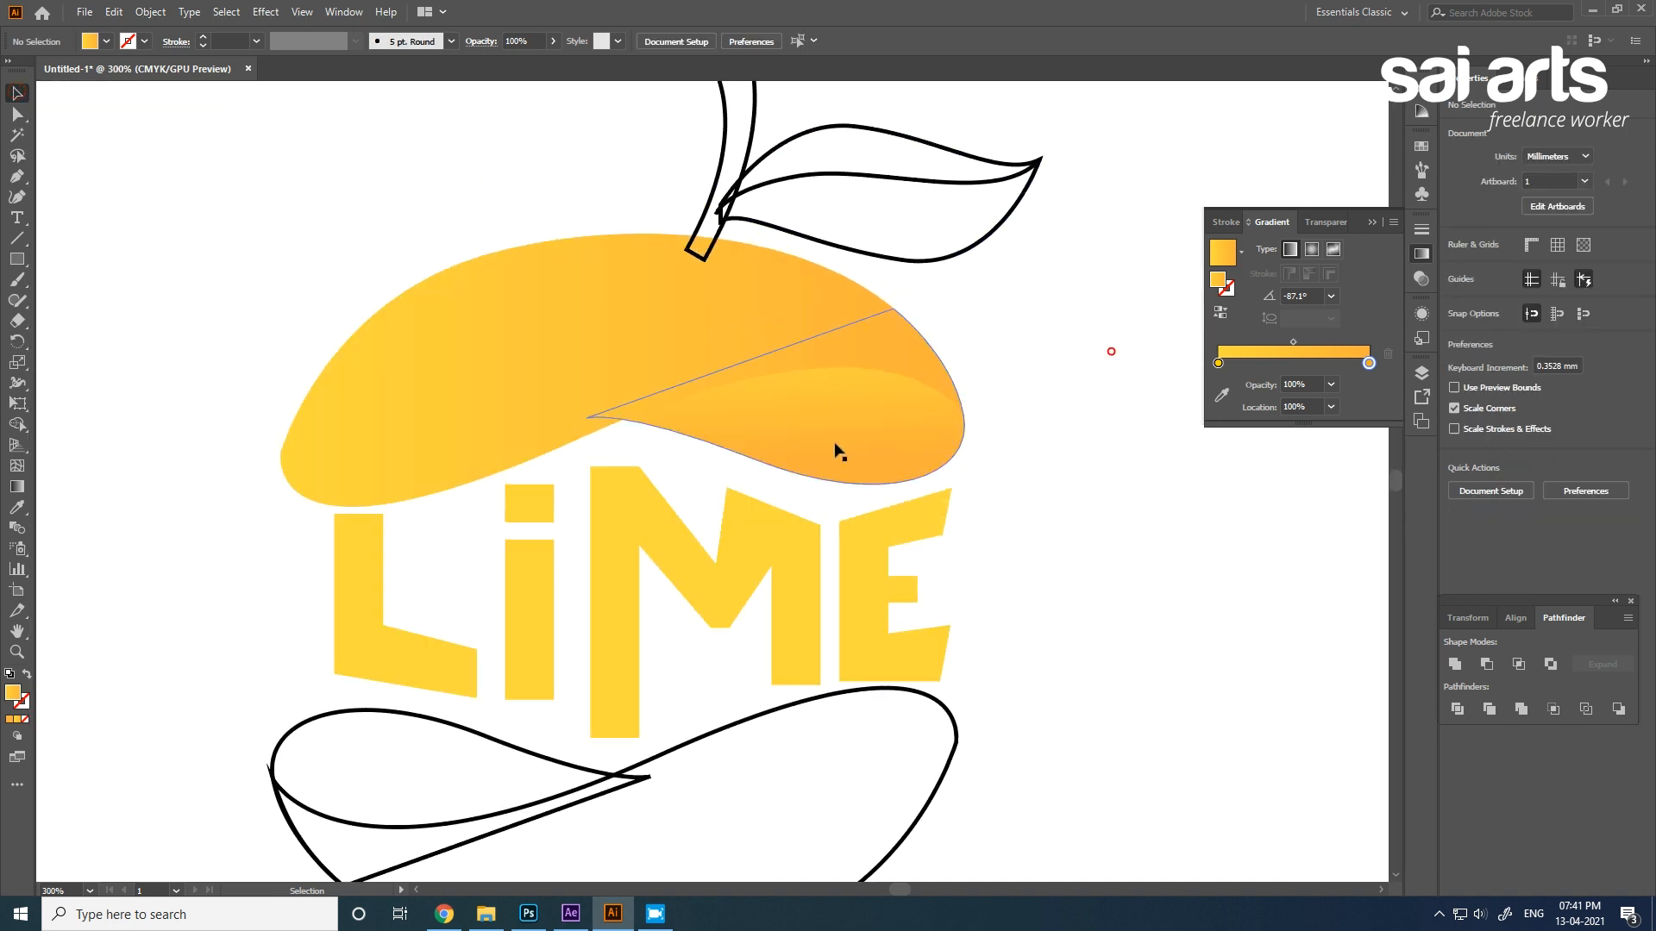
click(826, 432)
key(space)
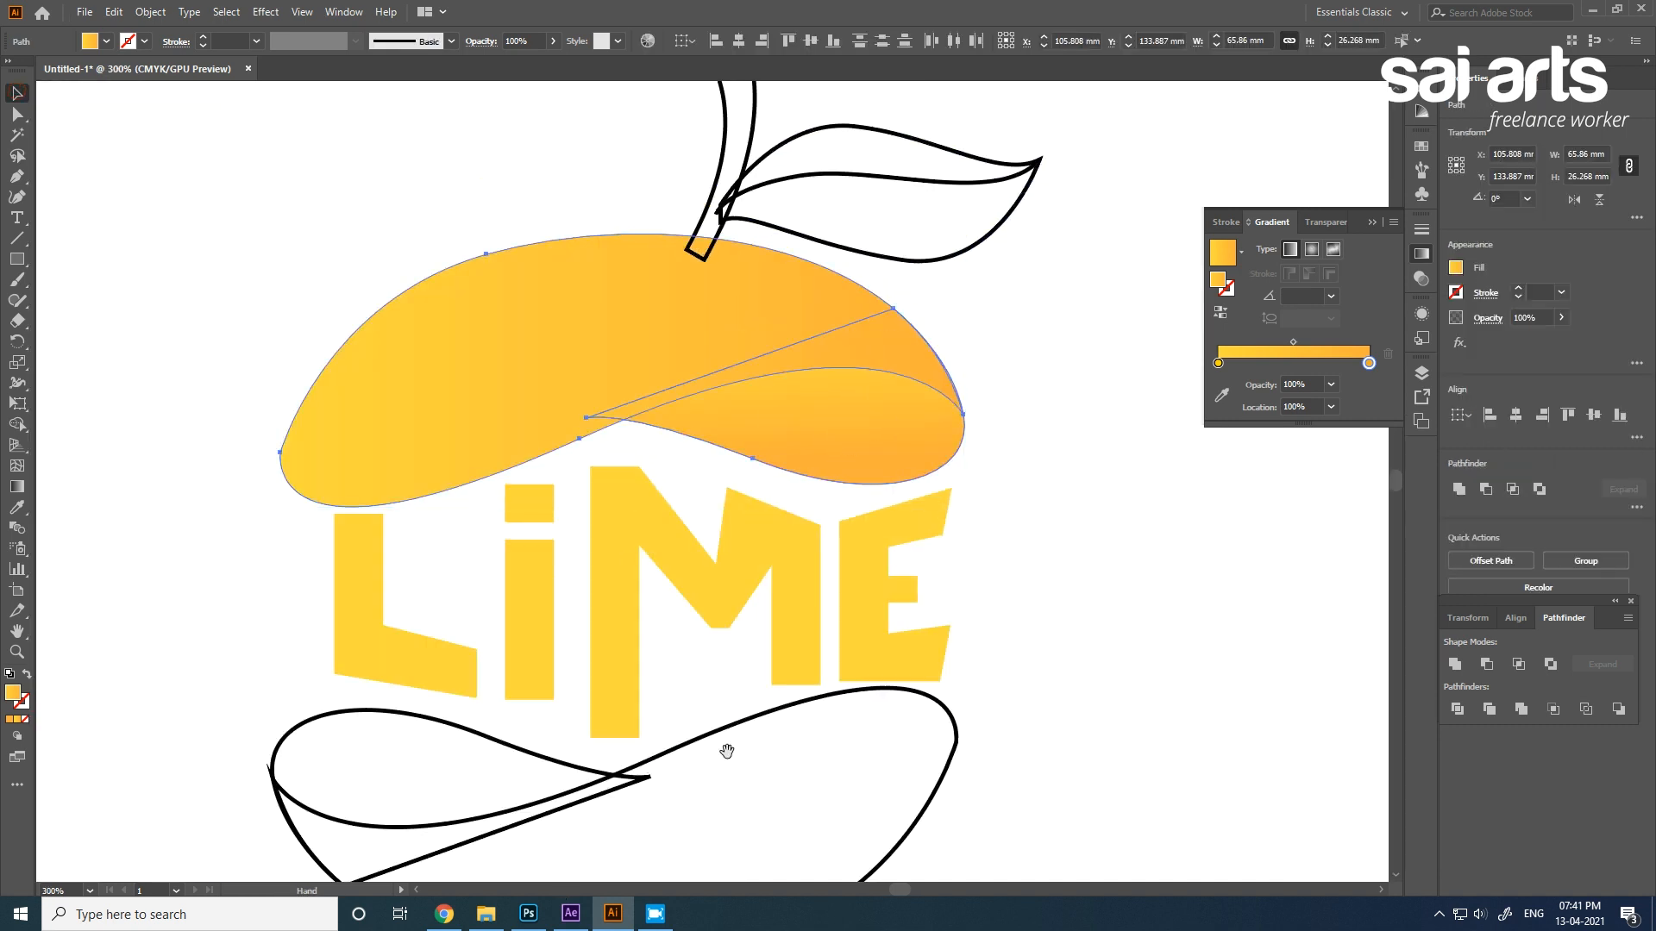
drag(727, 751, 719, 634)
right_click(795, 217)
mouse_move(885, 464)
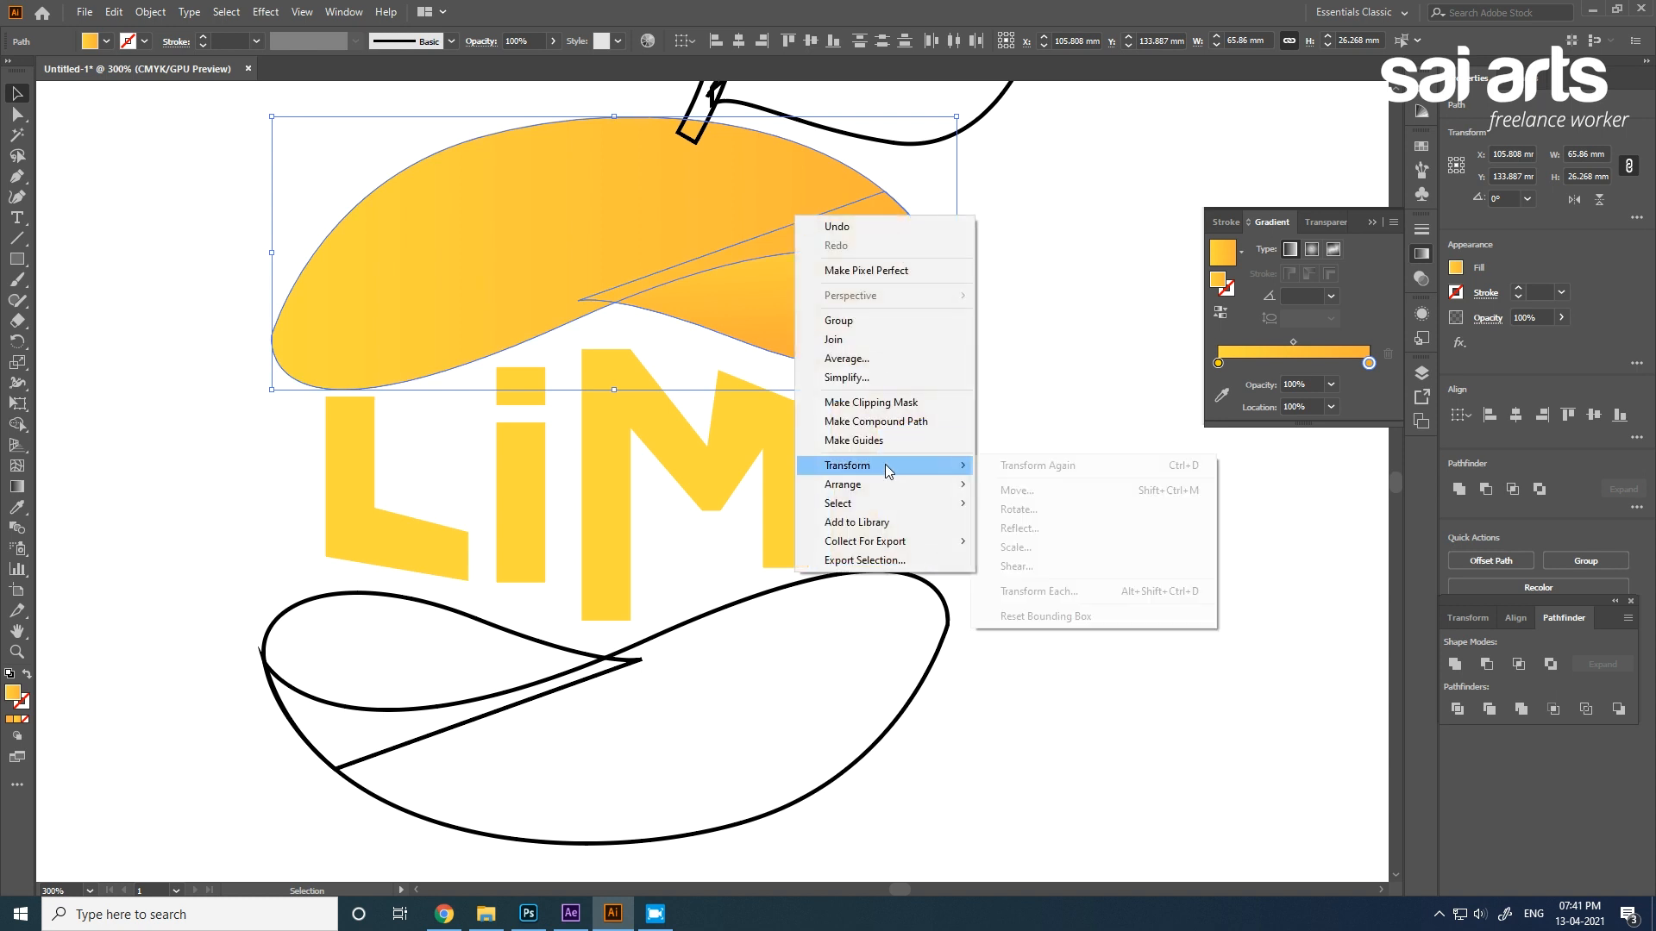
click(1093, 528)
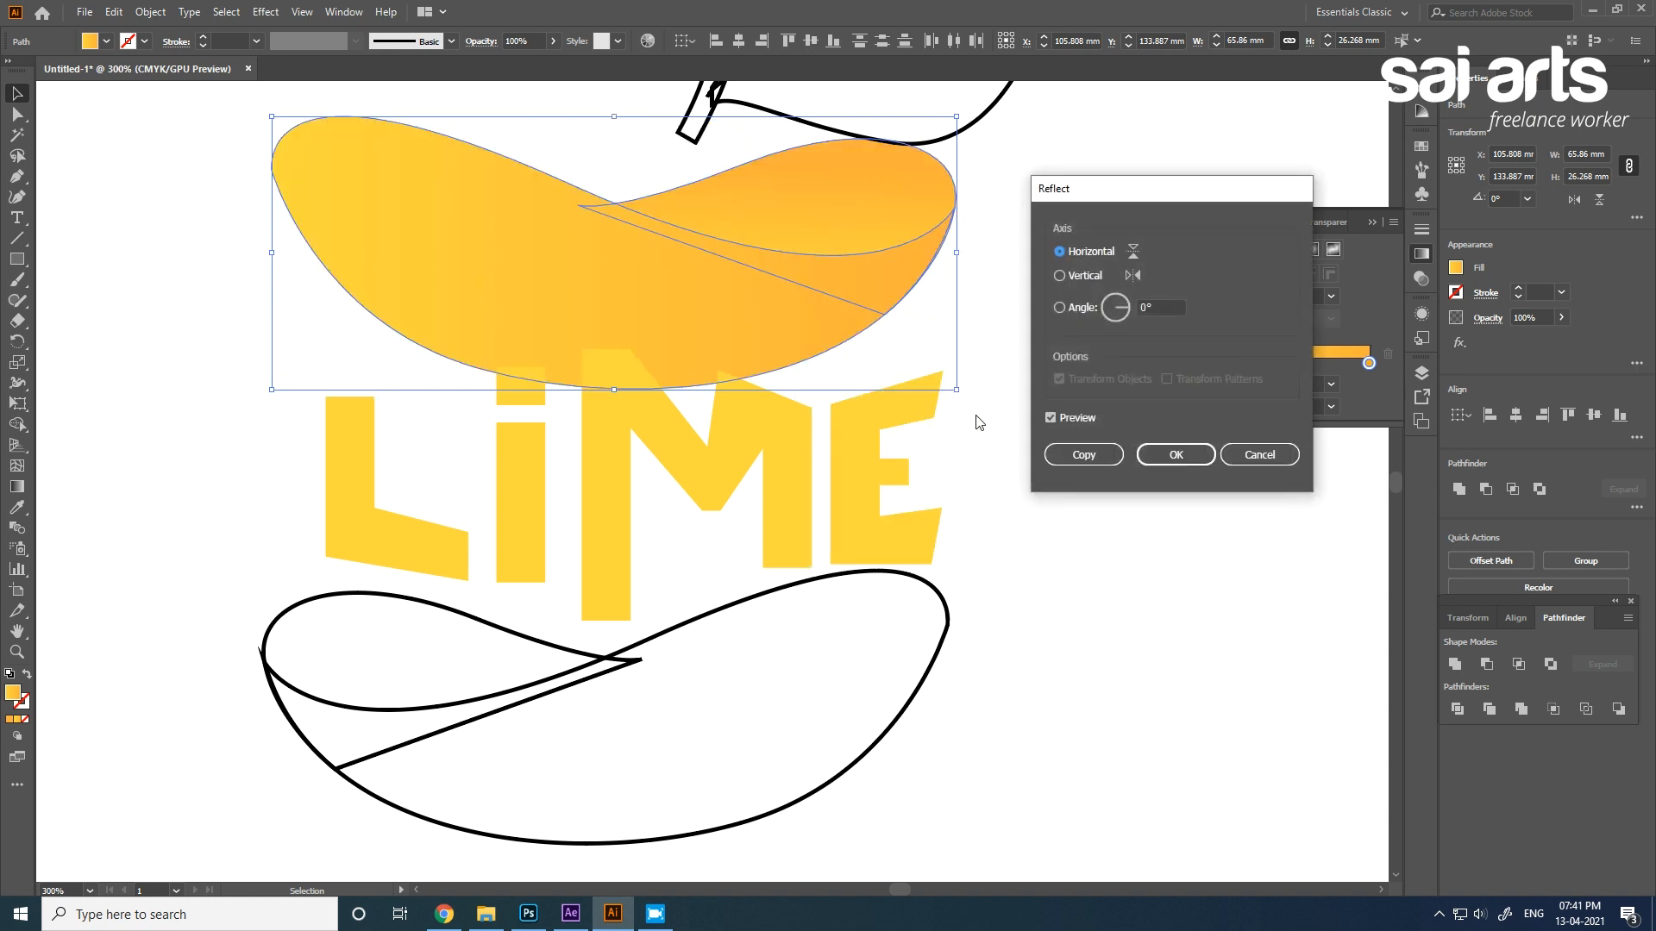
click(1083, 455)
drag(875, 205, 874, 637)
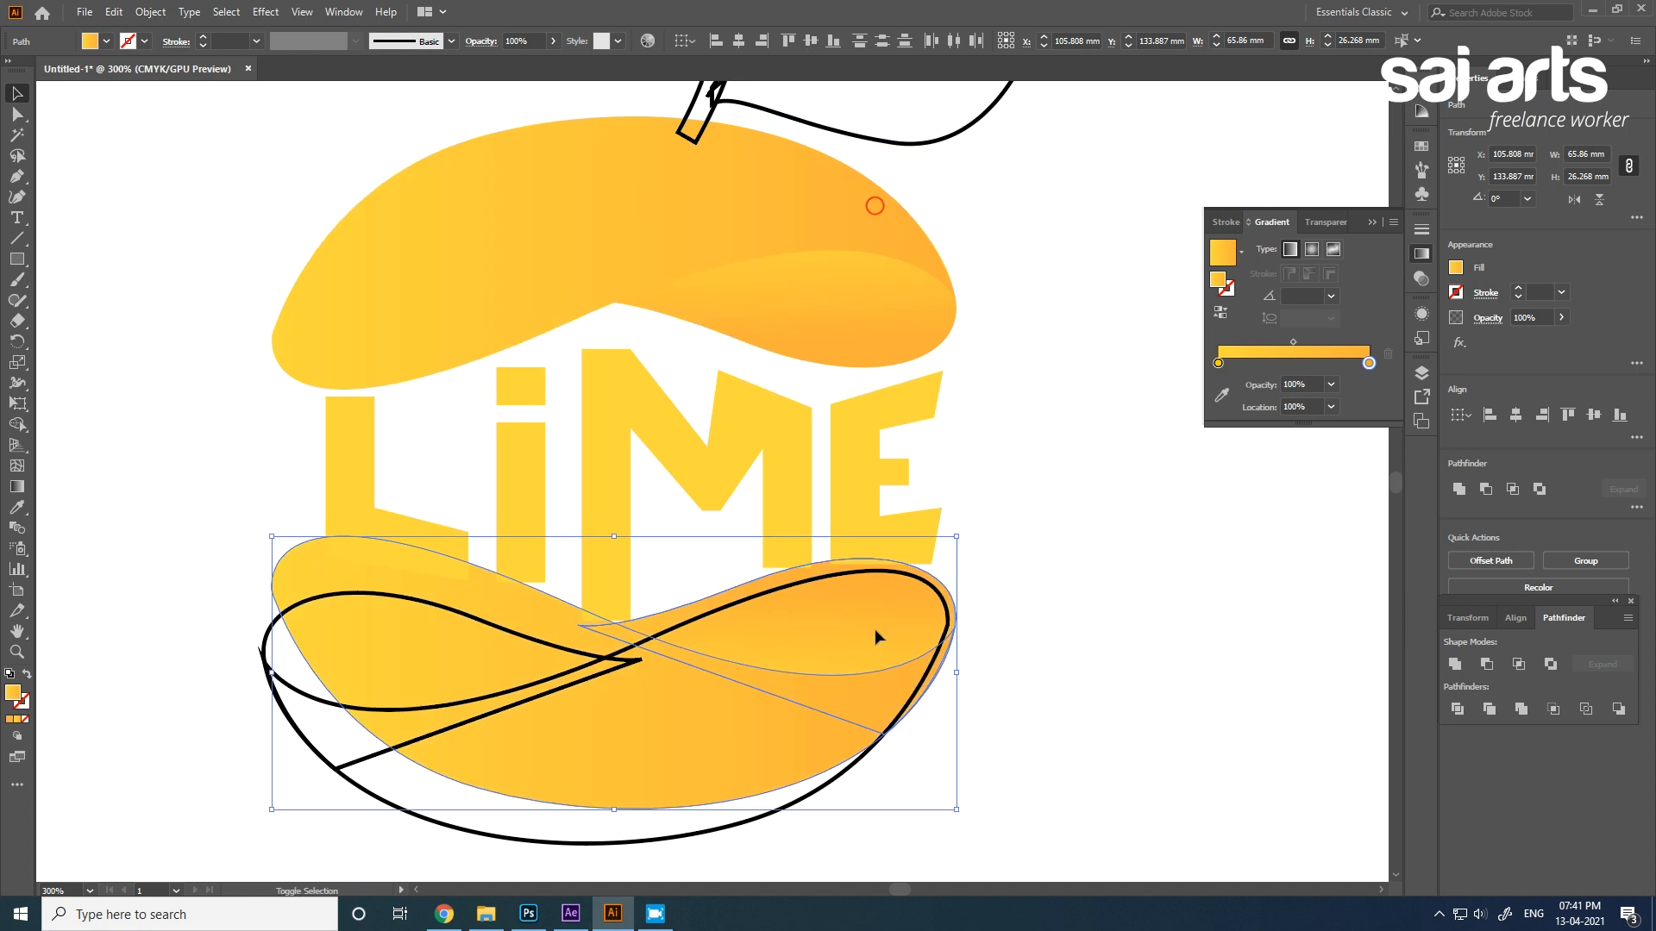
Reflect the lower fruit copy across the vertical axis and shift it down to match the black lower outline.
right_click(875, 638)
mouse_move(981, 518)
click(1130, 590)
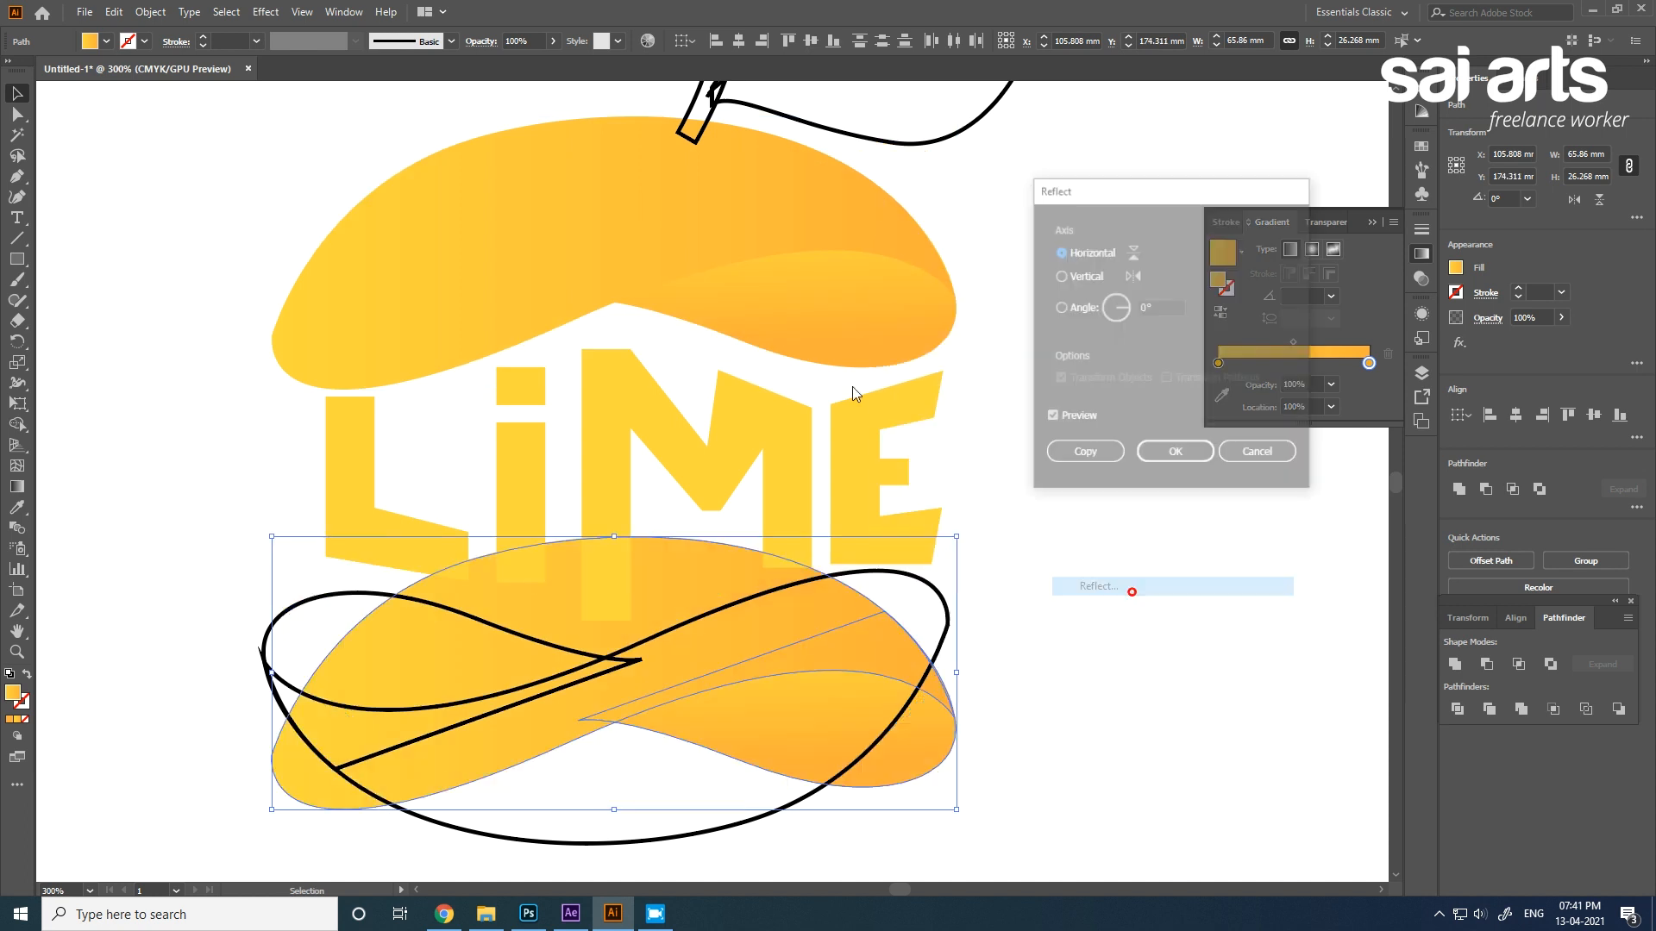
click(1061, 275)
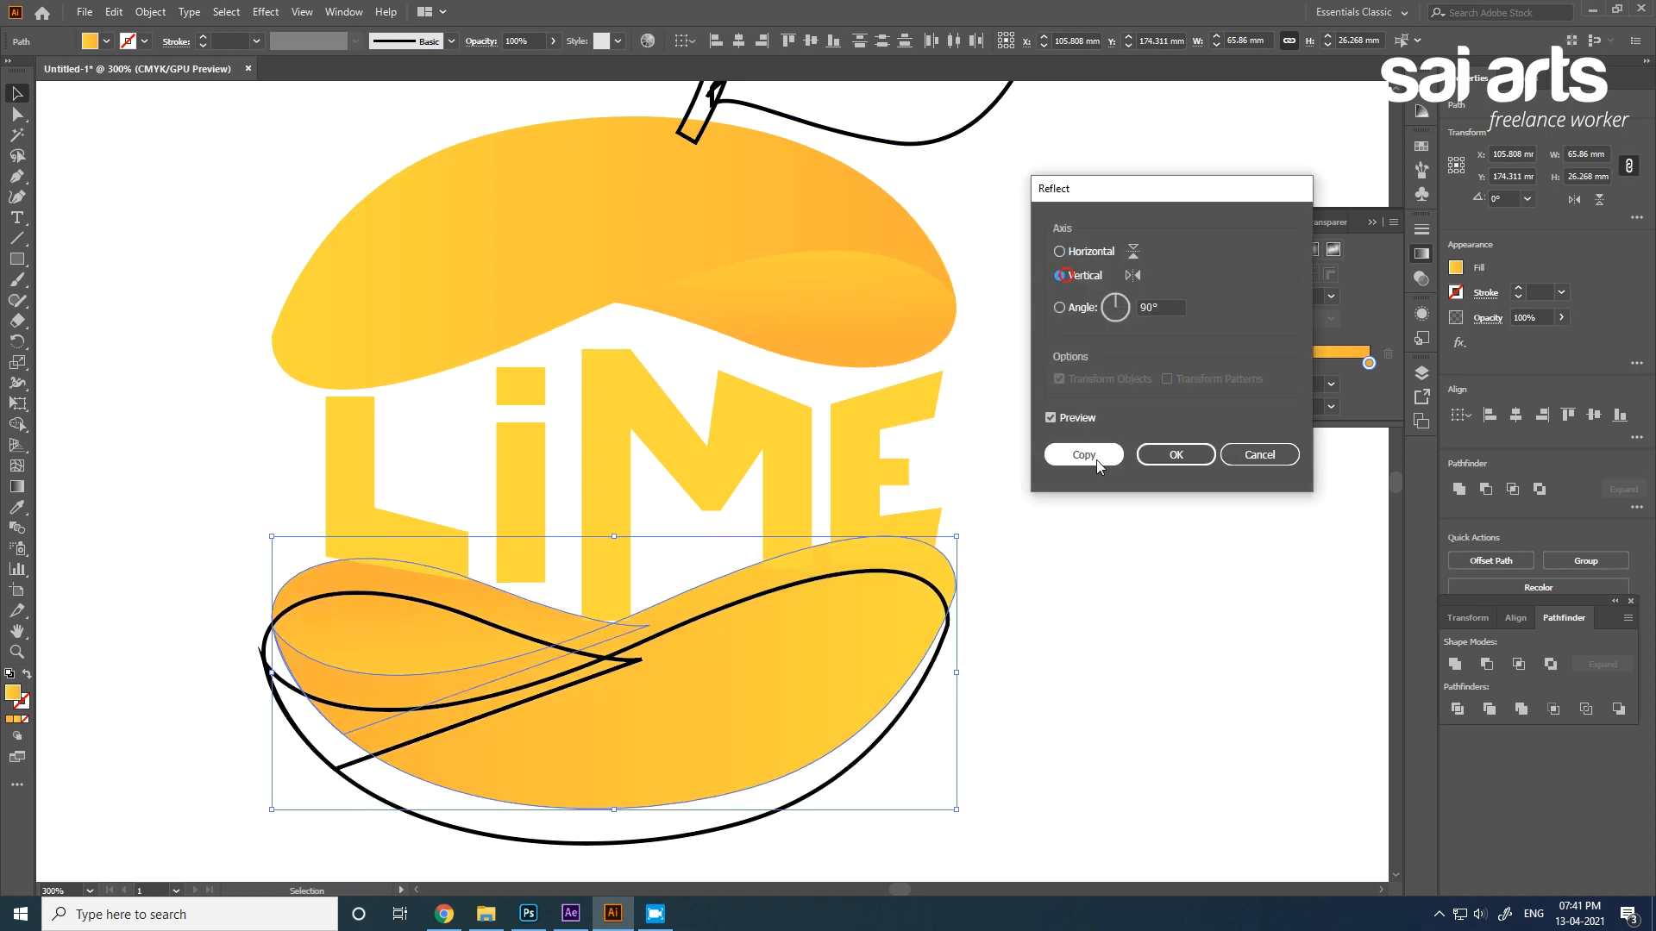
click(1190, 453)
drag(780, 671, 772, 693)
click(1064, 613)
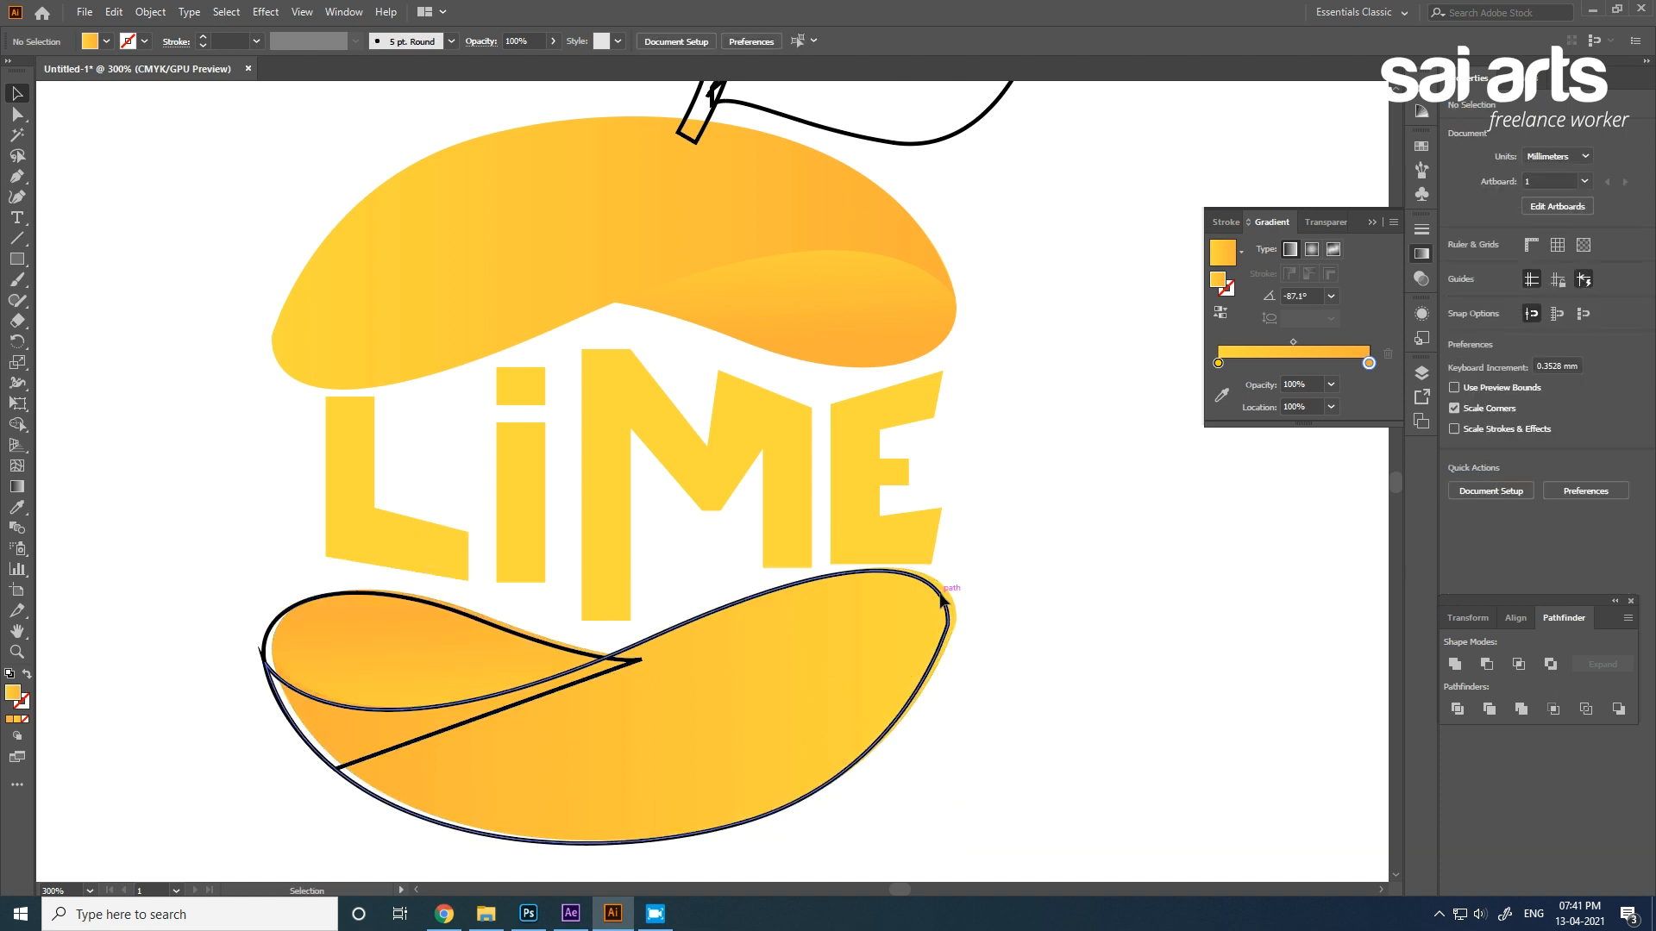
click(947, 595)
click(512, 636)
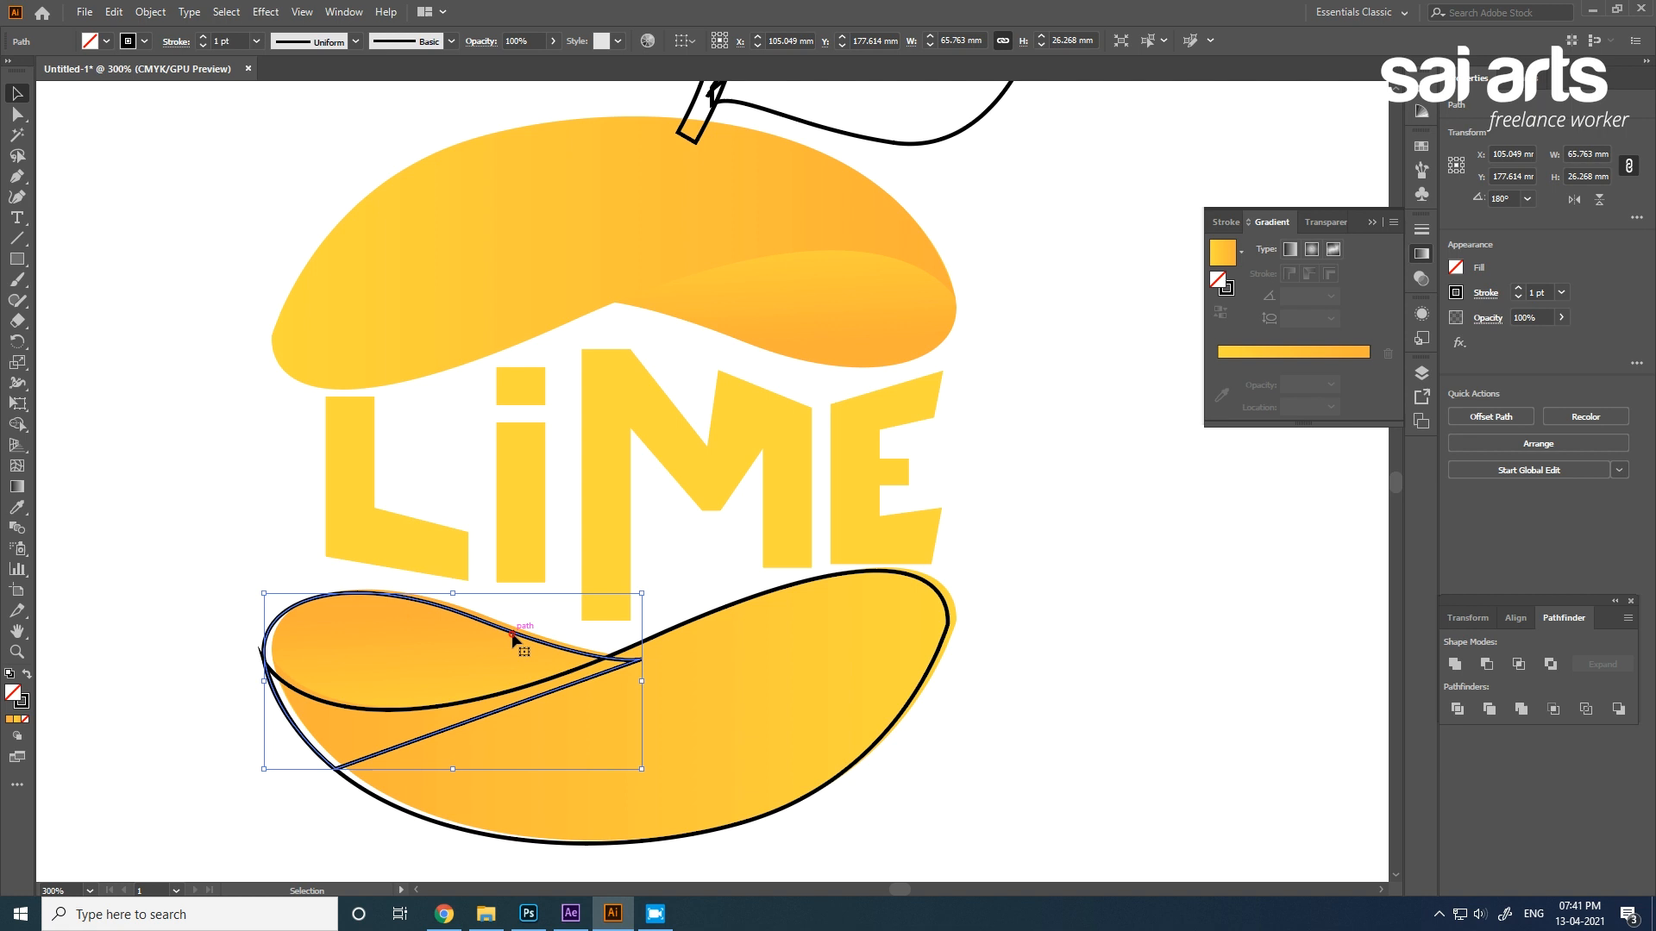
click(524, 687)
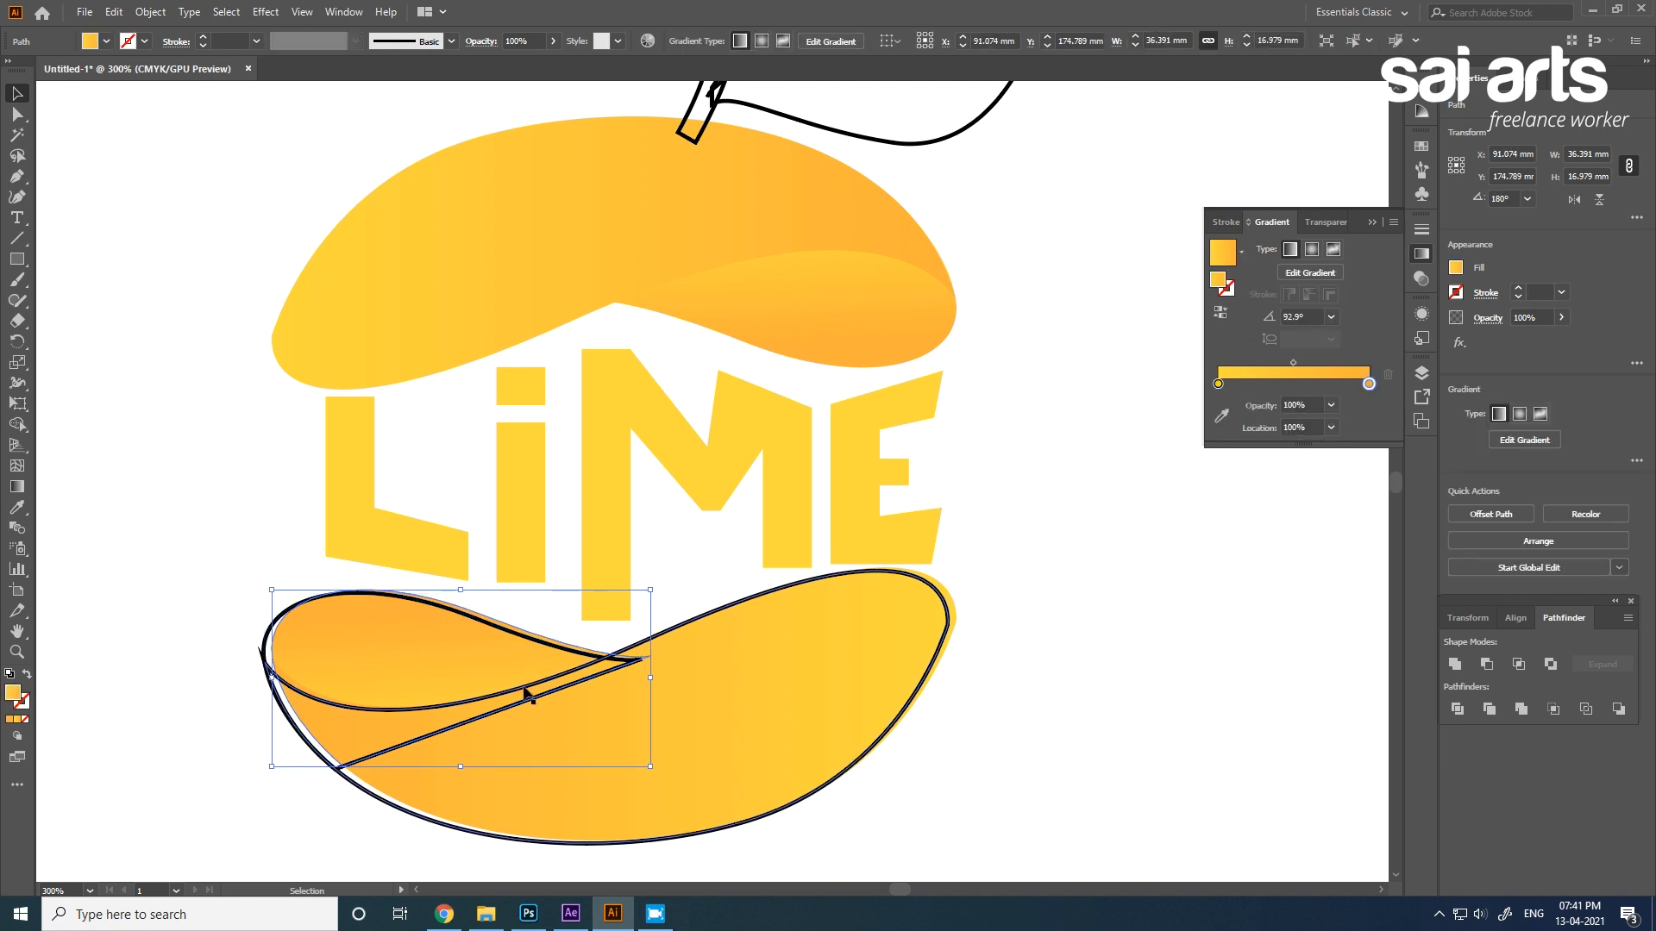
key(Delete)
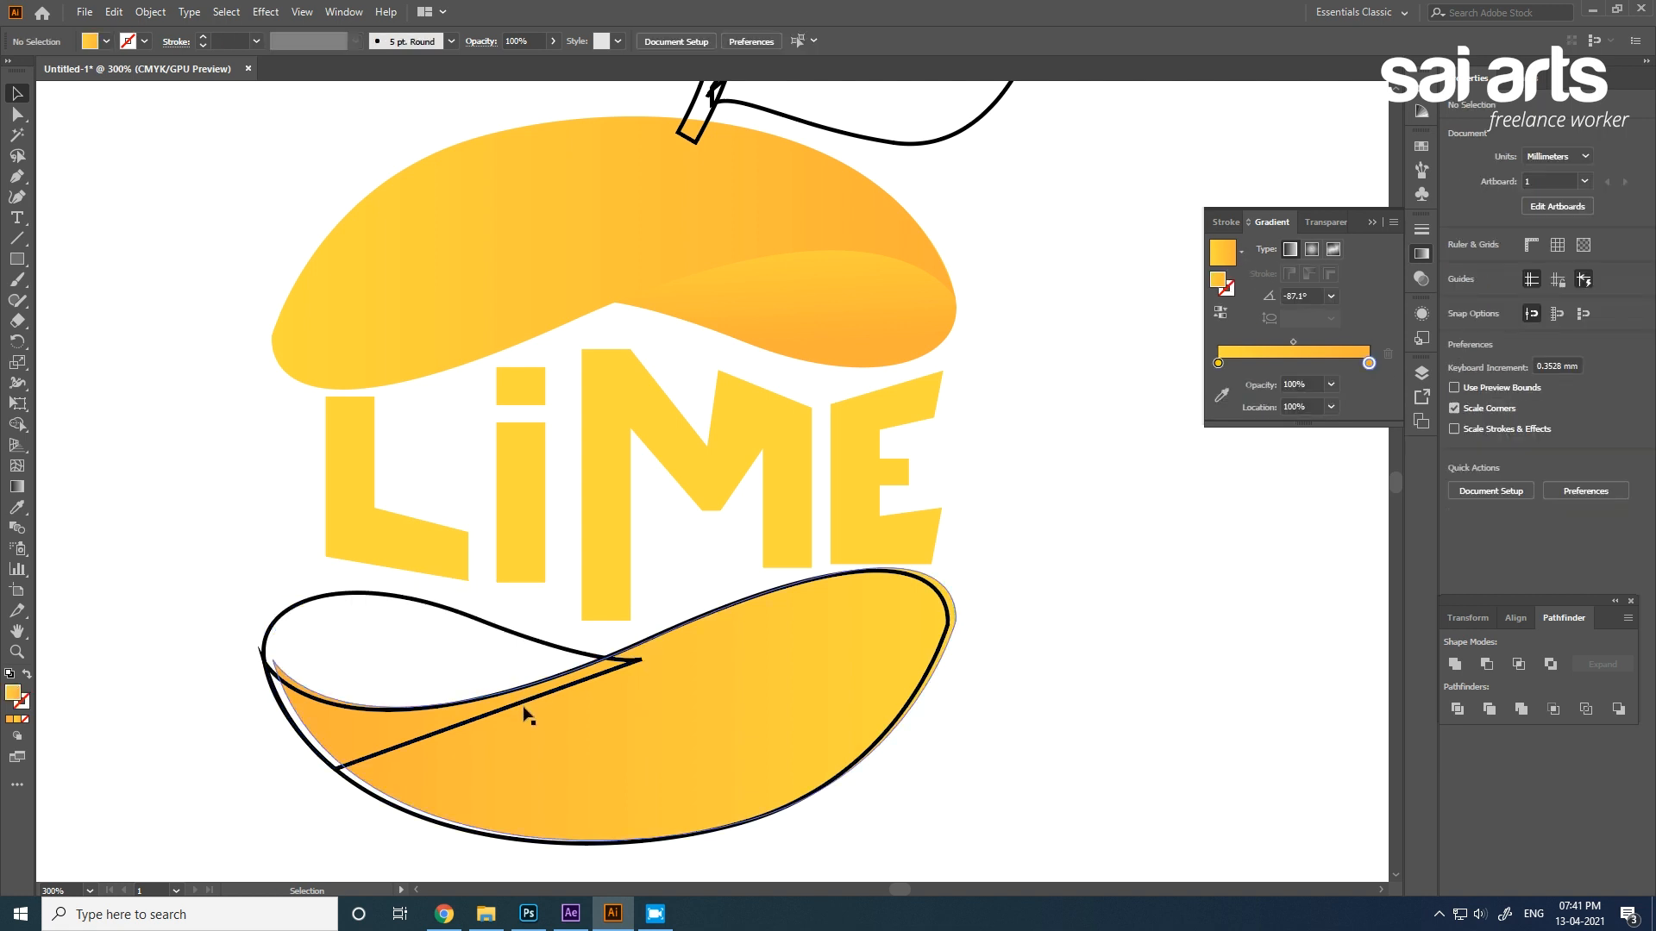
key(ctrl+z)
Delete the black outline paths lying over the lower gradient-filled fruit shapes.
click(205, 758)
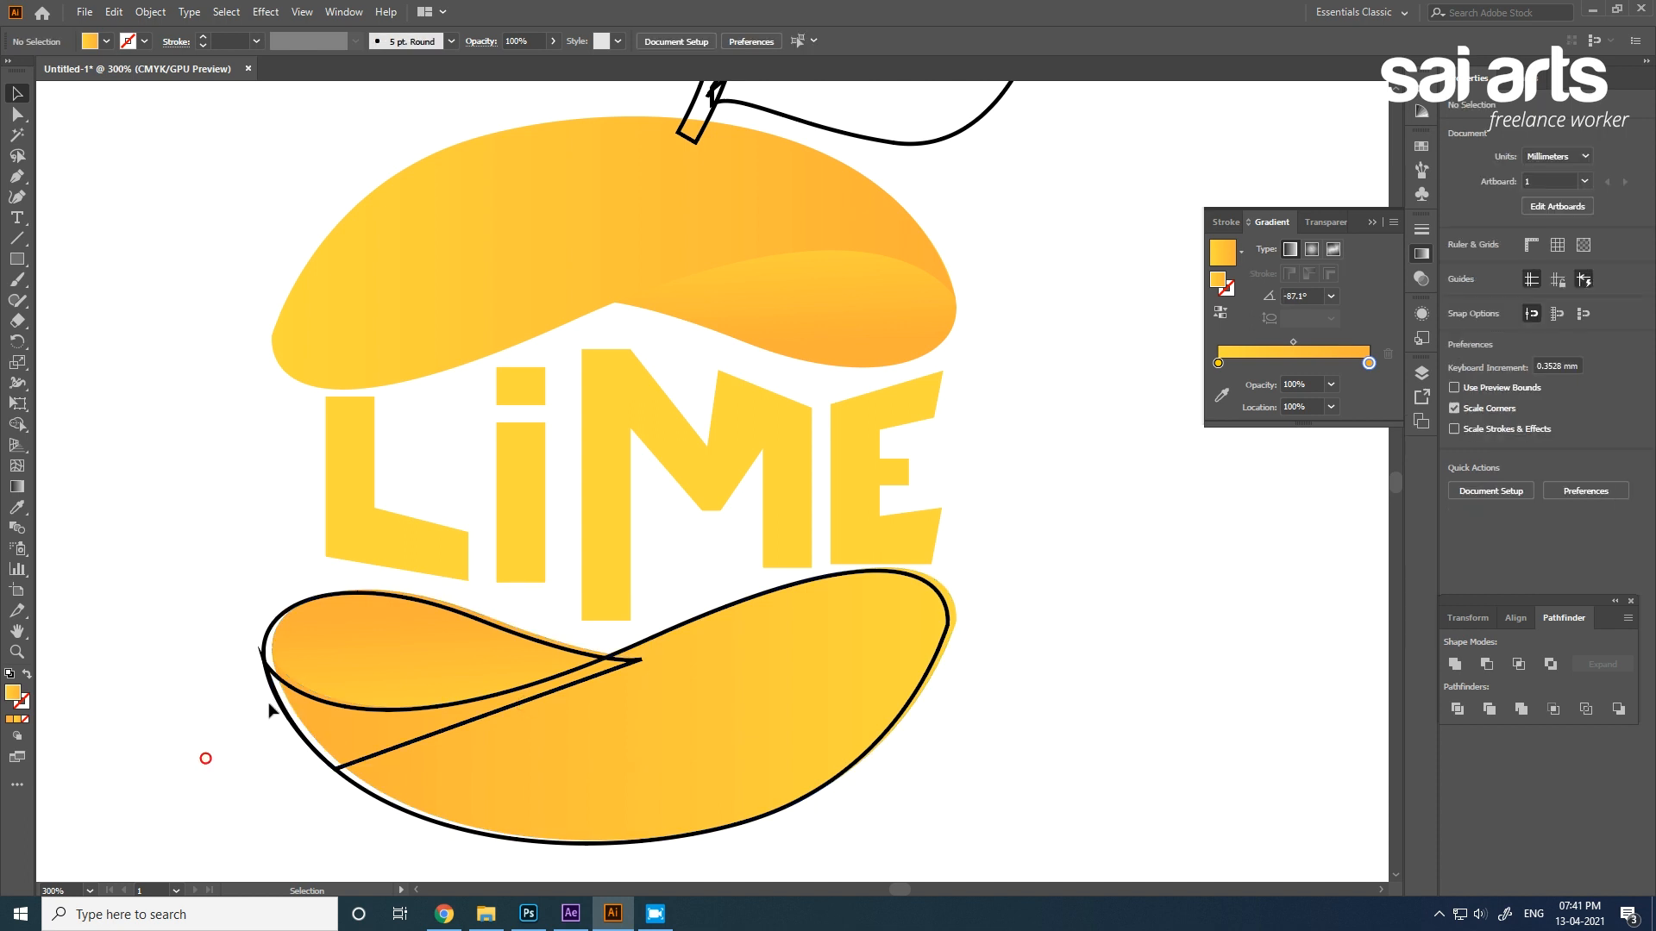
drag(233, 632, 265, 697)
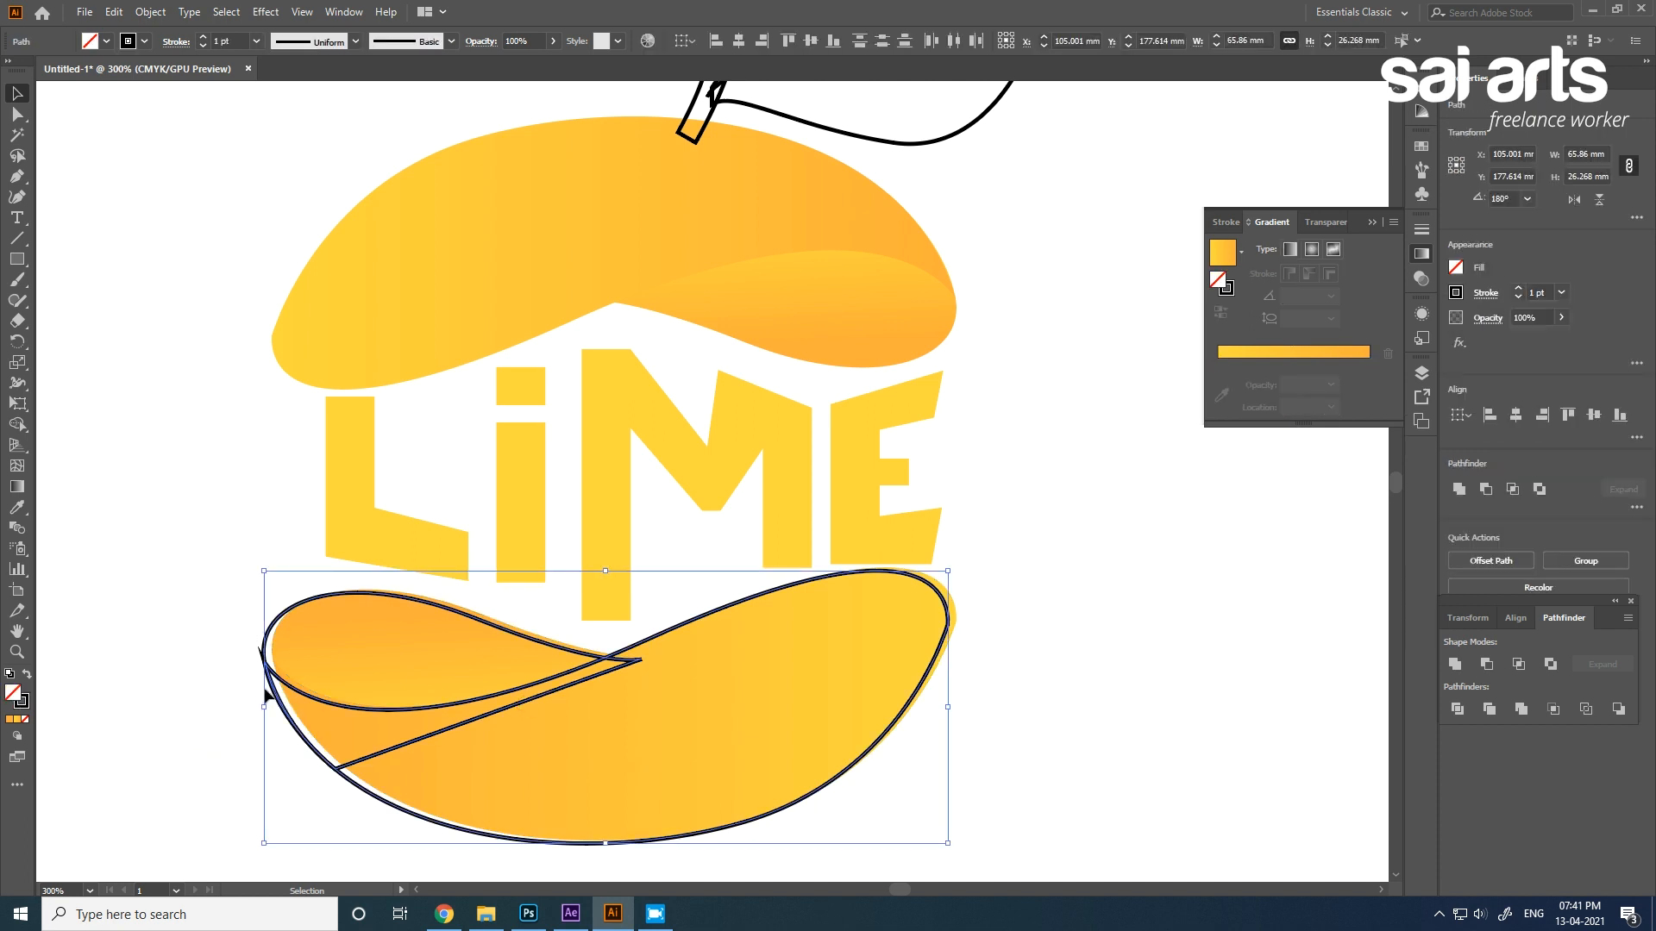
key(Delete)
drag(888, 831, 492, 676)
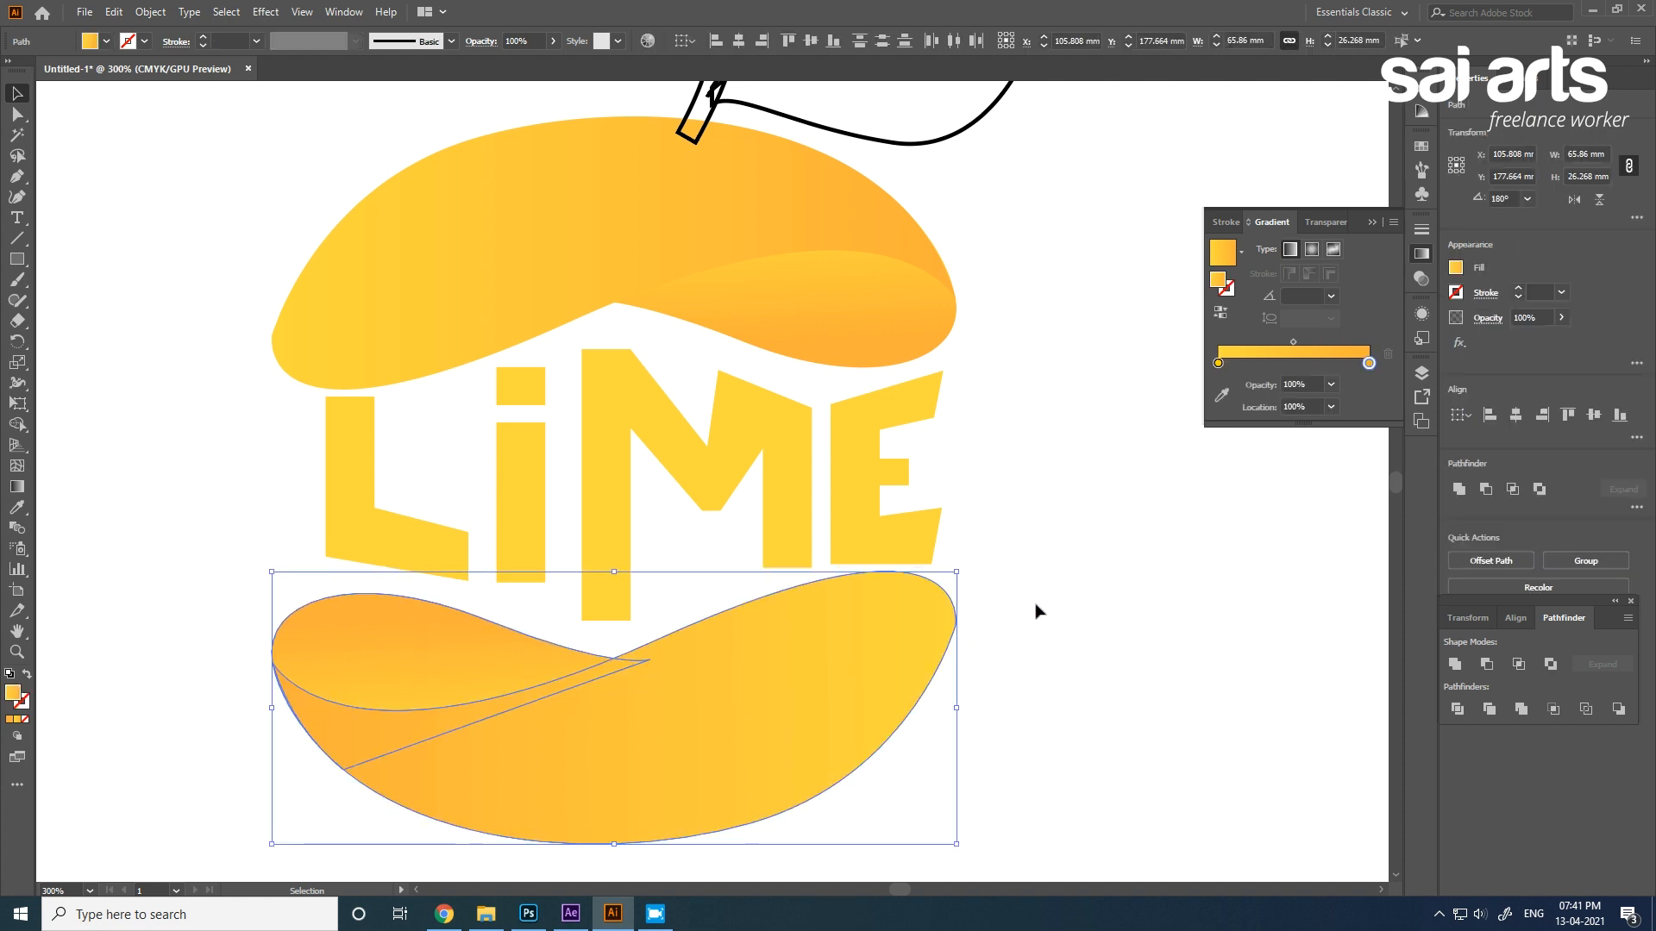
click(1036, 602)
Fill the outlined stem above the fruit with the green swatch.
scroll(709, 505, down, 2)
scroll(719, 245, up, 3)
drag(794, 159, 759, 188)
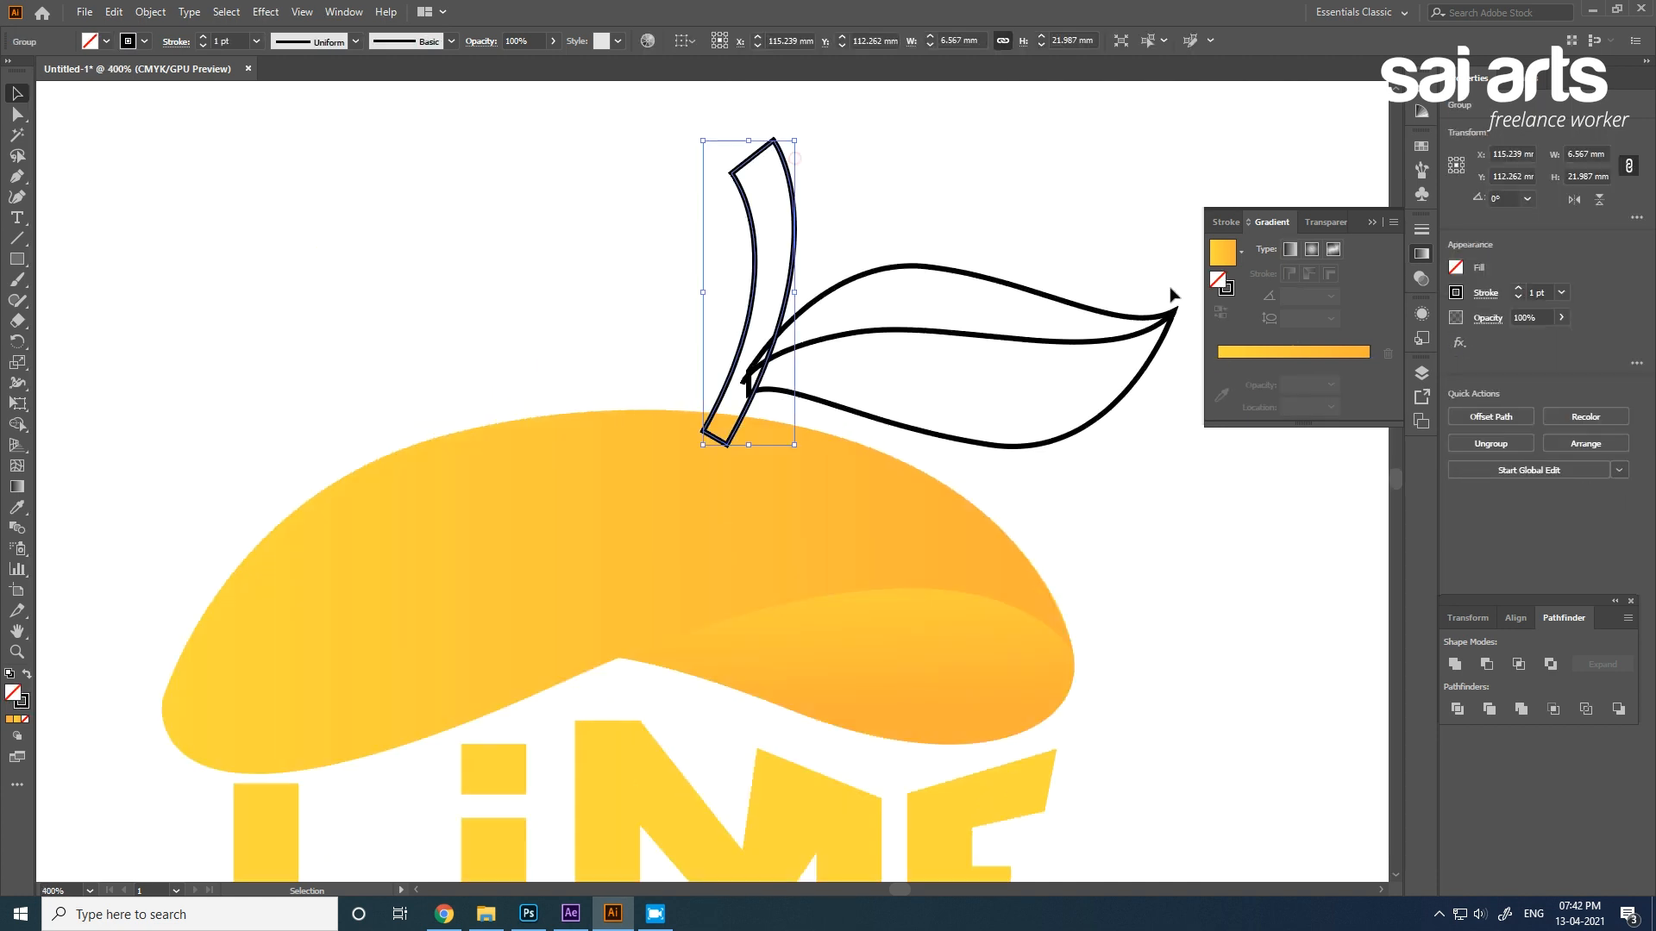
click(1424, 148)
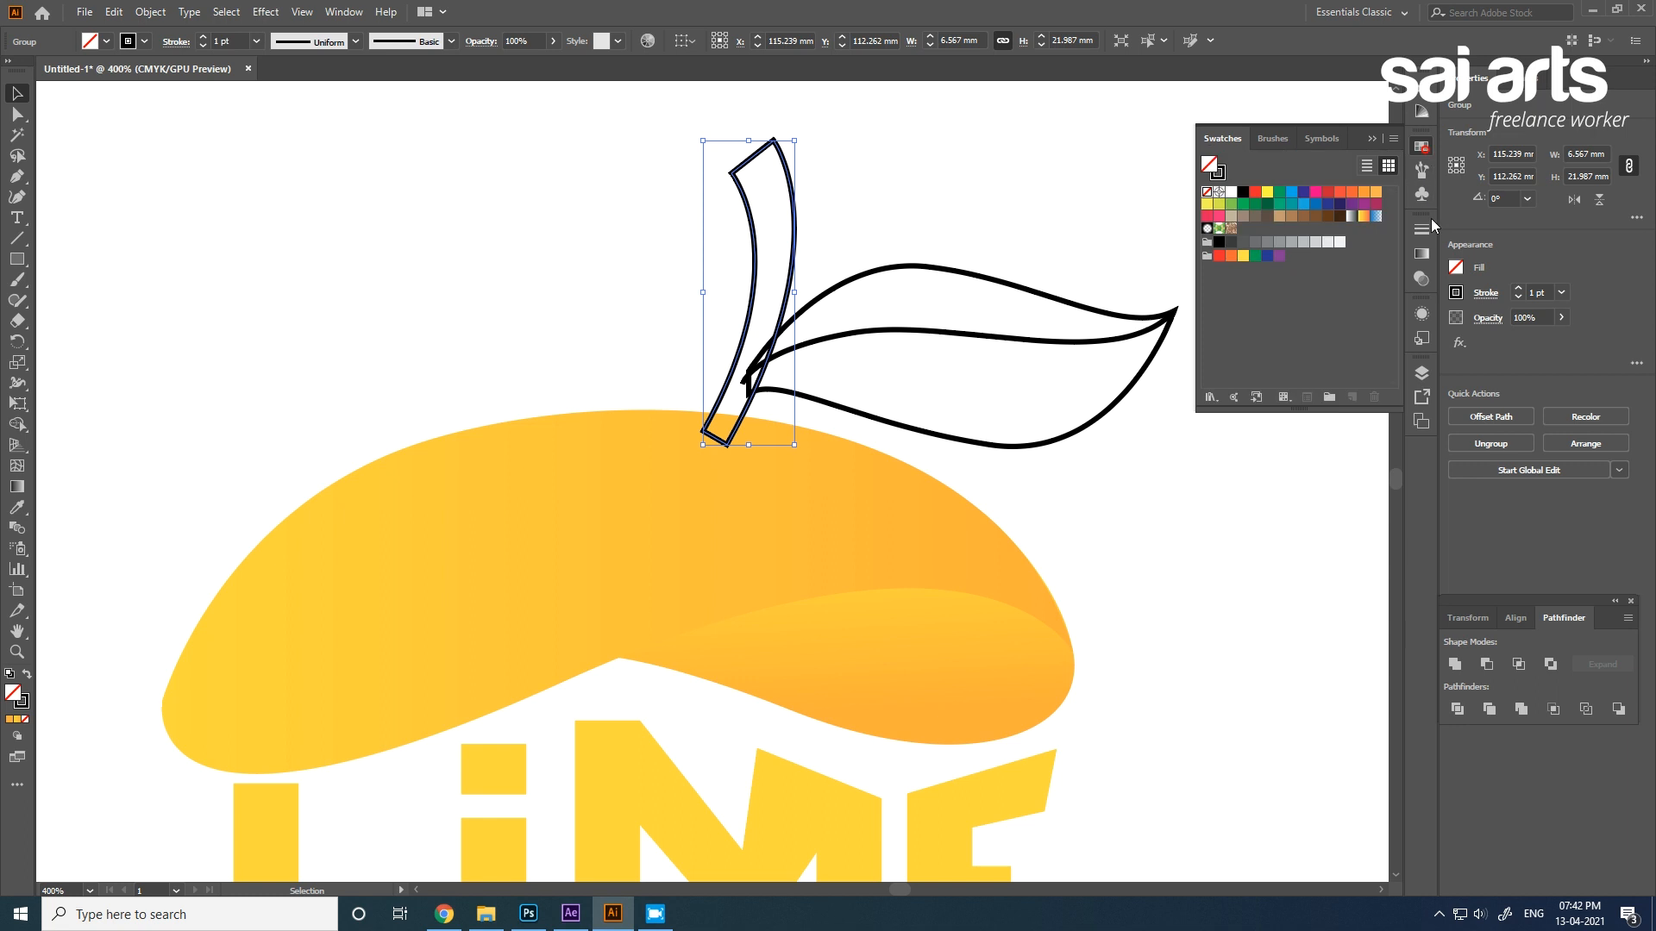
click(1280, 192)
click(1003, 201)
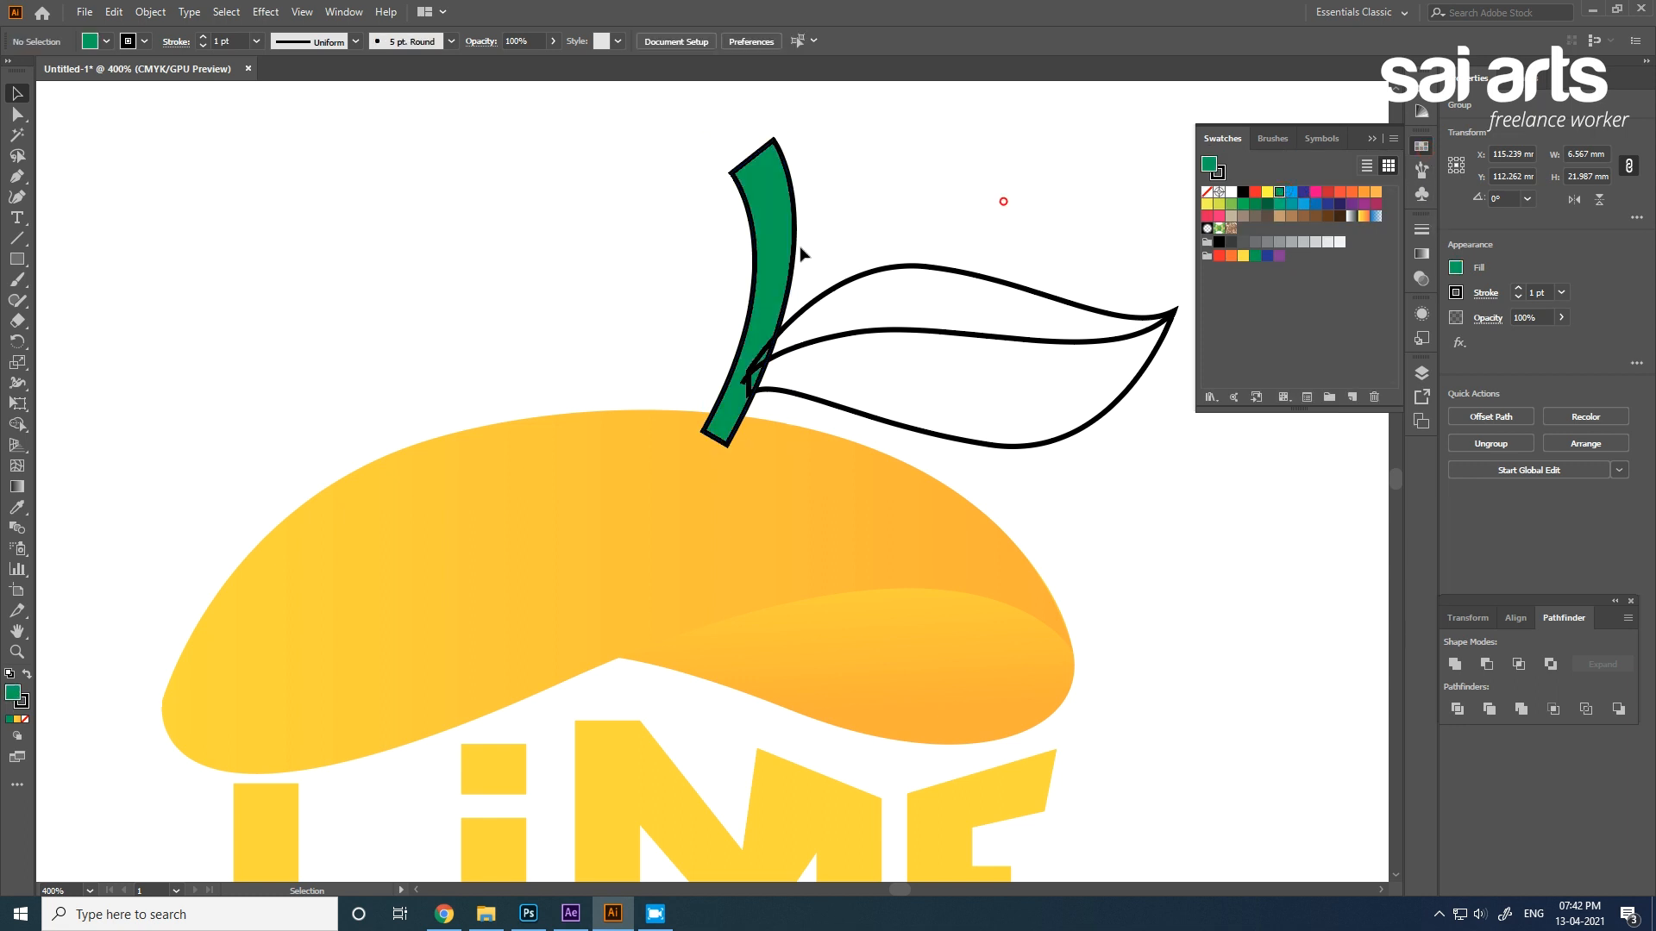
Remove the black stroke from the green stem.
click(27, 705)
click(26, 720)
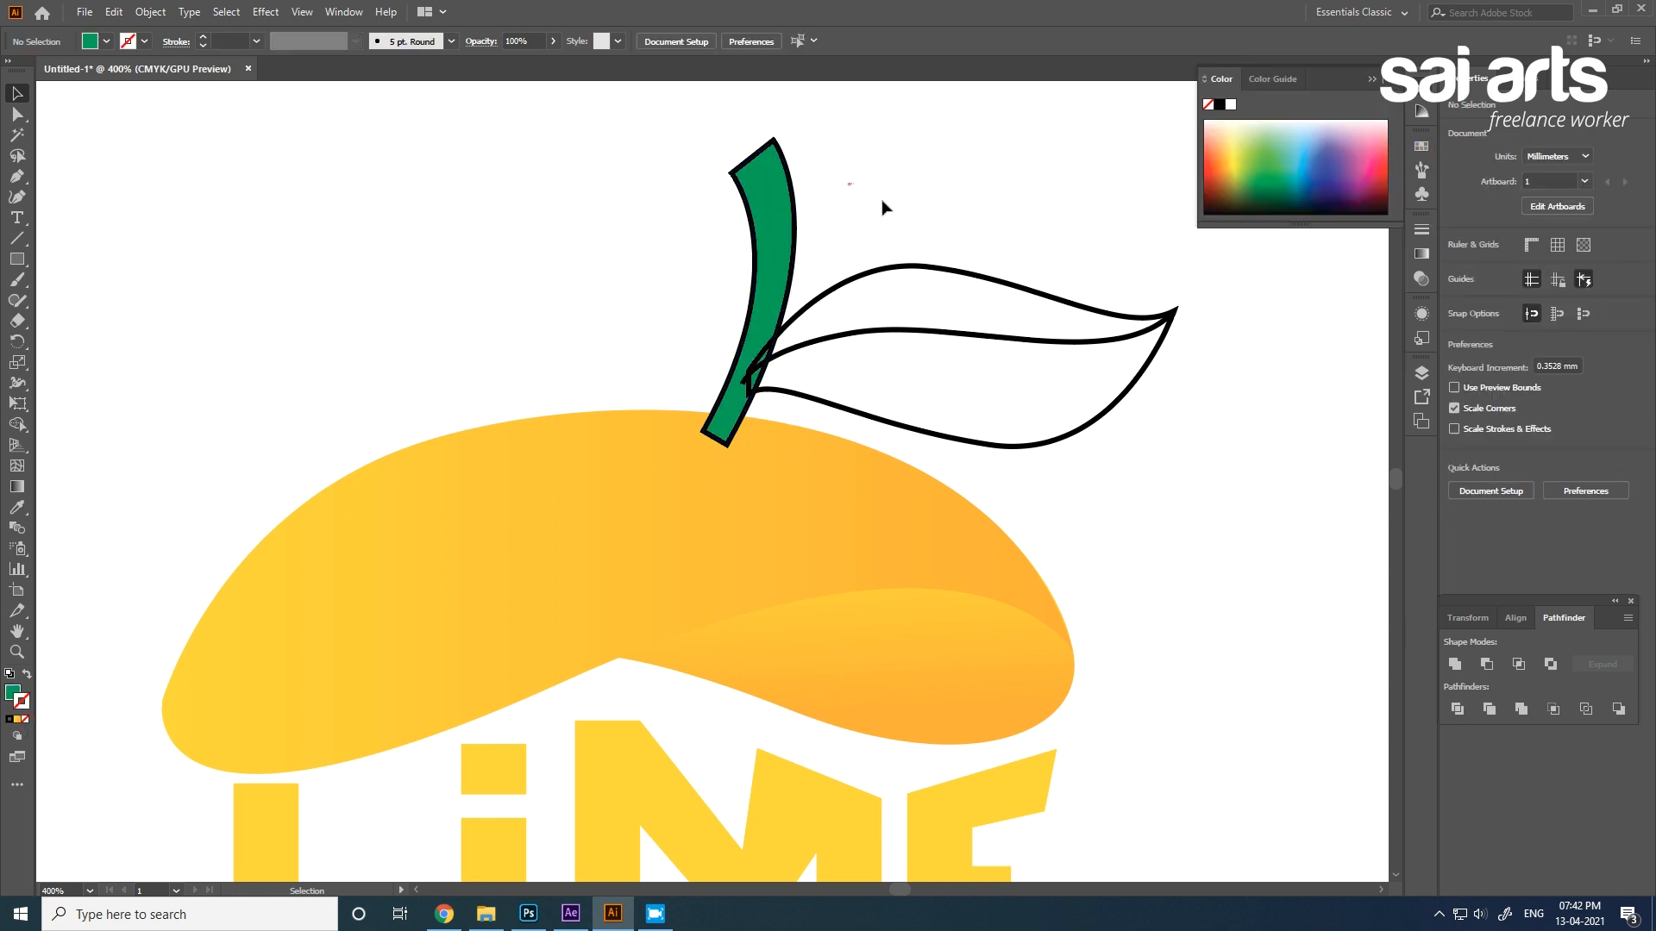
drag(1023, 224, 873, 327)
click(765, 183)
click(26, 719)
click(1023, 159)
Copy the stem's green, strokeless appearance onto the leaf outline with the Eyedropper.
drag(1029, 196, 950, 288)
key(i)
click(779, 204)
click(8, 101)
click(1083, 230)
Divide the green leaf along its curved centre line with the Pathfinder's Divide operation.
drag(1187, 277, 995, 529)
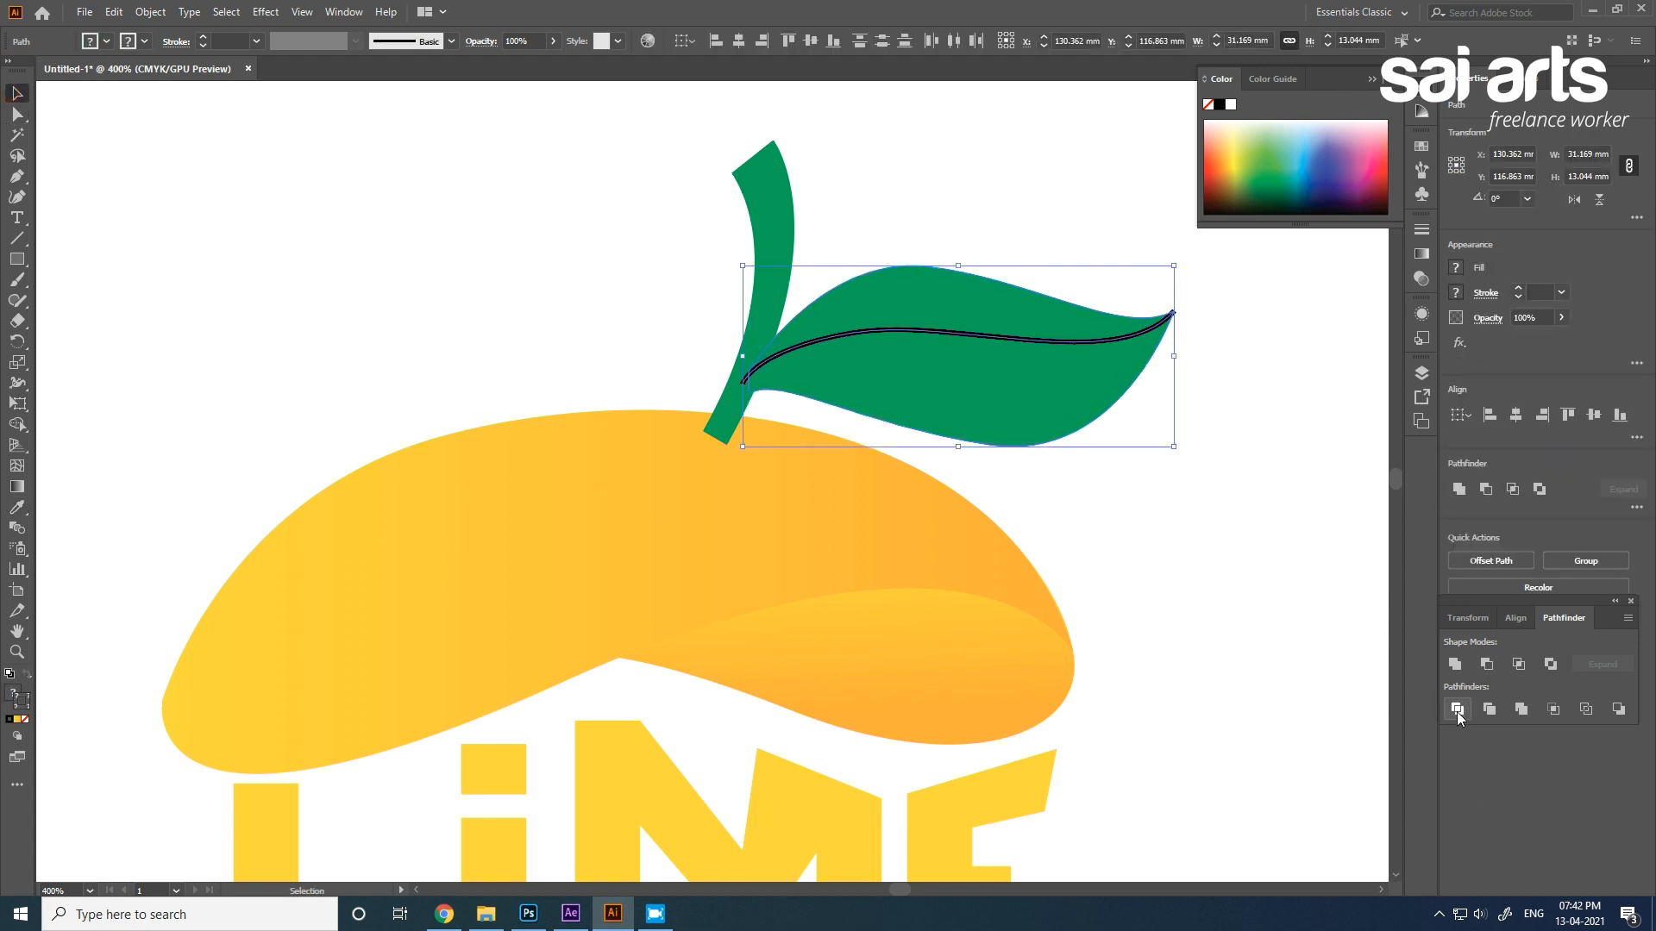
click(1457, 712)
click(1177, 598)
Isolate the divided leaf group, fill its upper half with the light green swatch, and exit isolation.
click(934, 310)
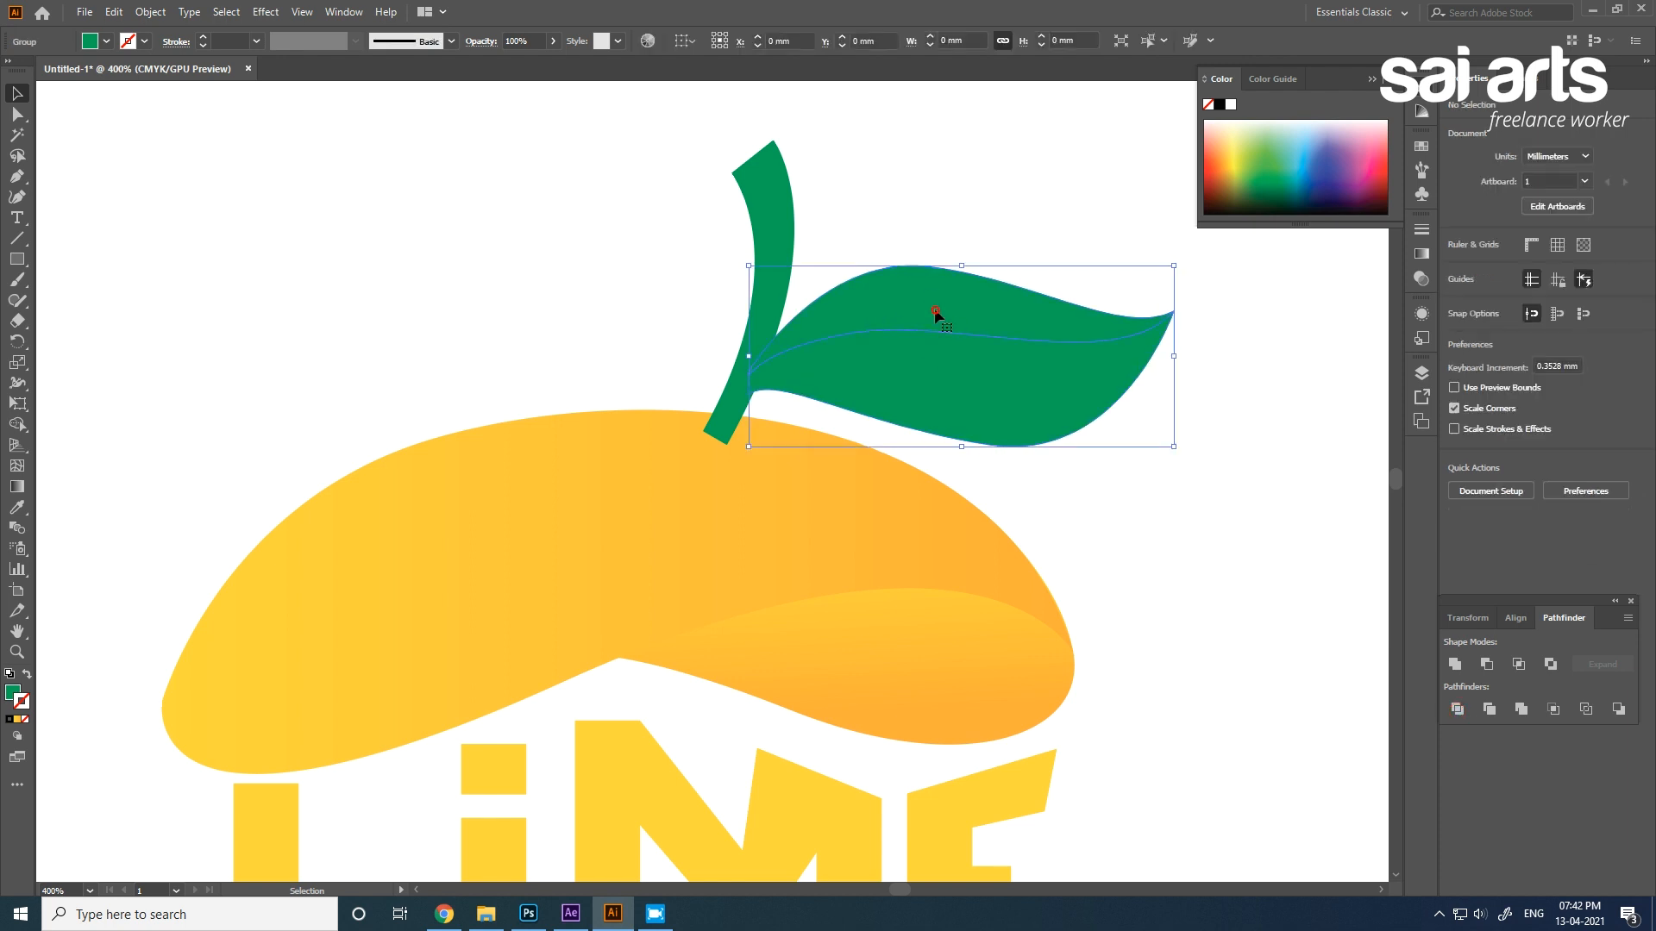
double_click(934, 308)
click(1419, 150)
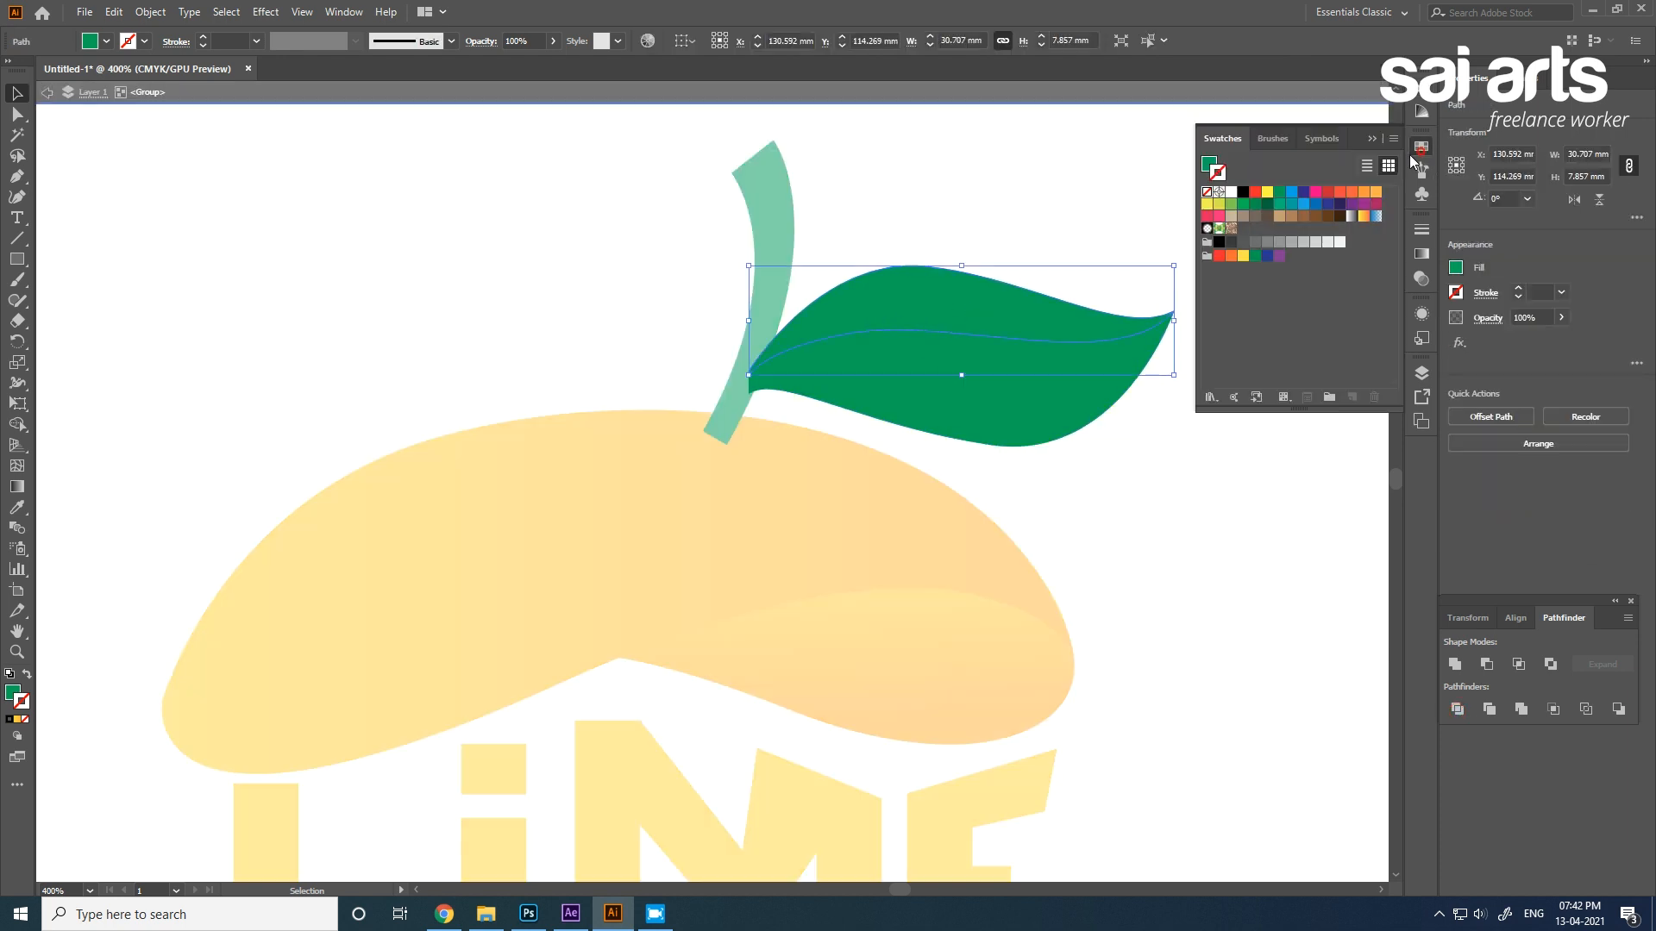
click(1231, 205)
key(ctrl+z)
click(1209, 163)
click(1218, 203)
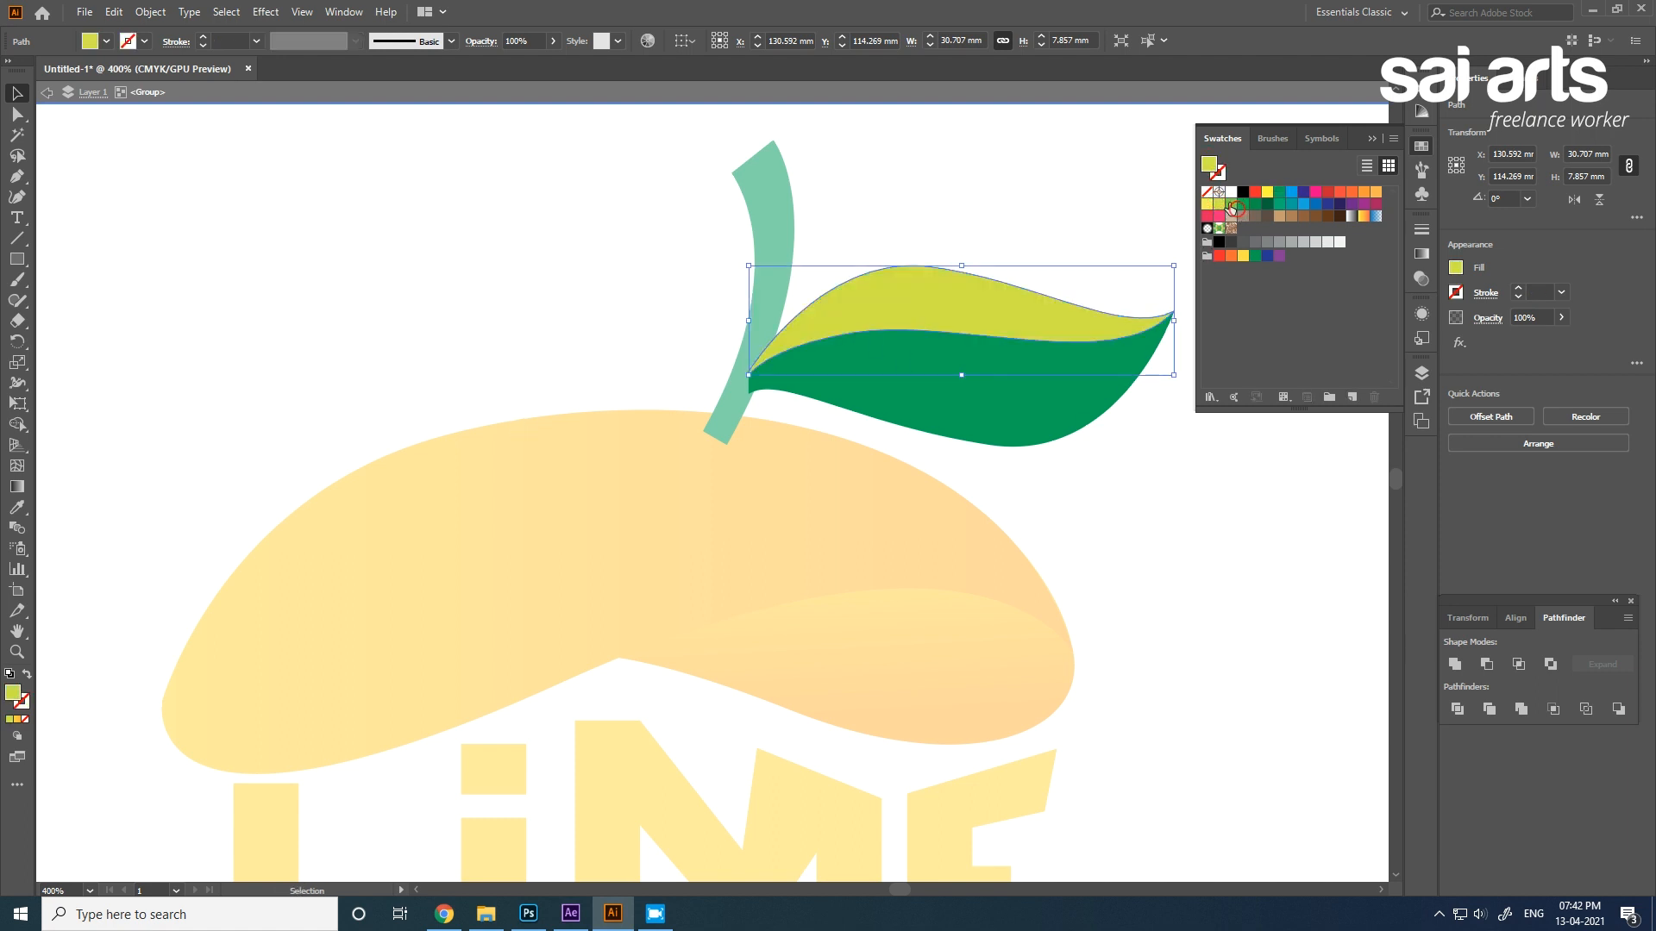
click(1232, 205)
double_click(361, 215)
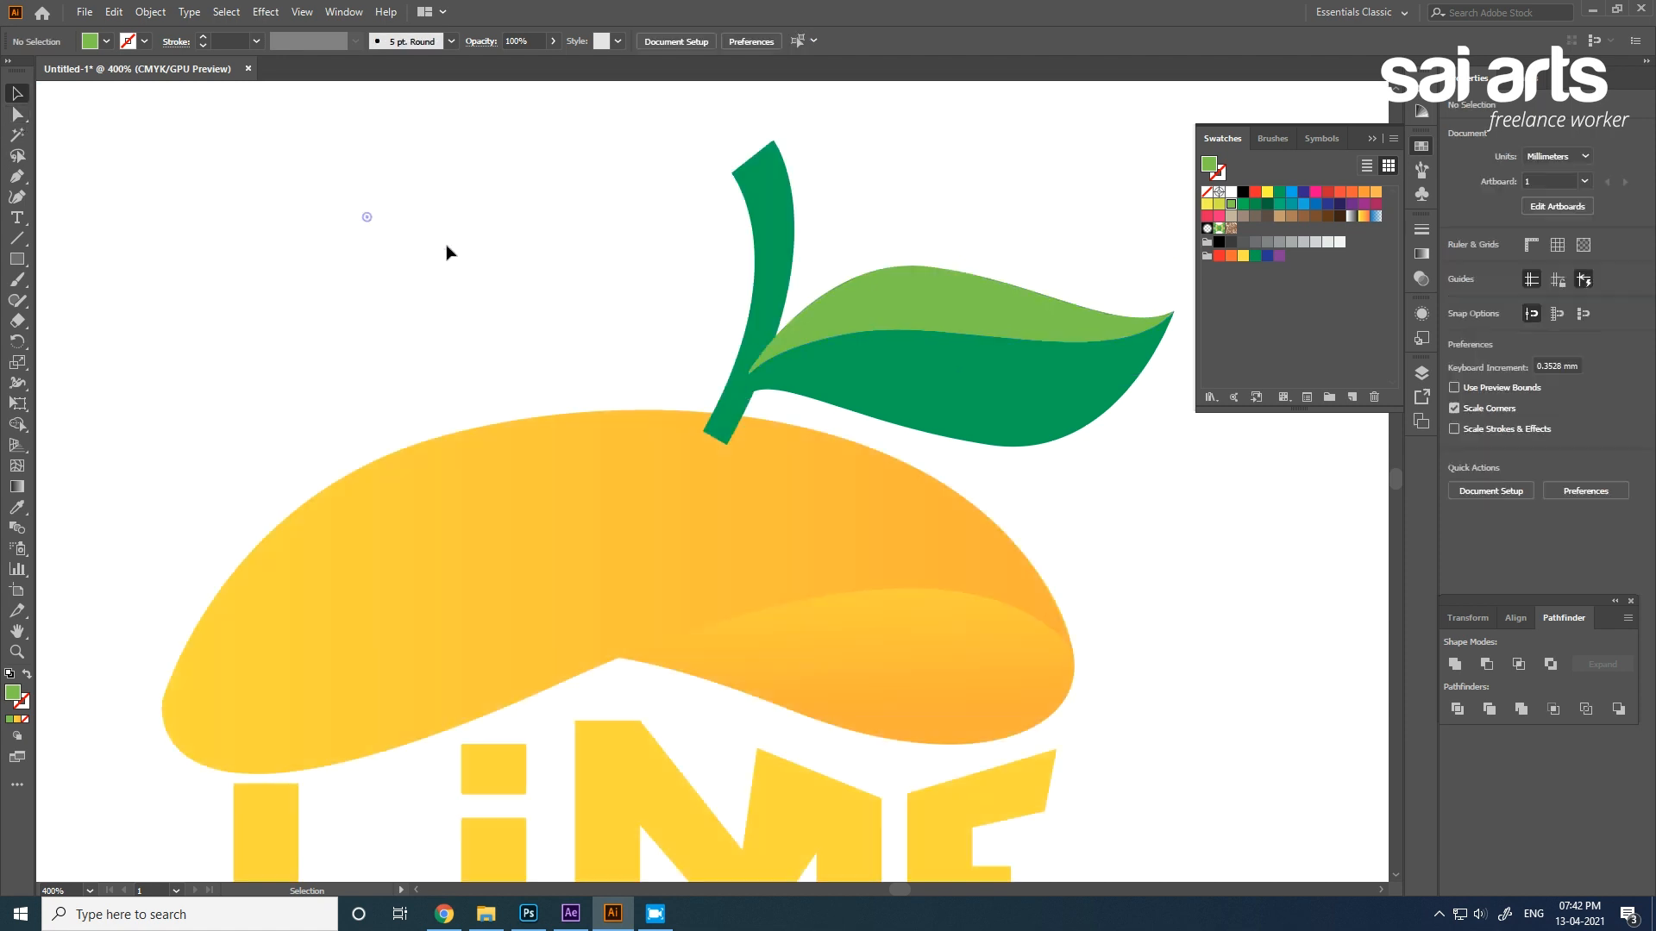
Examine the coloured logo as a whole, checking the fruit halves, letters, stem and two-tone leaf.
drag(1026, 207, 950, 361)
click(1015, 148)
scroll(776, 406, down, 3)
scroll(688, 647, up, 1)
scroll(907, 562, up, 1)
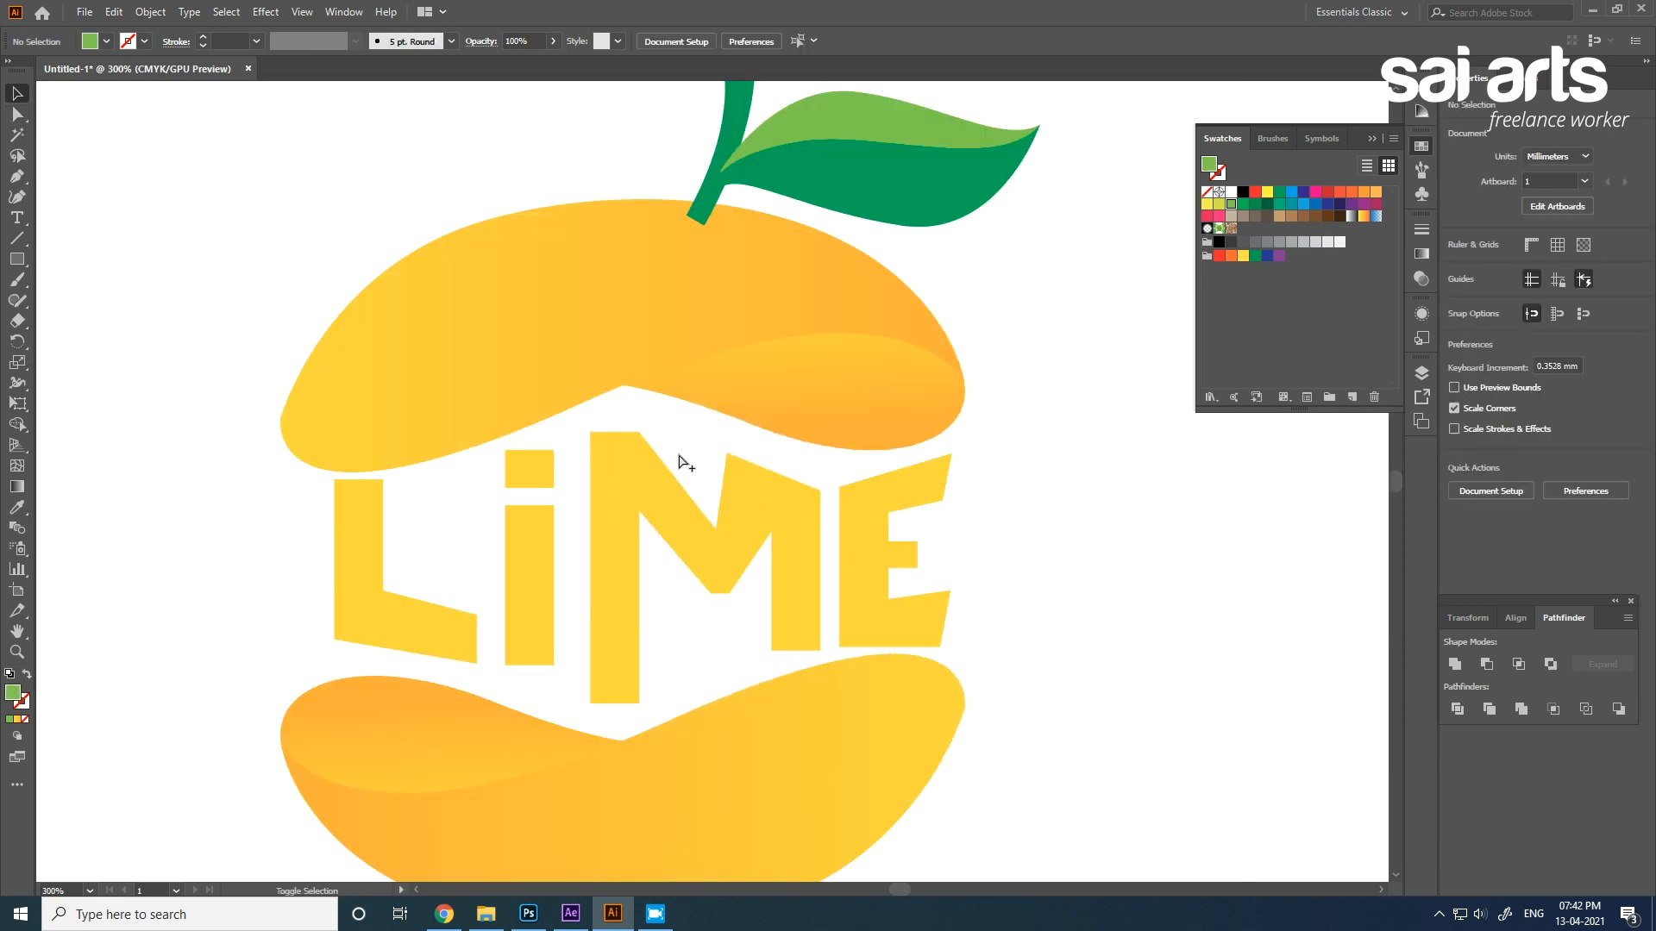
scroll(998, 469, down, 3)
scroll(681, 601, up, 2)
scroll(815, 480, up, 1)
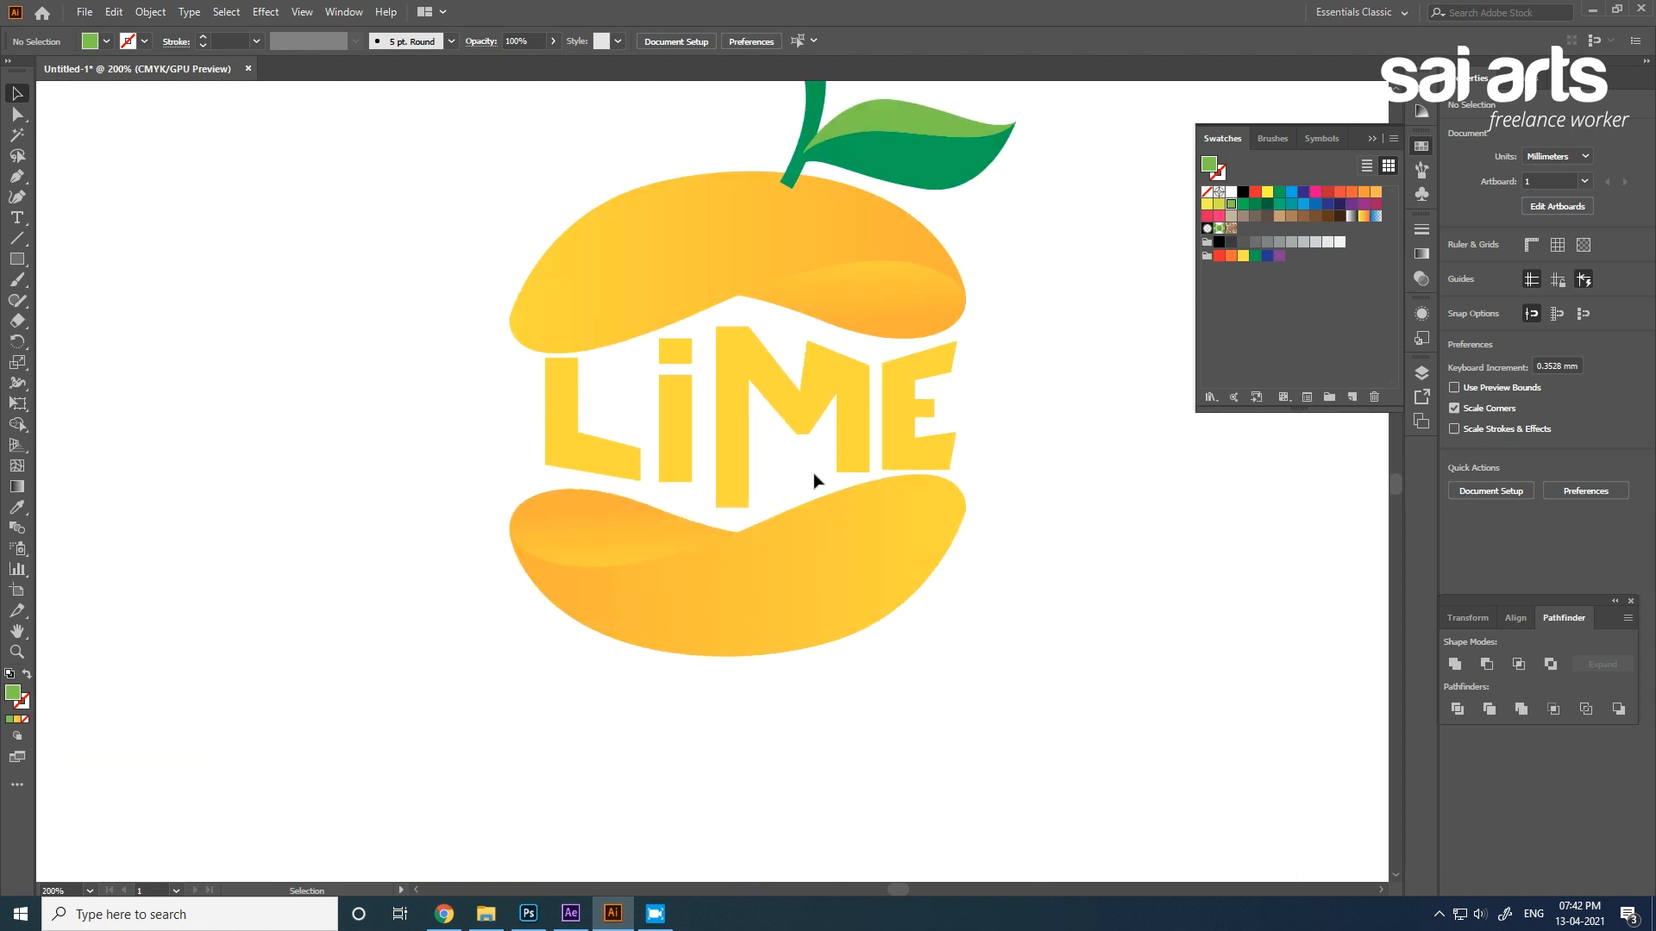
scroll(798, 463, down, 2)
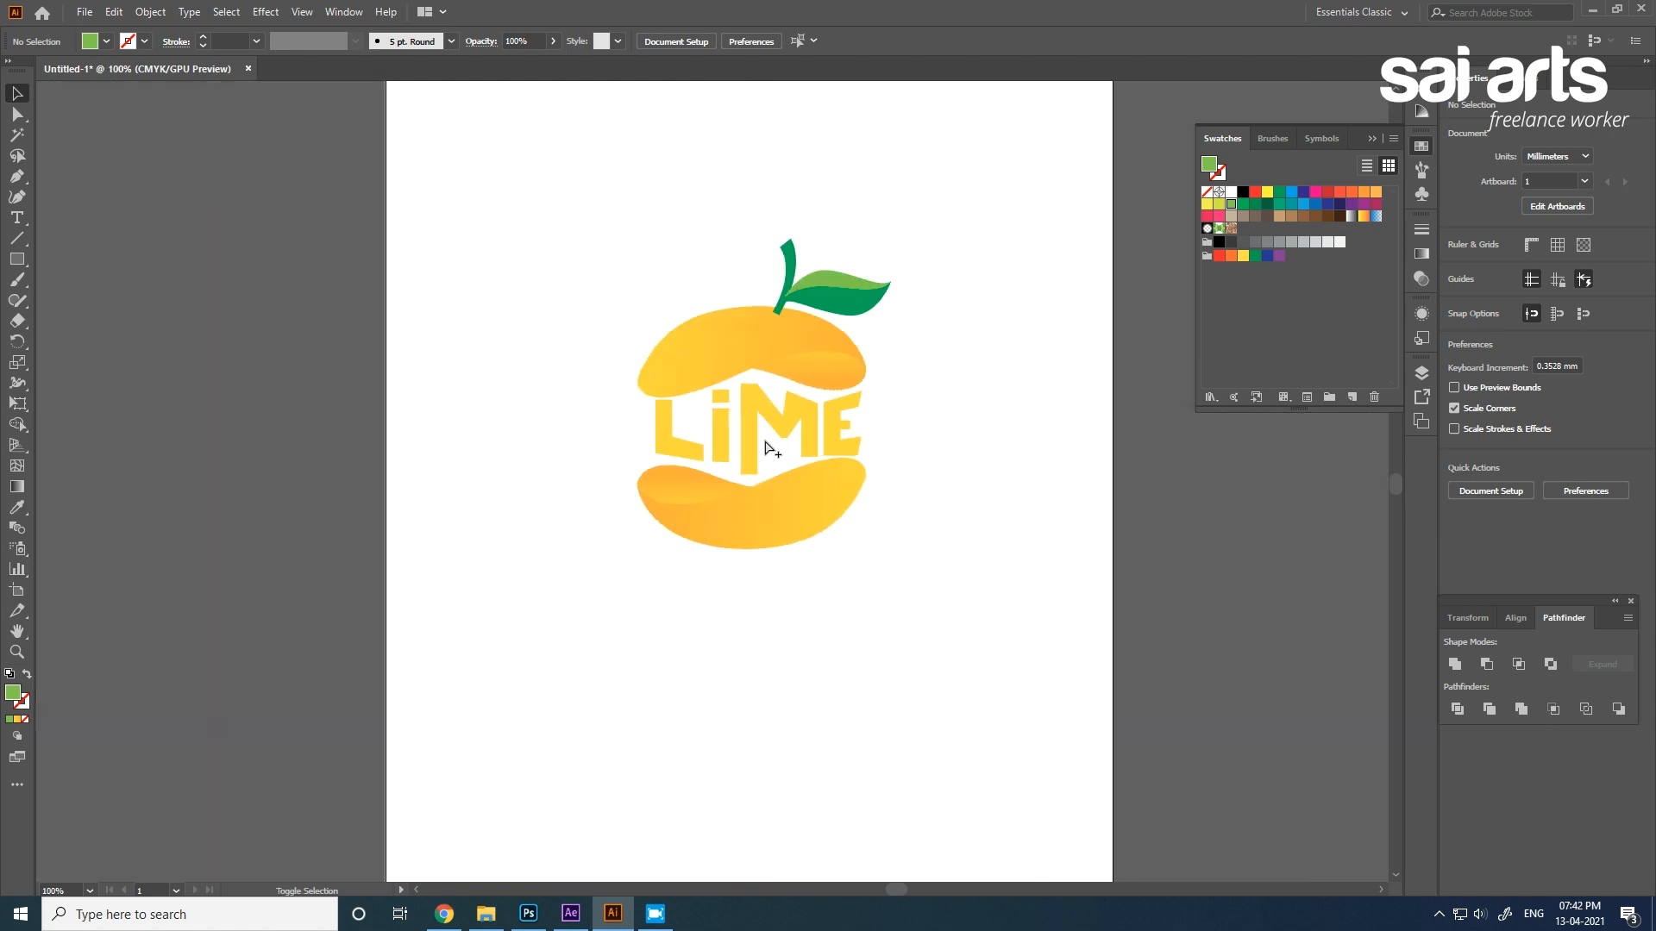
Group all the logo artwork and enlarge it proportionally to about 132 mm wide by 162 mm high within the artboard.
drag(556, 203, 990, 635)
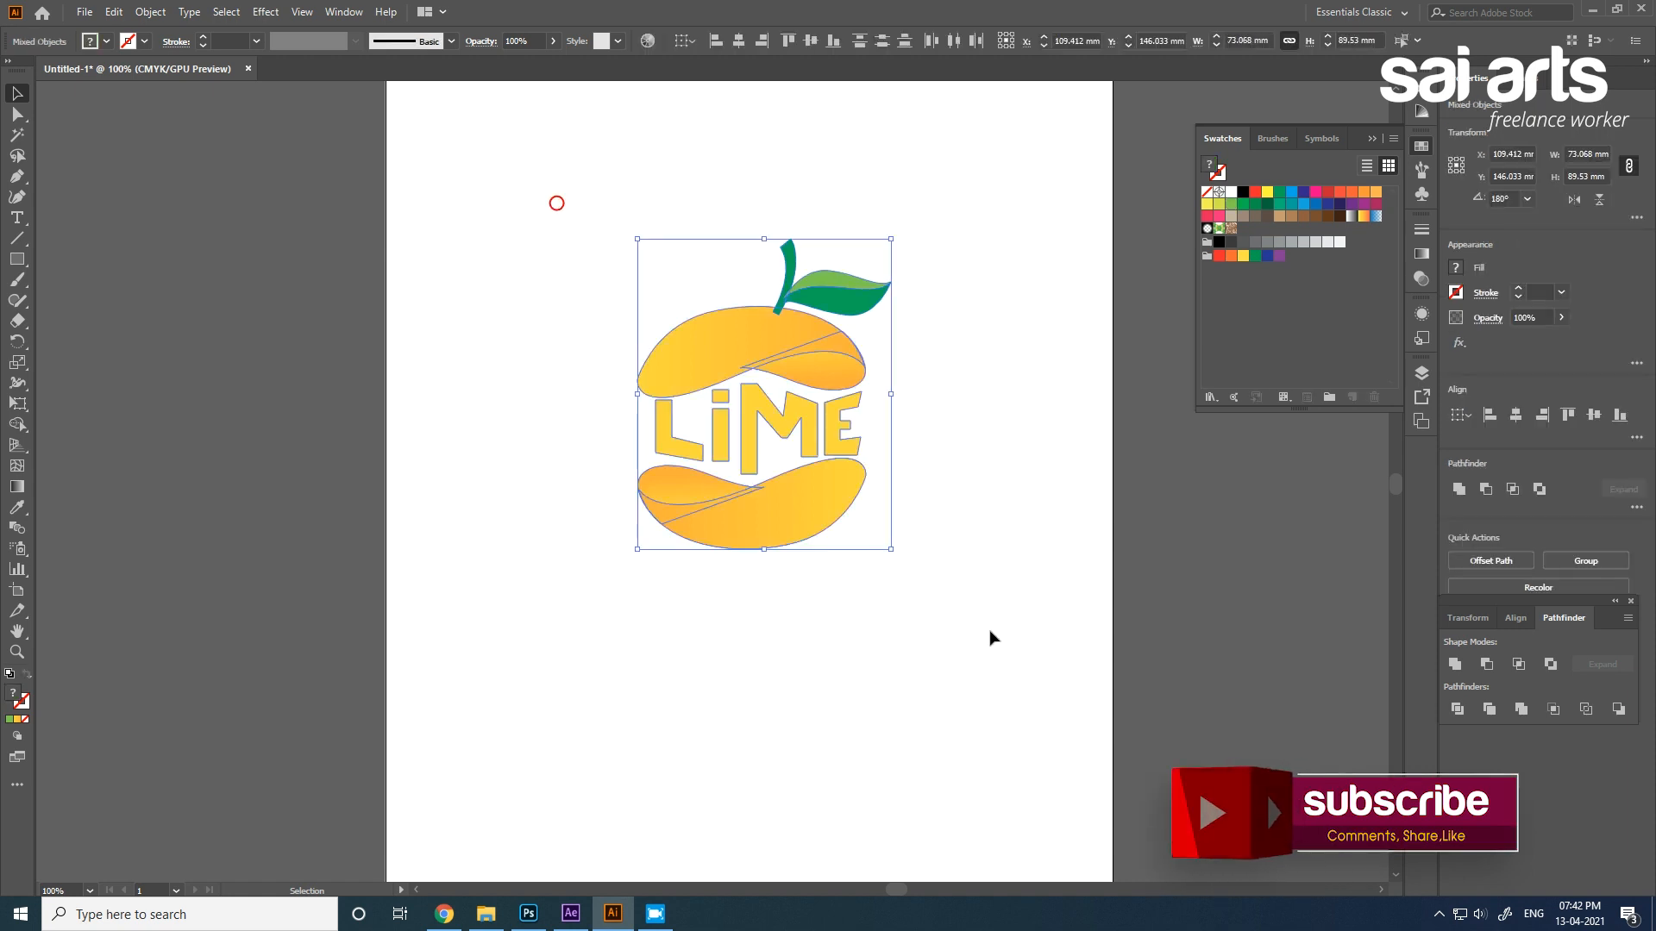
right_click(778, 329)
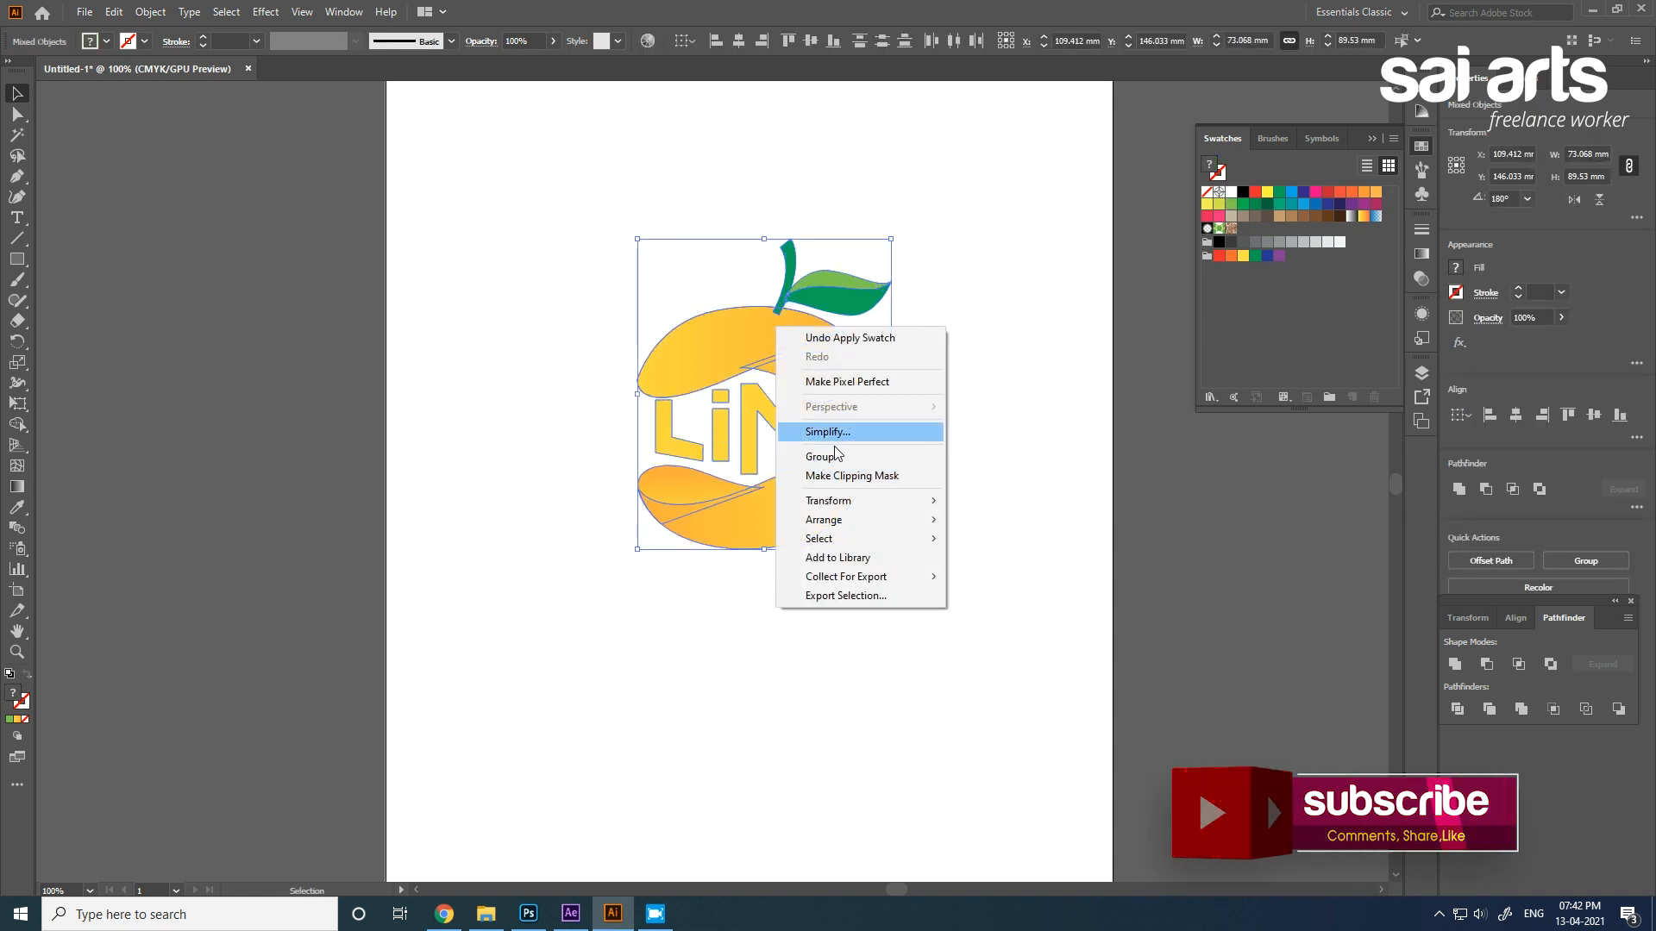
click(828, 456)
drag(891, 239, 993, 113)
drag(906, 302, 902, 350)
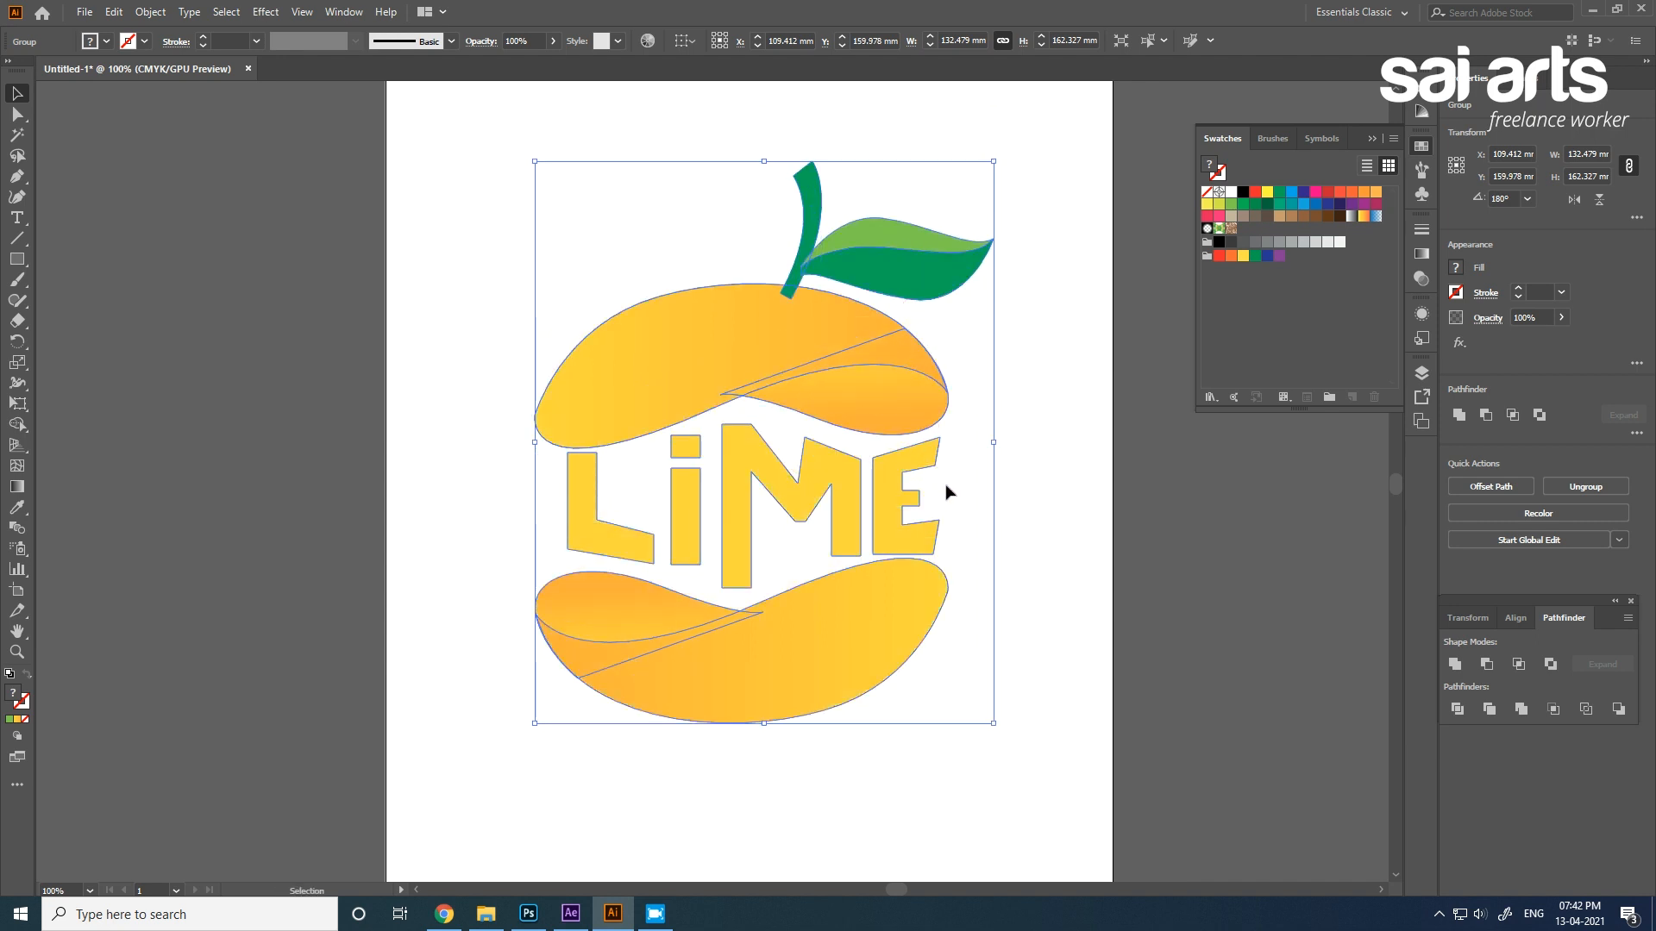